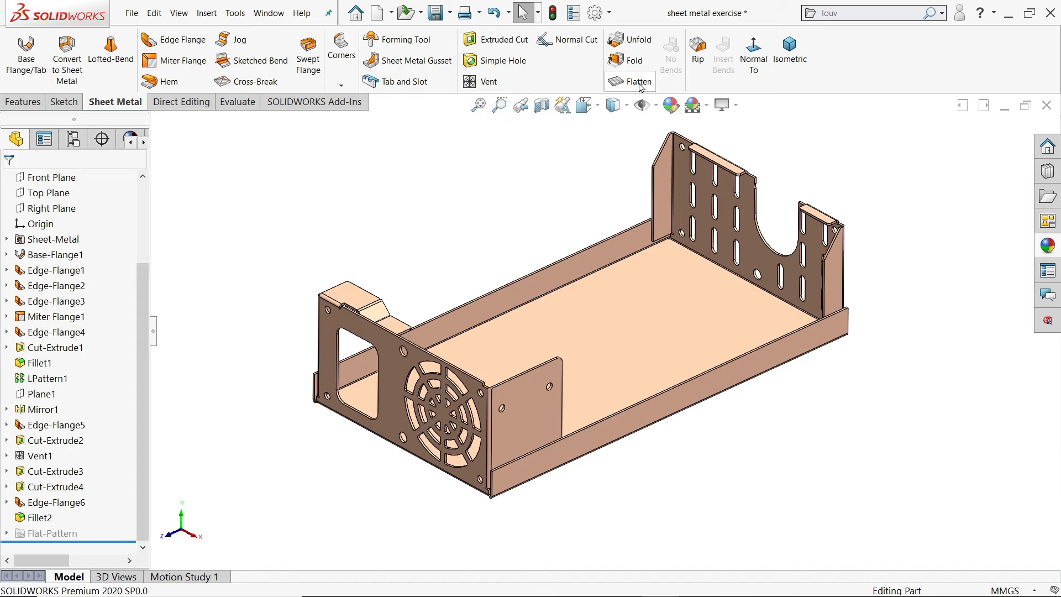
Flatten the finished sheet metal enclosure to view its flat pattern, and fold it back to its bent state
click(638, 82)
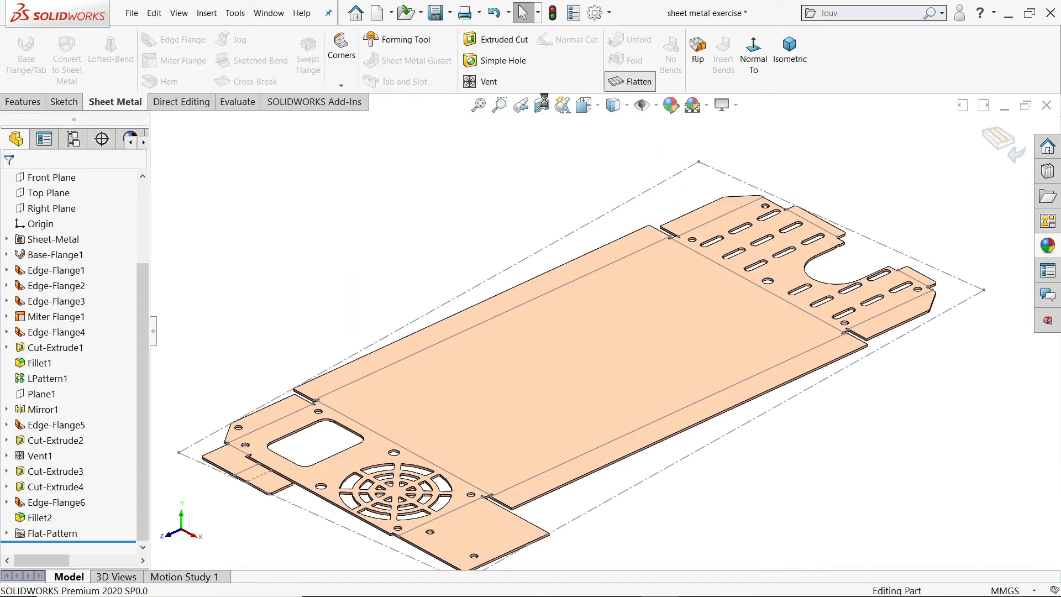
click(635, 83)
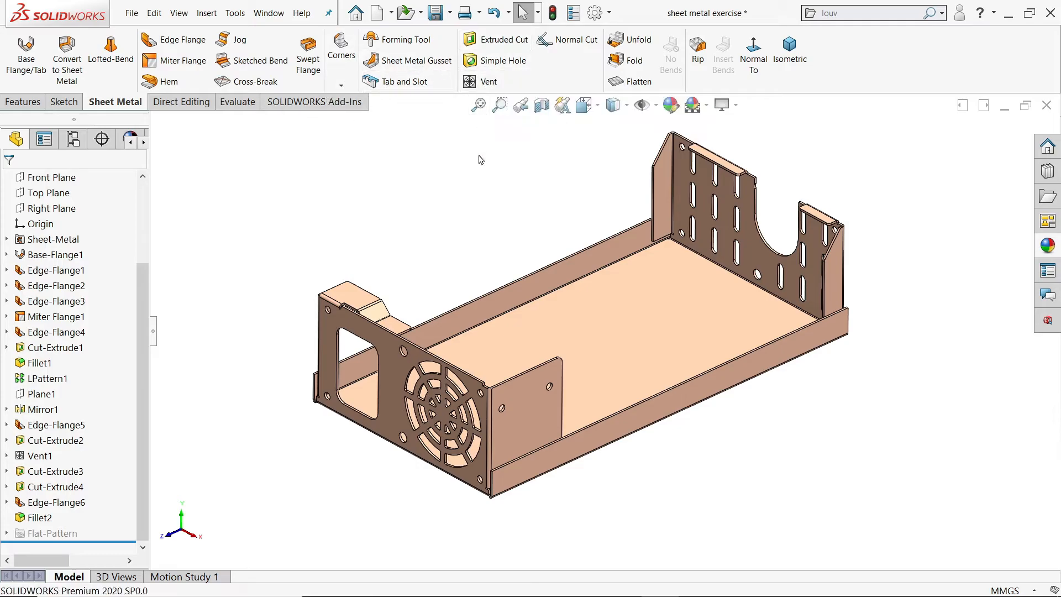
middle_drag(411, 326, 412, 325)
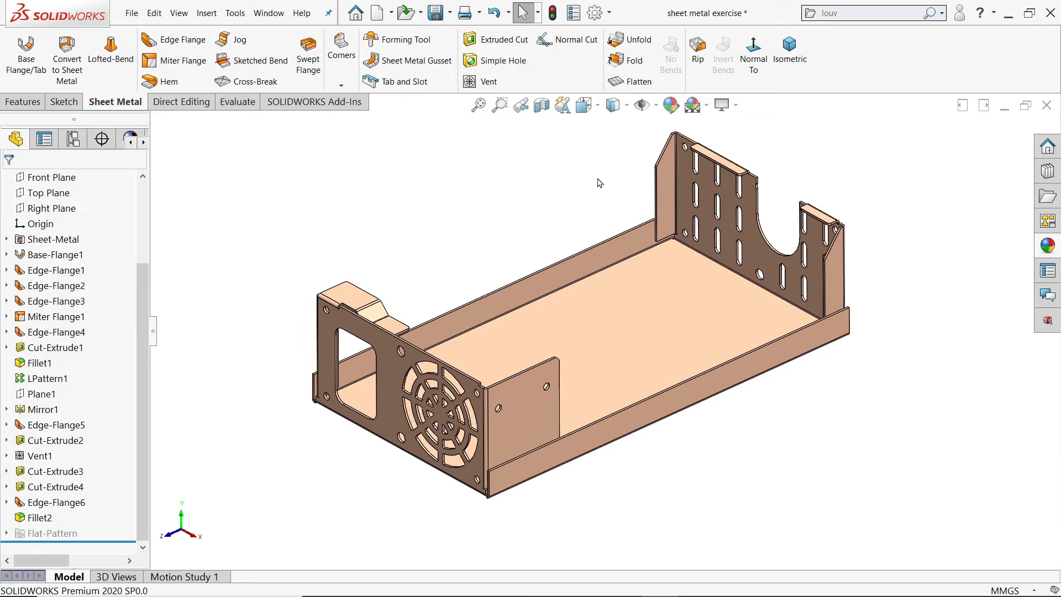
click(632, 83)
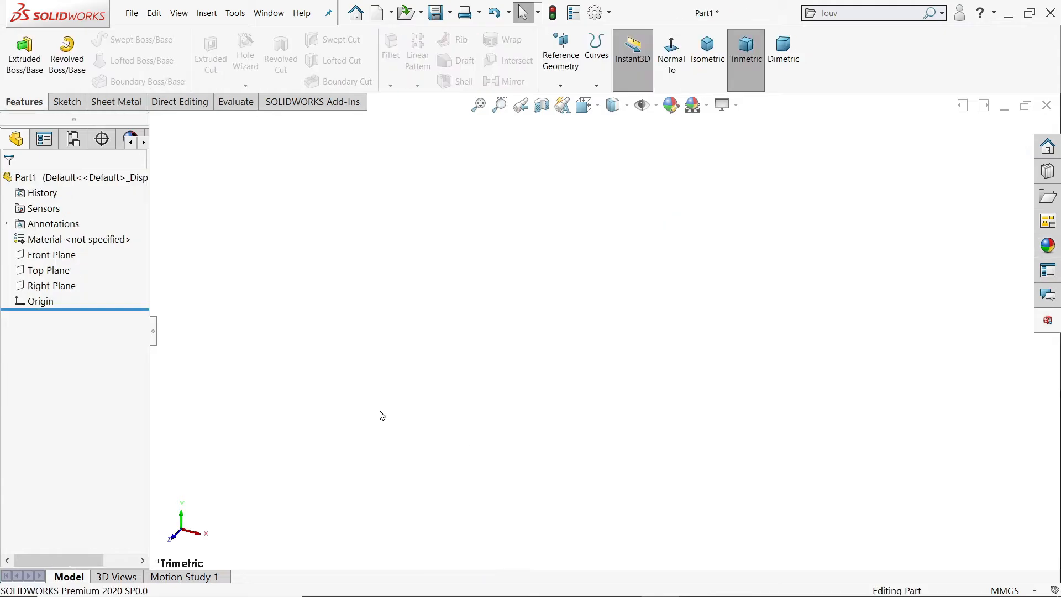
Start a base flange in the new part with its profile sketch on the Front Plane
right_click(120, 105)
mouse_move(154, 149)
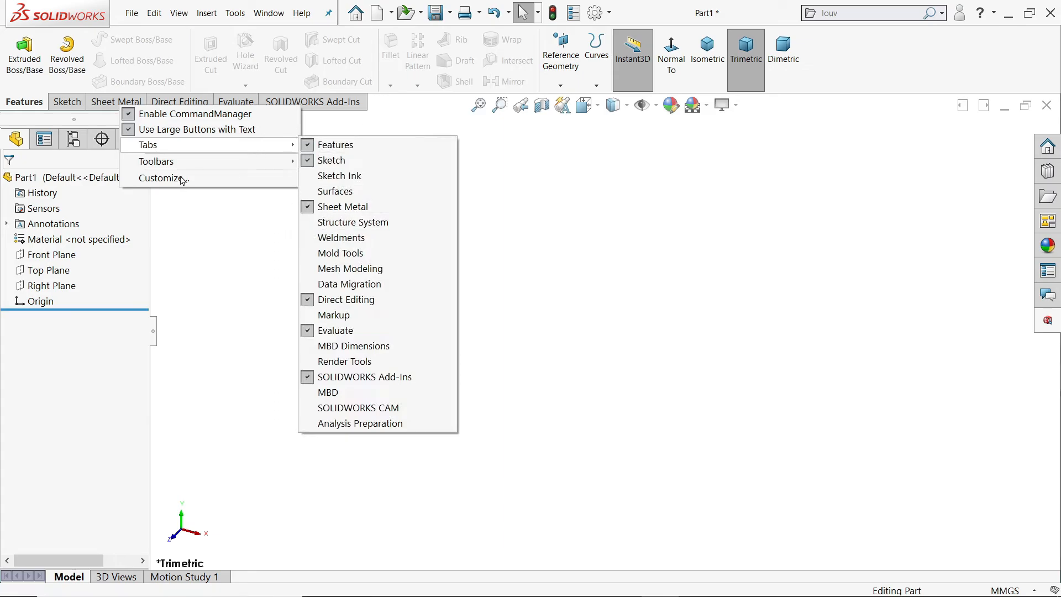
click(110, 104)
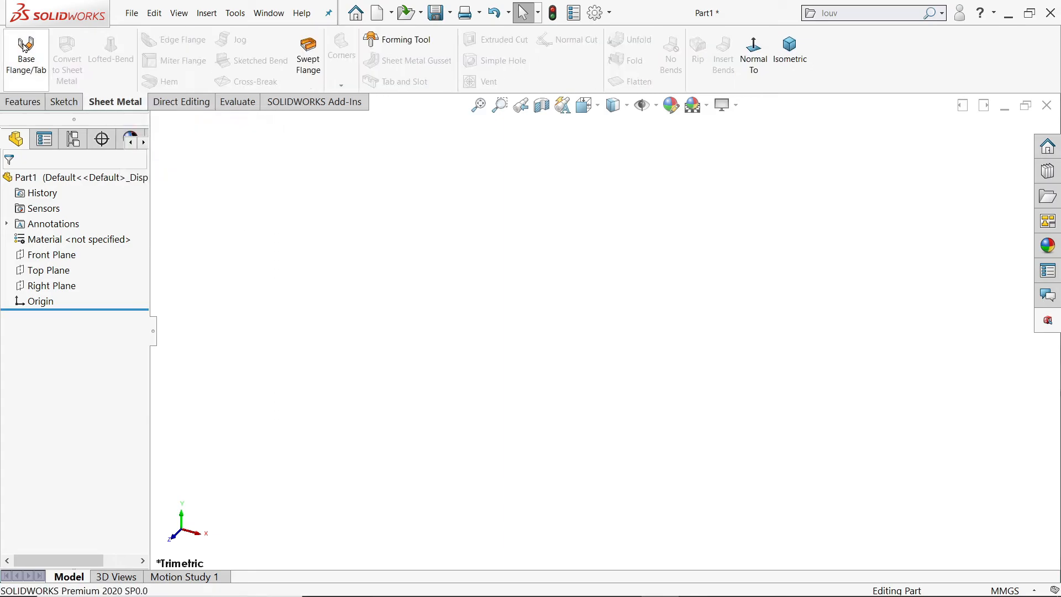
click(28, 71)
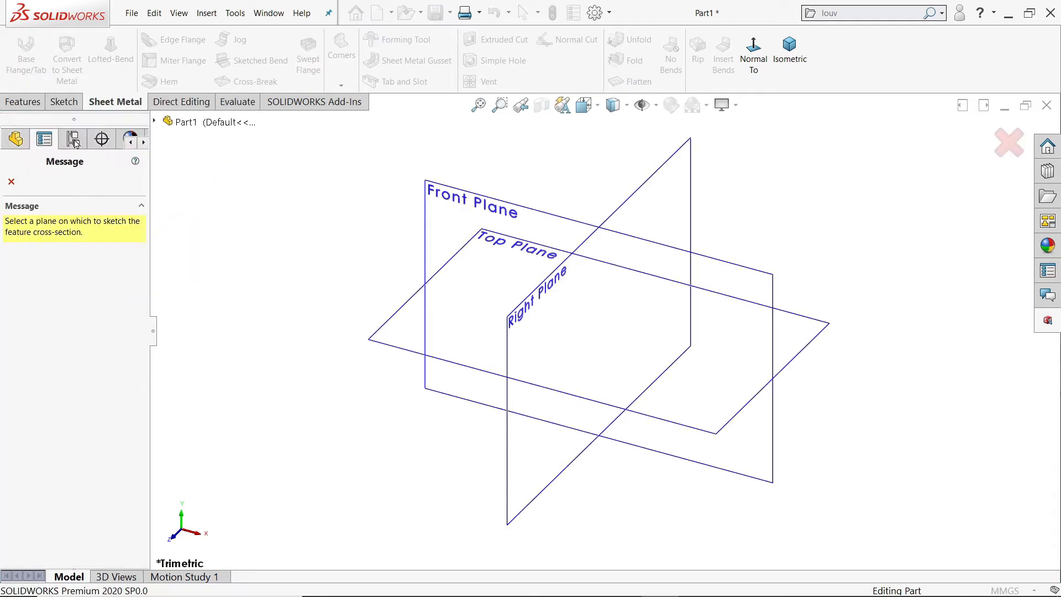
click(459, 201)
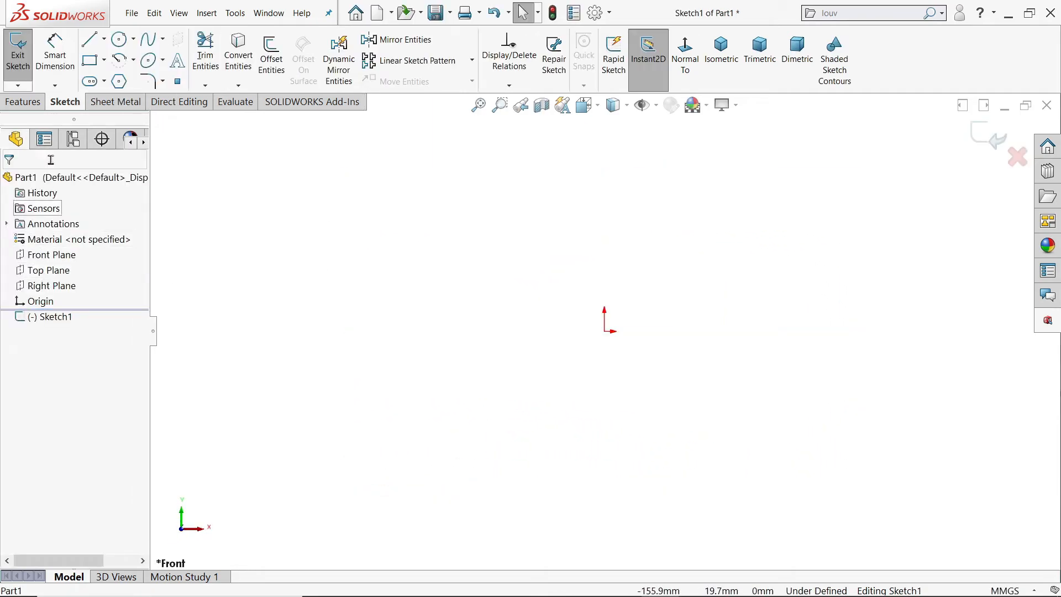
Sketch an open U-shaped line profile about 88 mm wide, with a left side about 12 mm tall
click(91, 39)
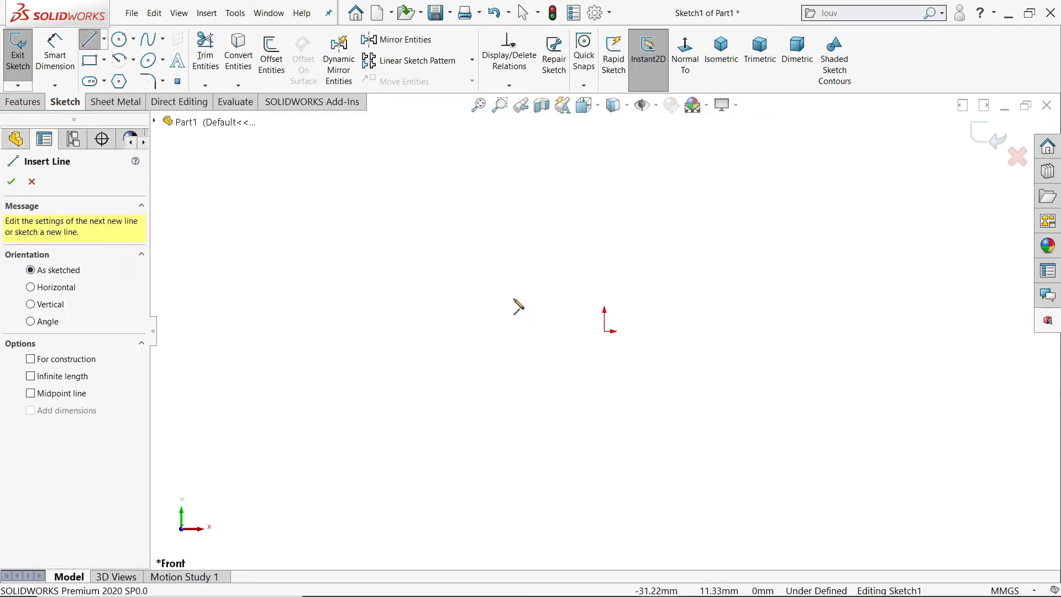
drag(477, 302, 476, 338)
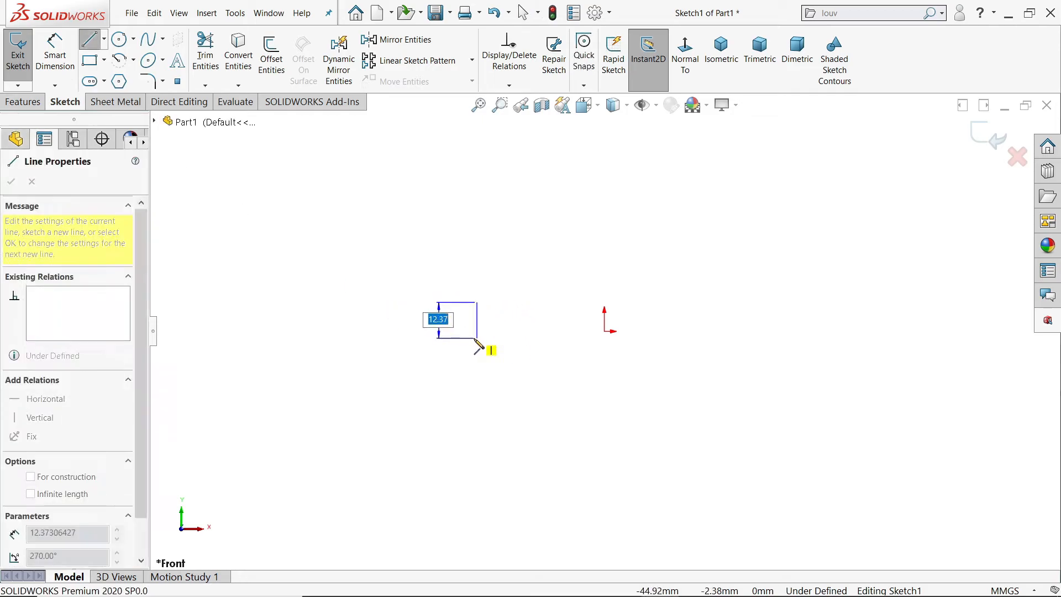
click(734, 337)
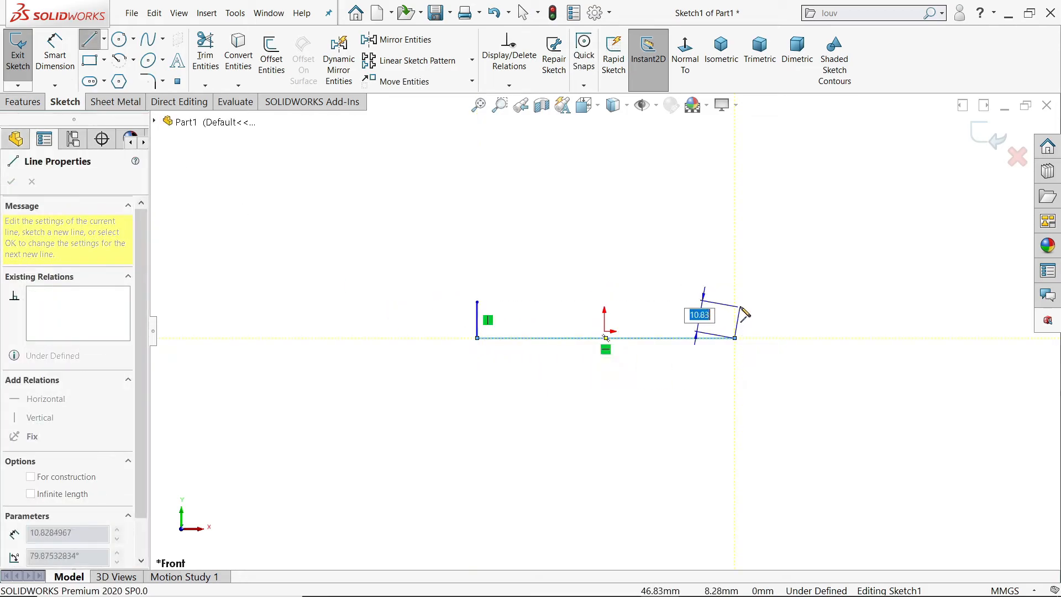
click(735, 290)
right_click(747, 243)
click(796, 289)
Make the two vertical lines equal in length and constrain the origin to the midpoint of the horizontal line
scroll(575, 331, down, 2)
drag(888, 225, 399, 321)
click(516, 271)
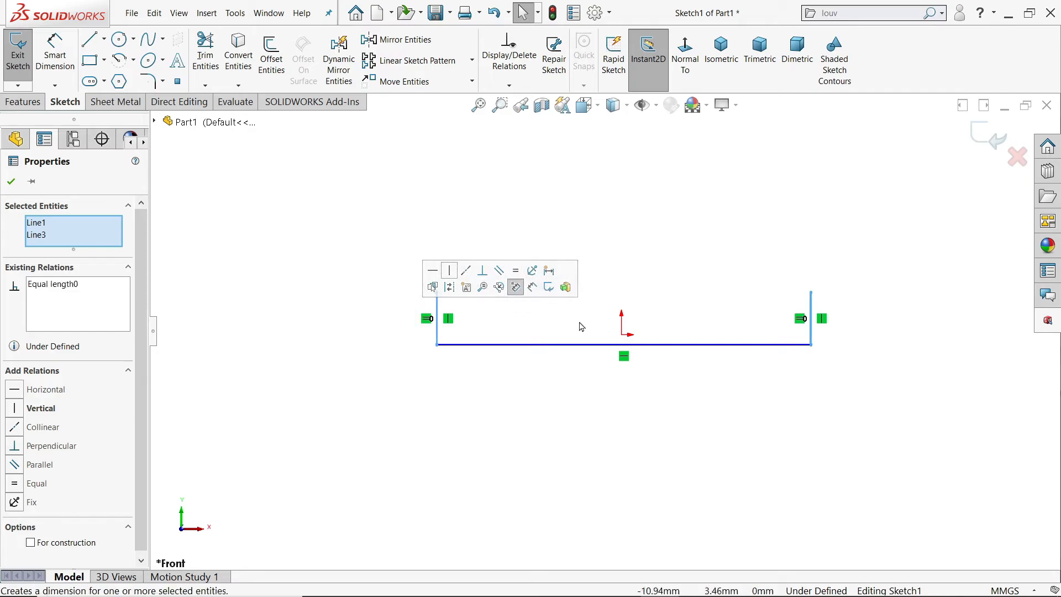
click(623, 336)
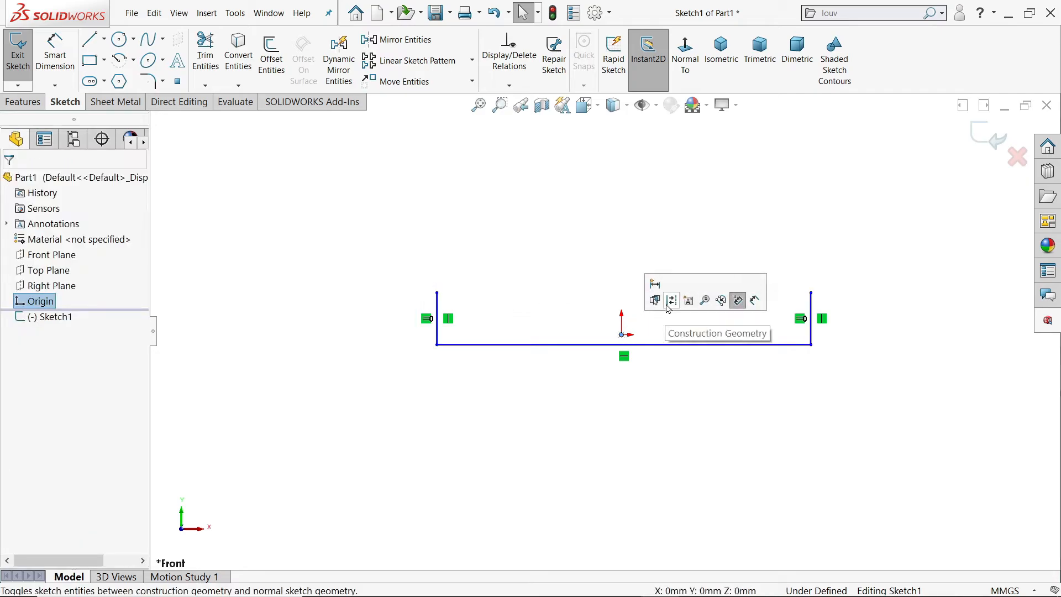
ctrl+click(636, 345)
click(666, 296)
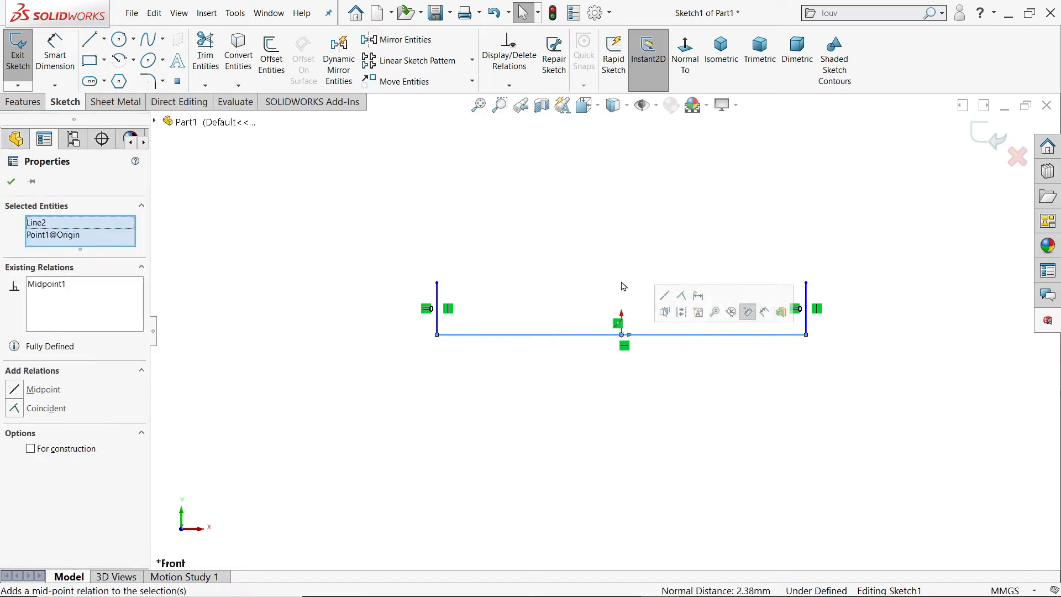
Dimension the horizontal base line to 80 mm
click(55, 54)
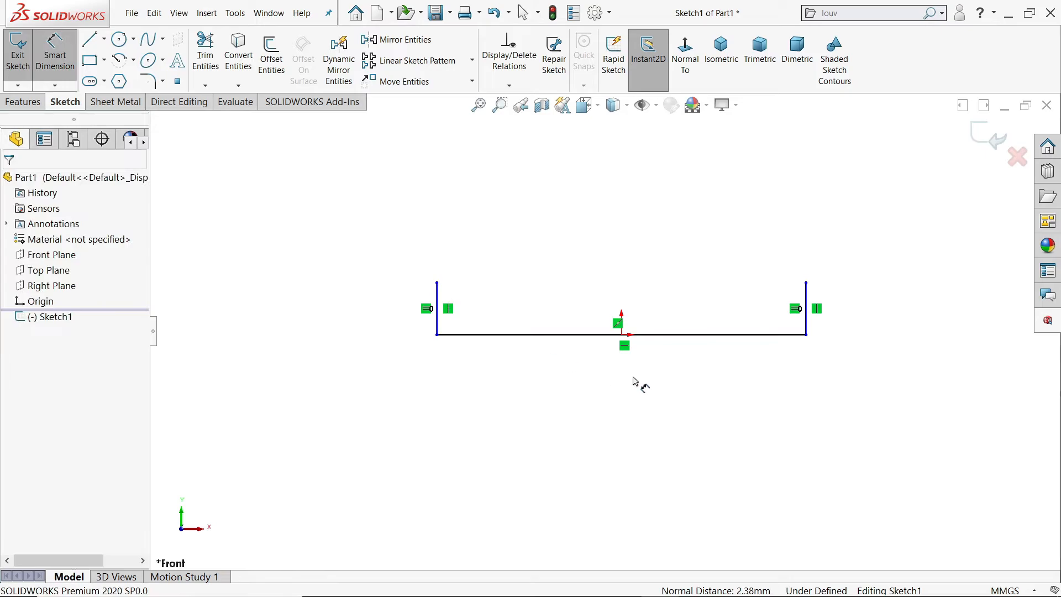
click(668, 342)
click(630, 380)
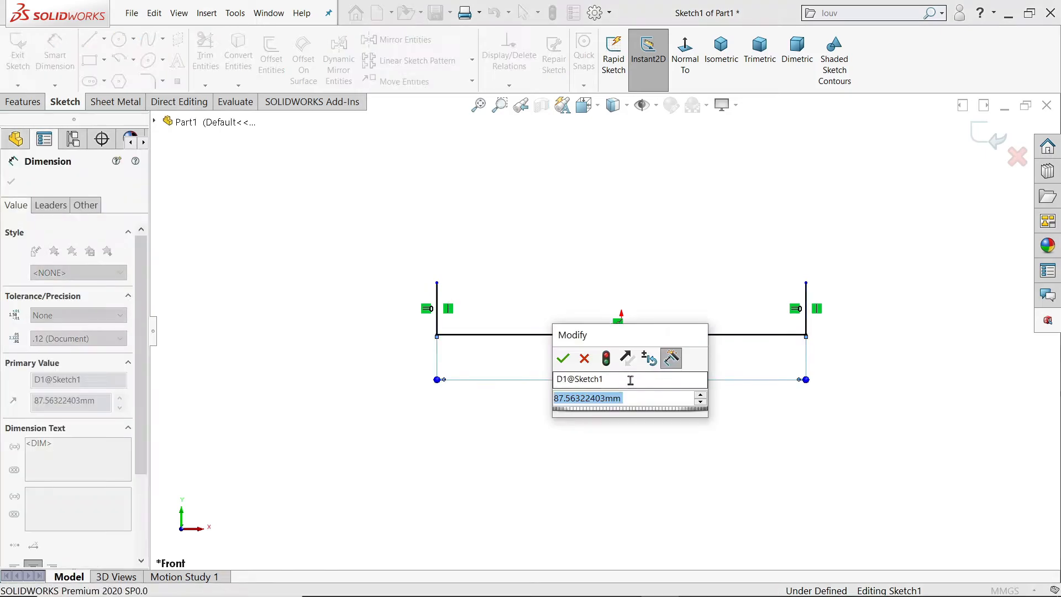
text(80)
key(Return)
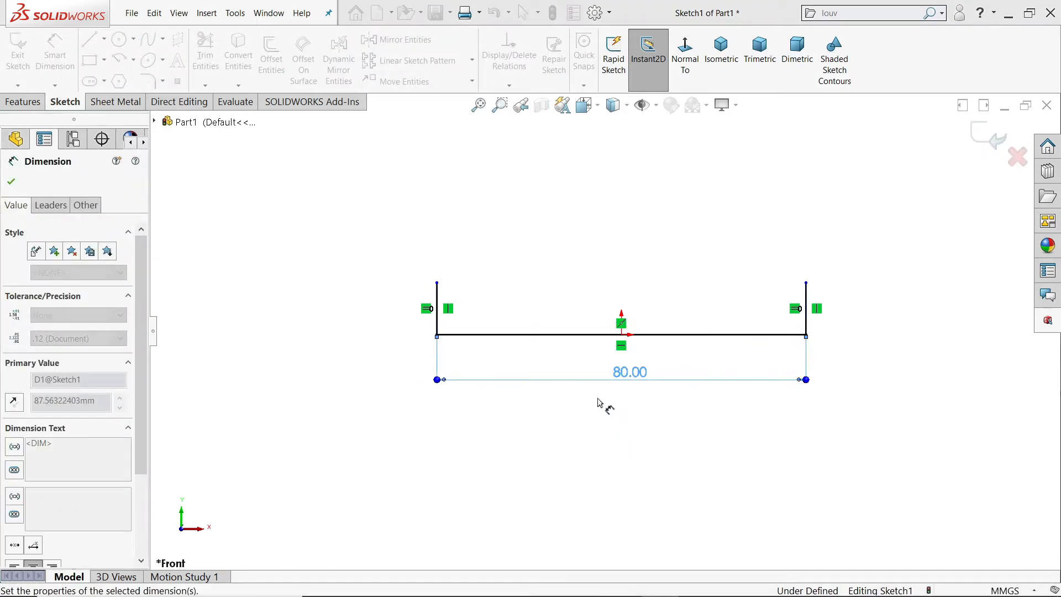
Dimension the left vertical line to 9.25 mm
click(438, 311)
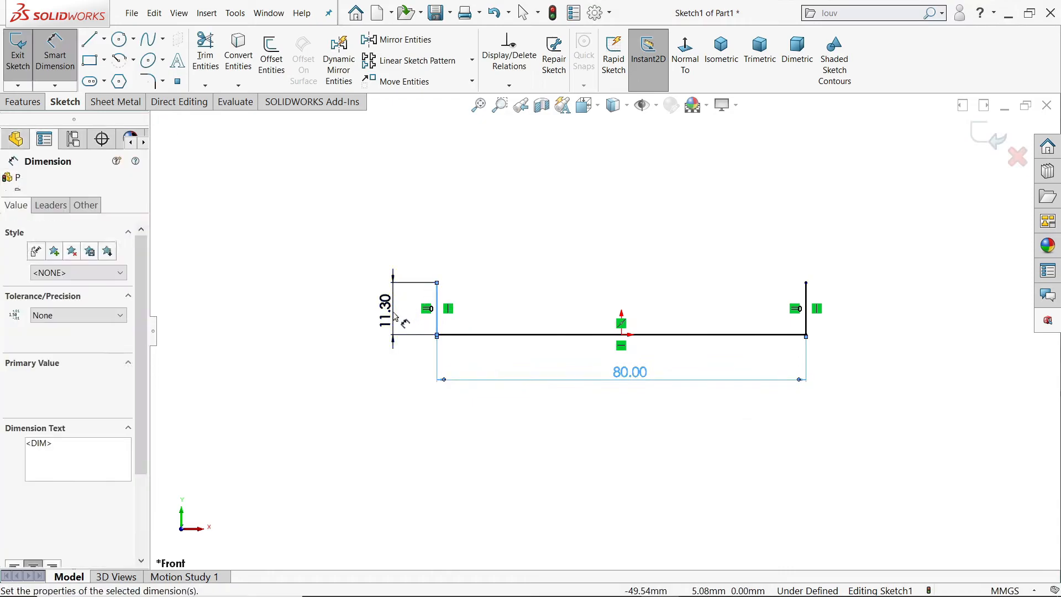
click(381, 309)
text(9.25)
key(Return)
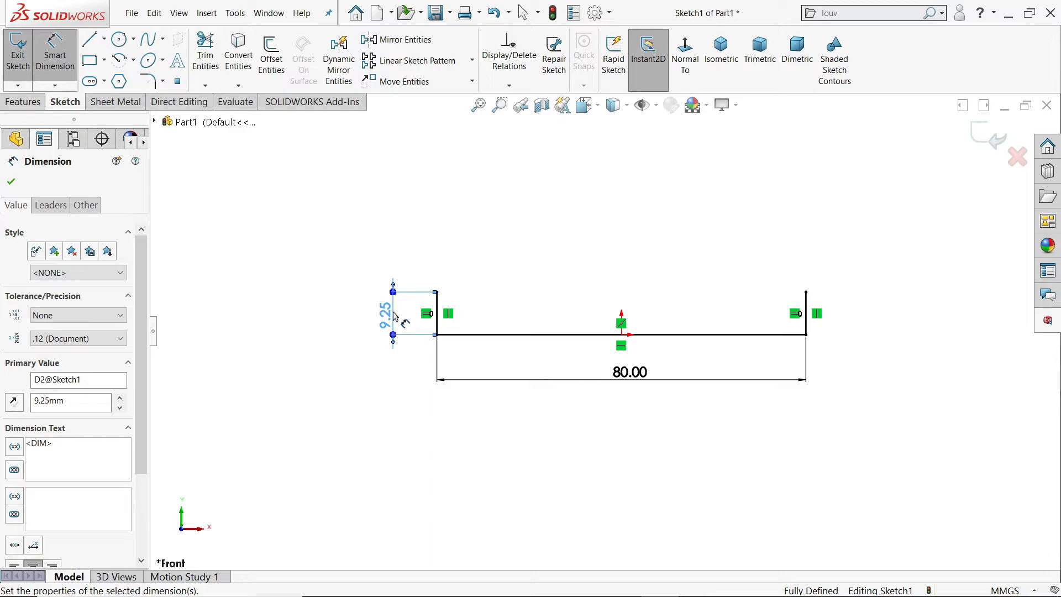
scroll(620, 294, down, 2)
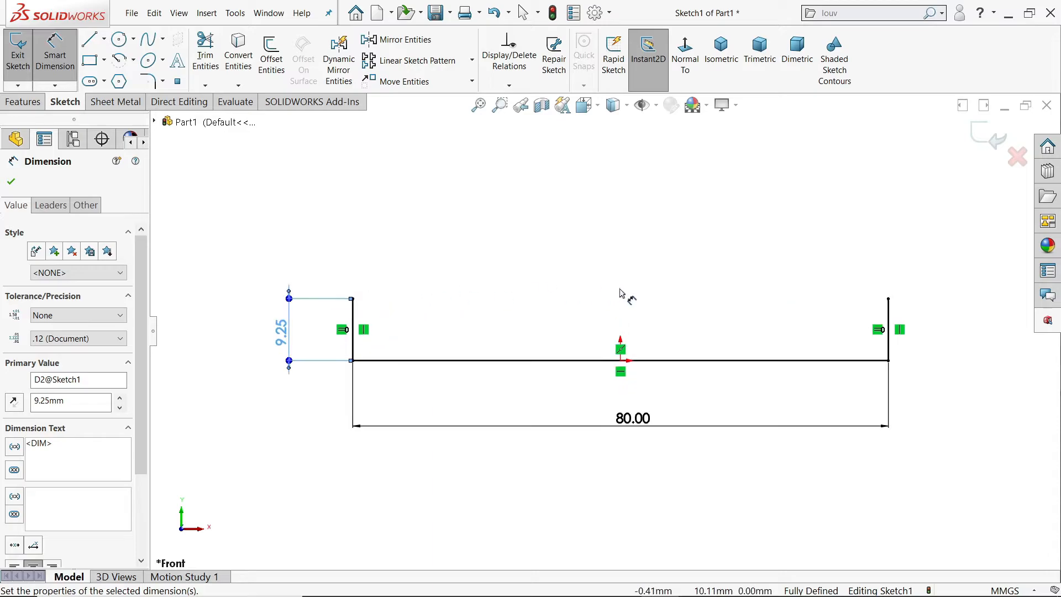
Finish the profile sketch and set the base flange to a blind depth of 150 mm in the reversed direction
click(1015, 157)
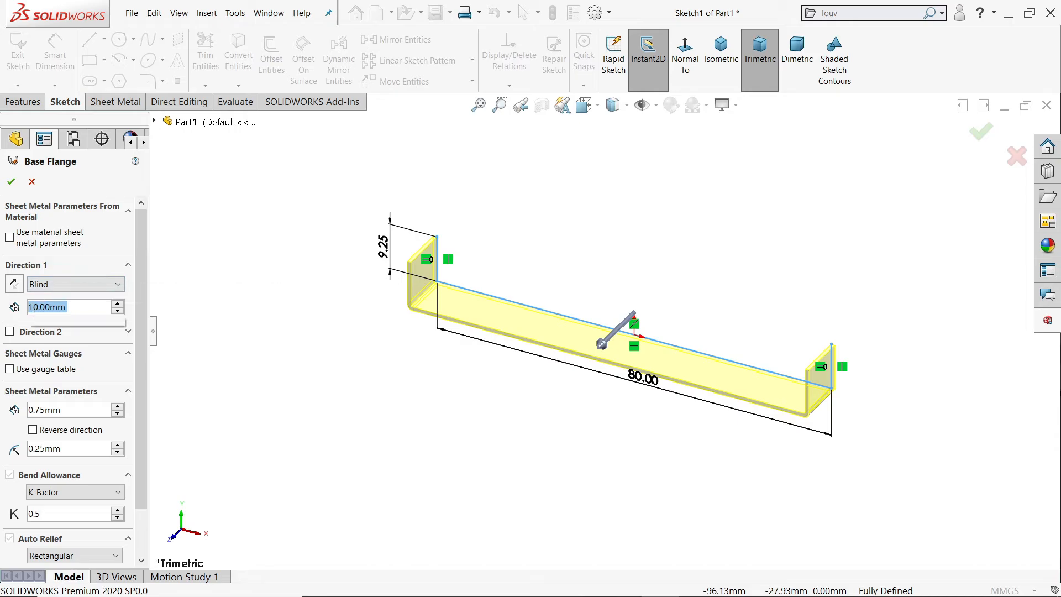
text(150)
key(Return)
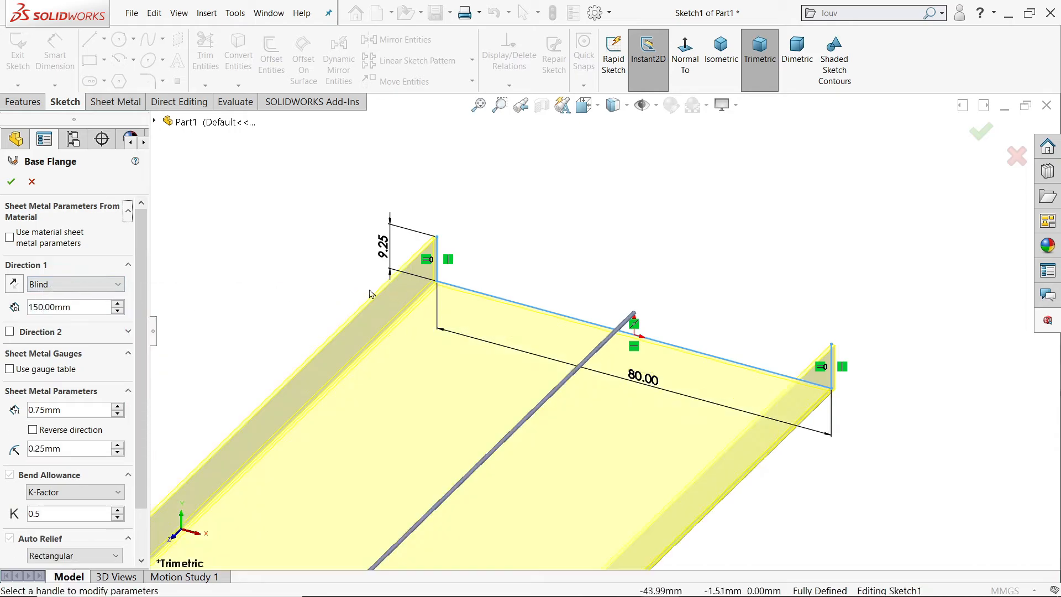
click(14, 285)
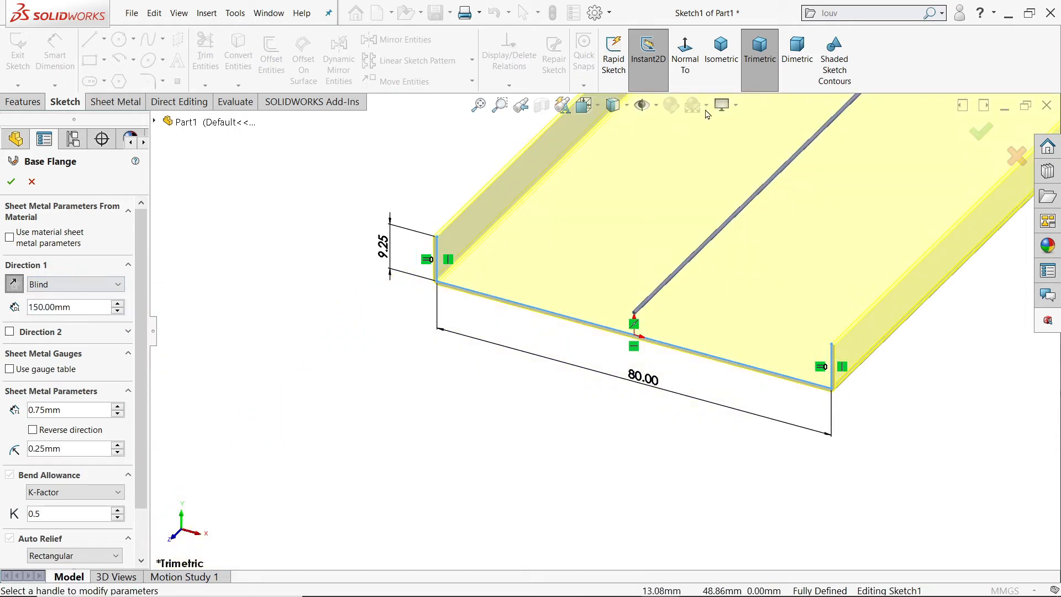
click(722, 53)
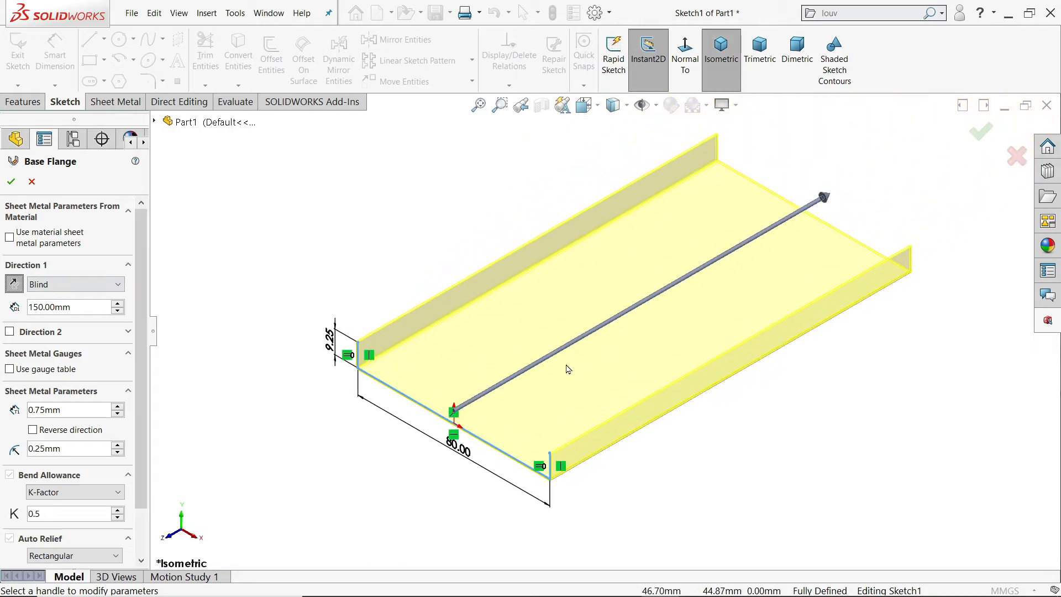
scroll(568, 370, down, 2)
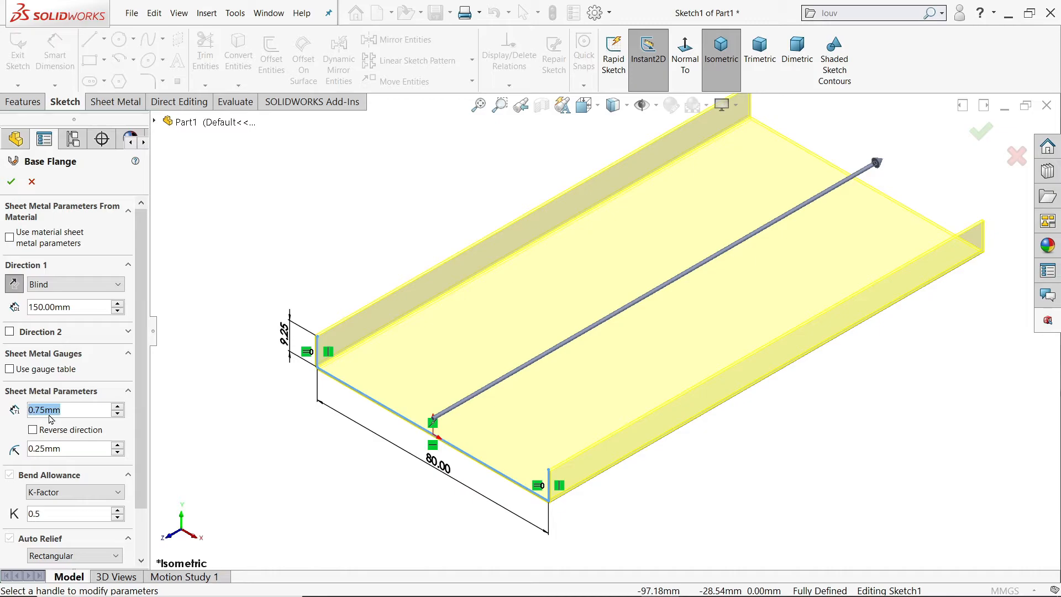
Review the bend radius, bend allowance and auto relief settings, and confirm the base flange
click(55, 450)
scroll(368, 371, down, 6)
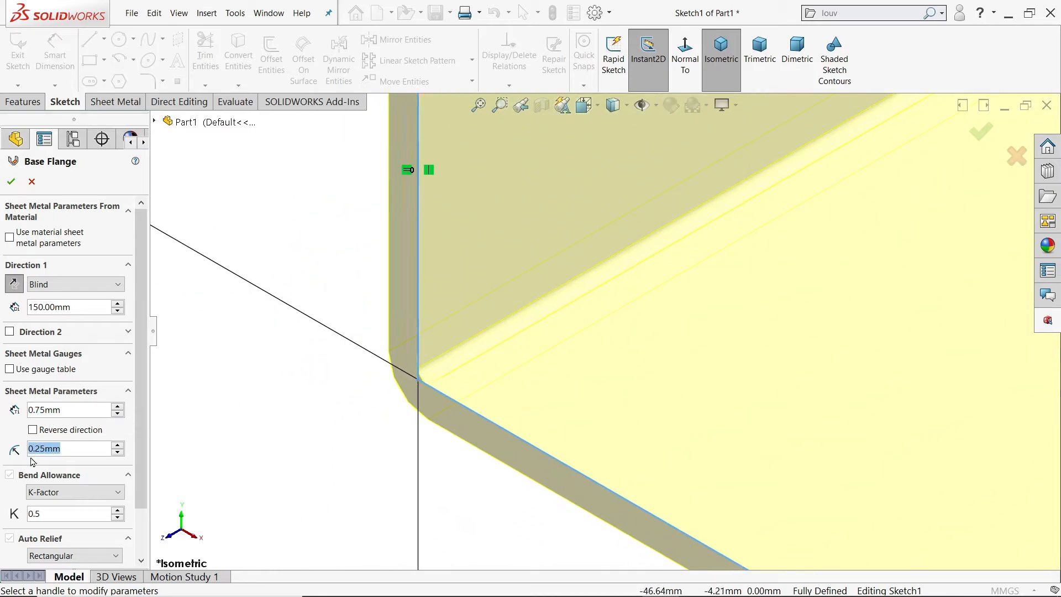
drag(140, 448, 140, 491)
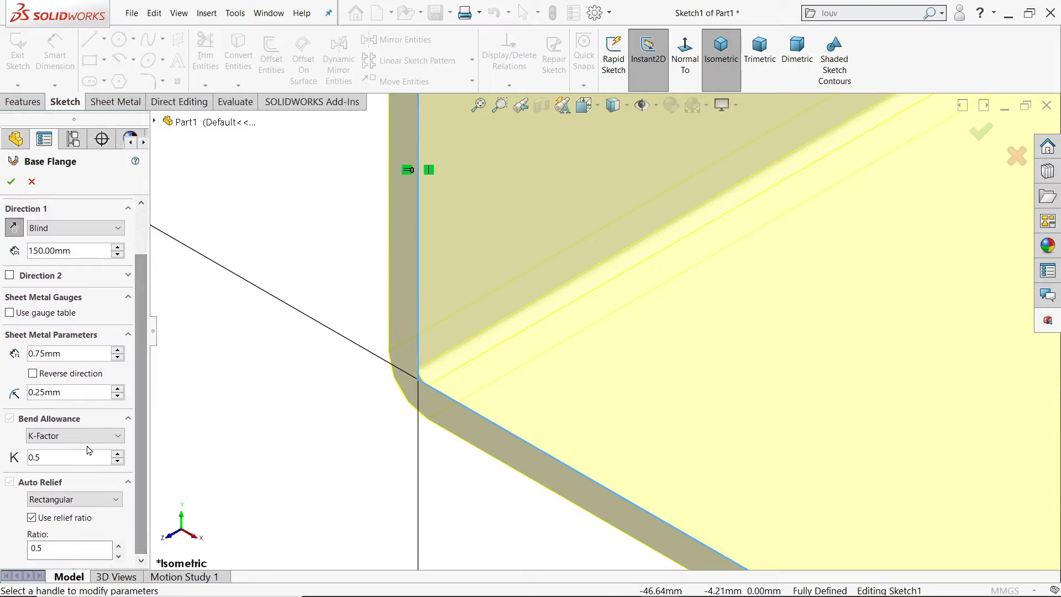
click(61, 500)
click(55, 508)
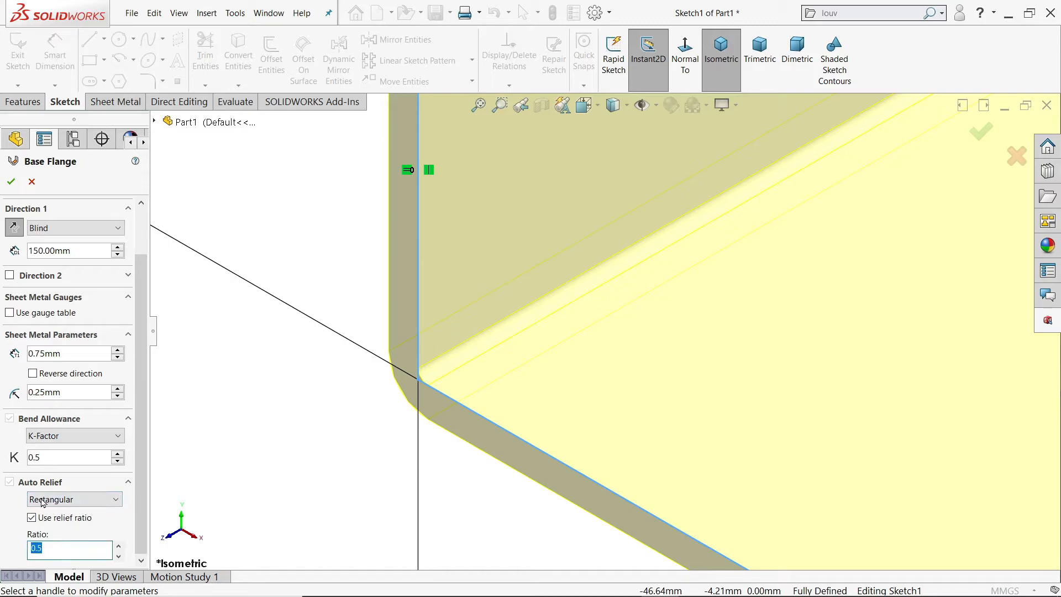
scroll(326, 396, up, 12)
ctrl+middle_drag(922, 314, 727, 358)
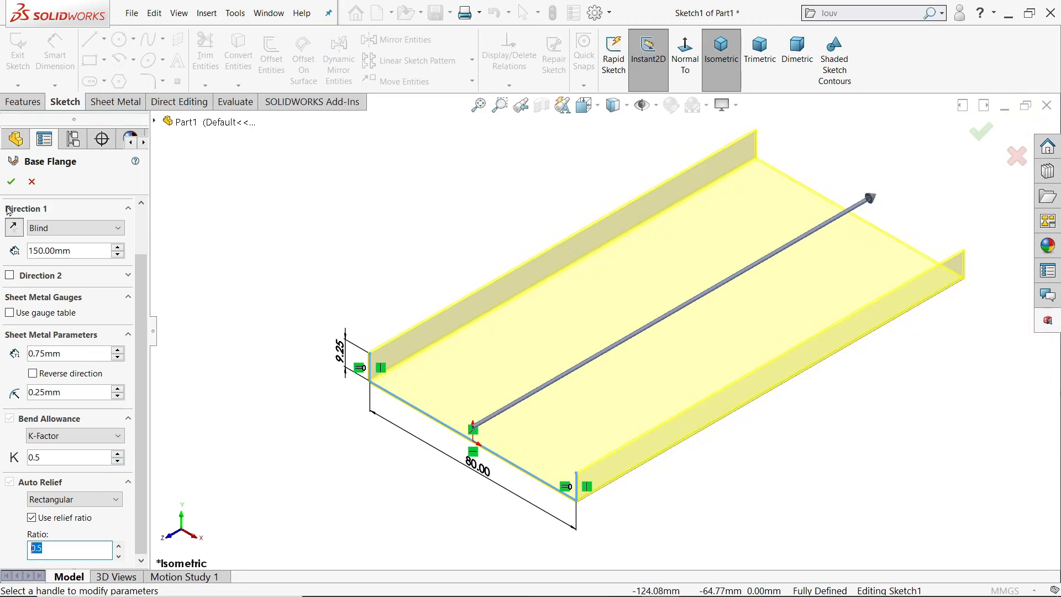
click(10, 182)
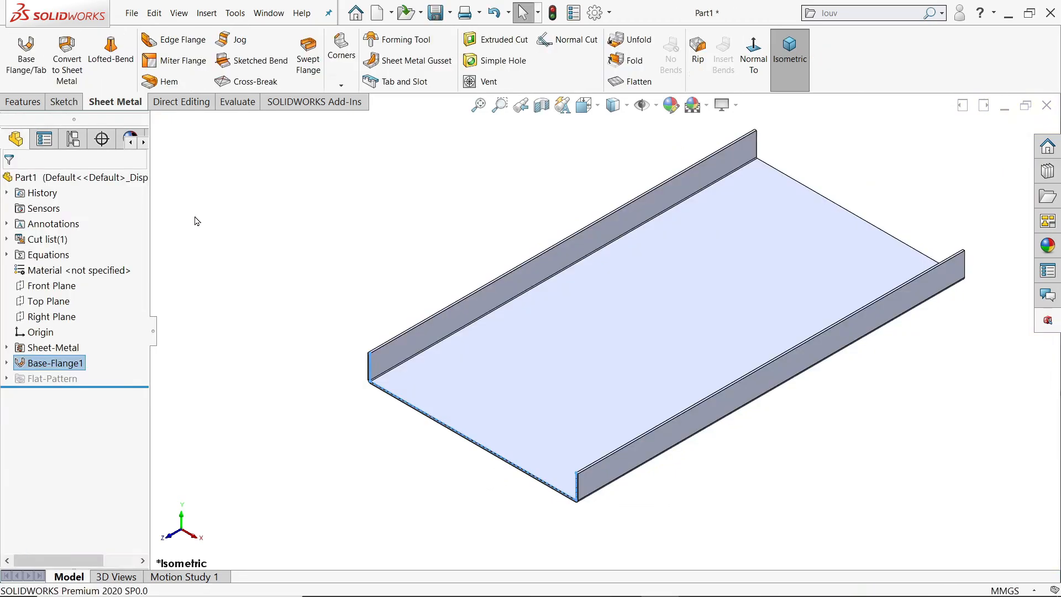
Start an edge flange on the front bottom edge of the base flange
click(208, 237)
scroll(539, 475, down, 4)
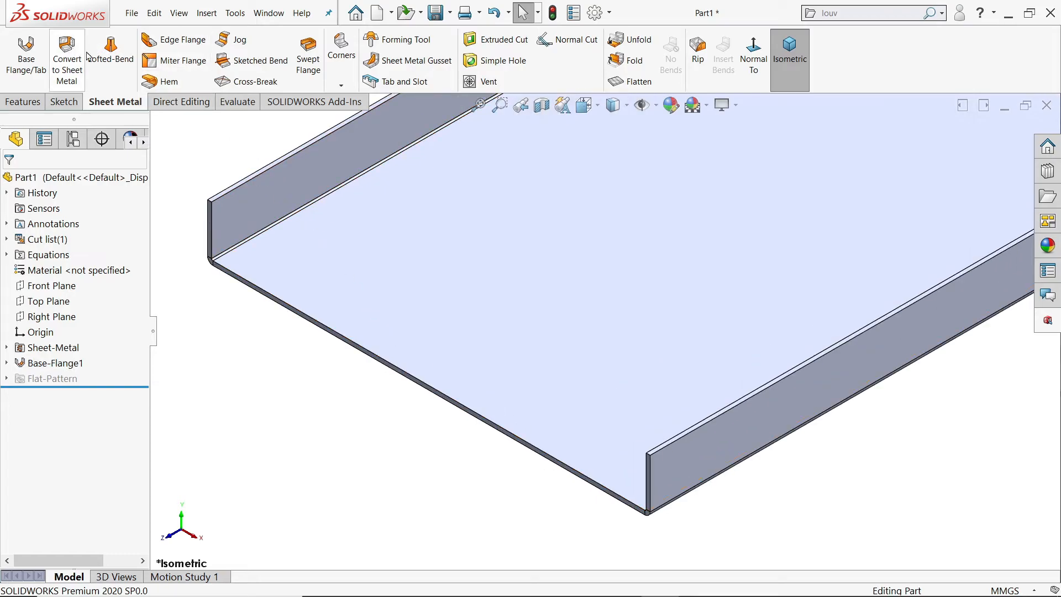
click(176, 45)
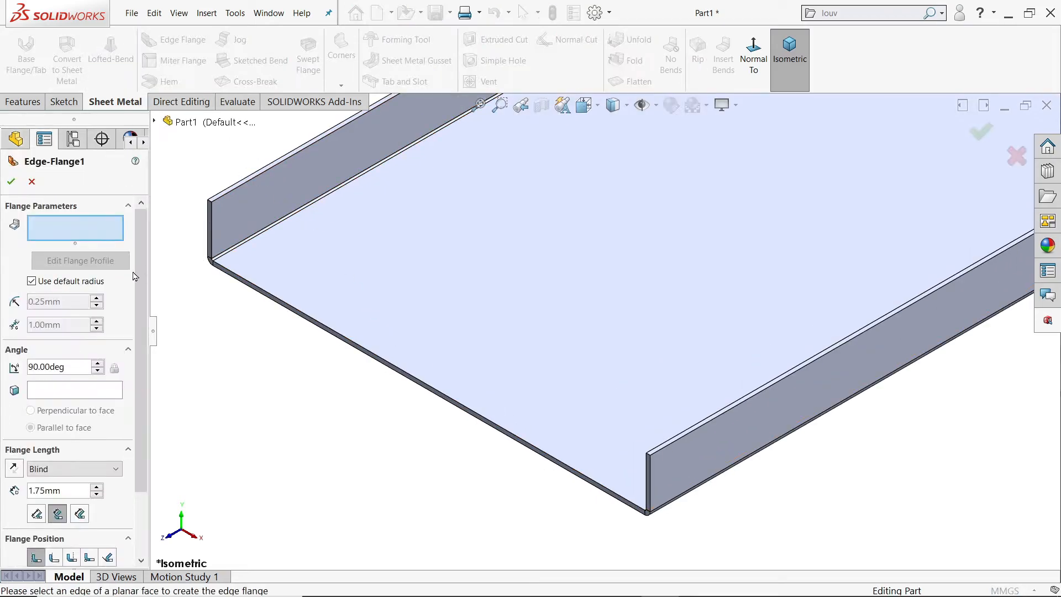
click(331, 334)
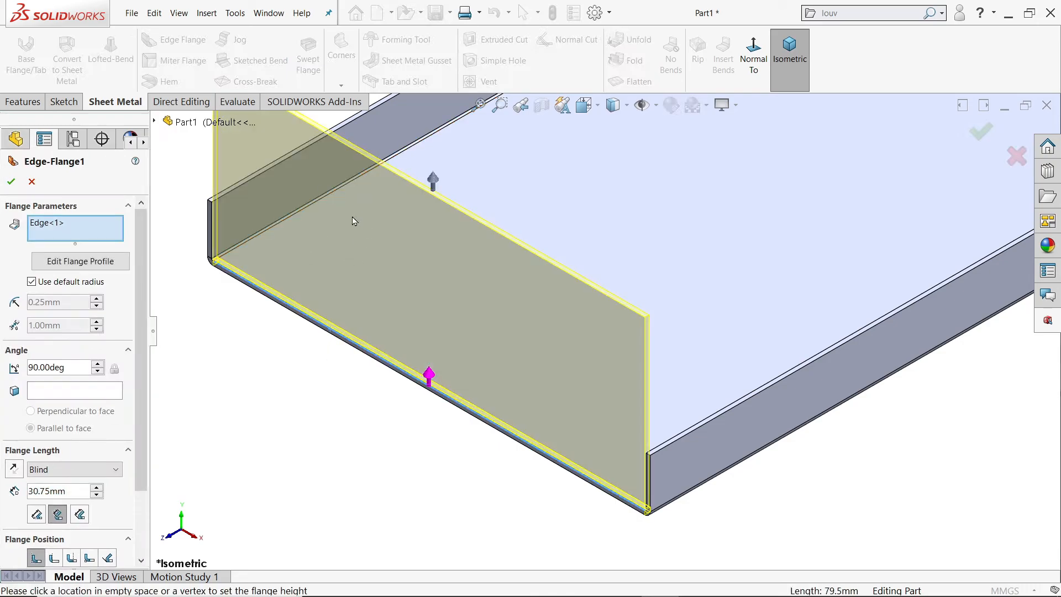
Enable a custom relief type for the edge flange, using the Rectangle relief with a 0.5 ratio
scroll(121, 354, down, 3)
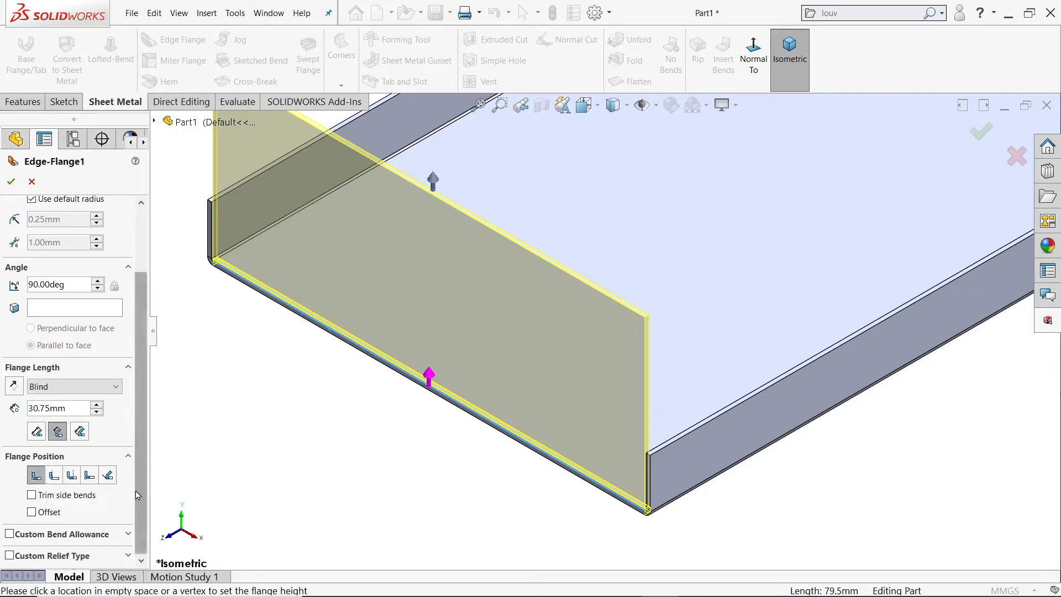
click(127, 554)
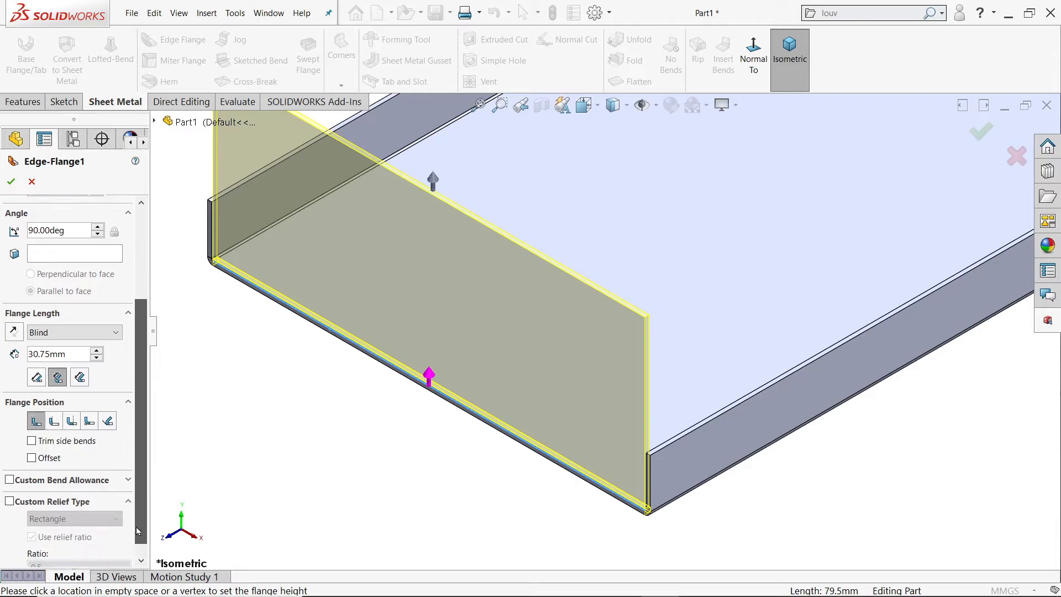
click(9, 487)
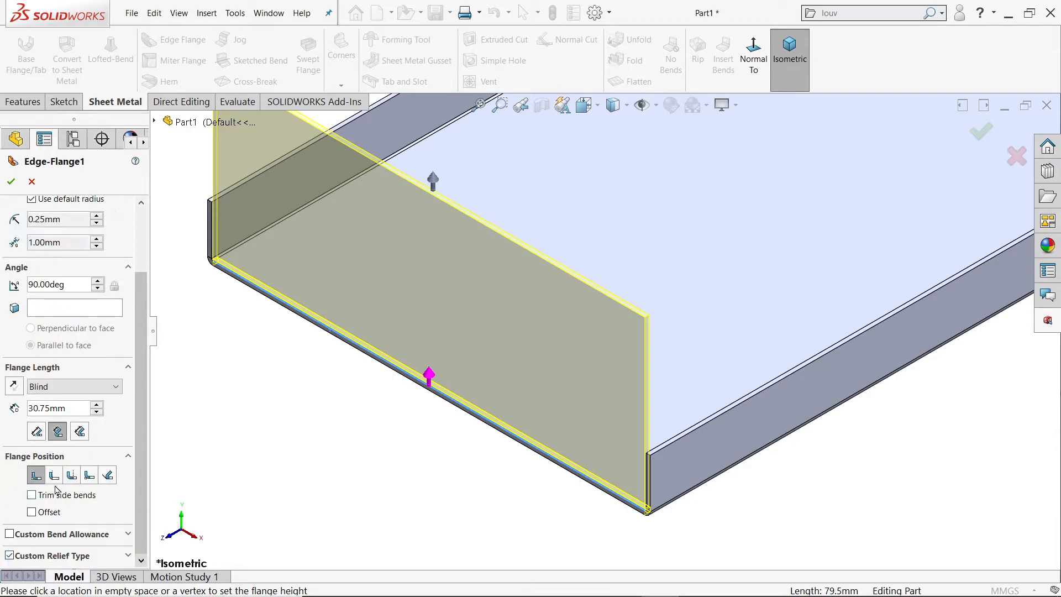
click(128, 555)
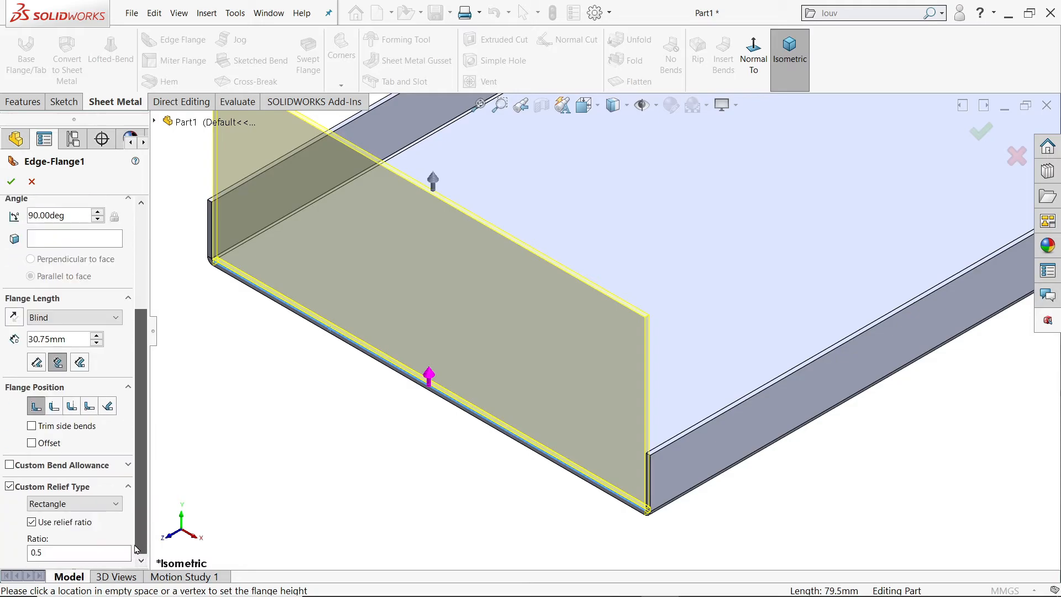
scroll(129, 479, up, 3)
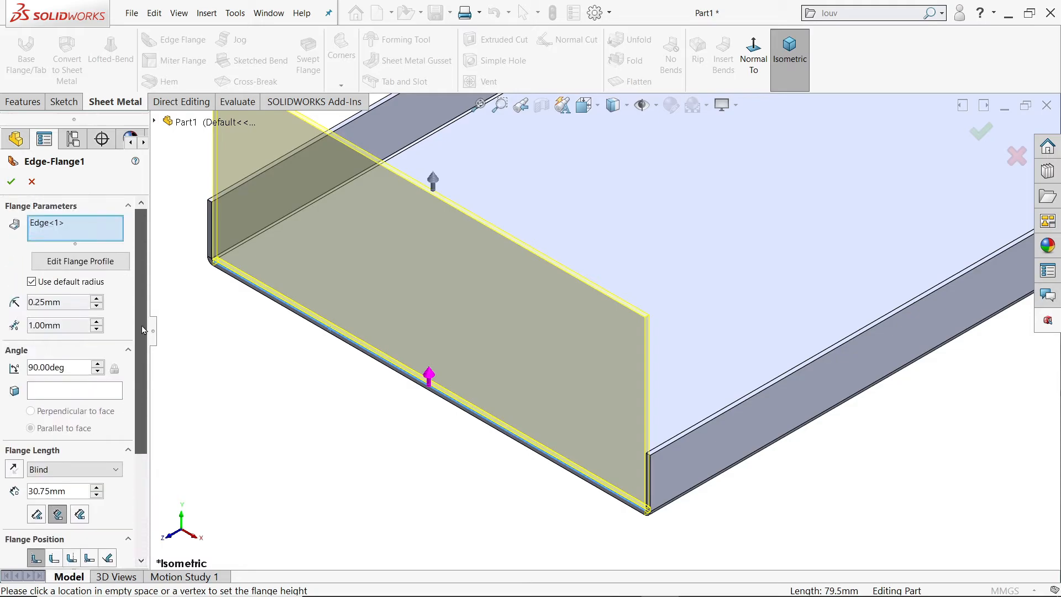
Edit the flange profile and sketch a corner rectangle about 14.6 × 2.1 mm in the profile's upper-left corner
click(68, 268)
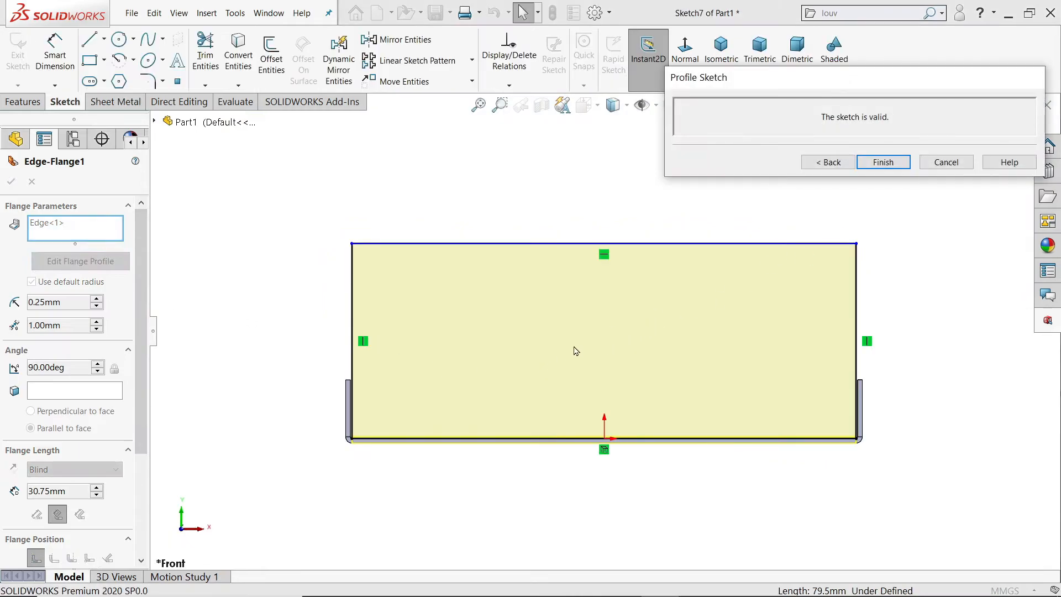
scroll(569, 349, down, 1)
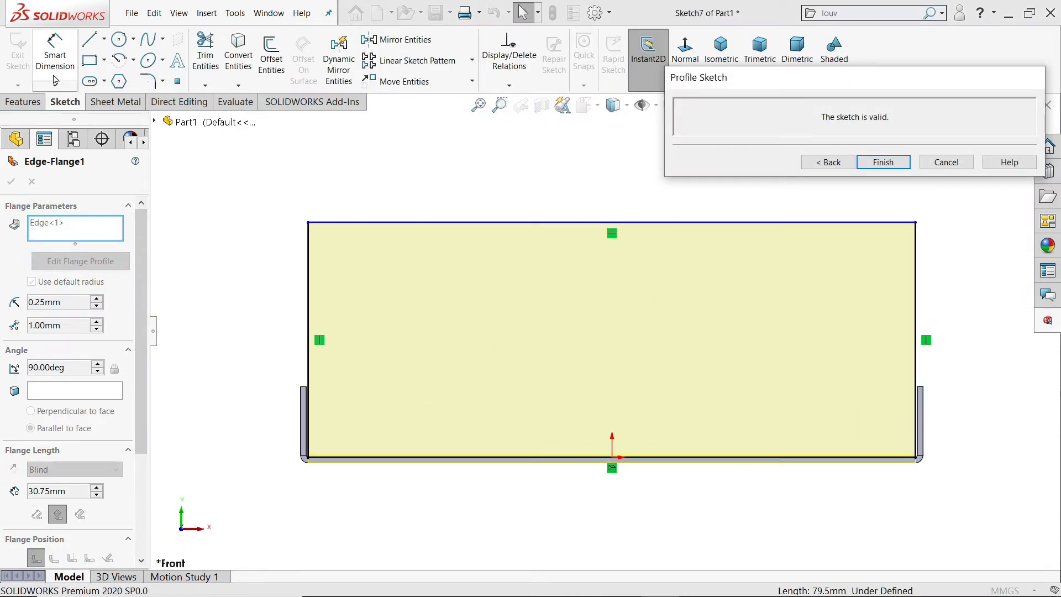
click(90, 61)
scroll(415, 263, down, 2)
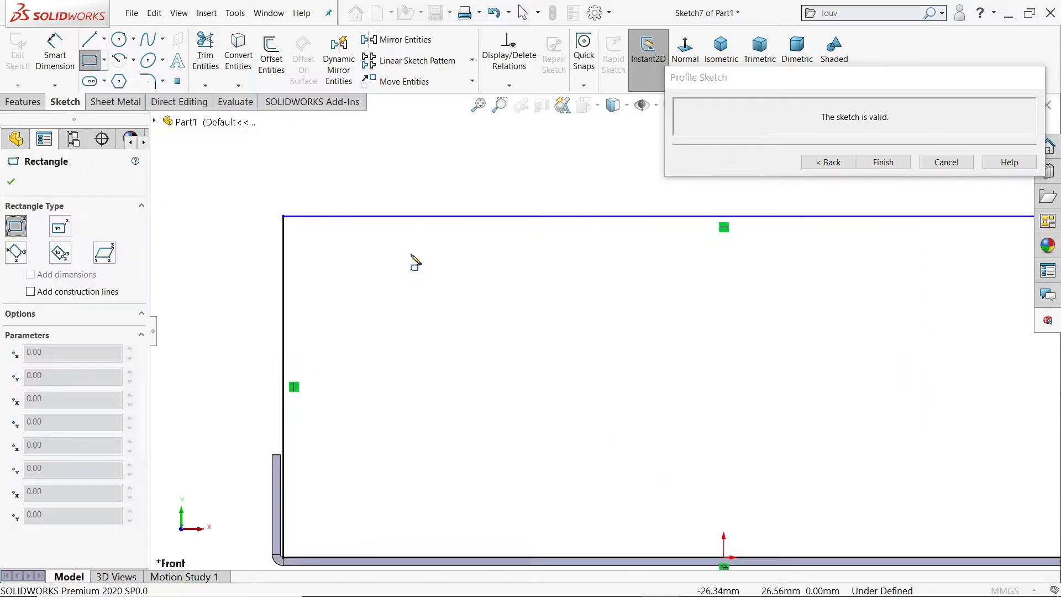
click(283, 239)
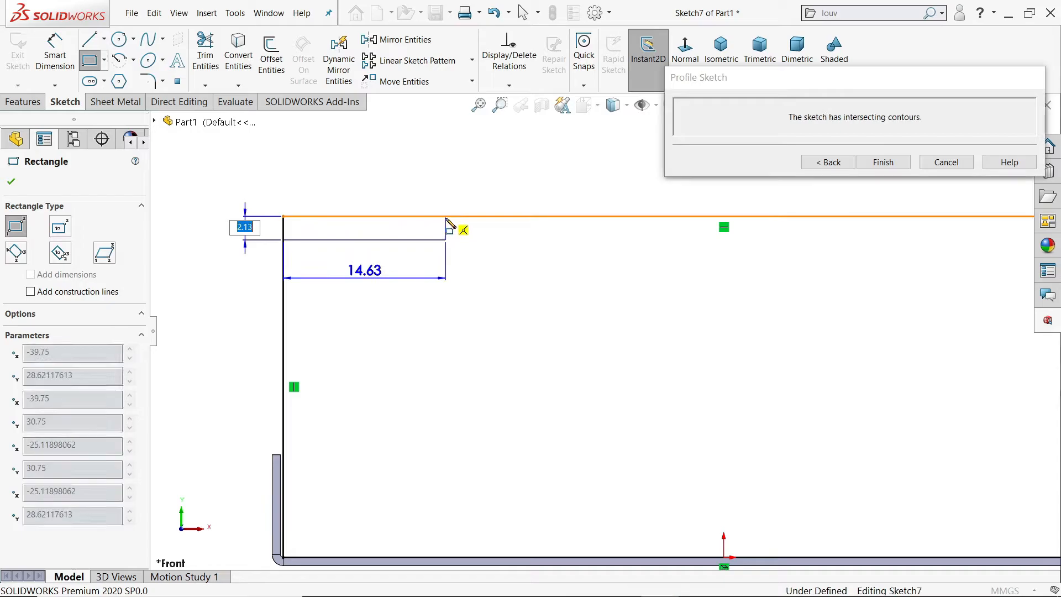
click(449, 223)
Sketch a second corner rectangle about 10.5 mm wide in the profile's upper-right corner
scroll(663, 274, up, 4)
scroll(884, 276, down, 3)
click(824, 268)
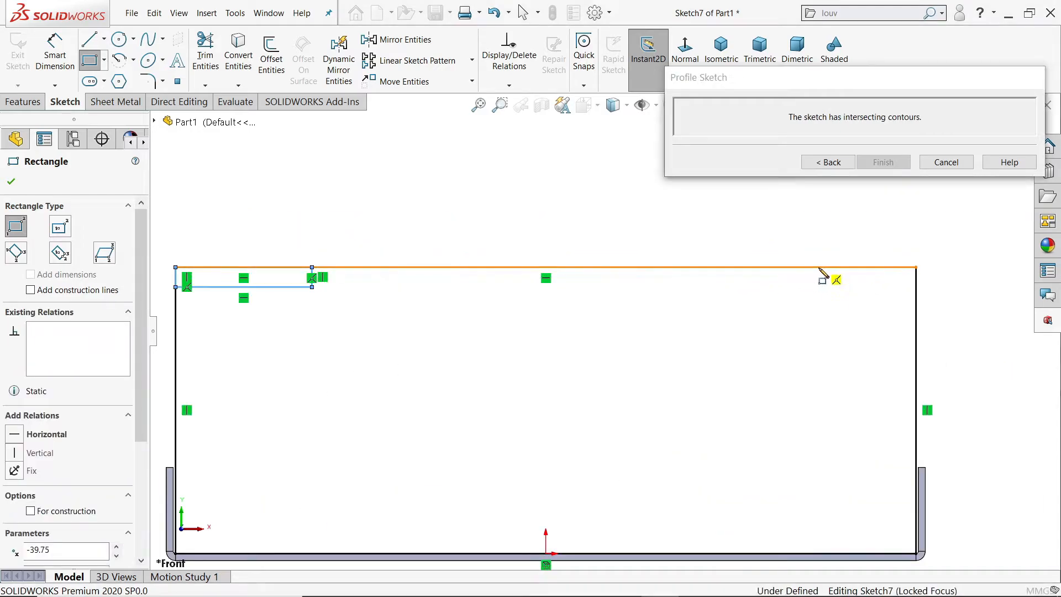
click(916, 287)
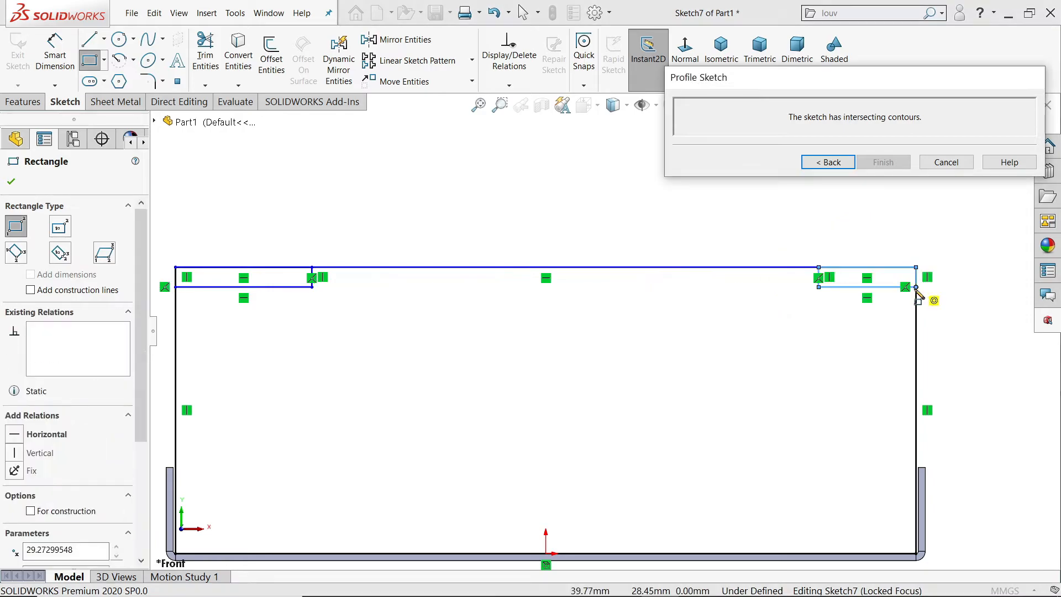
Dimension the upper-left rectangle to 11 mm wide and 0.8 mm high
click(55, 55)
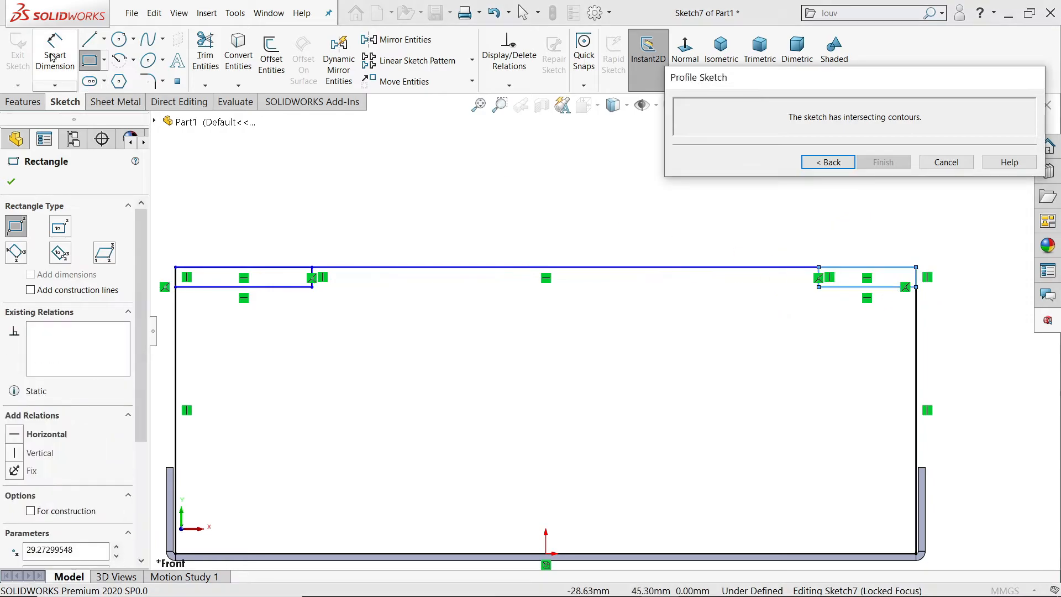
click(246, 286)
click(250, 238)
text(11)
key(Return)
scroll(280, 283, down, 5)
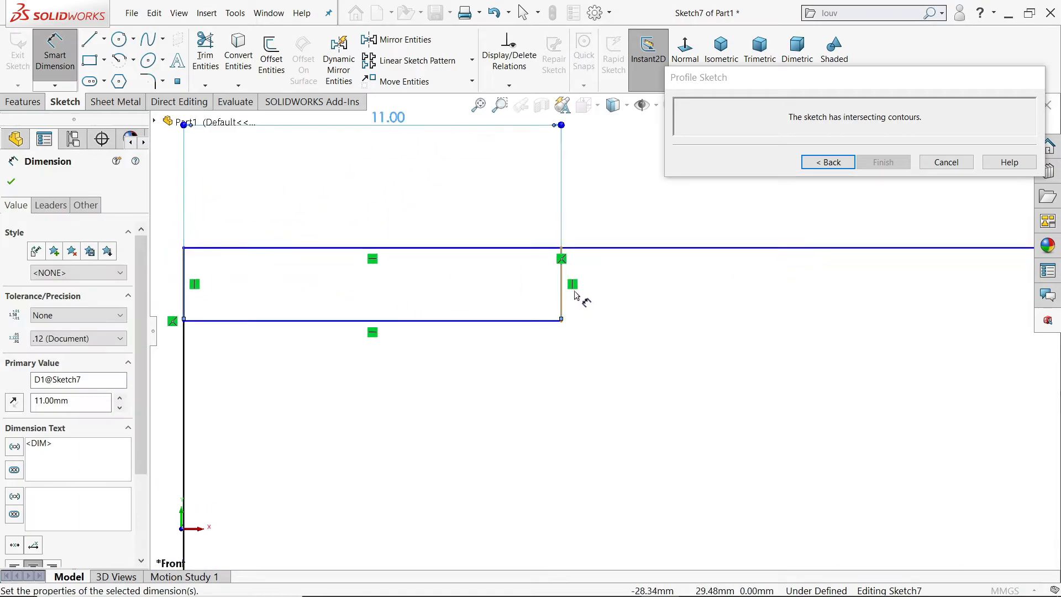
click(563, 292)
click(630, 295)
text(0.8)
key(Return)
scroll(608, 320, up, 5)
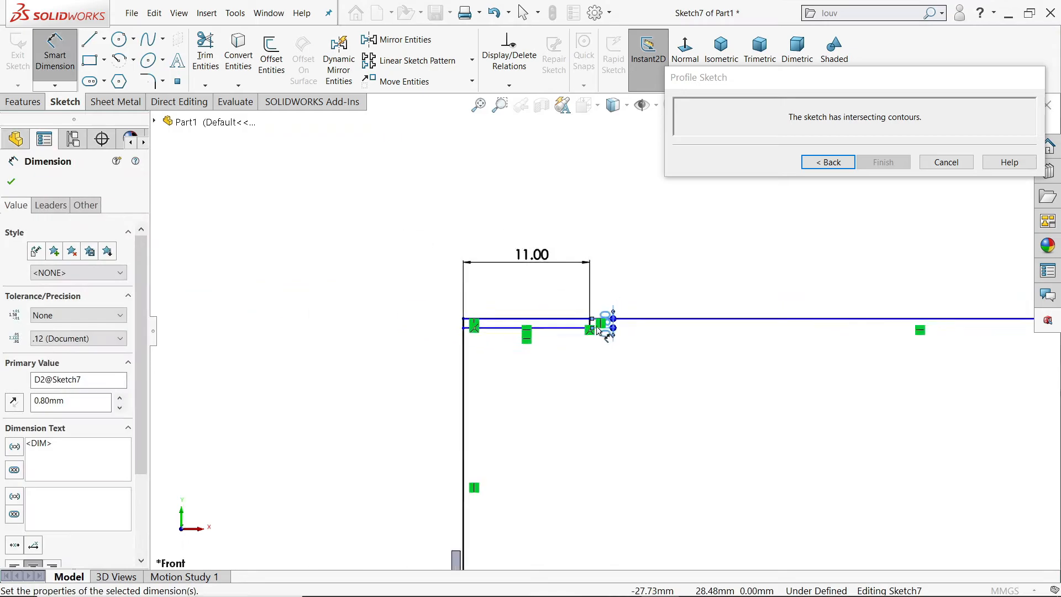
Dimension the upper-right rectangle to 3 mm wide and 1 mm high
scroll(1018, 391, down, 5)
scroll(793, 273, down, 1)
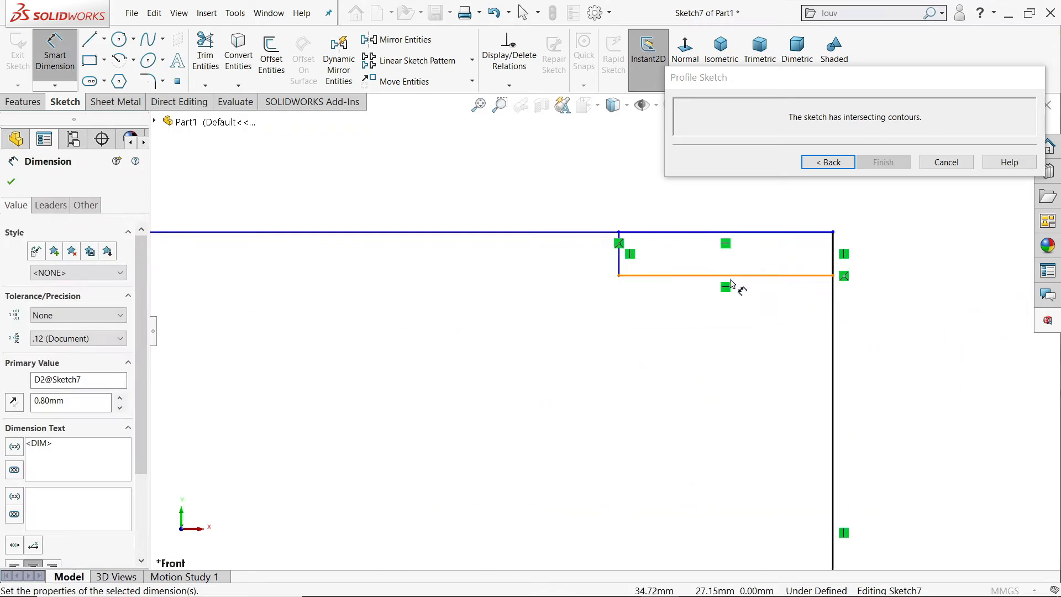
click(733, 275)
click(736, 220)
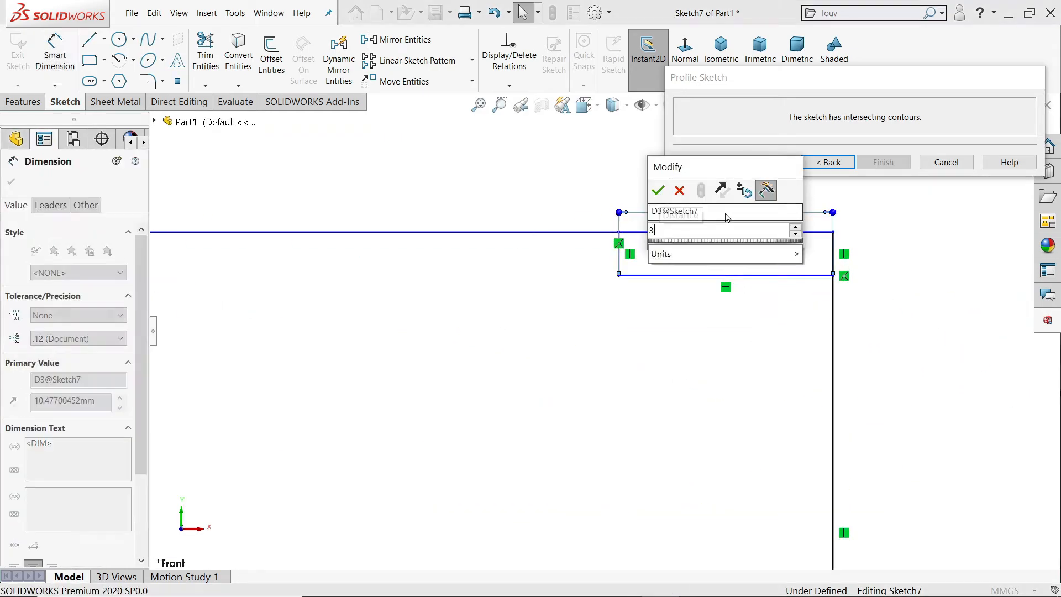
text(3)
key(Return)
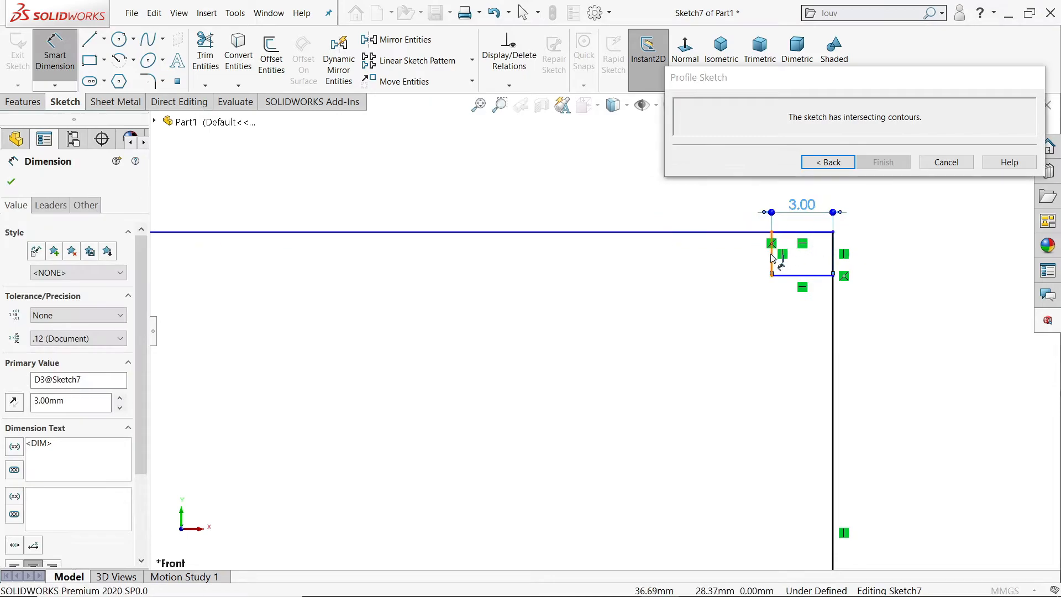
click(773, 257)
click(896, 262)
text(1)
key(Return)
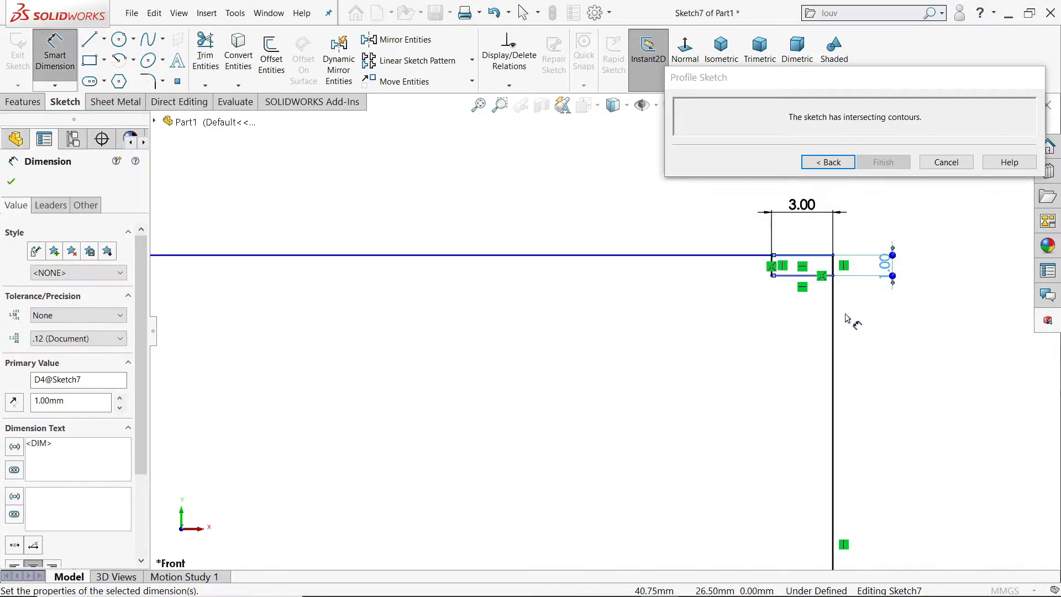
Add a driven dimension between the profile's right vertical line and the inner face of the right side flange
key(f)
scroll(663, 433, up, 5)
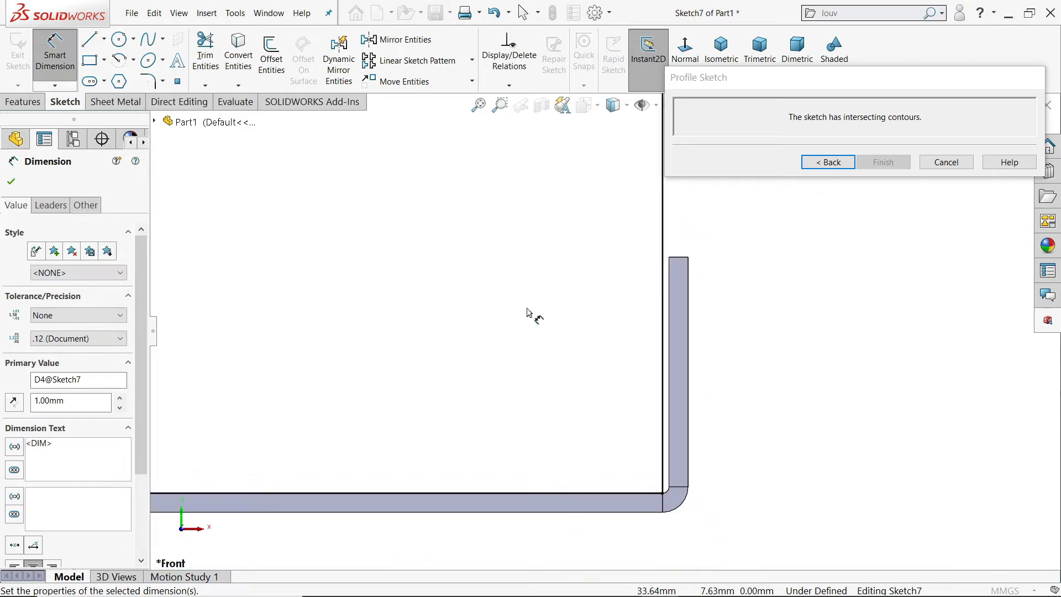
click(665, 335)
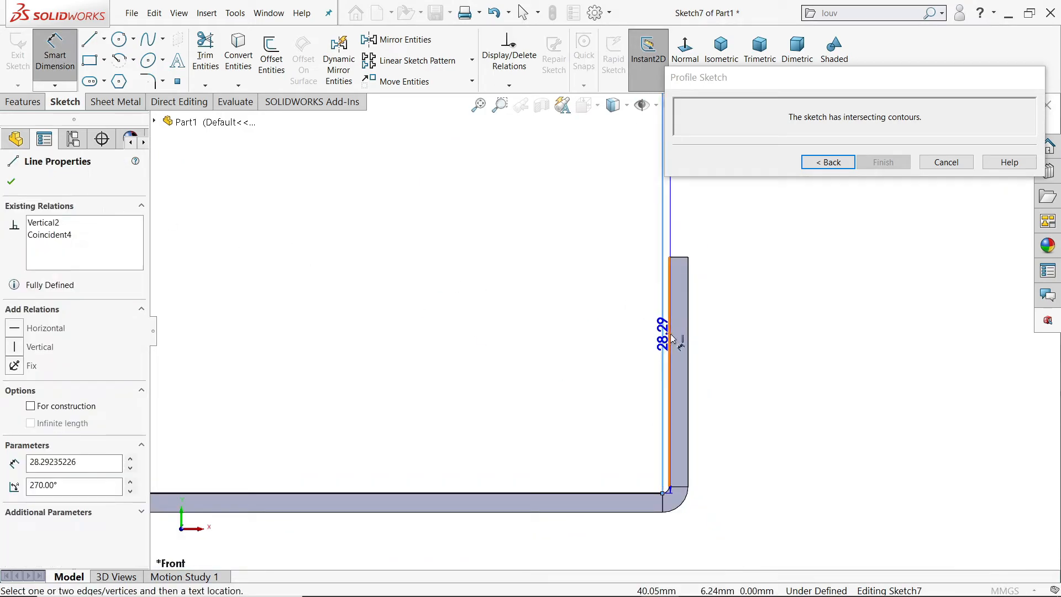
click(670, 345)
click(740, 231)
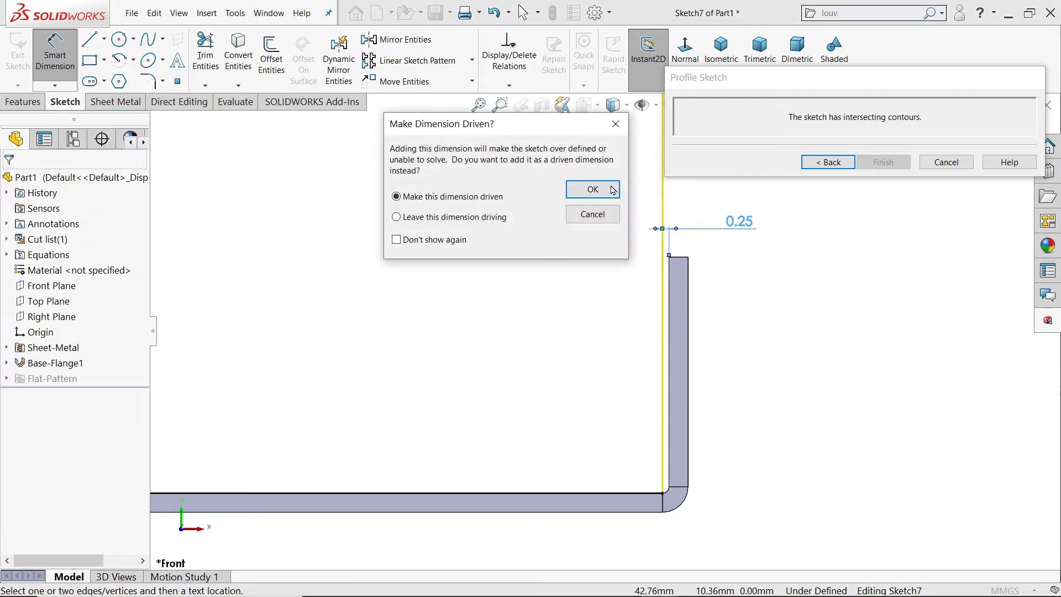
click(593, 189)
scroll(608, 265, down, 5)
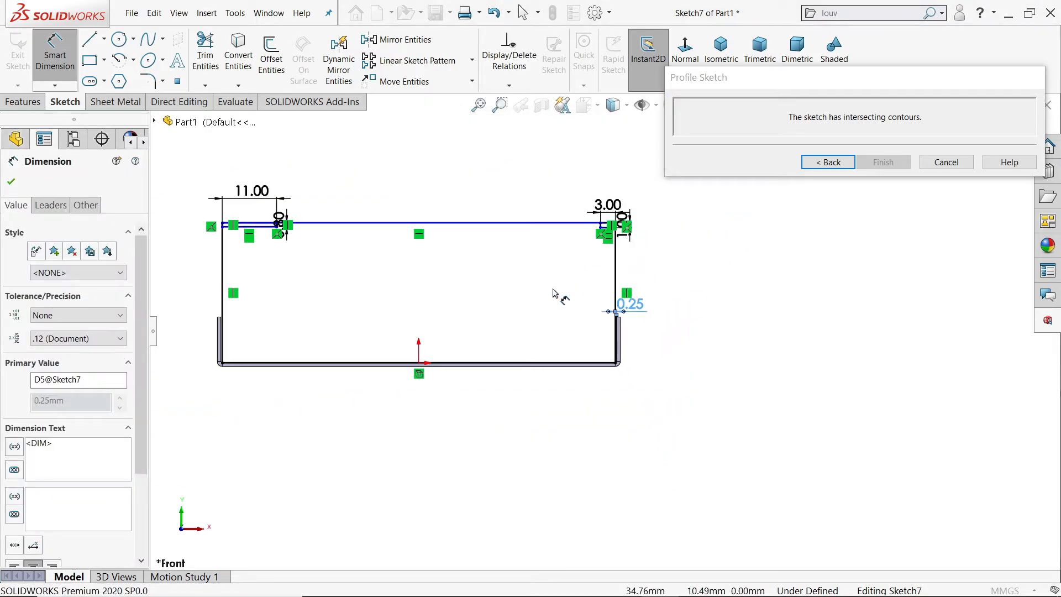
Pull the profile's two vertical side lines inward, placing the right one about 2.1 mm from the side flange's inner face
click(13, 183)
drag(200, 276, 231, 285)
drag(772, 324, 756, 325)
Dimension the gap between the profile's right vertical line and the right side flange to 0.8 mm
click(59, 73)
scroll(774, 400, up, 5)
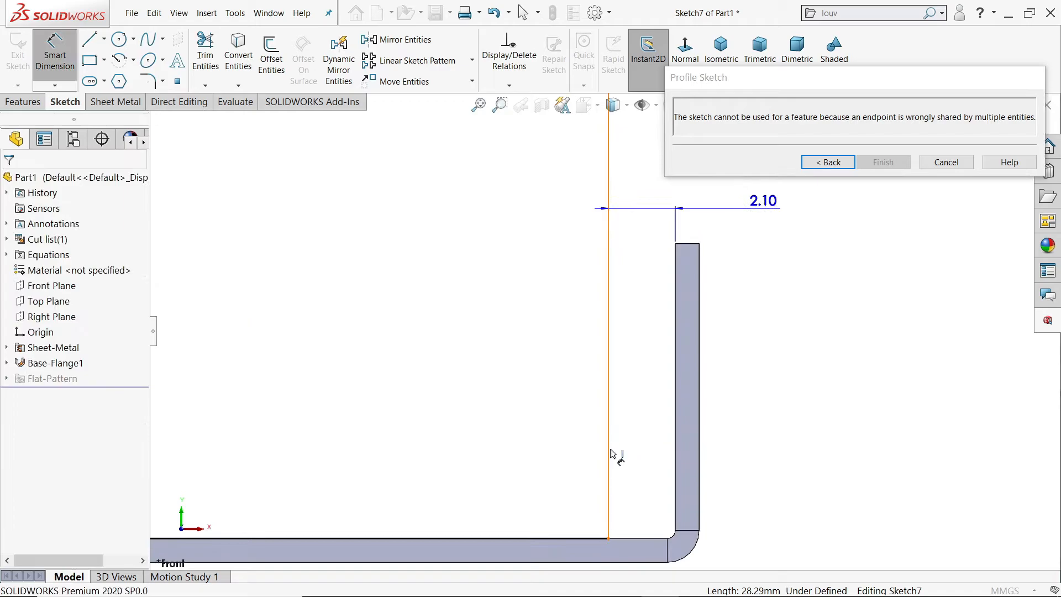
click(676, 453)
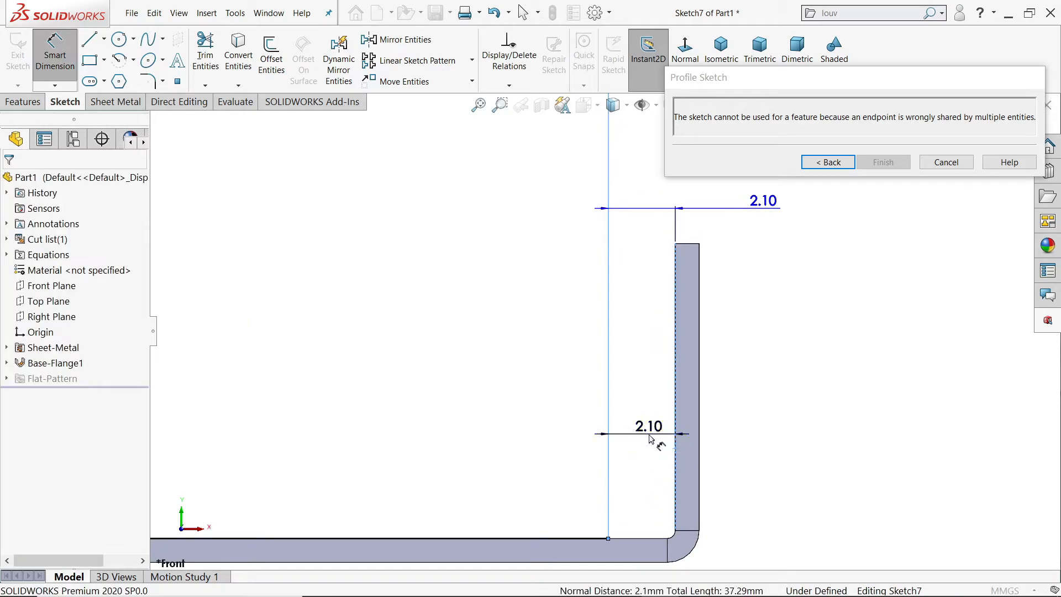
double_click(651, 436)
text(0.8)
key(Return)
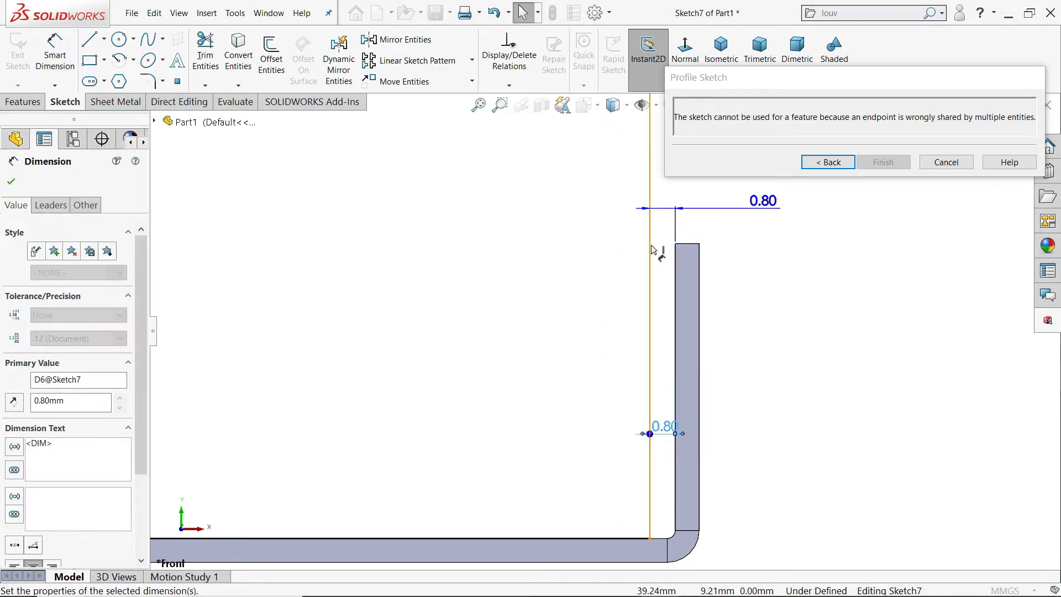
Dimension the gap between the left side flange and the profile's left vertical line to 0.8 mm
scroll(686, 411, up, 8)
scroll(337, 332, down, 4)
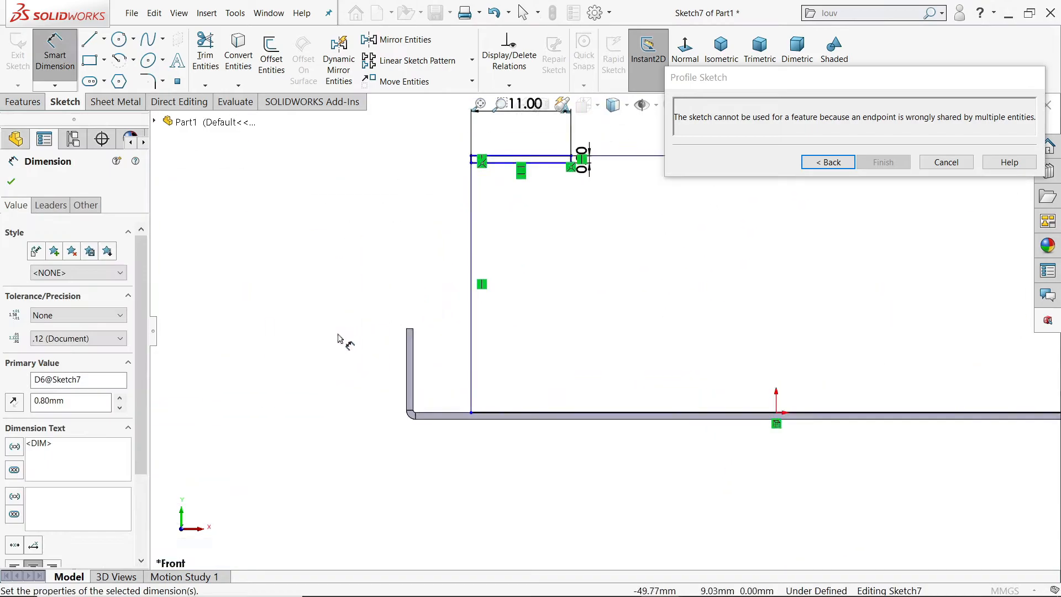
scroll(338, 336, down, 2)
click(478, 407)
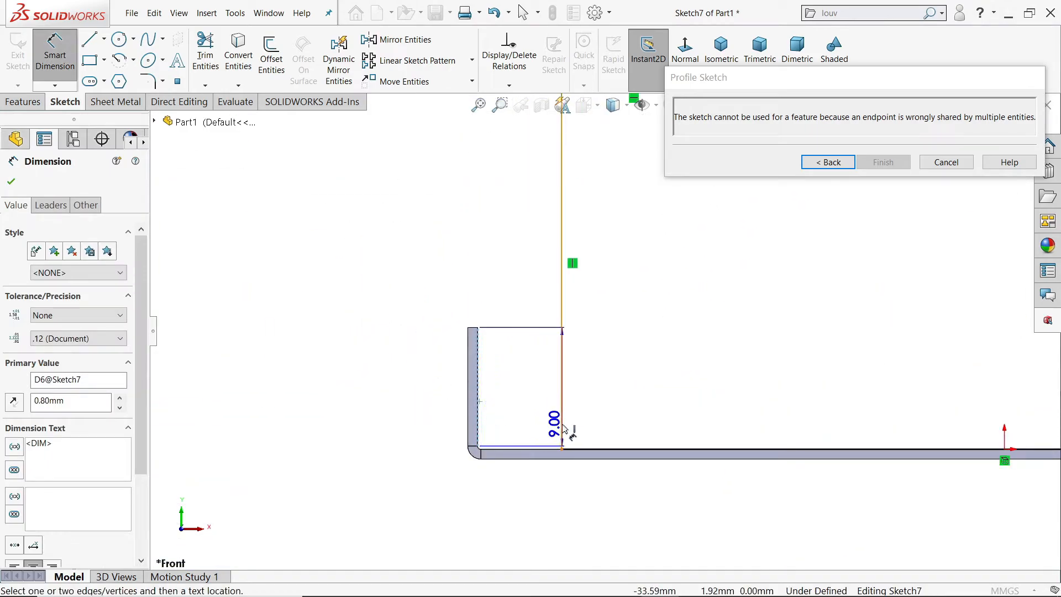
click(562, 420)
click(529, 314)
text(0.8)
key(Return)
Dimension the flange profile's overall height from its bottom-left endpoint to the top line as 38.8 mm
scroll(523, 332, up, 5)
scroll(722, 282, down, 3)
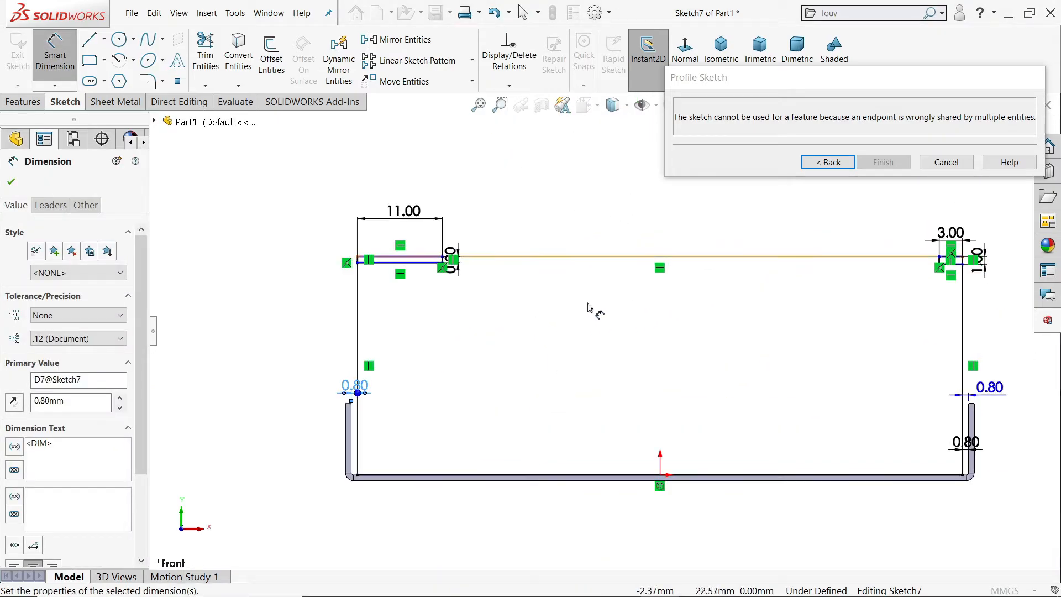
click(514, 264)
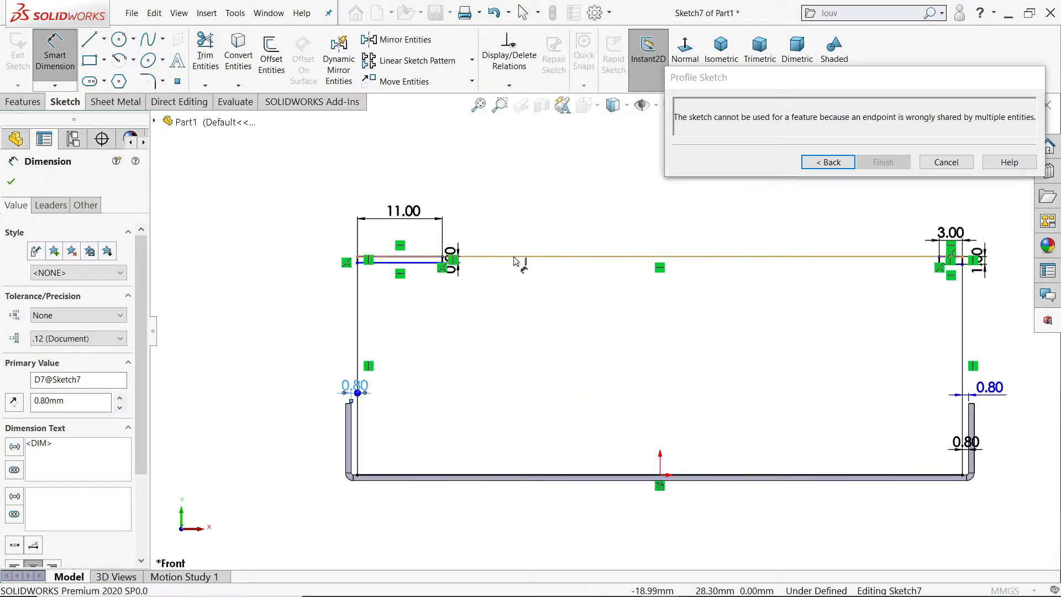
click(357, 476)
click(296, 363)
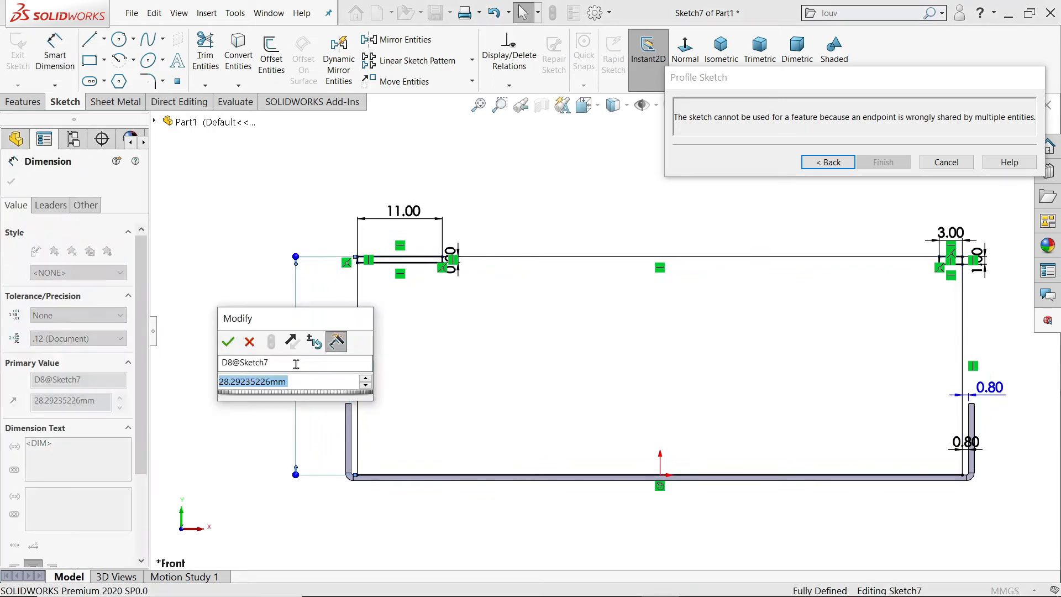
text(38.8)
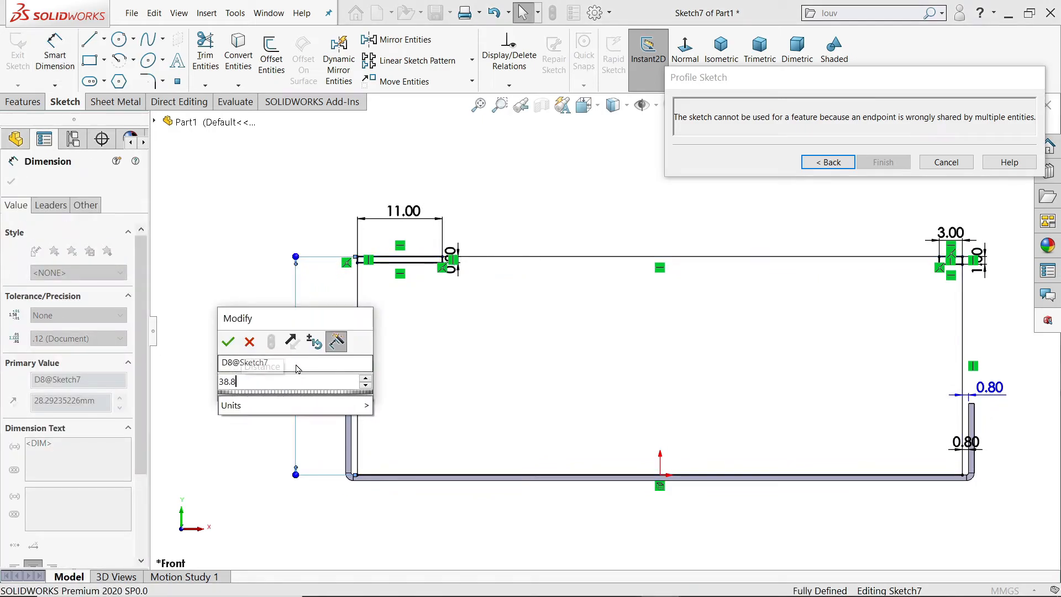
key(Return)
scroll(596, 331, up, 2)
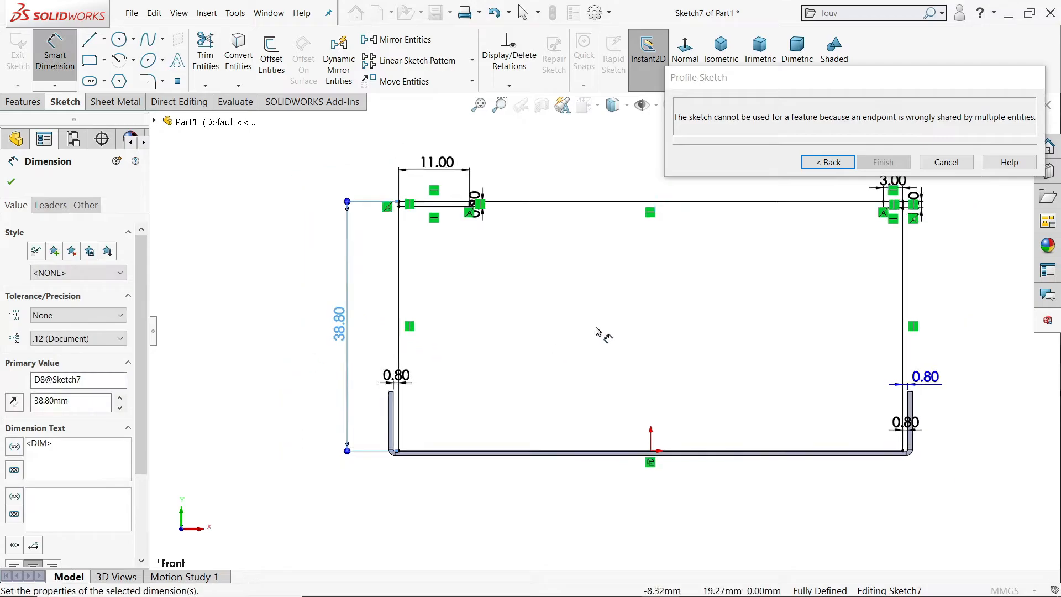
Trim away the outer line segments around the 11 mm notch at the flange profile's upper-left corner
scroll(536, 188, down, 3)
click(205, 56)
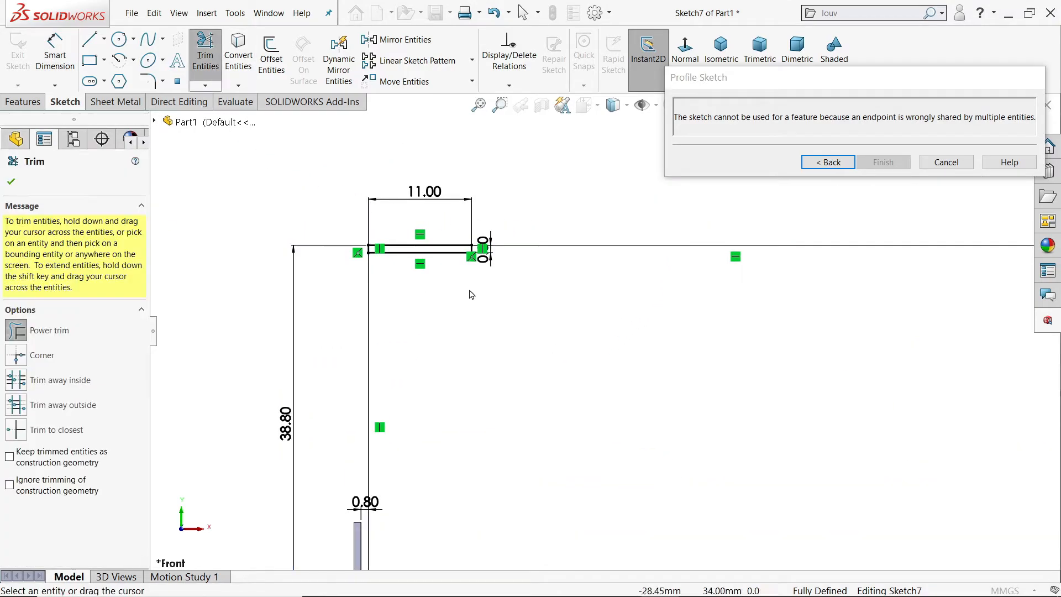
scroll(471, 296, down, 5)
drag(345, 290, 400, 269)
scroll(478, 261, up, 5)
Trim away the outer line segments around the 3 mm notch at the flange profile's upper-right corner
scroll(884, 331, down, 4)
scroll(654, 289, down, 2)
scroll(623, 221, down, 3)
mouse_move(630, 279)
mouse_down()
mouse_move(653, 308)
mouse_move(736, 335)
mouse_up()
scroll(736, 335, up, 3)
scroll(635, 374, up, 3)
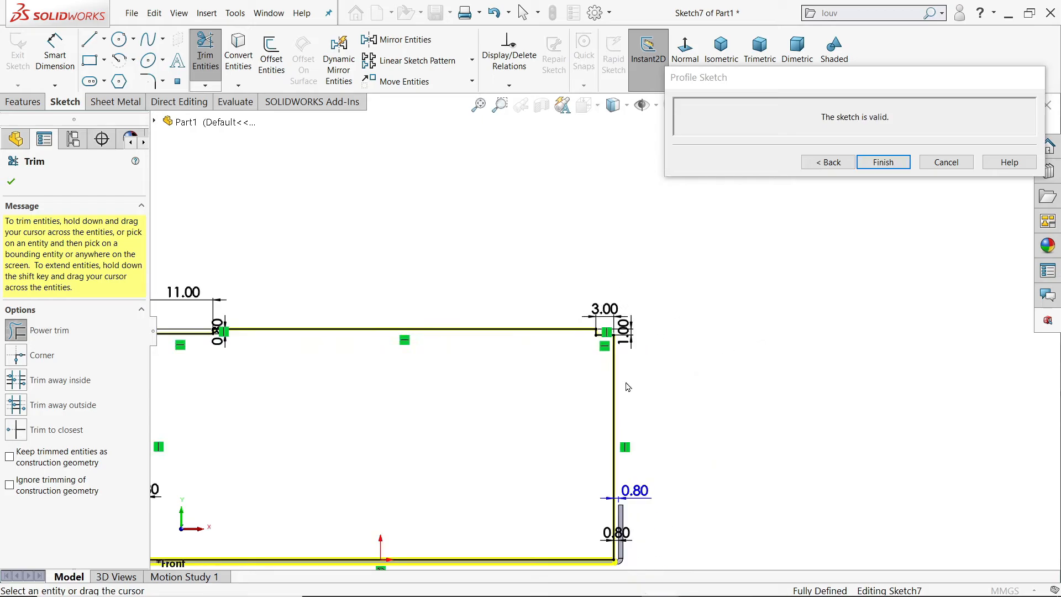
scroll(492, 395, up, 2)
scroll(489, 382, down, 4)
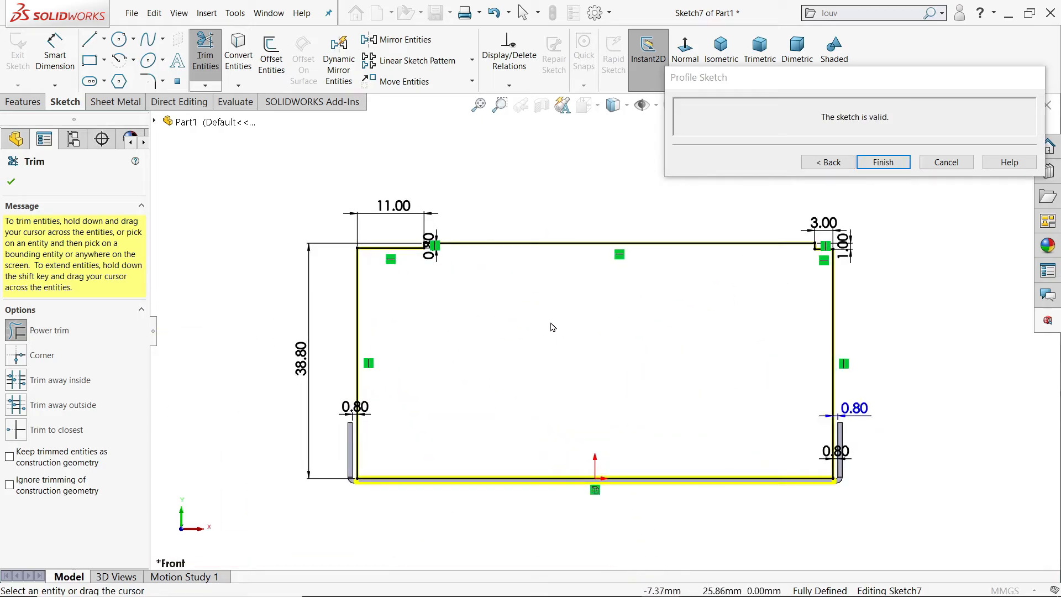
click(13, 183)
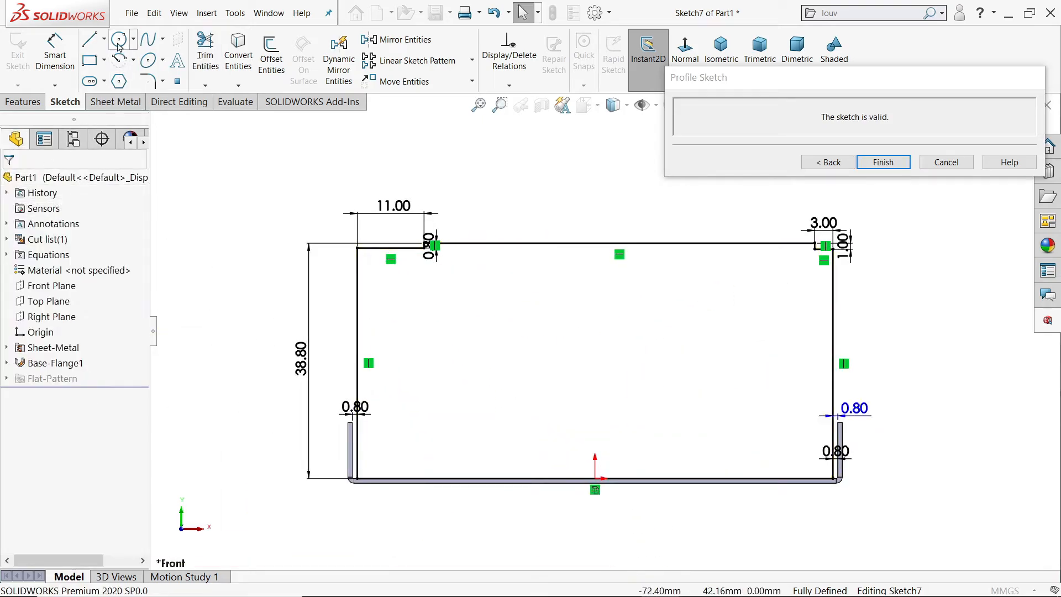
Sketch a 3.5 mm diameter circle vertically above the origin near the profile's top edge
click(118, 40)
scroll(600, 381, down, 3)
scroll(599, 310, up, 1)
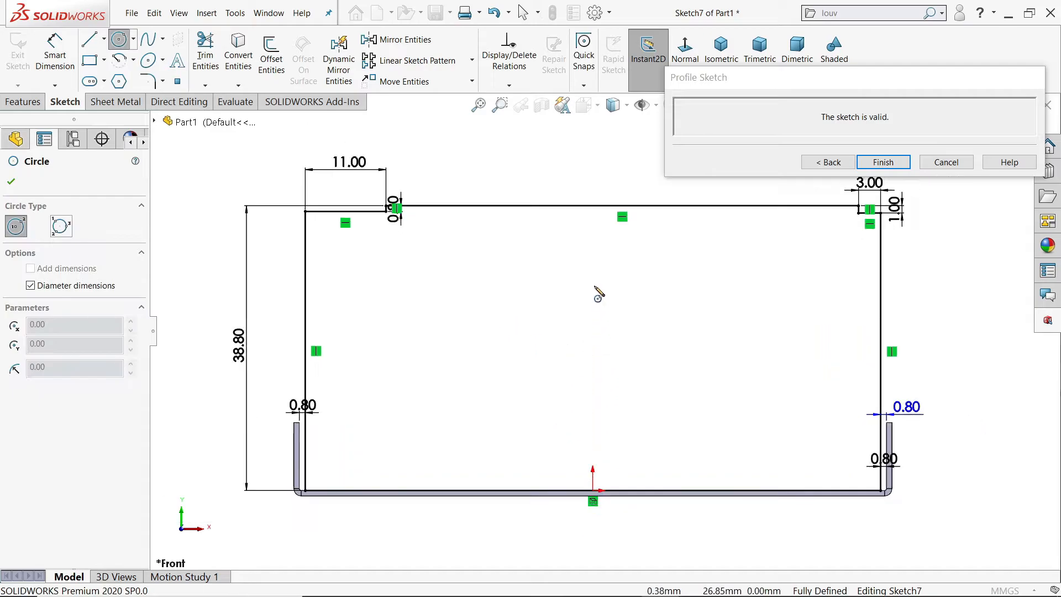
click(593, 241)
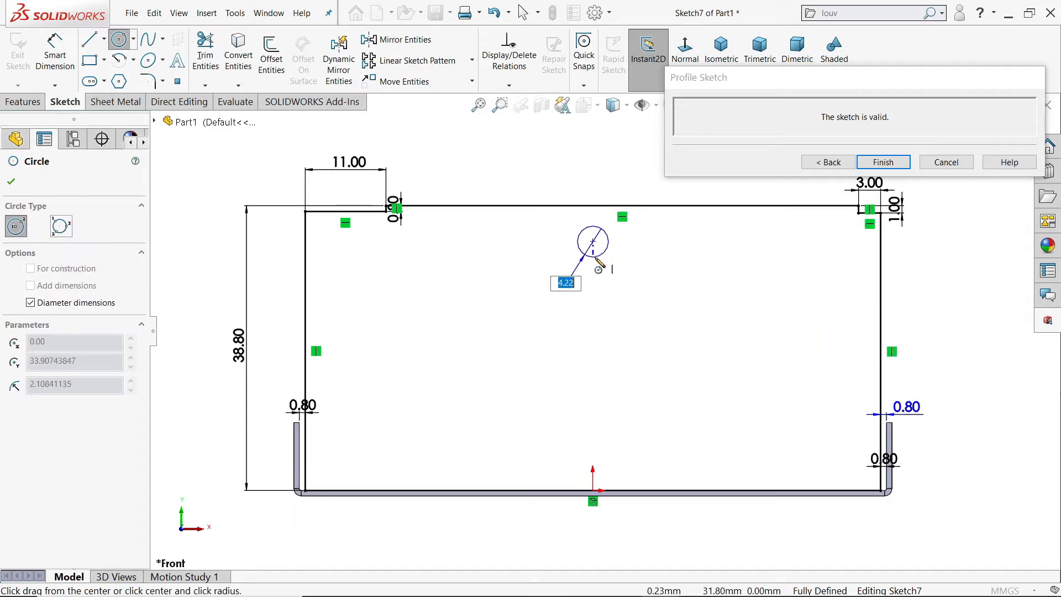
text(3.5)
key(Return)
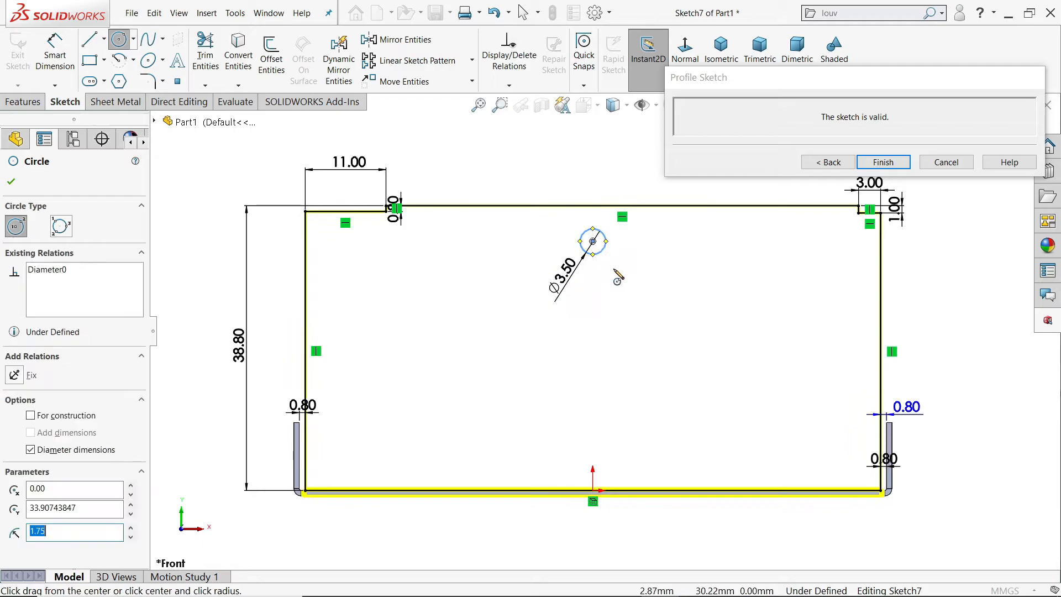
Sketch circles about 6.2 mm in diameter at the profile's lower middle, 5.4 mm at its upper right and 3.9 mm at its lower right
click(599, 410)
click(624, 426)
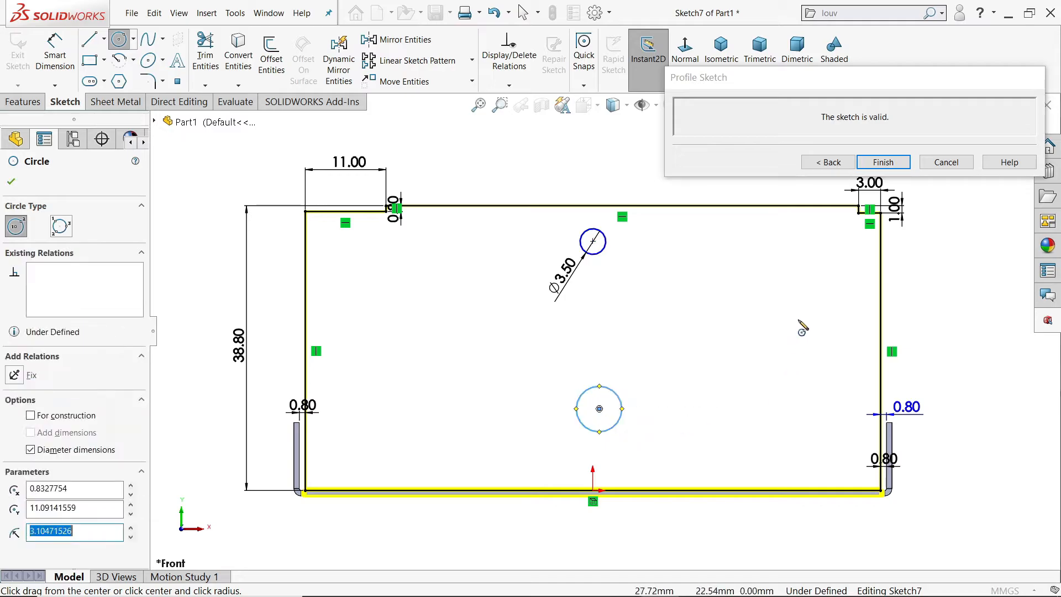
click(823, 254)
click(835, 270)
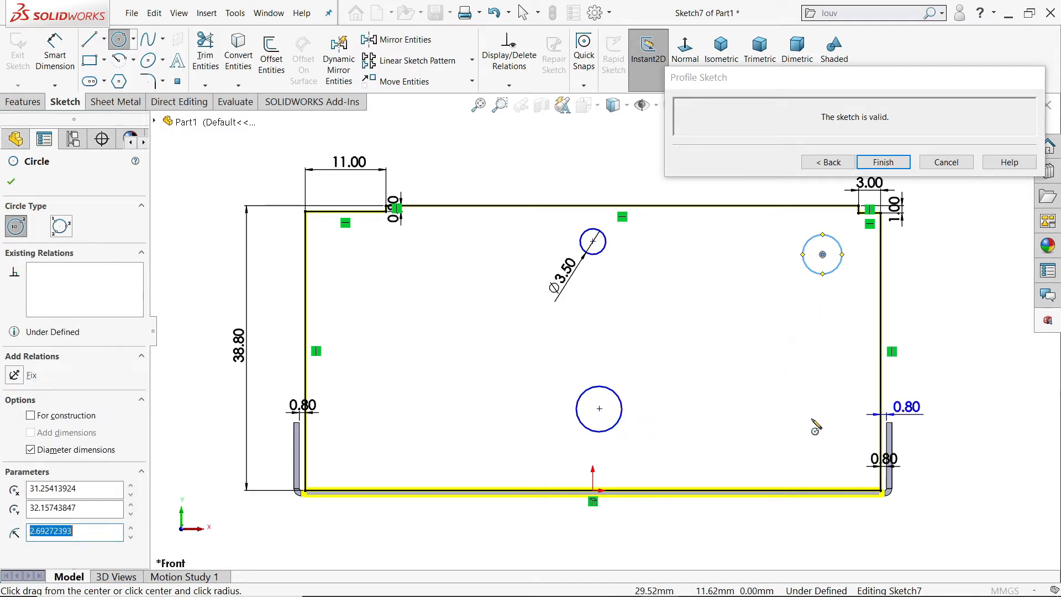
click(817, 424)
click(824, 435)
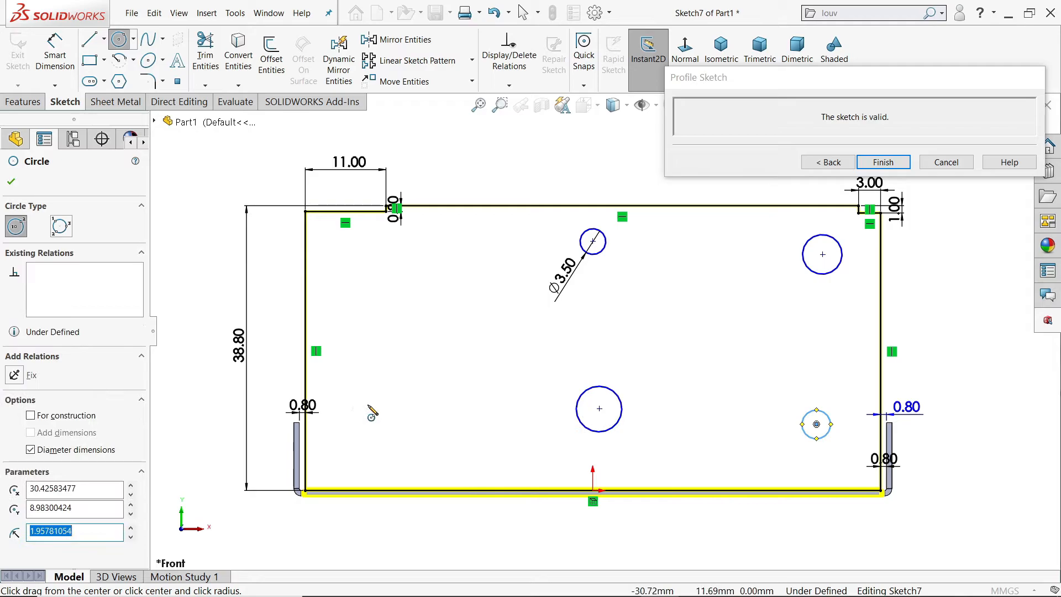
Sketch two circles near the profile's left side, about 3.7 mm in diameter at the lower corner and 5.3 mm at the upper corner
click(372, 411)
click(374, 418)
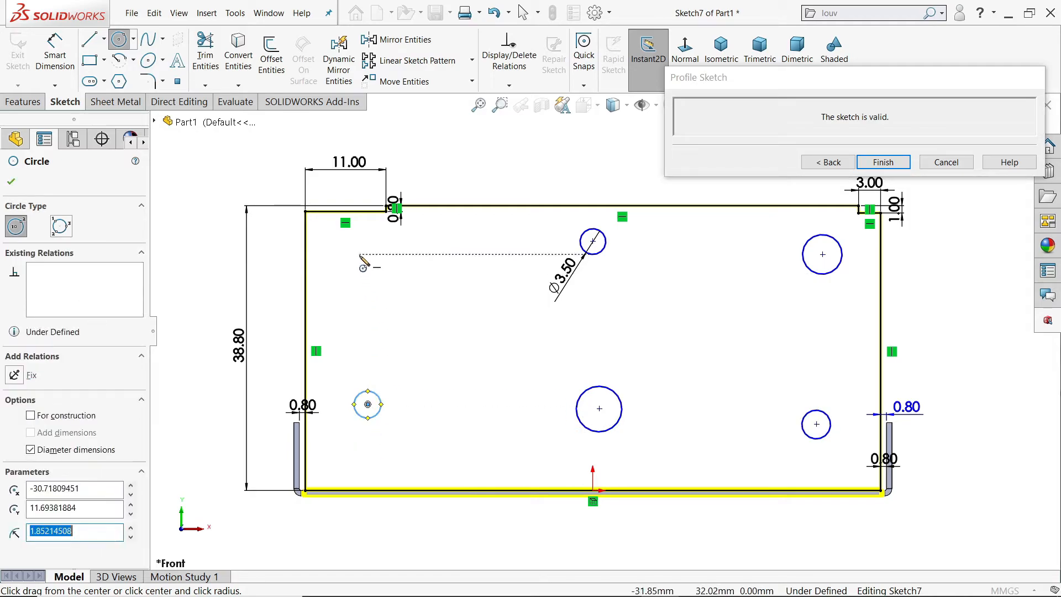
click(354, 264)
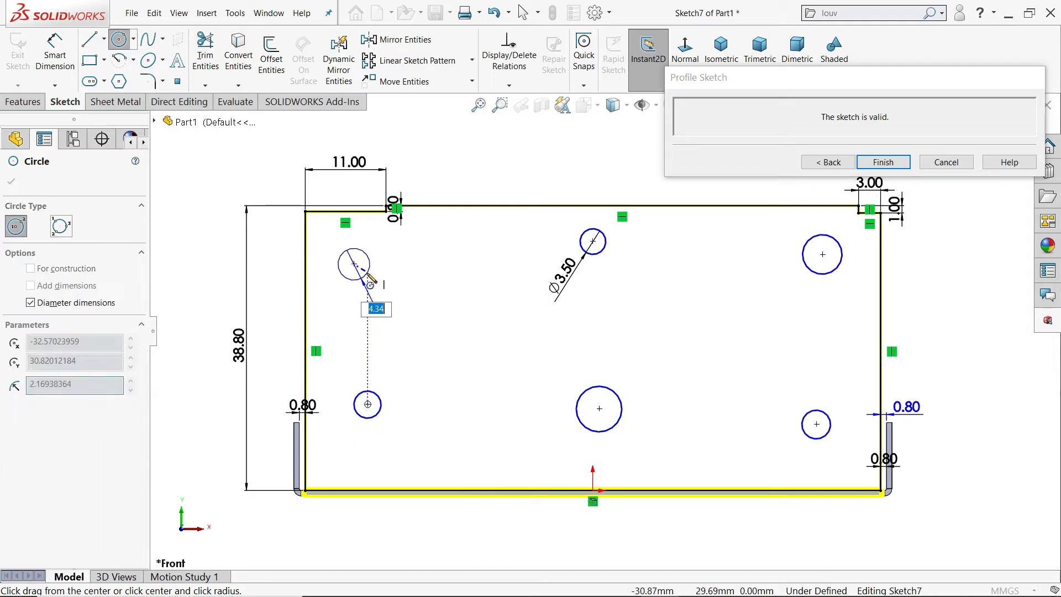
key(Escape)
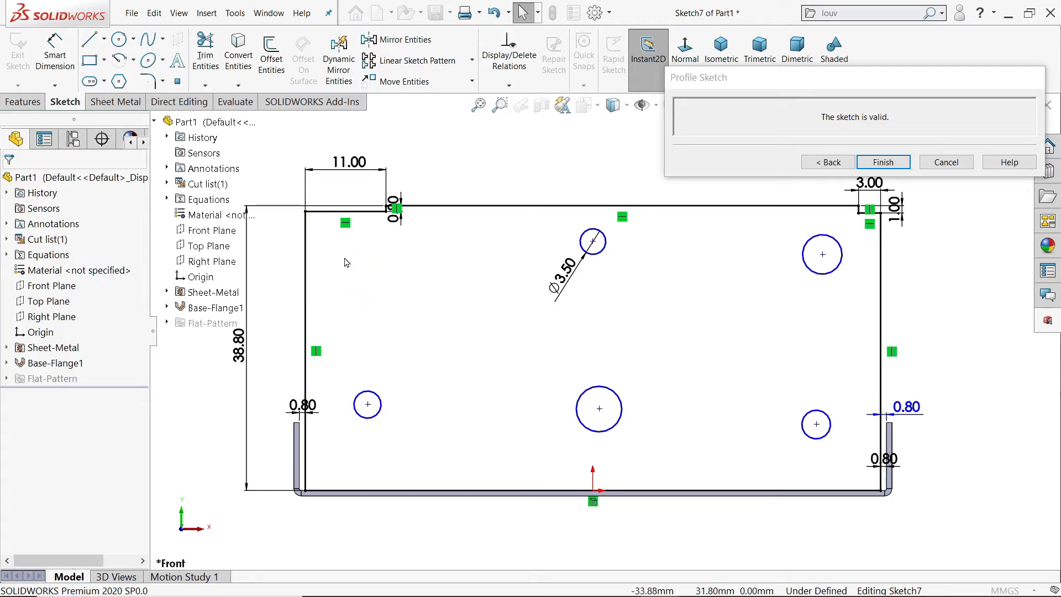
click(119, 39)
drag(348, 262, 361, 274)
right_click(448, 160)
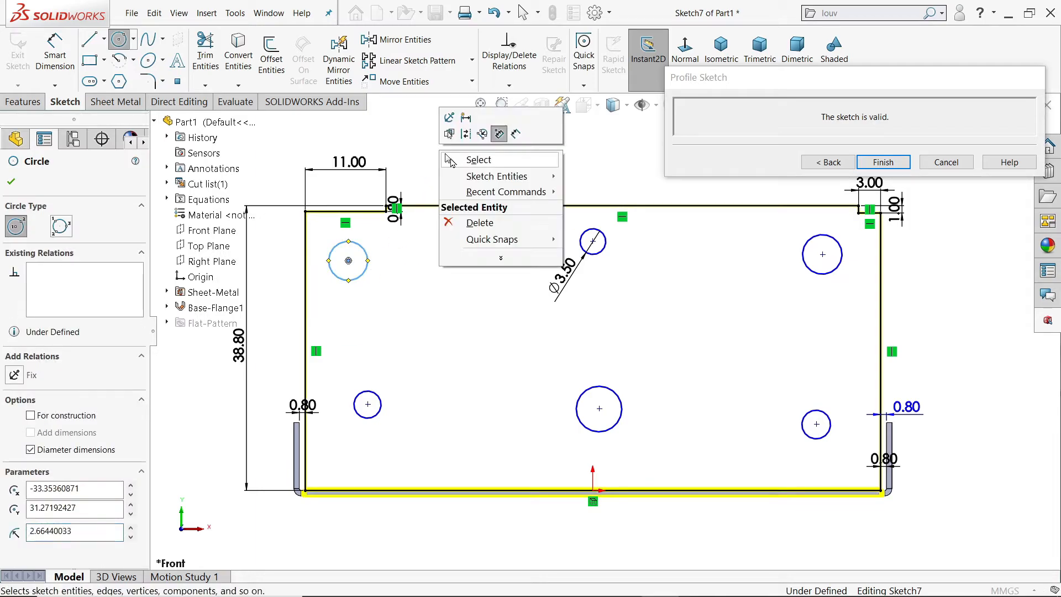
click(476, 160)
Make the four circles near the profile's corners equal in size
click(368, 274)
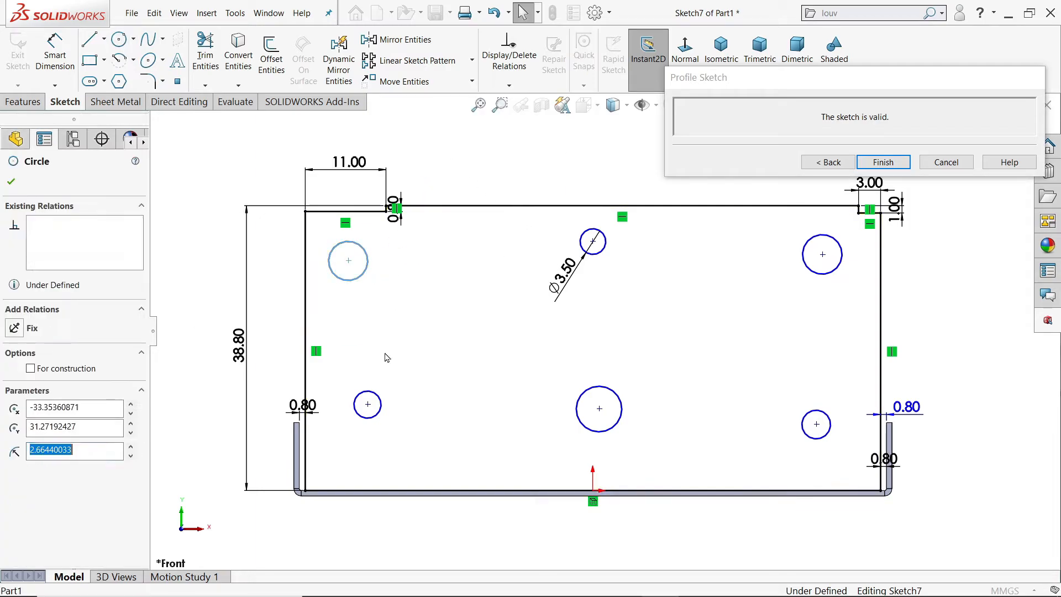
ctrl+click(378, 414)
ctrl+click(826, 280)
ctrl+click(826, 431)
click(885, 364)
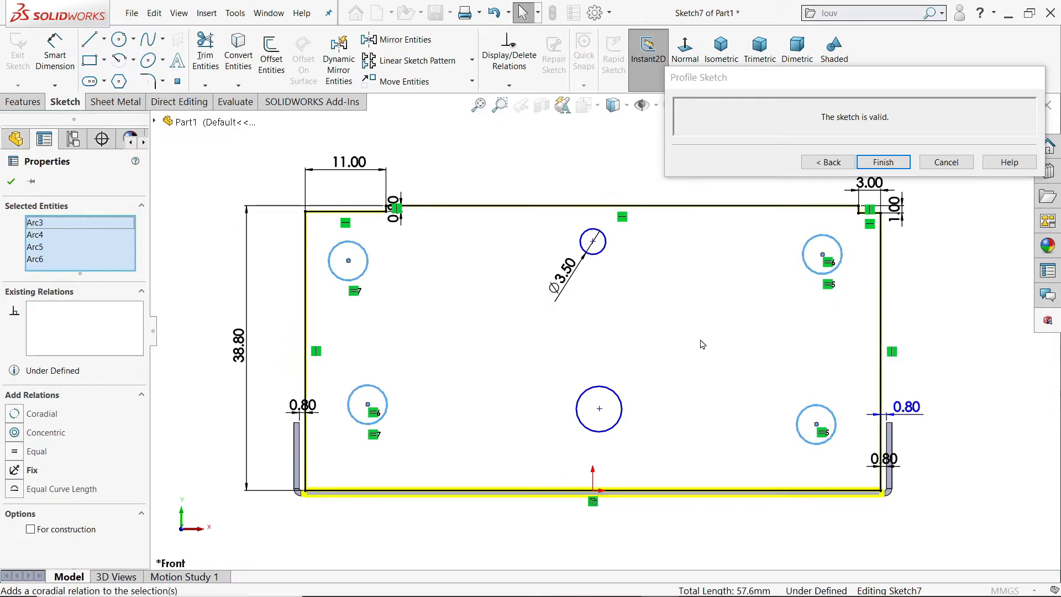
Make the lower middle circle equal to the 3.5 mm circle above it
click(598, 253)
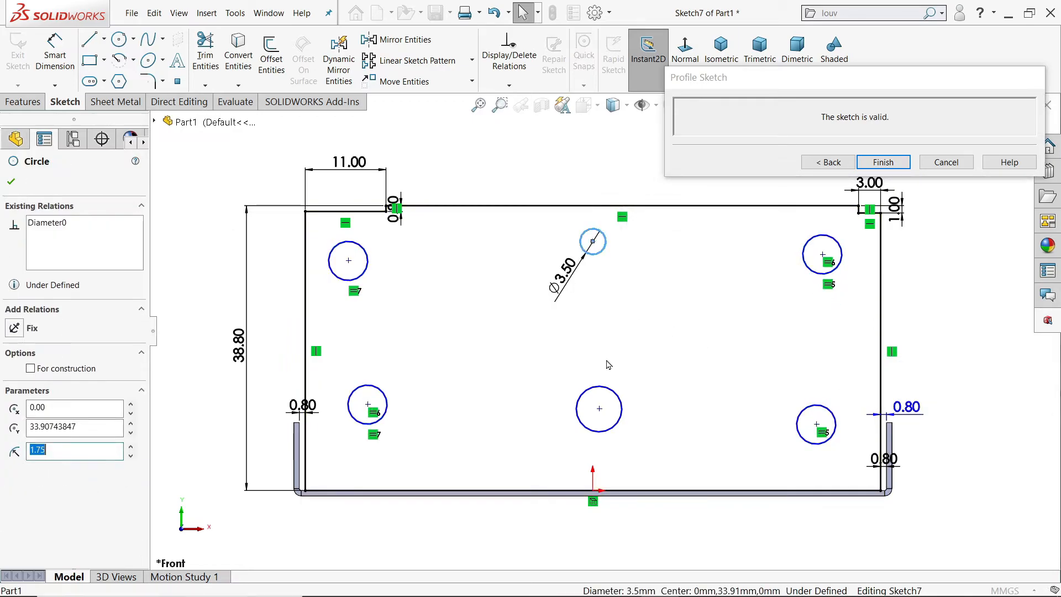
ctrl+click(607, 394)
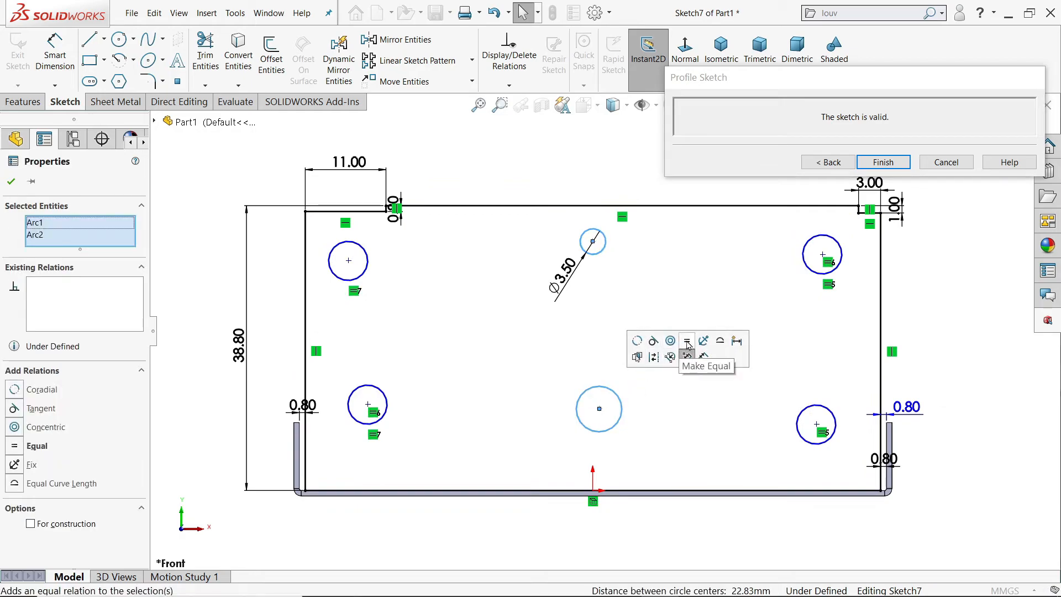
click(687, 357)
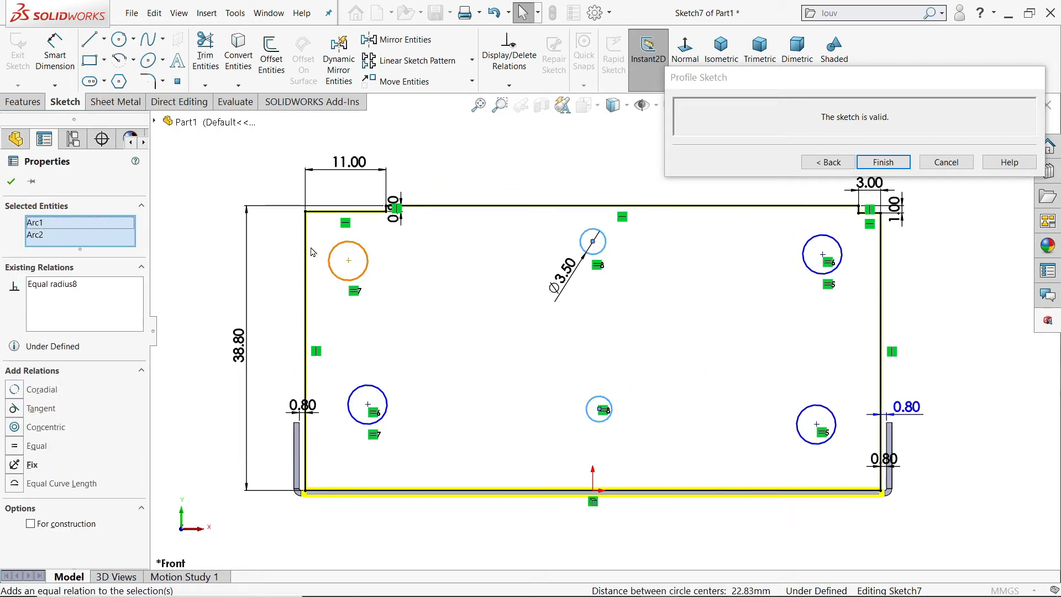
Dimension the upper-left corner circle to a diameter of 2.5 mm
click(60, 54)
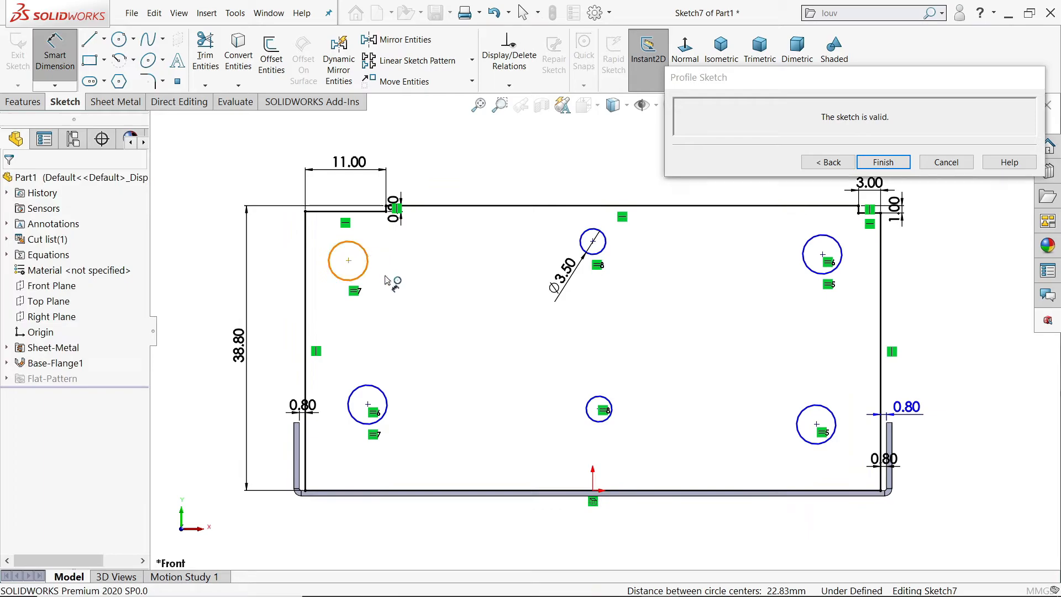
click(367, 253)
click(393, 287)
text(2.5)
key(Return)
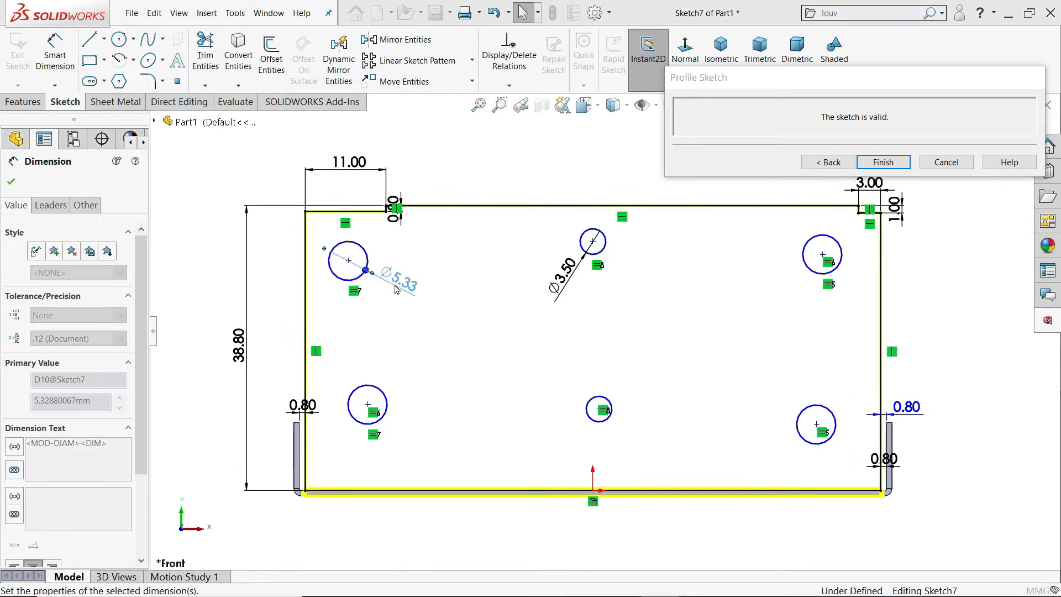
scroll(375, 271, down, 1)
scroll(777, 282, up, 1)
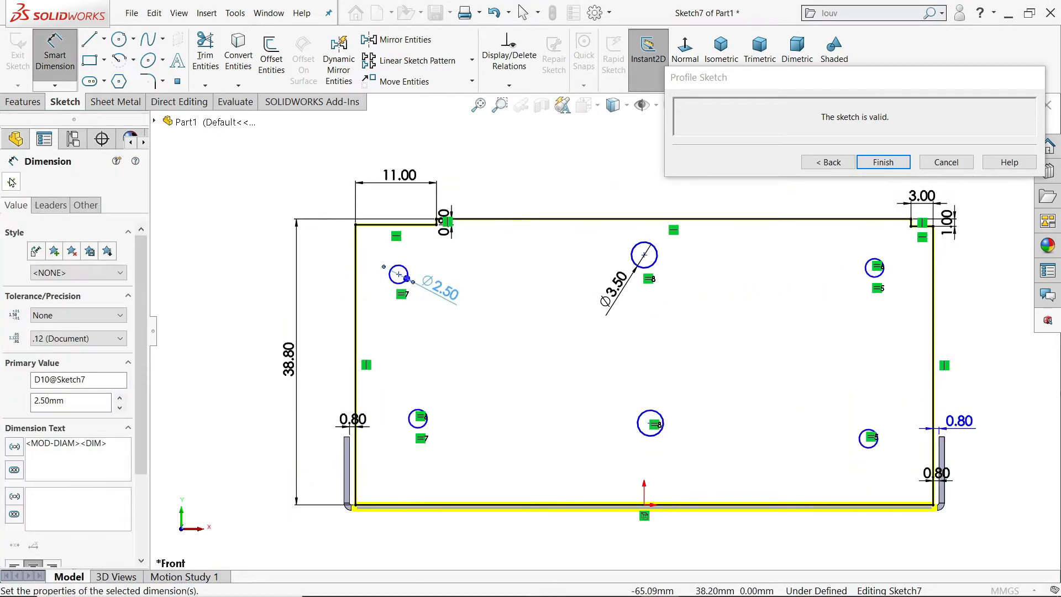
key(Escape)
Align the centres of the two left circles with a vertical relation
scroll(760, 304, down, 1)
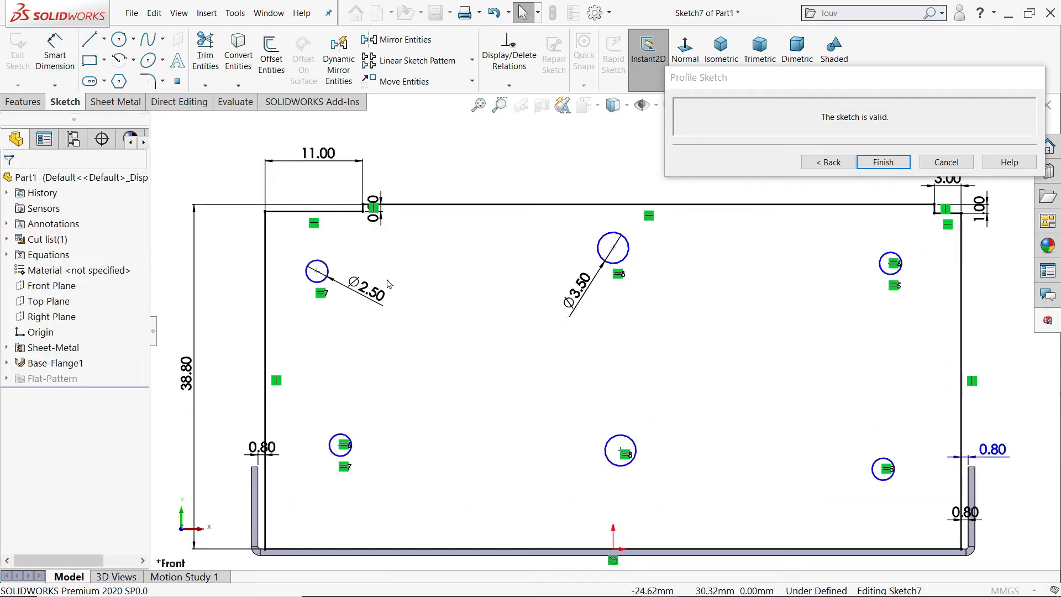
click(317, 271)
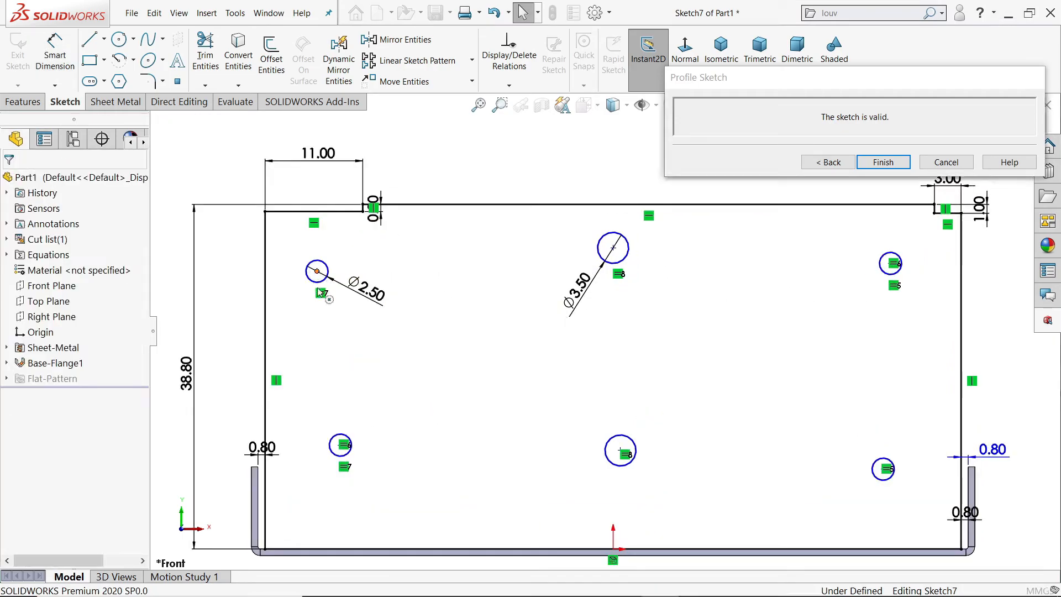
ctrl+click(340, 446)
click(416, 412)
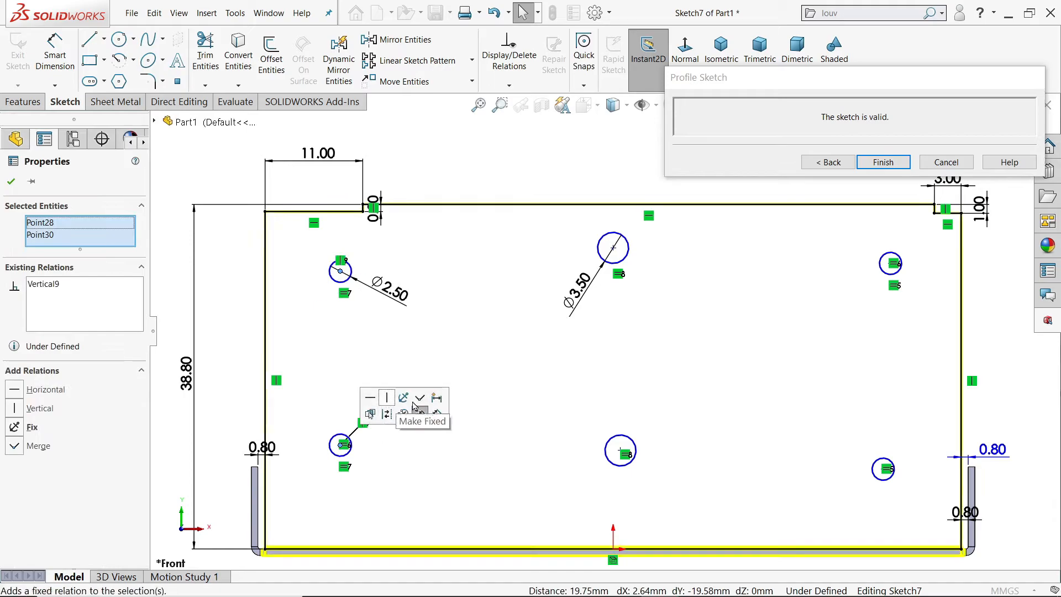
Align the centres of the two middle circles with a vertical relation
click(620, 451)
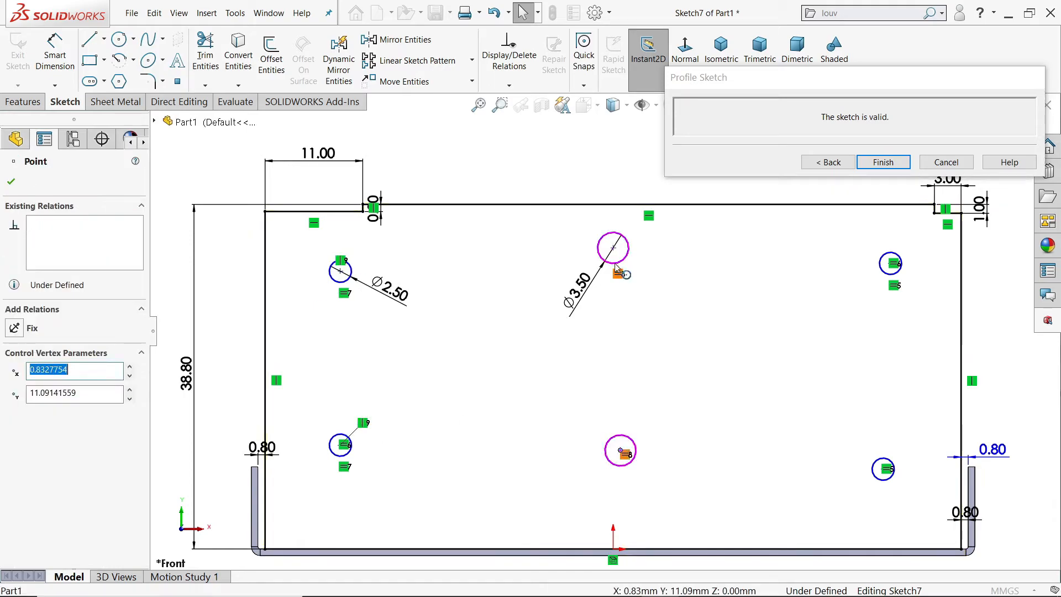
ctrl+click(613, 247)
click(690, 214)
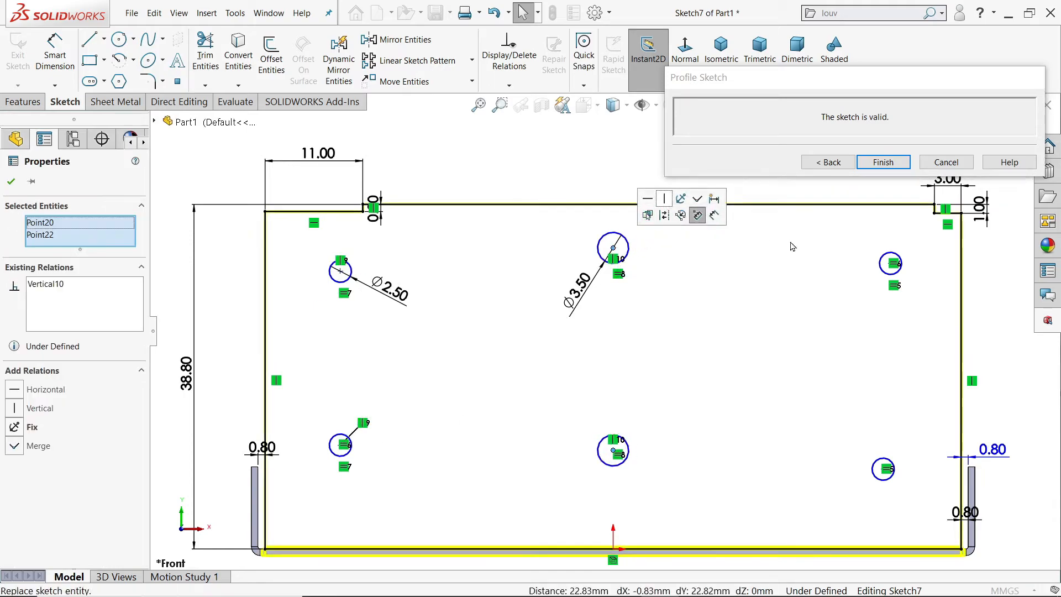
click(891, 267)
ctrl+click(887, 466)
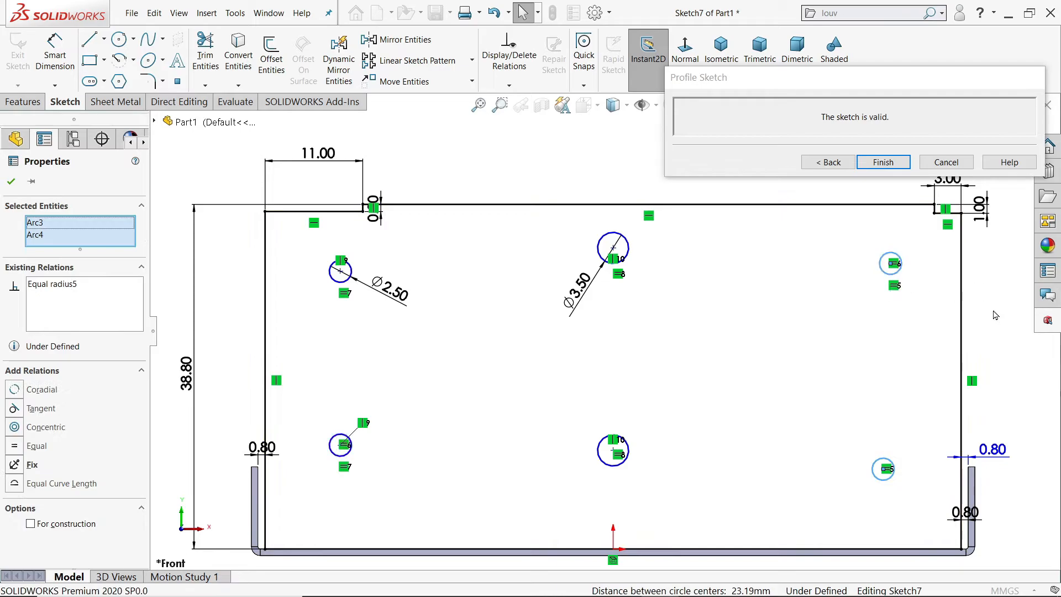
click(934, 291)
Align the centres of the two right circles with a vertical relation
scroll(901, 330, down, 2)
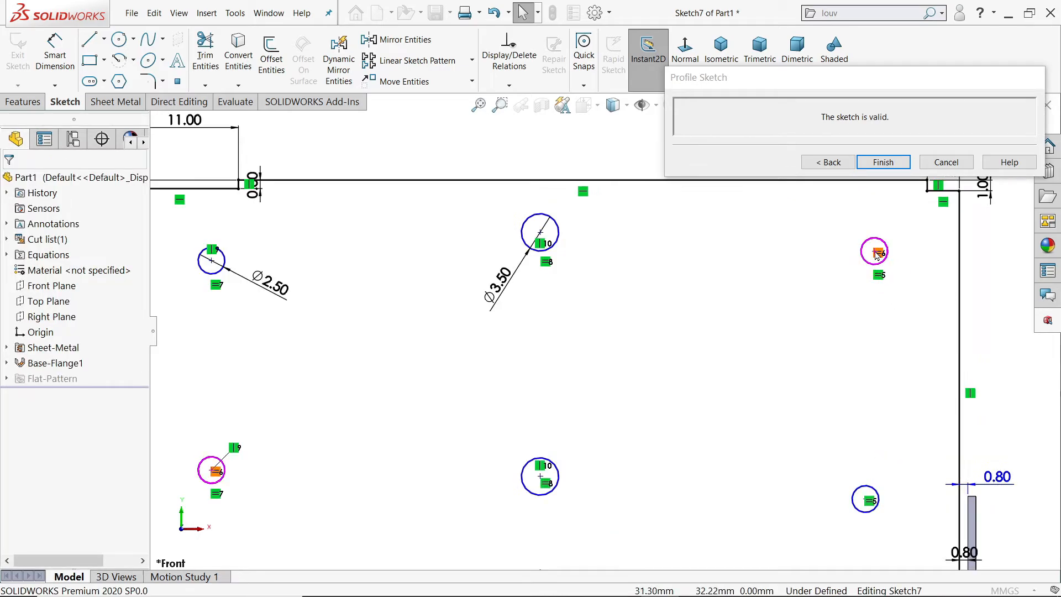
scroll(879, 274, down, 5)
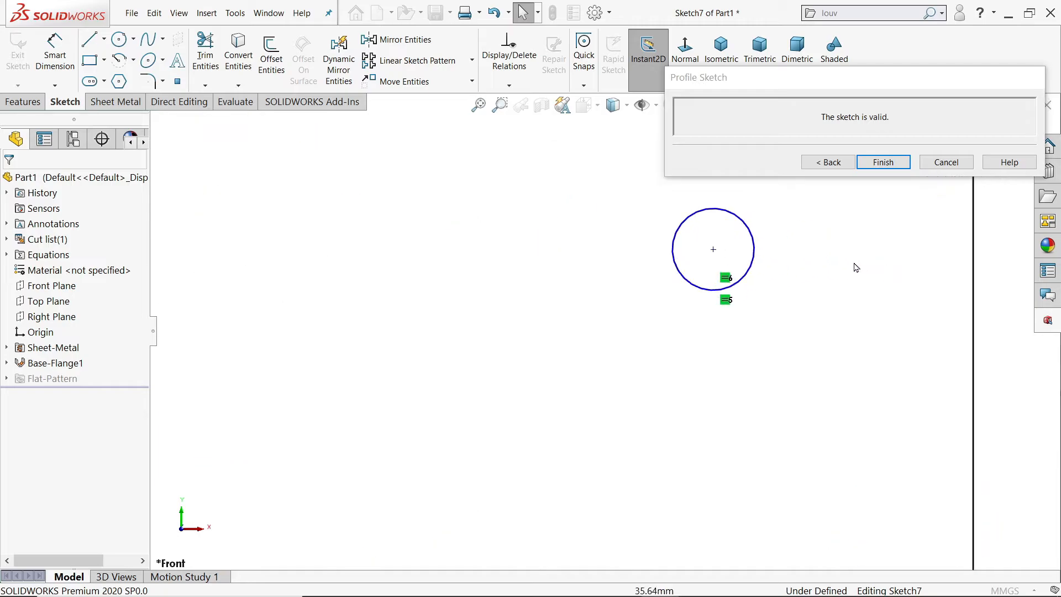
click(713, 249)
scroll(605, 338, up, 5)
scroll(618, 418, down, 3)
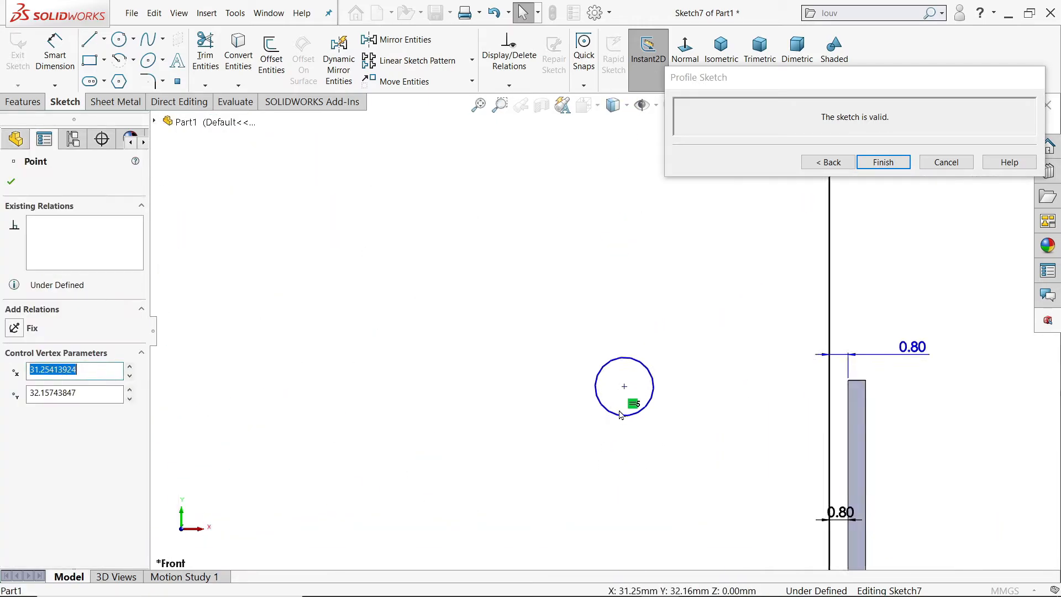
scroll(617, 419, down, 1)
ctrl+click(628, 376)
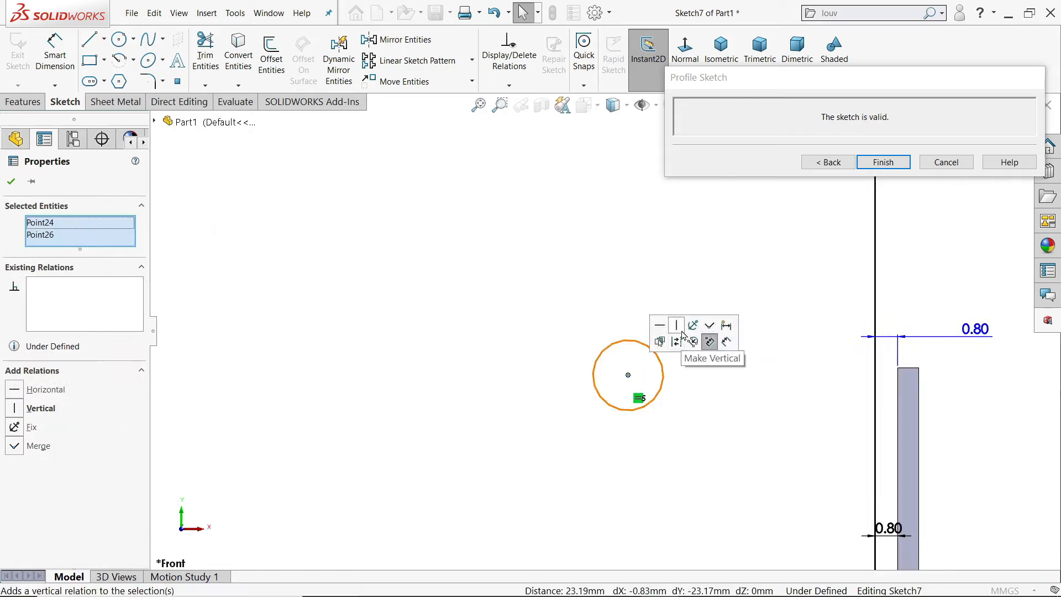
scroll(591, 326, up, 3)
scroll(353, 310, down, 4)
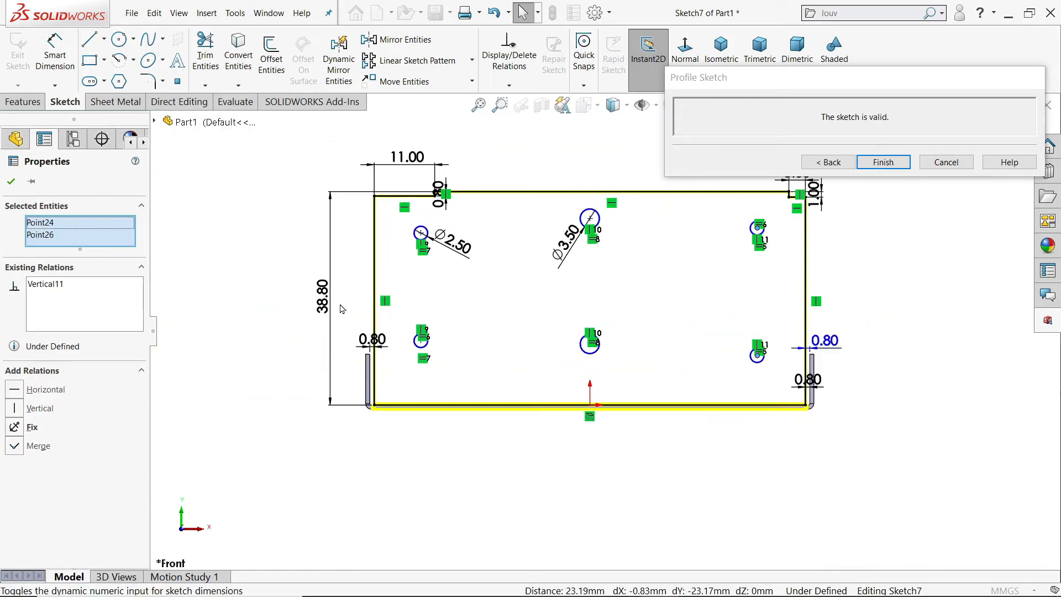
scroll(550, 376, down, 3)
scroll(691, 376, up, 4)
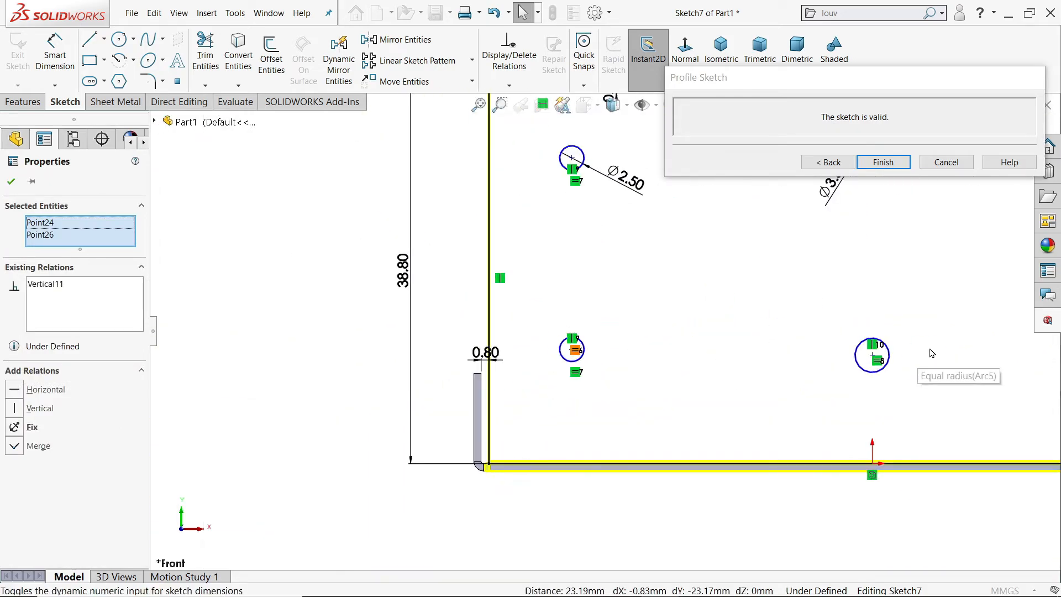
scroll(851, 354, down, 3)
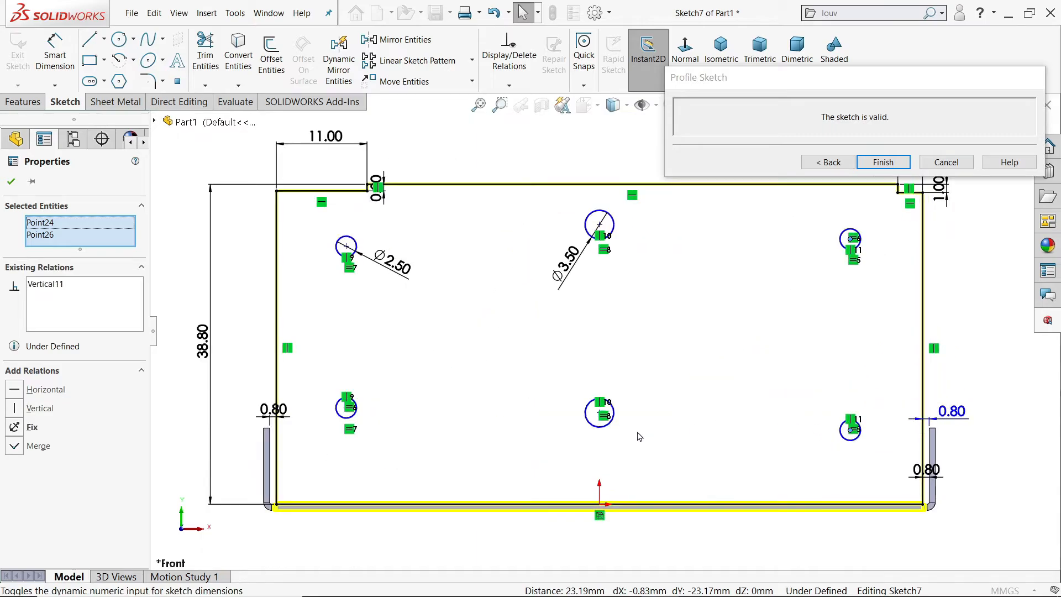
Align the centres of the three lower circles with a horizontal relation
click(961, 316)
scroll(889, 404, down, 3)
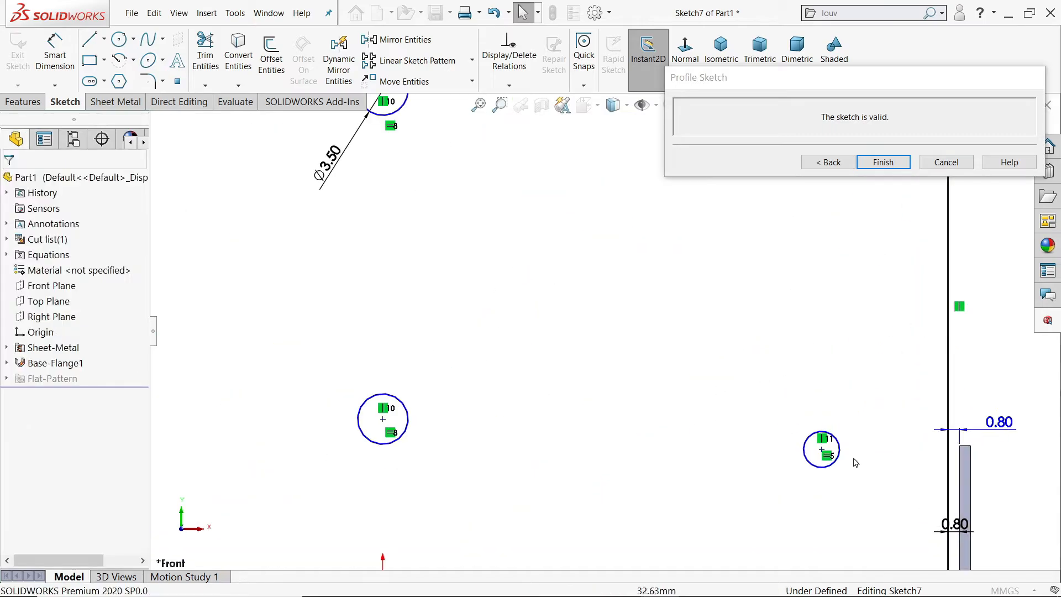
click(821, 450)
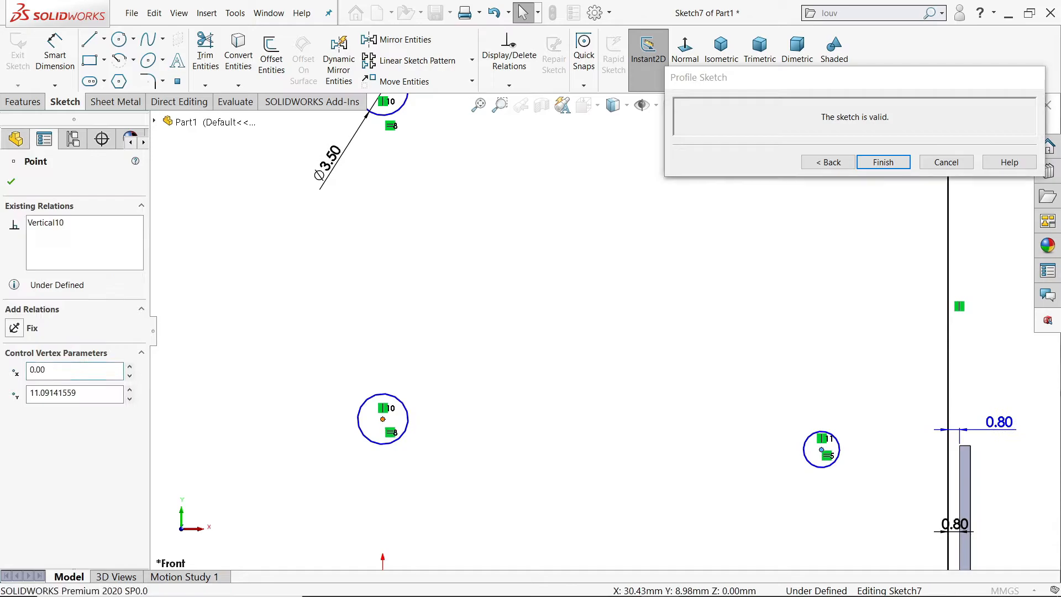
ctrl+click(383, 420)
scroll(387, 423, up, 4)
scroll(407, 346, down, 3)
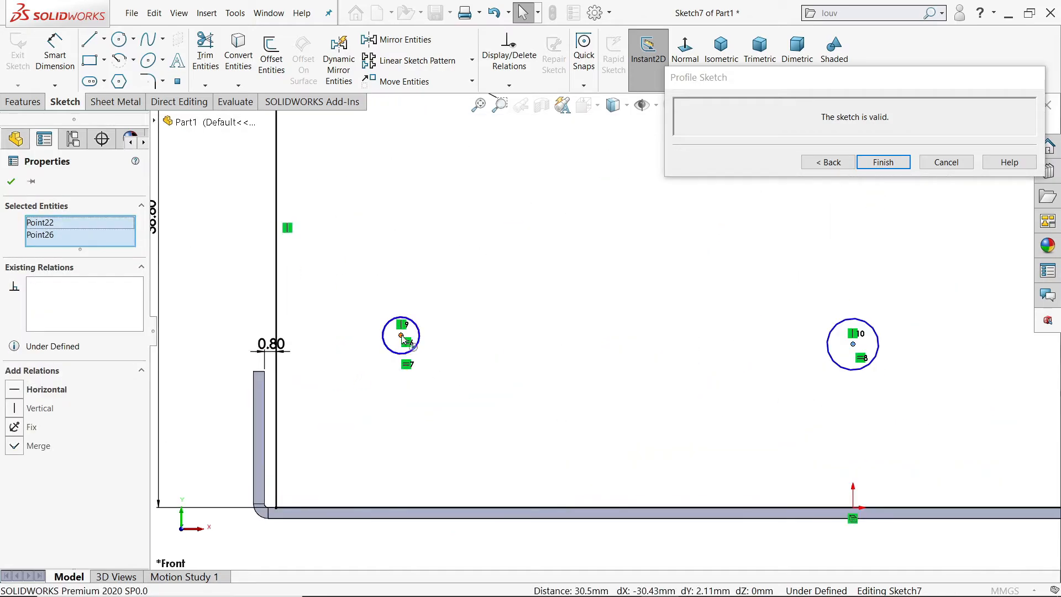
ctrl+click(406, 340)
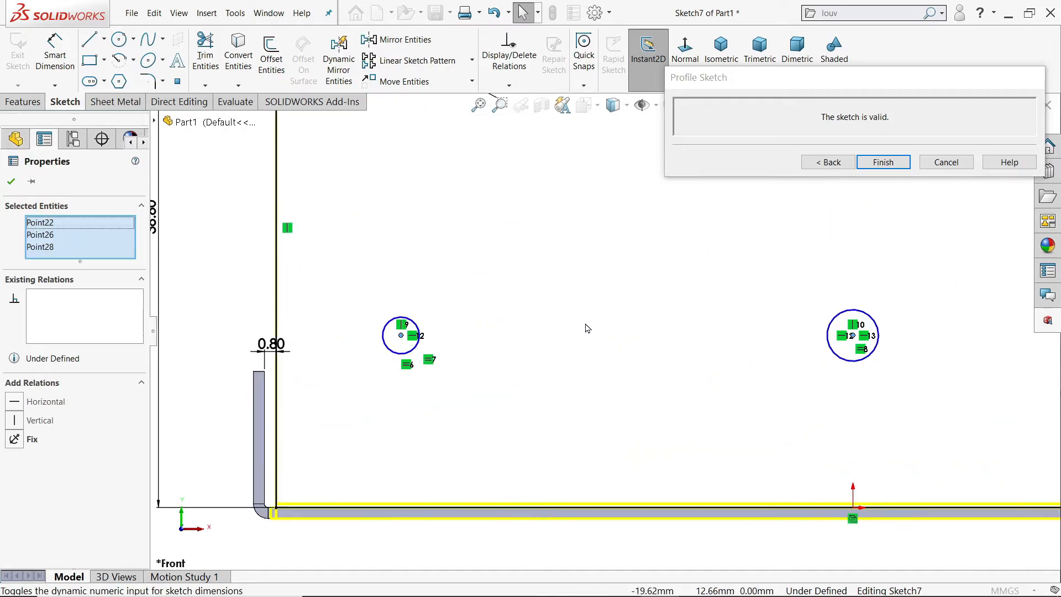
Align the centres of the three upper circles with a horizontal relation
scroll(574, 329, up, 4)
scroll(477, 332, down, 3)
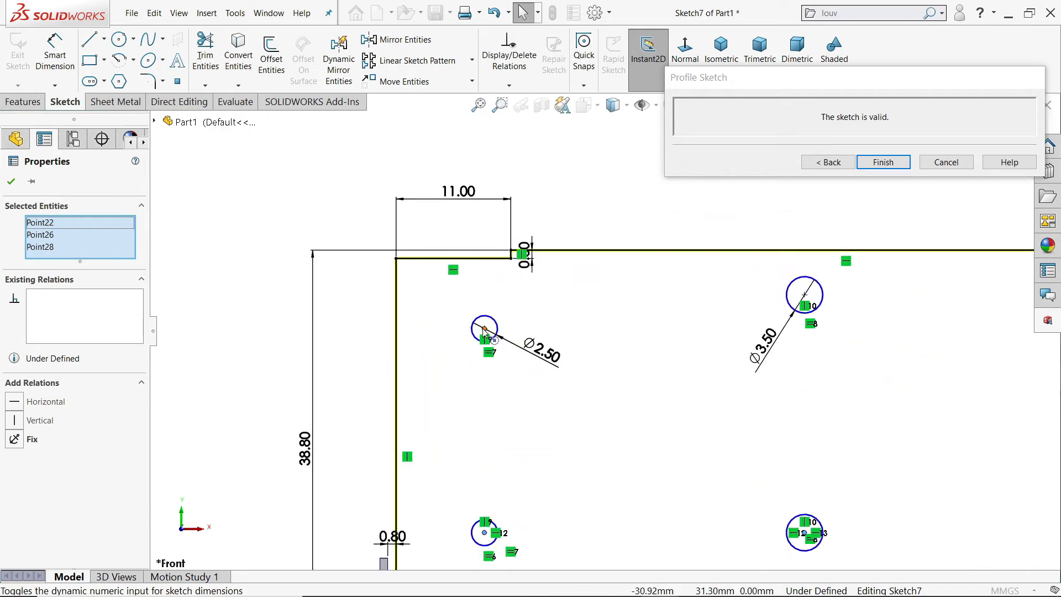
click(484, 331)
ctrl+click(804, 294)
scroll(604, 326, up, 3)
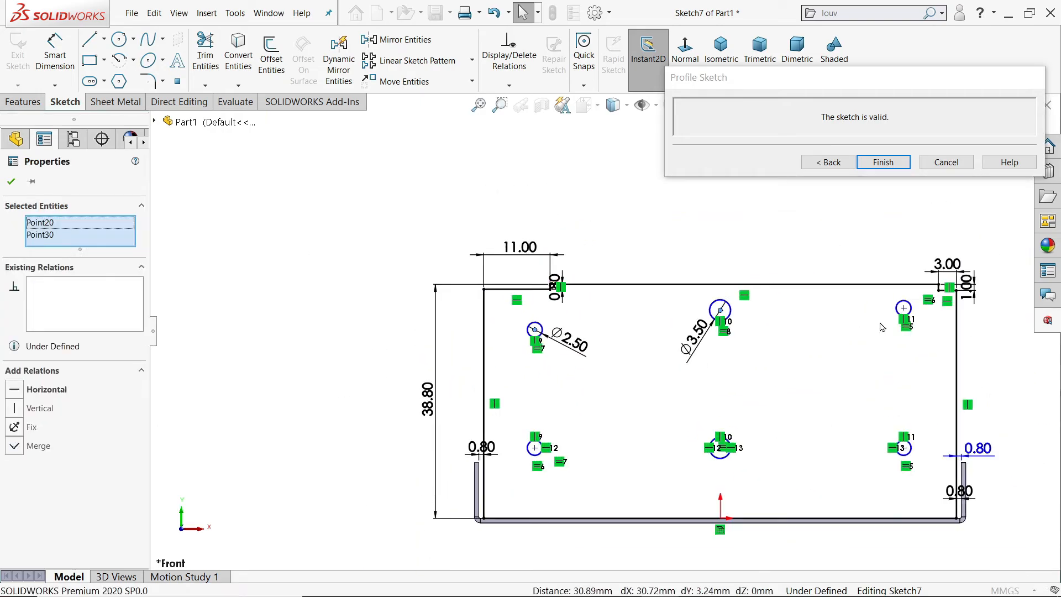
scroll(884, 323, down, 3)
ctrl+click(848, 301)
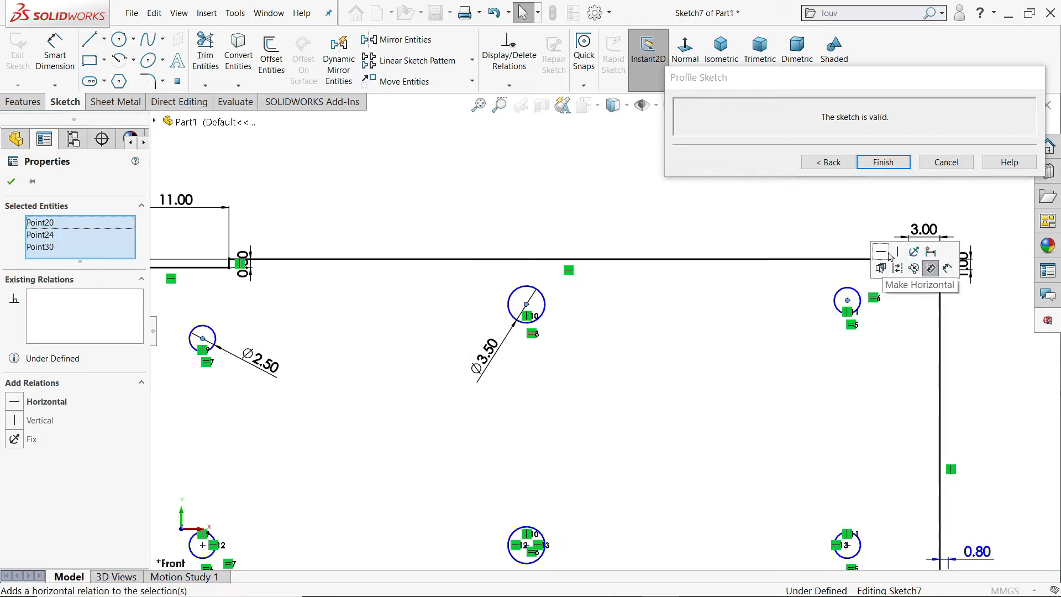
click(882, 256)
scroll(454, 409, up, 4)
scroll(455, 409, down, 4)
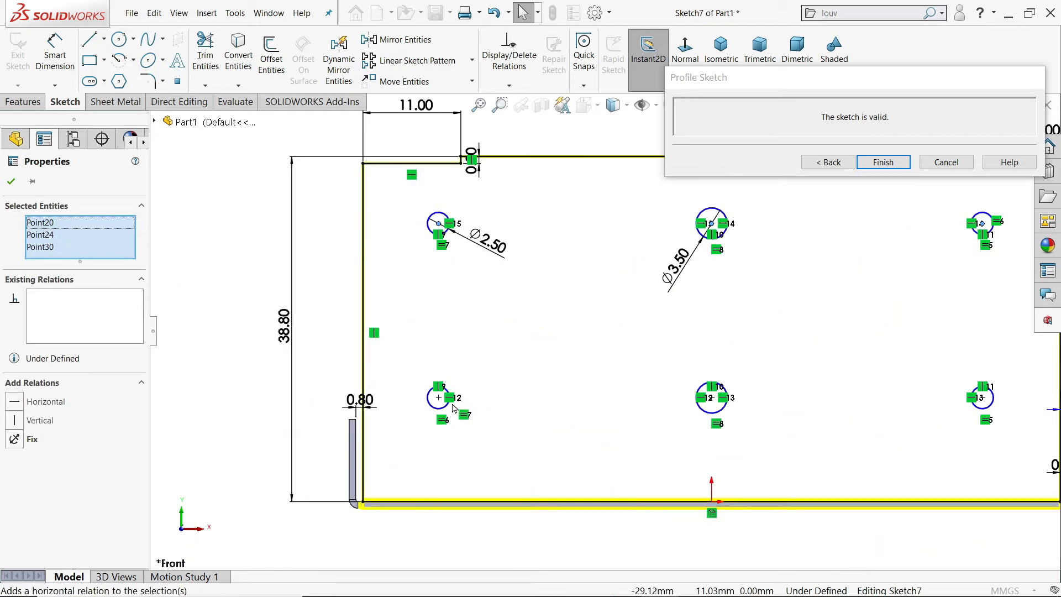
key(Escape)
click(441, 410)
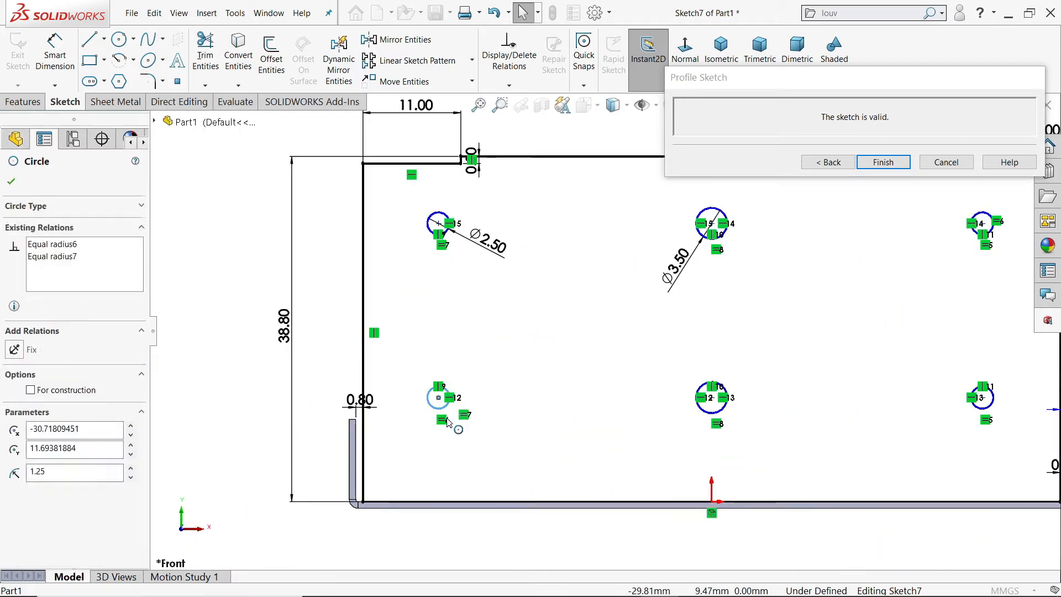
scroll(445, 417, down, 4)
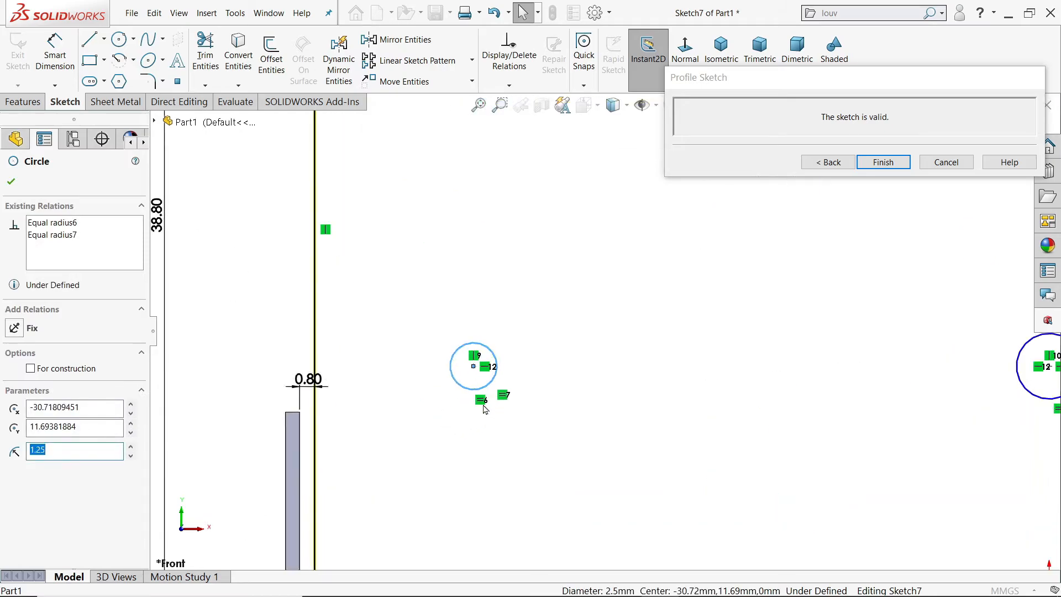
key(Escape)
scroll(523, 411, up, 4)
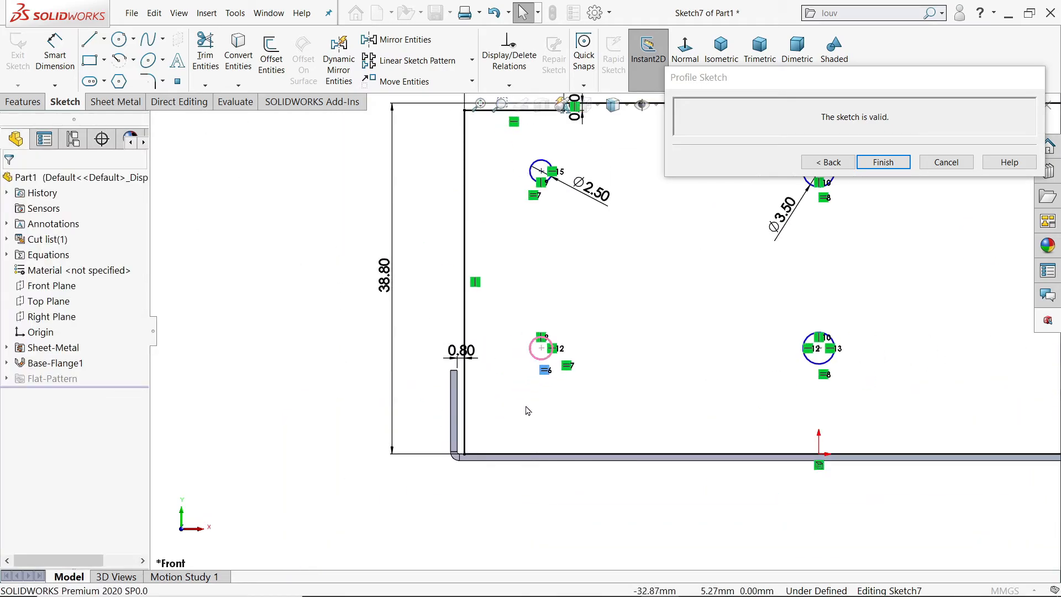
scroll(599, 362, up, 3)
scroll(597, 318, down, 2)
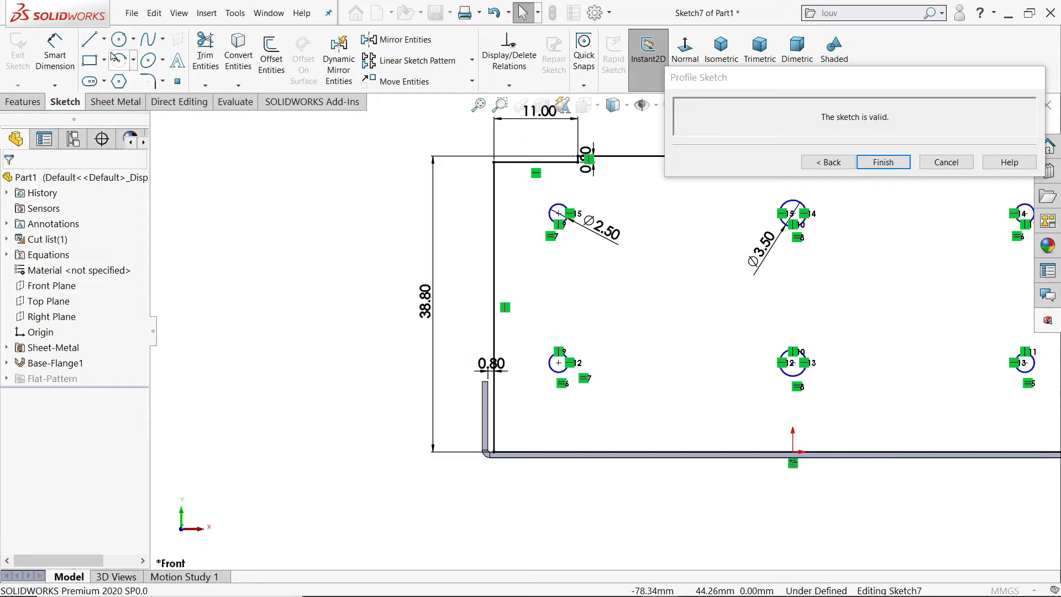
Dimension the upper-left circle's centre 5 mm from the profile's left edge
click(55, 58)
scroll(555, 213, up, 5)
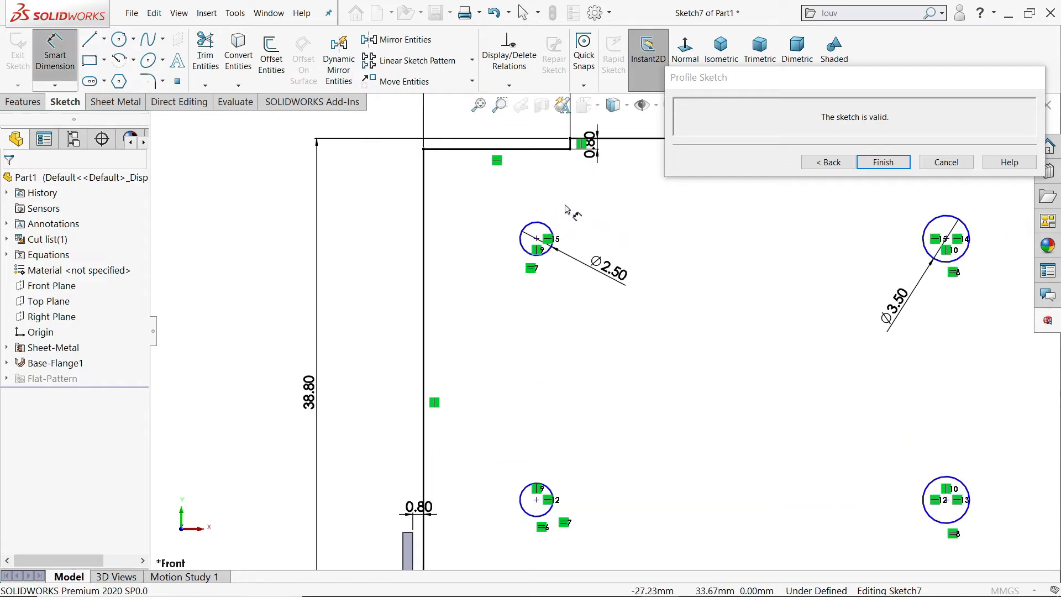
click(520, 281)
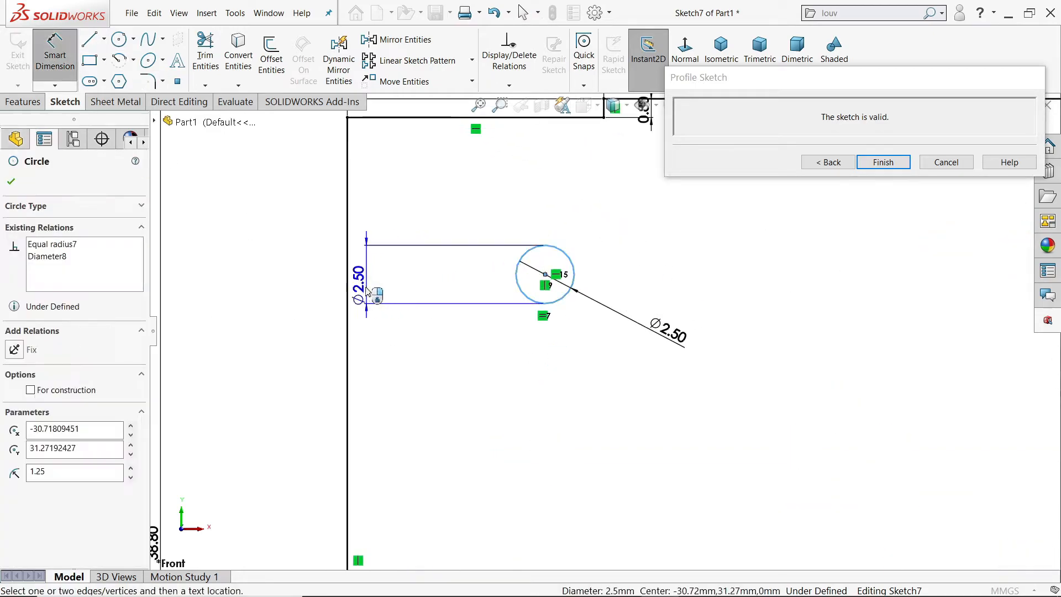
click(348, 296)
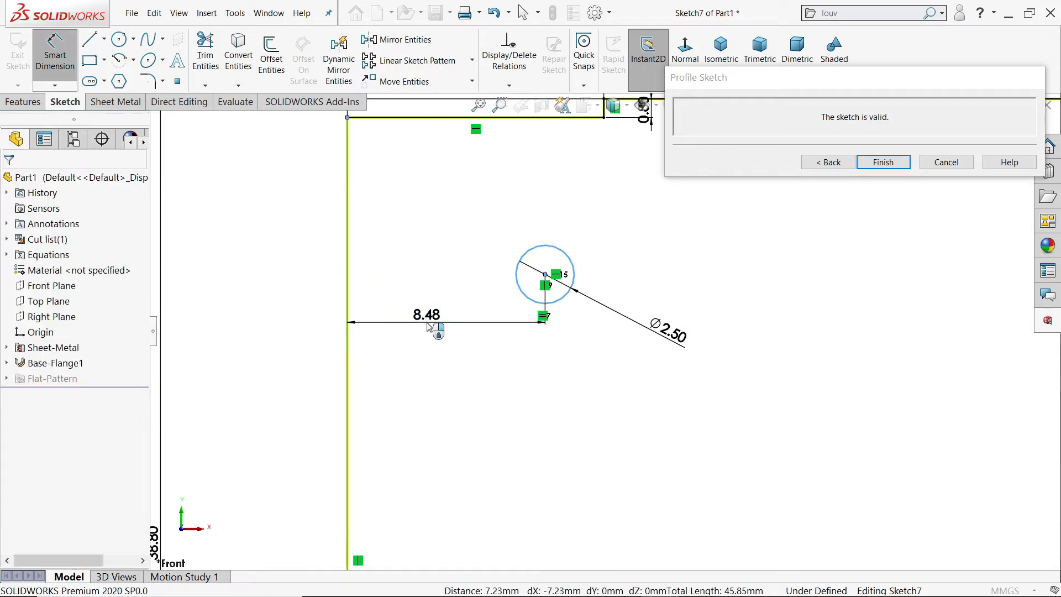
click(431, 327)
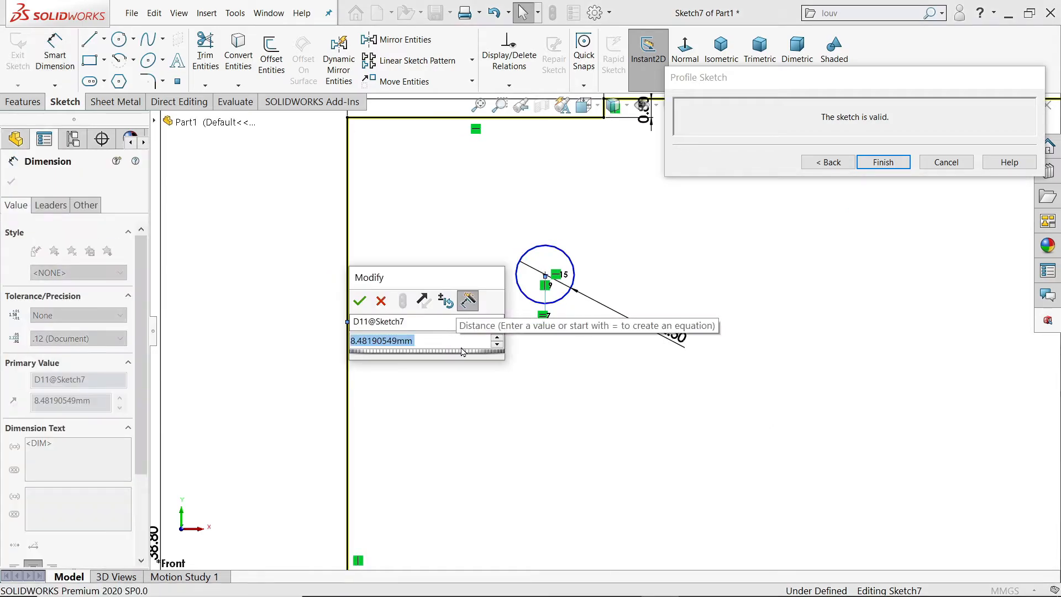
text(5)
key(Return)
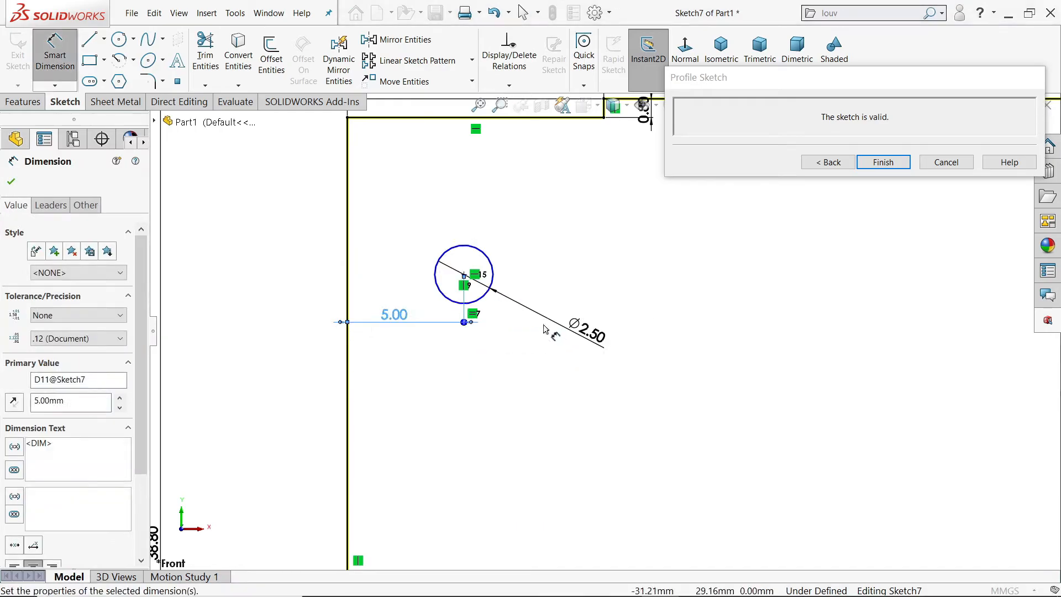
Dimension the upper middle circle's centre 4 mm below the profile's top edge
scroll(545, 325, up, 5)
scroll(938, 297, down, 2)
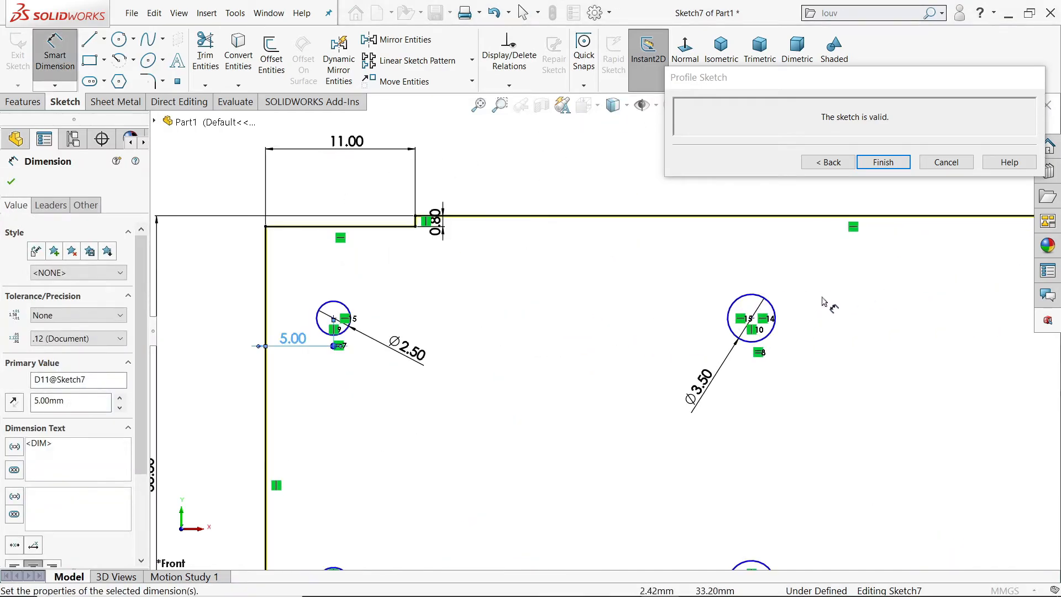
click(776, 319)
click(784, 217)
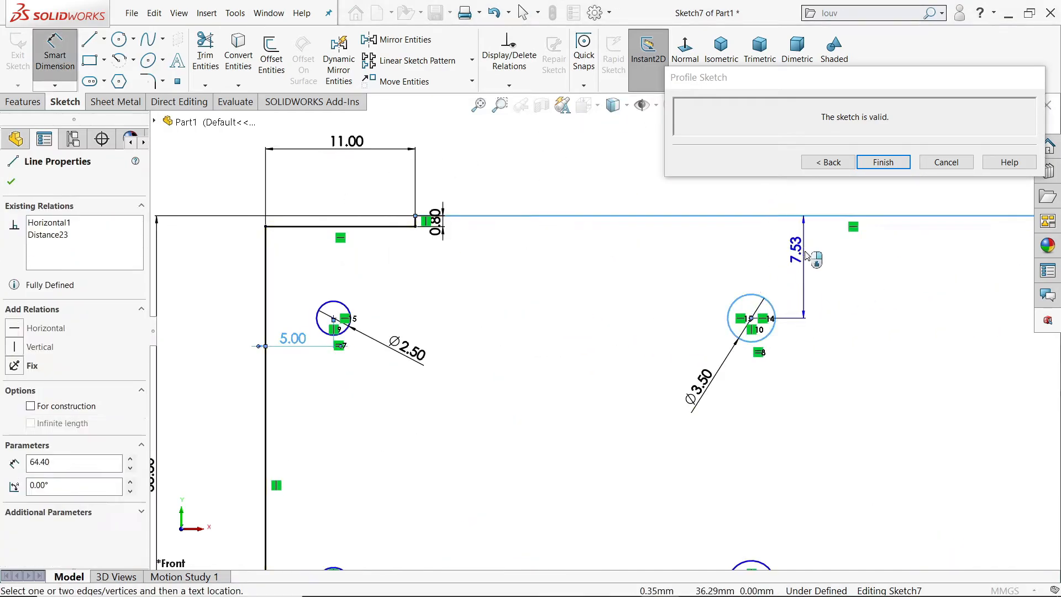
click(812, 265)
text(4)
key(Return)
Dimension the lower middle circle's centre 4 mm above the profile's bottom edge
scroll(734, 436, up, 3)
scroll(733, 437, down, 2)
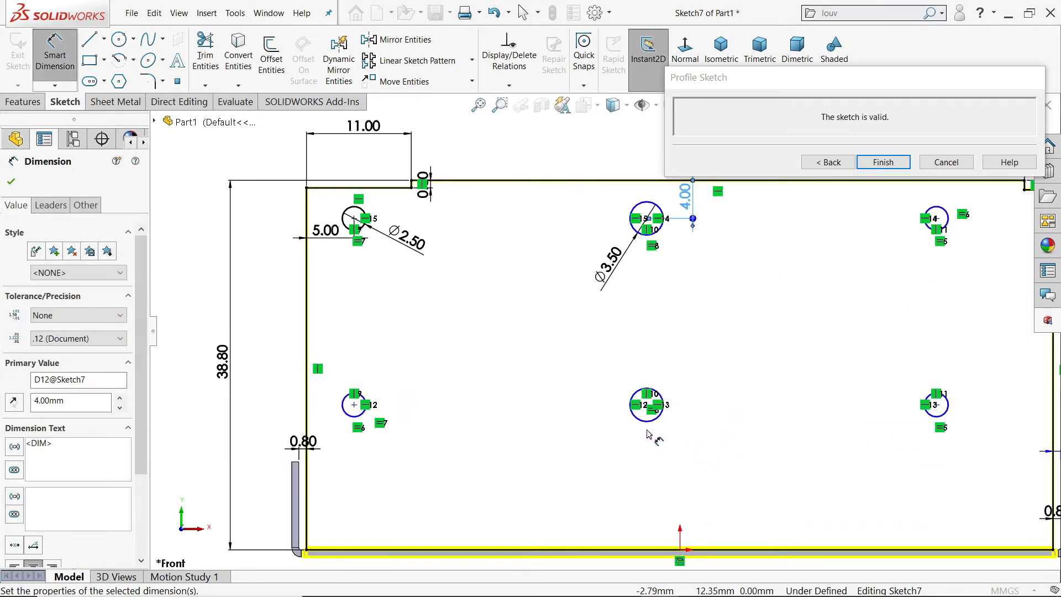
click(649, 422)
scroll(649, 437, up, 2)
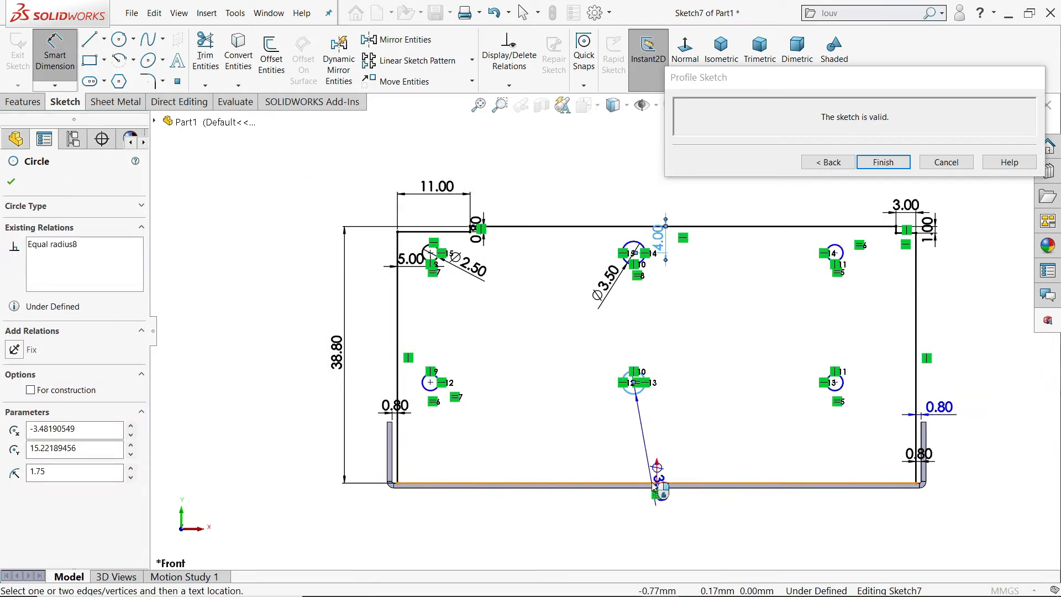
click(658, 485)
click(685, 431)
text(5)
key(BackSpace)
text(4)
key(Return)
Dimension the lower-right circle's centre 4 mm from the profile's right edge
scroll(859, 458, down, 2)
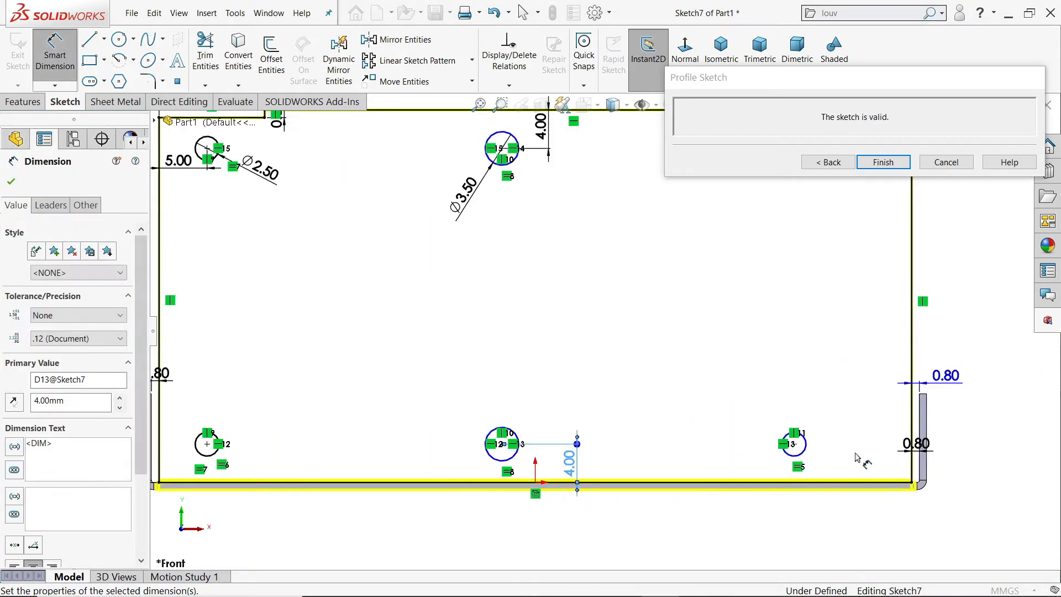
click(807, 450)
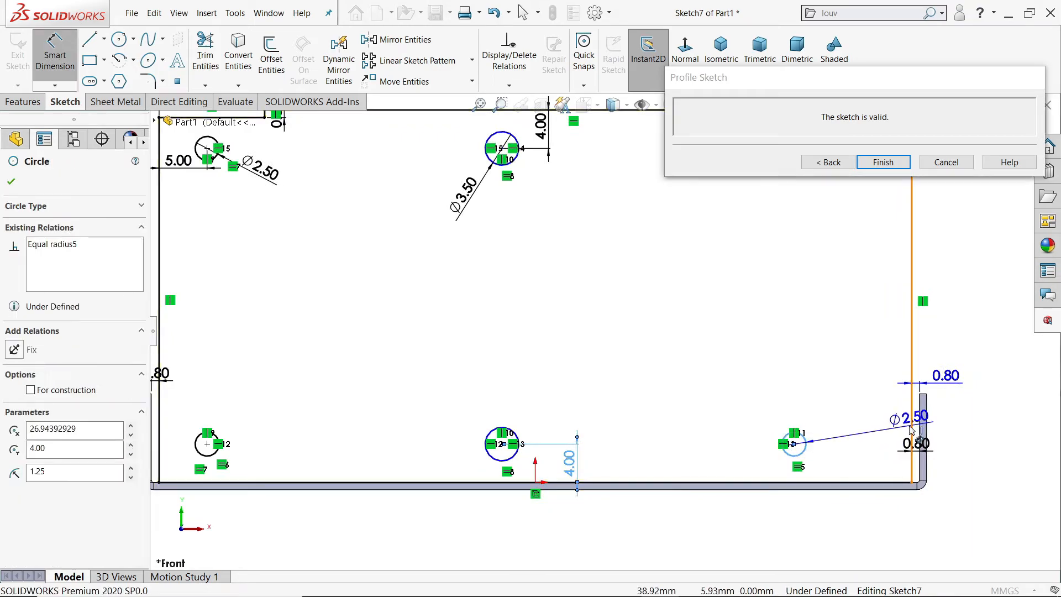
click(912, 409)
click(872, 371)
text(4)
key(Return)
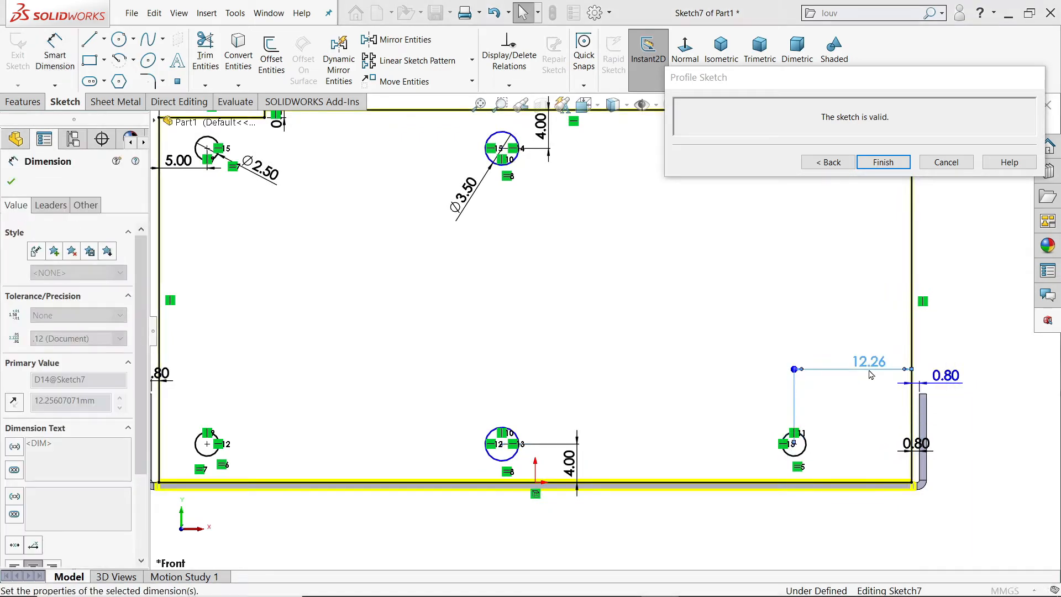
Set the distance between the upper middle and upper-right circle centres to 35 mm
scroll(713, 348, up, 3)
scroll(591, 275, down, 3)
scroll(591, 274, up, 1)
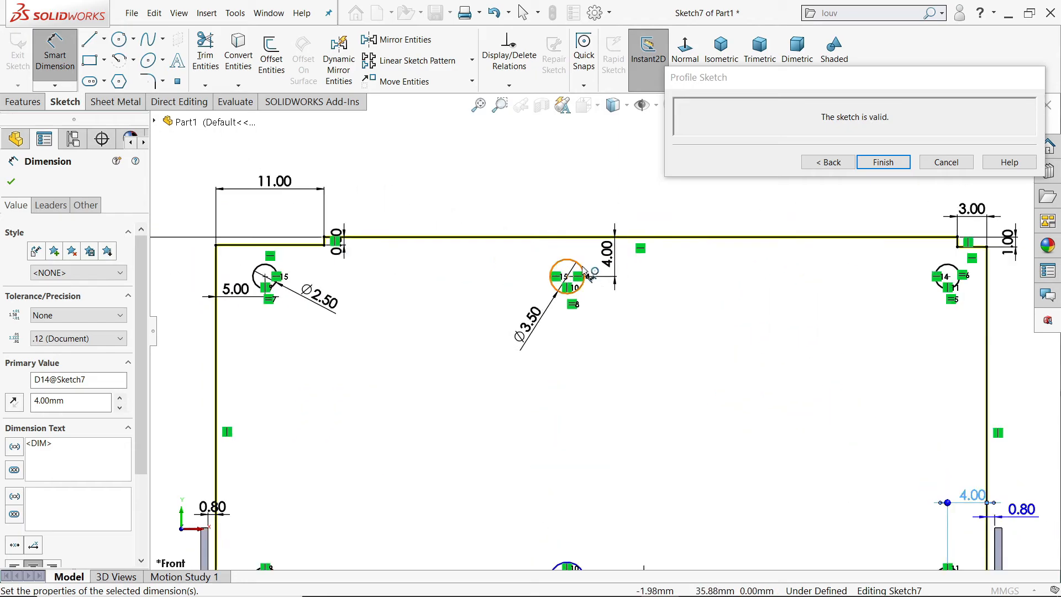
click(585, 270)
click(946, 275)
click(774, 275)
text(3)
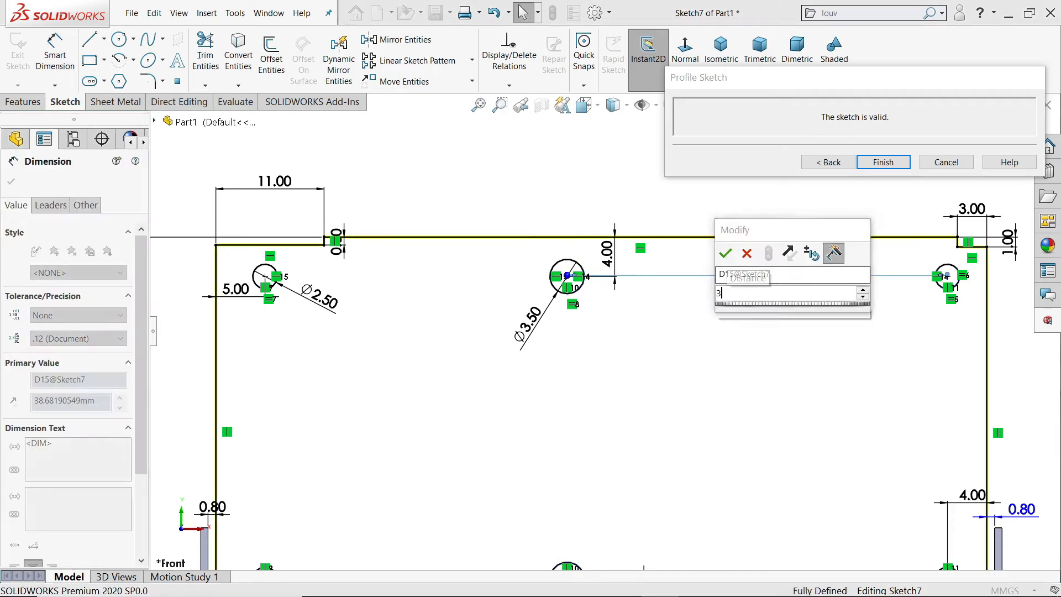
text(5)
key(Return)
key(f)
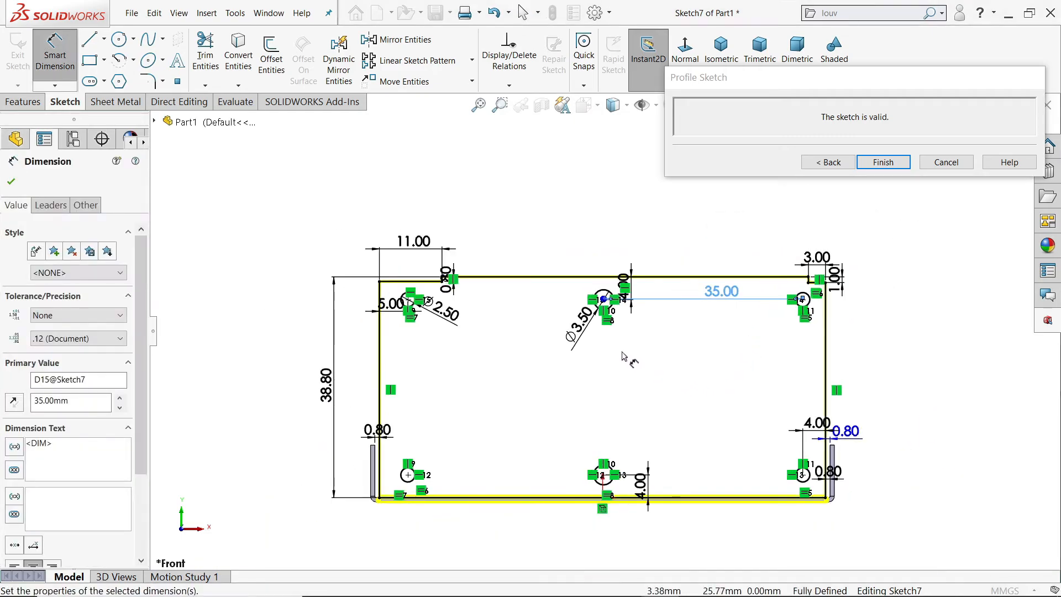
scroll(623, 357, down, 2)
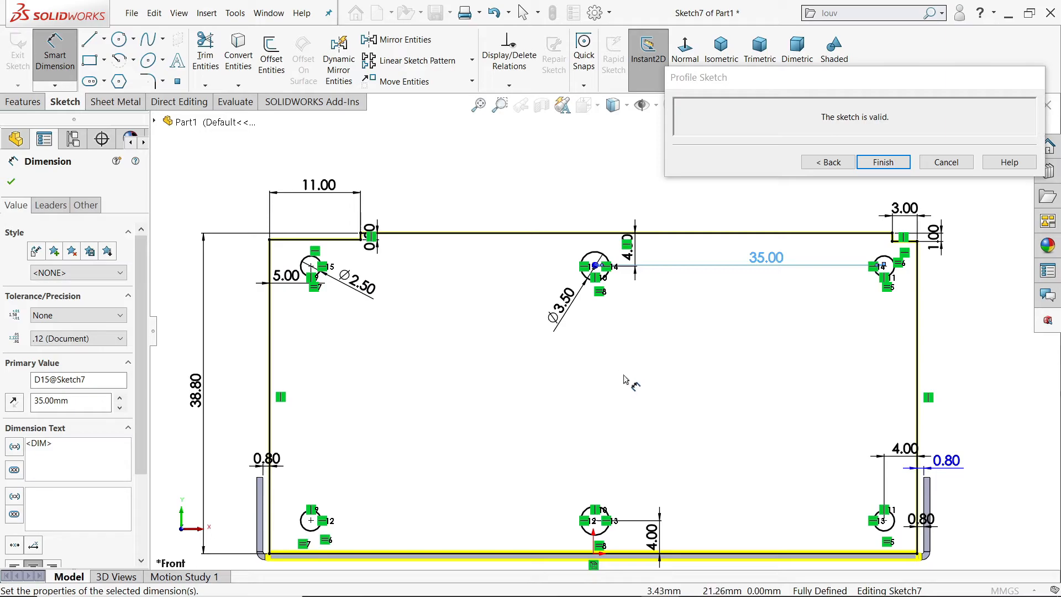
Return from the profile sketch to the edge flange settings and accept the end flange with its notches and six holes
click(832, 165)
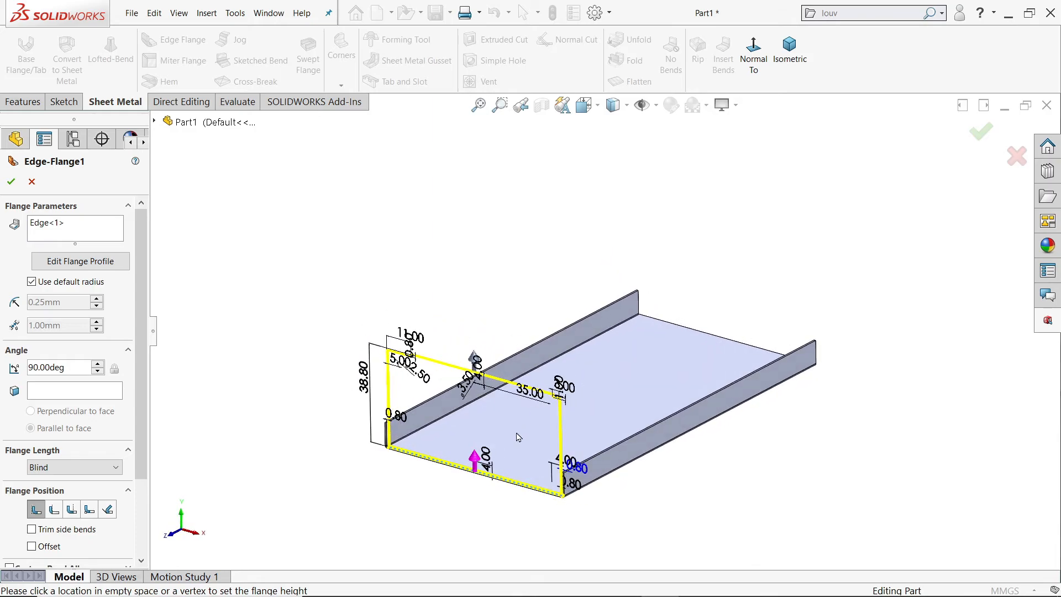
scroll(486, 427, down, 3)
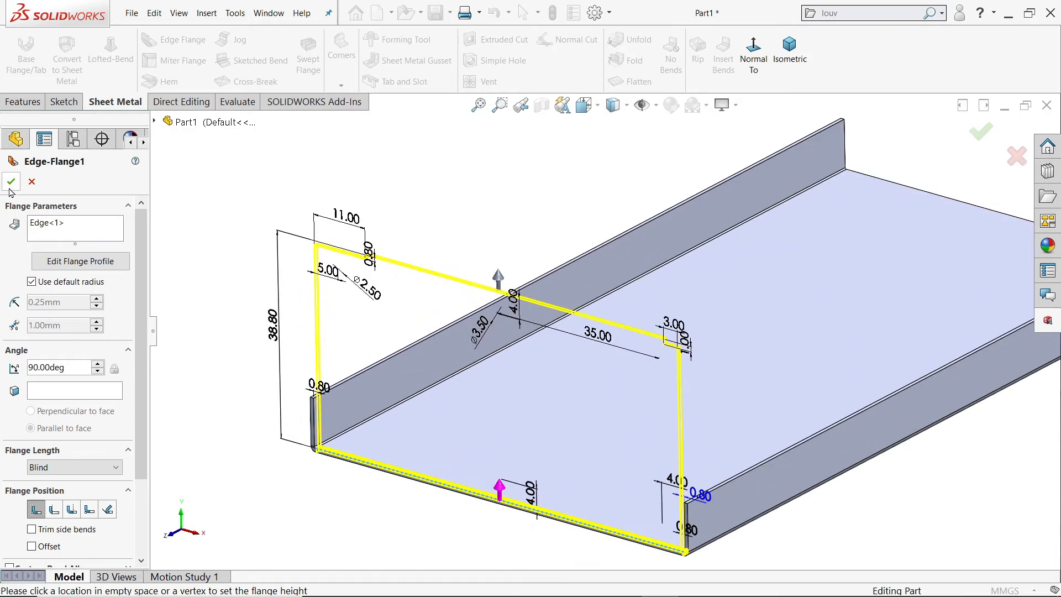
click(10, 183)
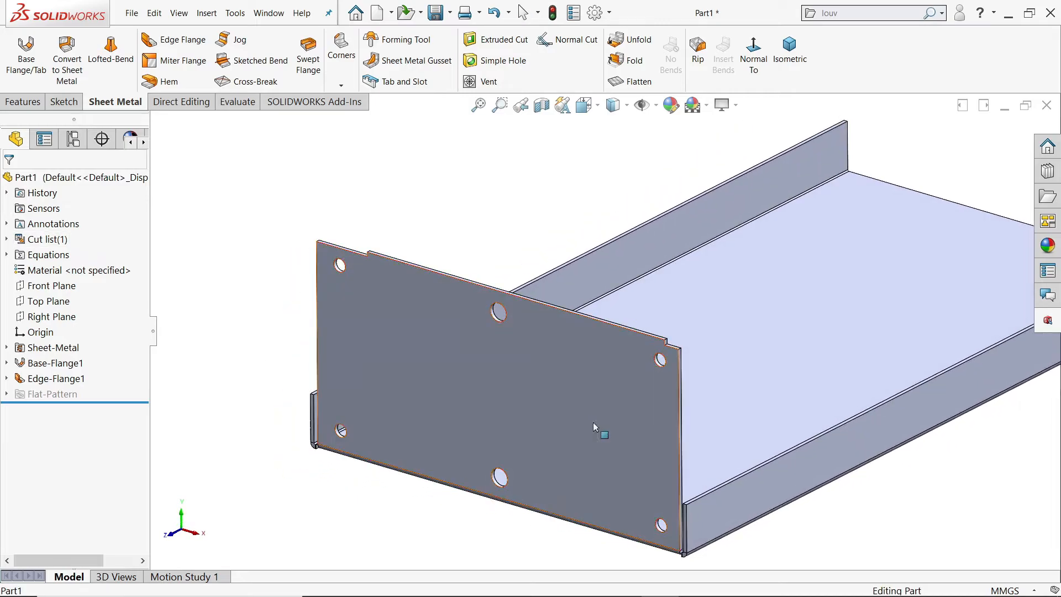
Start an edge flange about 9.75 mm long on the end flange's short side edge and open its profile sketch
scroll(593, 422, down, 5)
middle_drag(634, 491, 622, 403)
scroll(544, 378, up, 5)
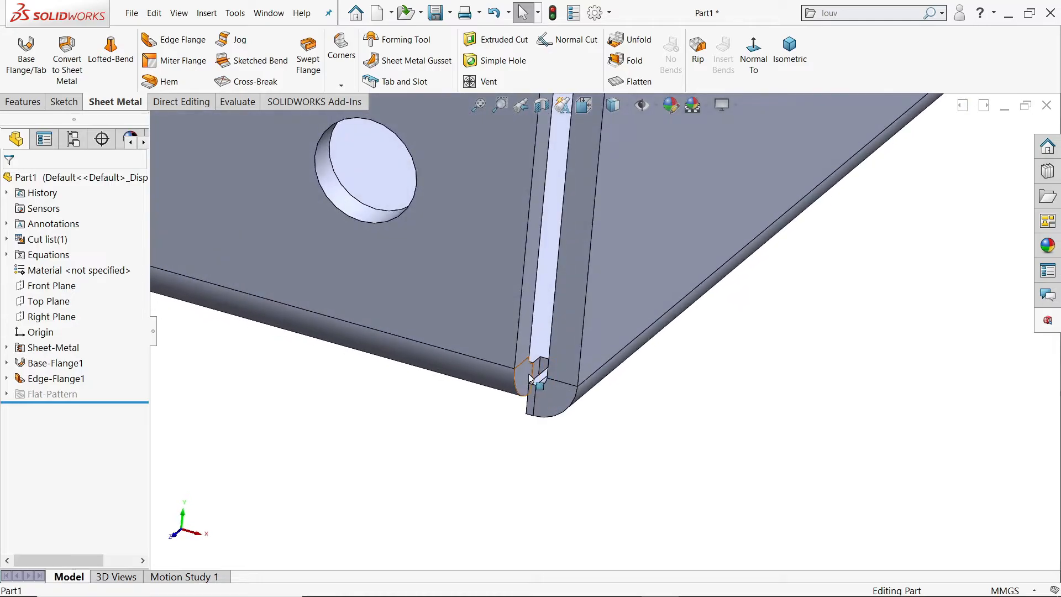
middle_drag(539, 344, 341, 262)
middle_drag(300, 259, 391, 225)
scroll(306, 252, up, 3)
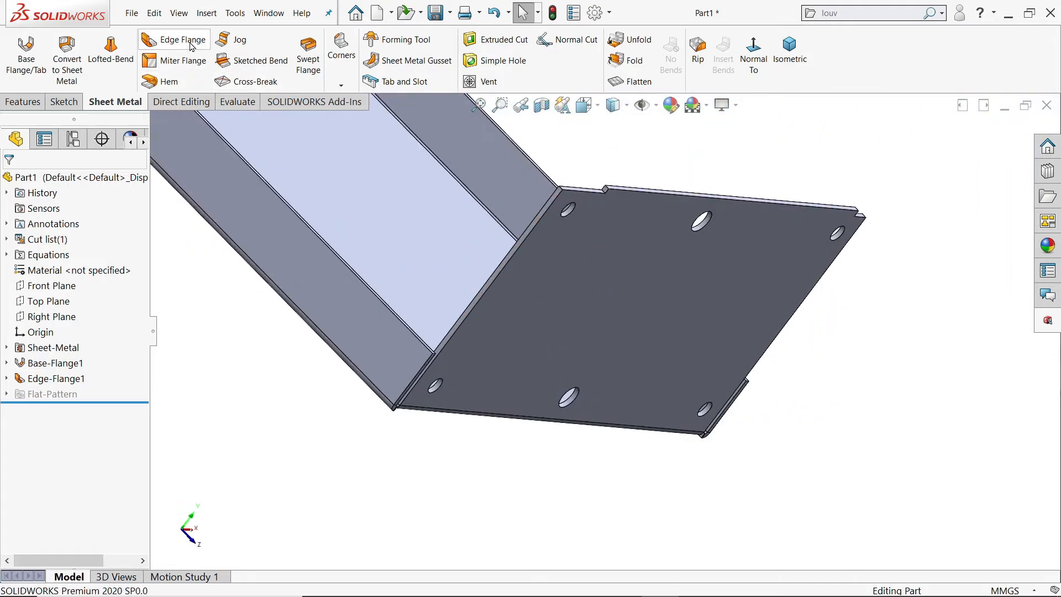
click(490, 284)
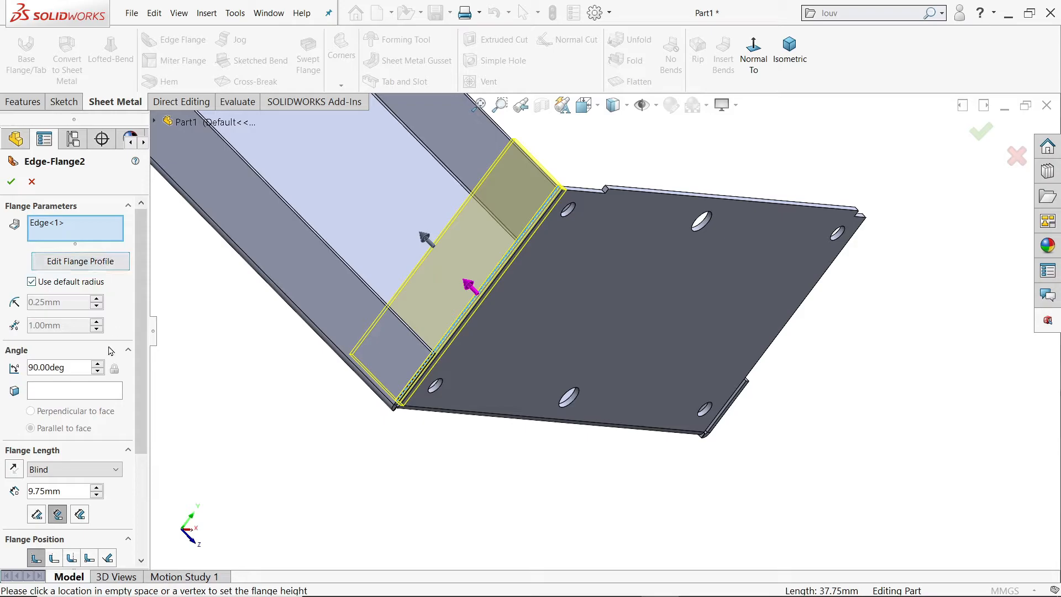
scroll(99, 364, down, 3)
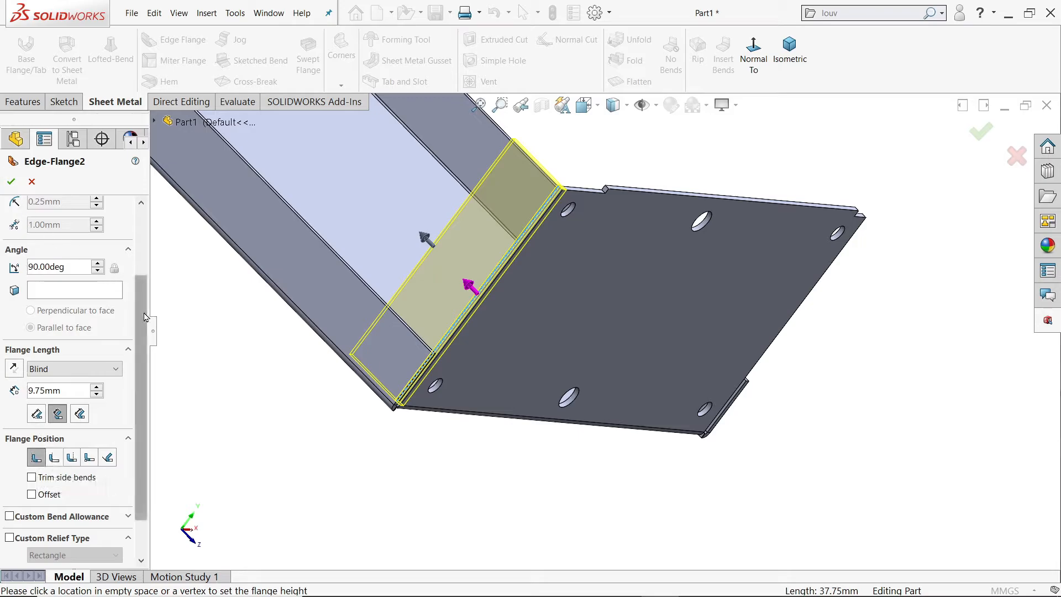
scroll(77, 260, up, 3)
click(81, 262)
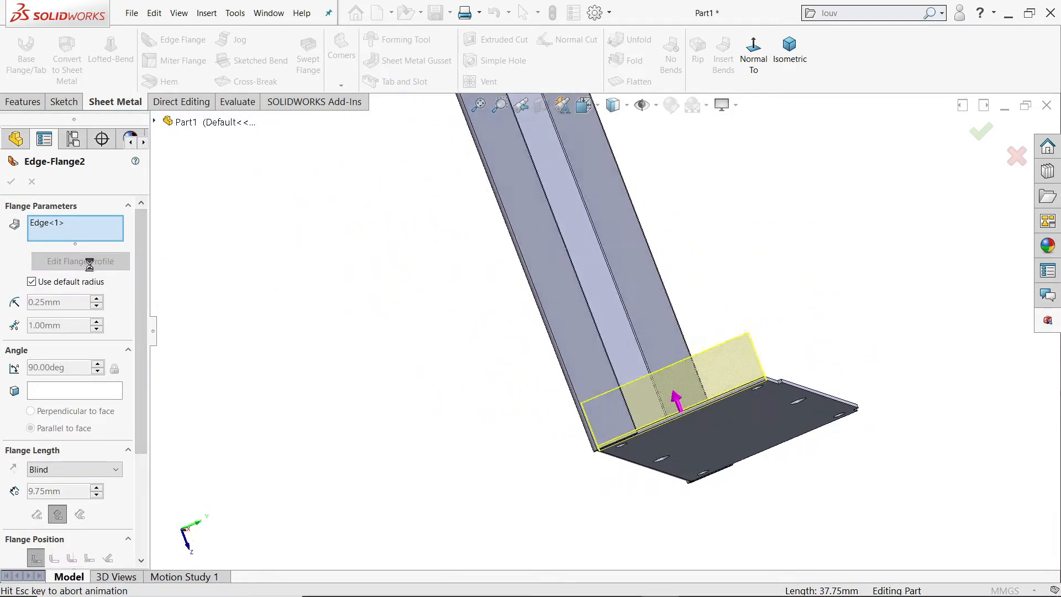
scroll(522, 476, down, 2)
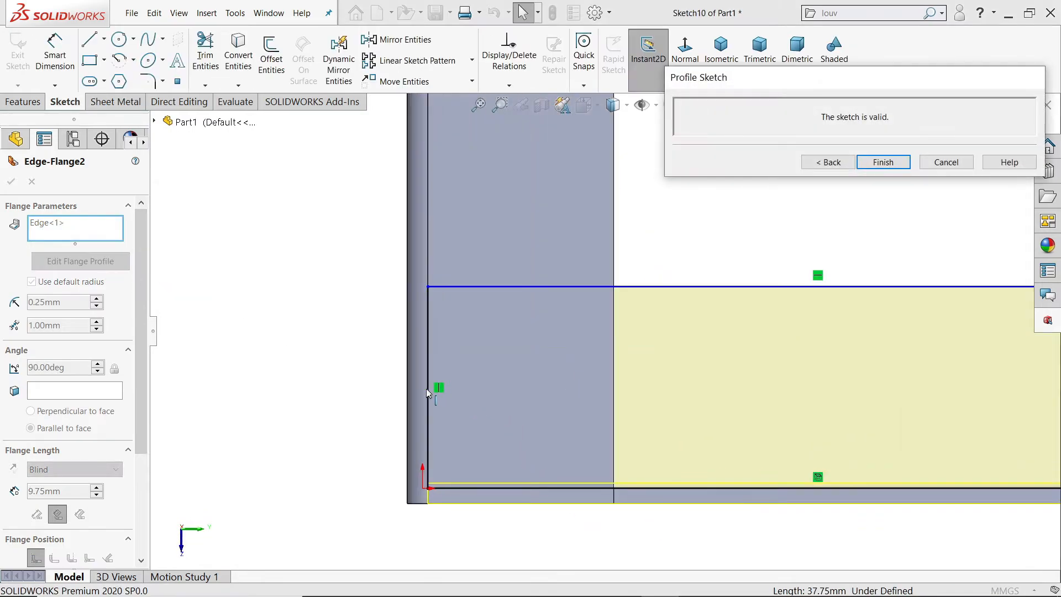
Pull the profile's base-side end inward and dimension it 2 mm from the adjacent bend edge
drag(433, 392, 480, 390)
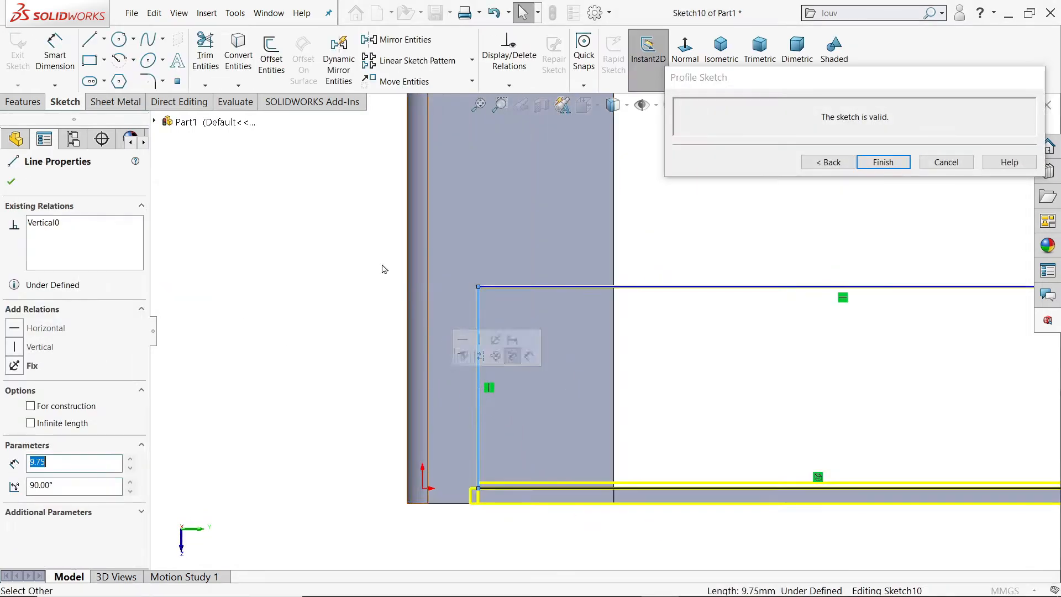
click(70, 75)
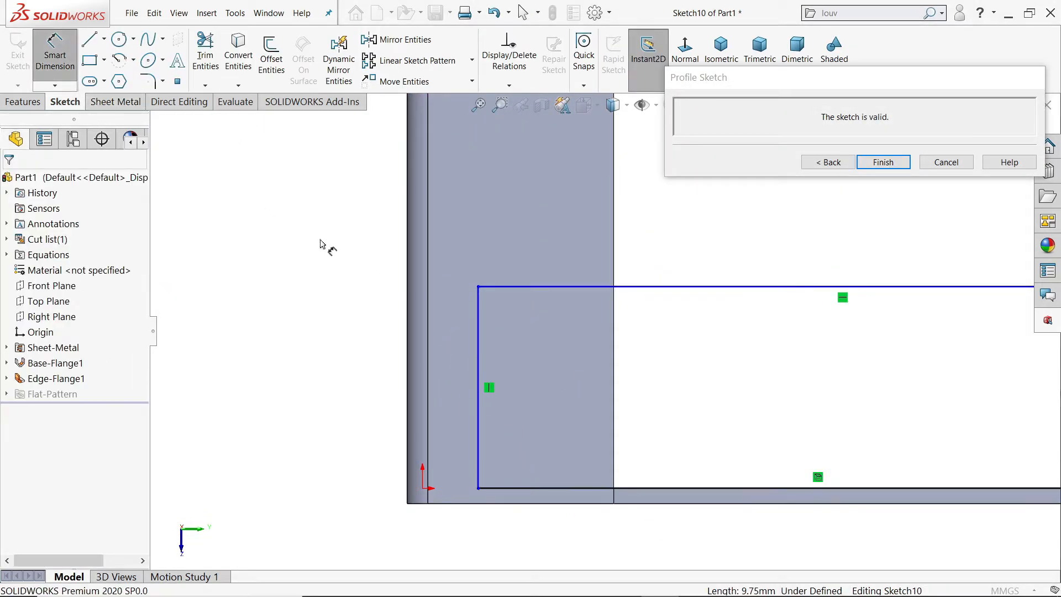
click(480, 368)
click(429, 365)
click(371, 355)
text(2)
key(Return)
Dimension the profile's outer vertical side to 8 mm
scroll(583, 364, up, 5)
scroll(730, 327, down, 3)
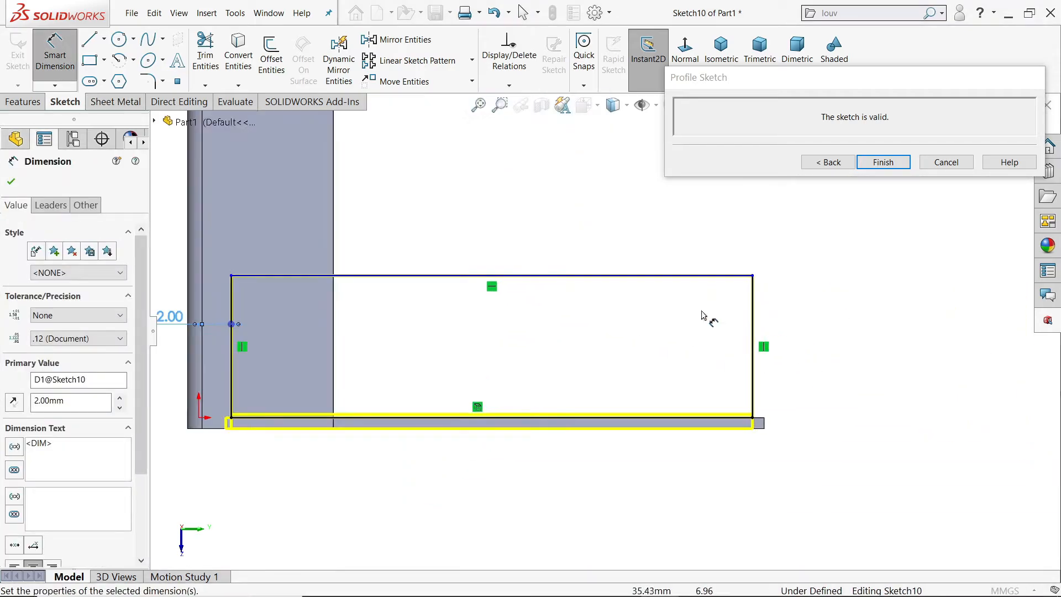
click(753, 331)
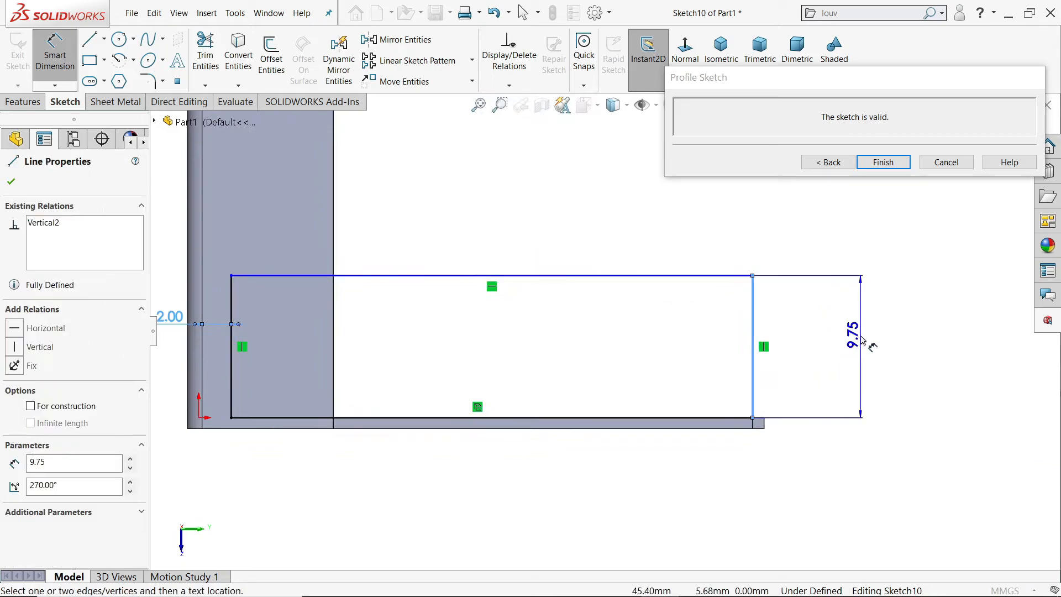
click(865, 348)
text(8)
key(Return)
Draw a slanted line about 5 mm tall across the profile's outer upper corner and trim away the corner beyond it
scroll(768, 310, down, 3)
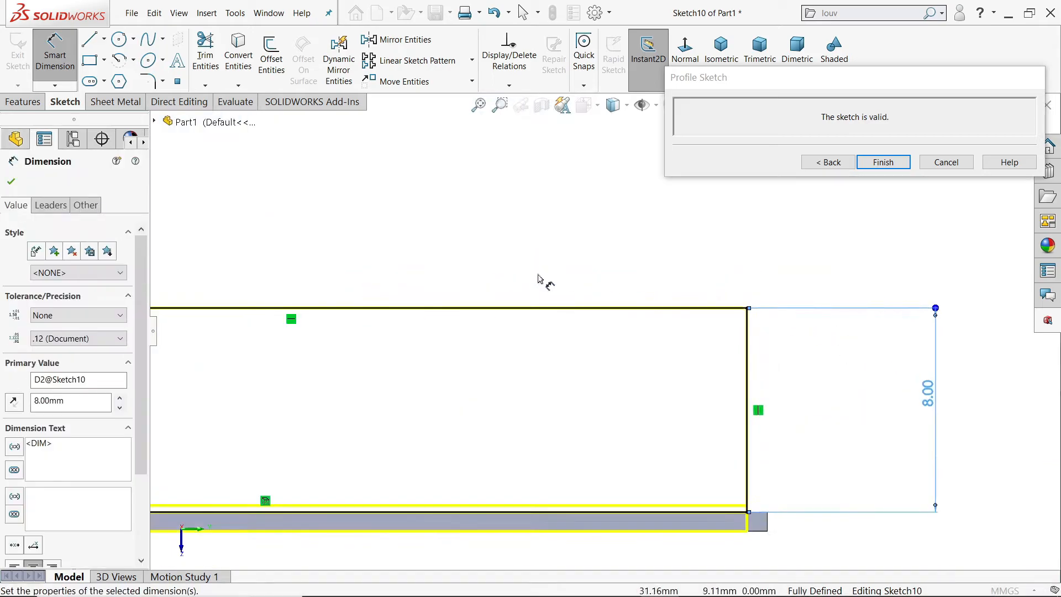
key(l)
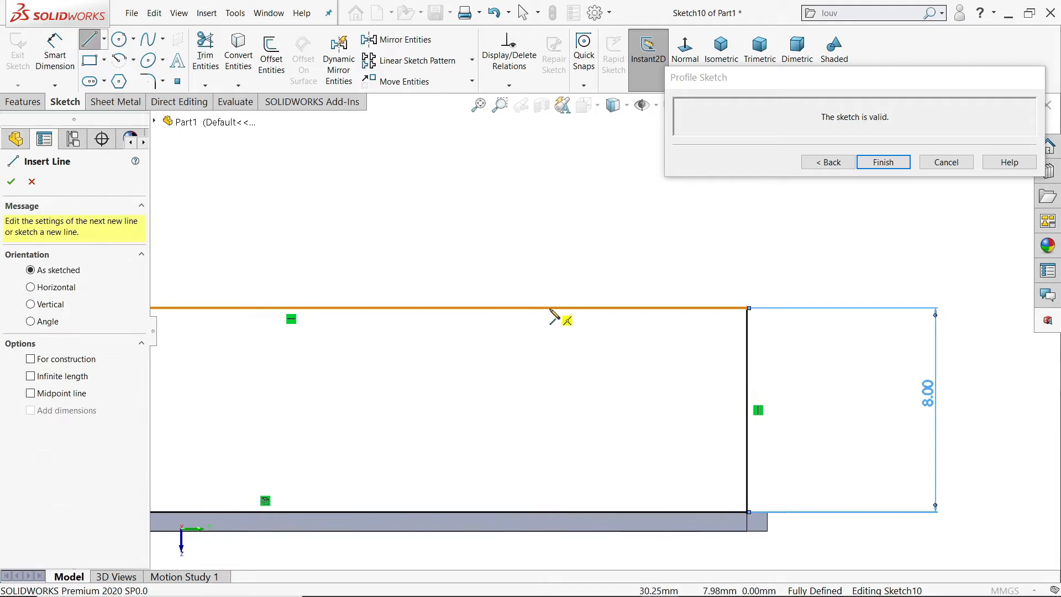
click(564, 318)
click(747, 440)
right_click(802, 368)
click(828, 417)
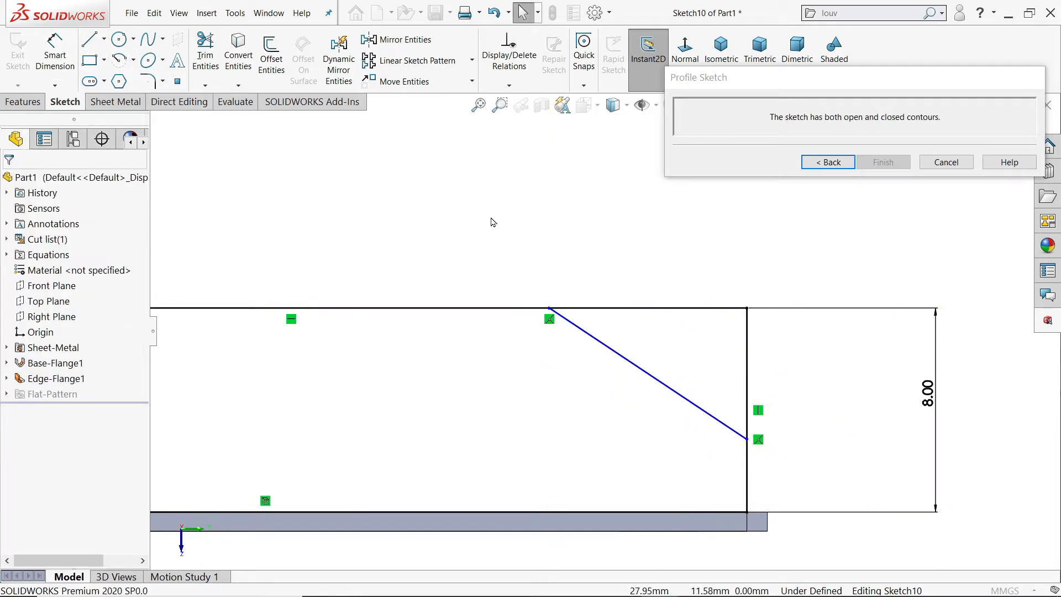
click(205, 53)
drag(729, 344, 770, 360)
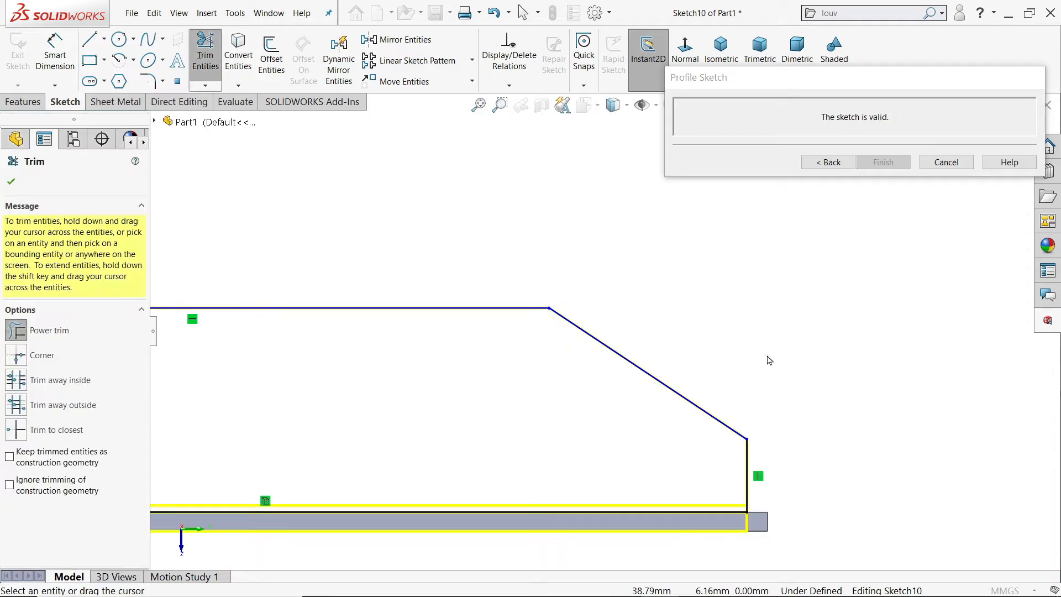
Dimension the slanted corner line 9 mm horizontally and 6.75 mm vertically
click(60, 53)
click(629, 369)
click(634, 253)
text(9)
key(Return)
click(721, 424)
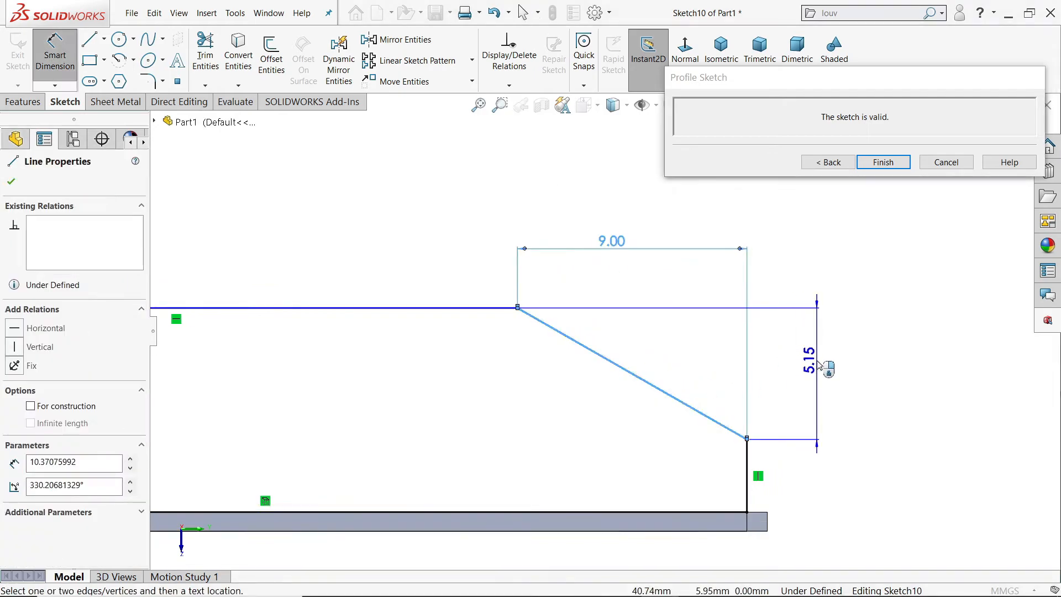
click(820, 365)
text(6.75)
key(Return)
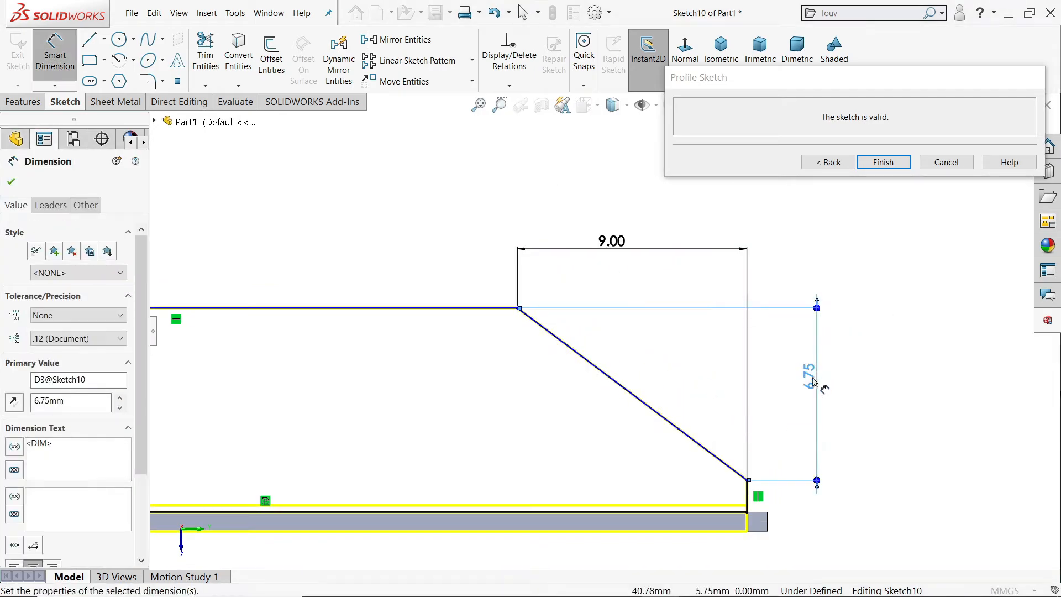
Dimension the profile's base-side vertical line to 8 mm and finish the side flange with its angled corner
scroll(768, 414, up, 6)
scroll(464, 343, down, 4)
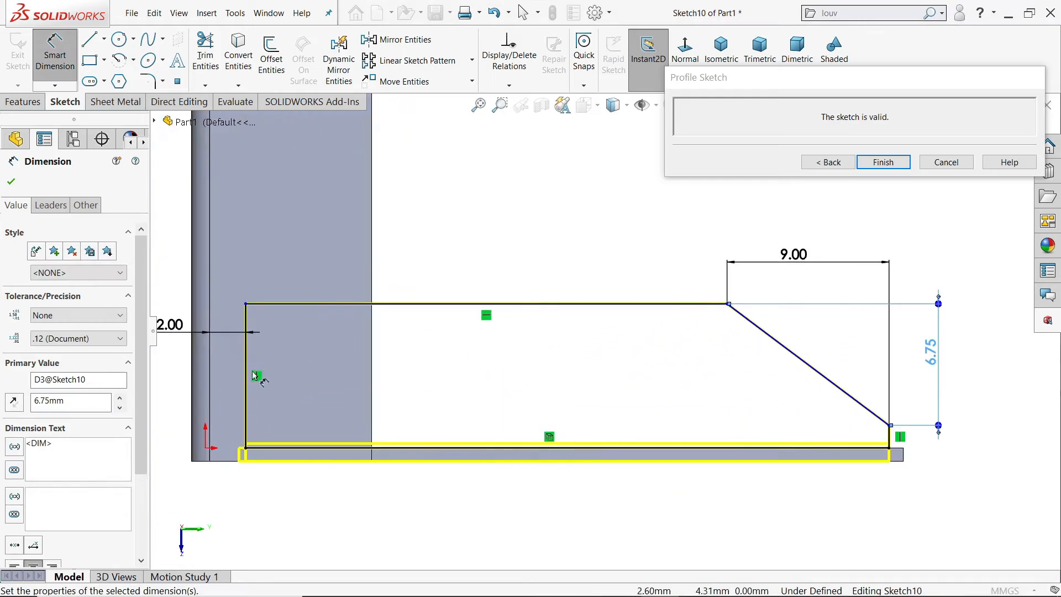
click(247, 375)
click(419, 371)
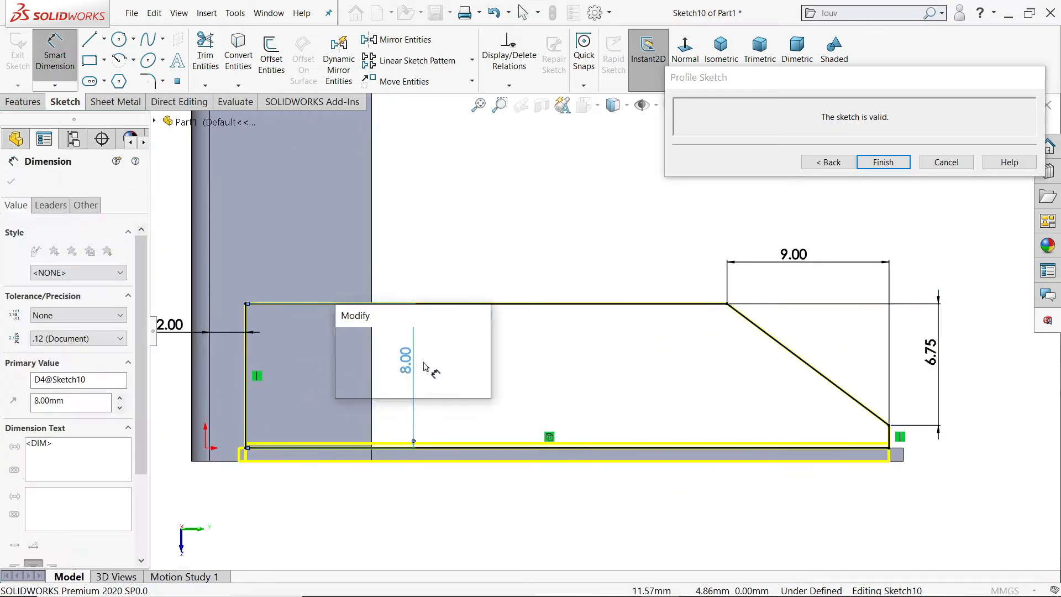
click(346, 339)
scroll(735, 389, up, 2)
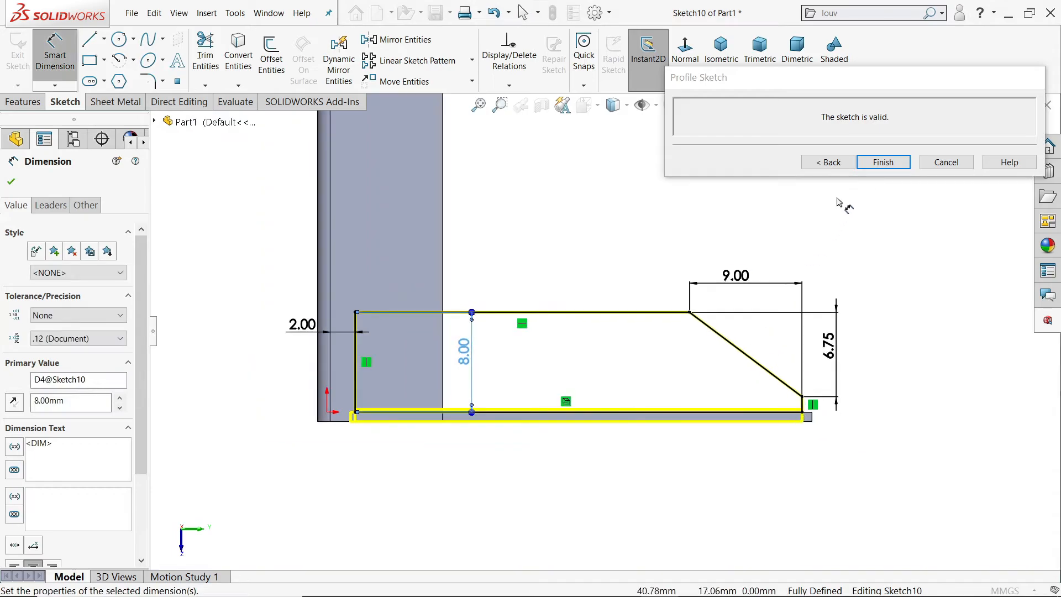
click(883, 162)
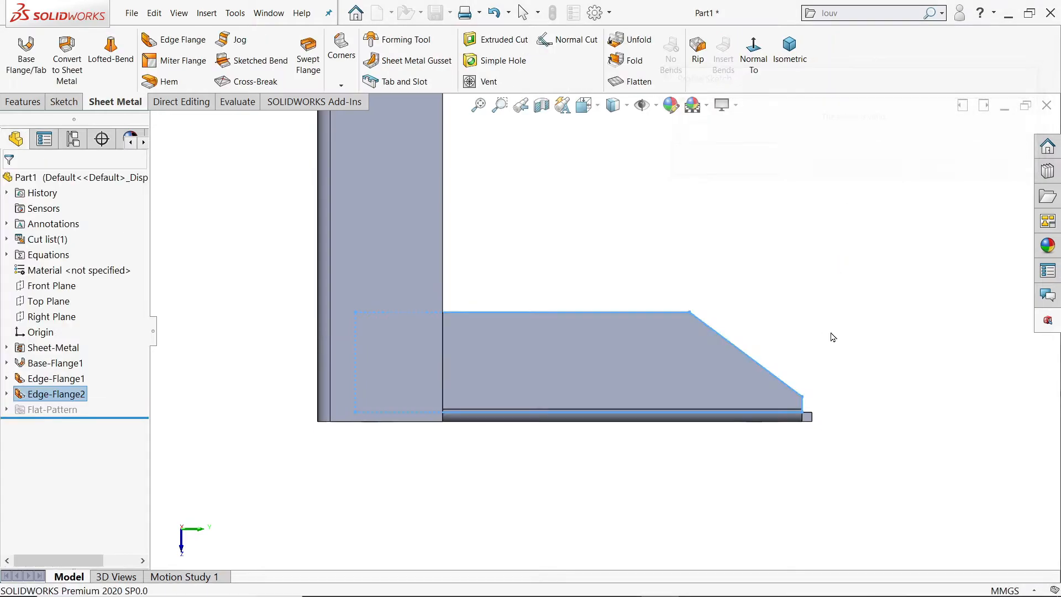
Start an edge flange about 8.75 mm long on the end flange's notched top edge near the corner hole, positioned Material Outside
middle_drag(827, 346, 593, 354)
scroll(593, 354, down, 8)
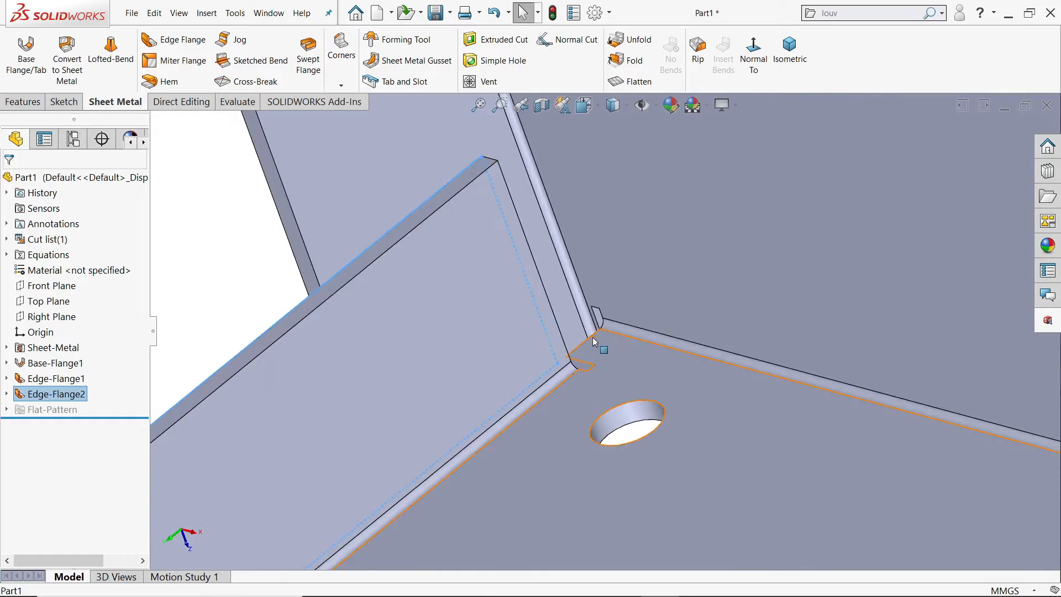
scroll(569, 396, up, 6)
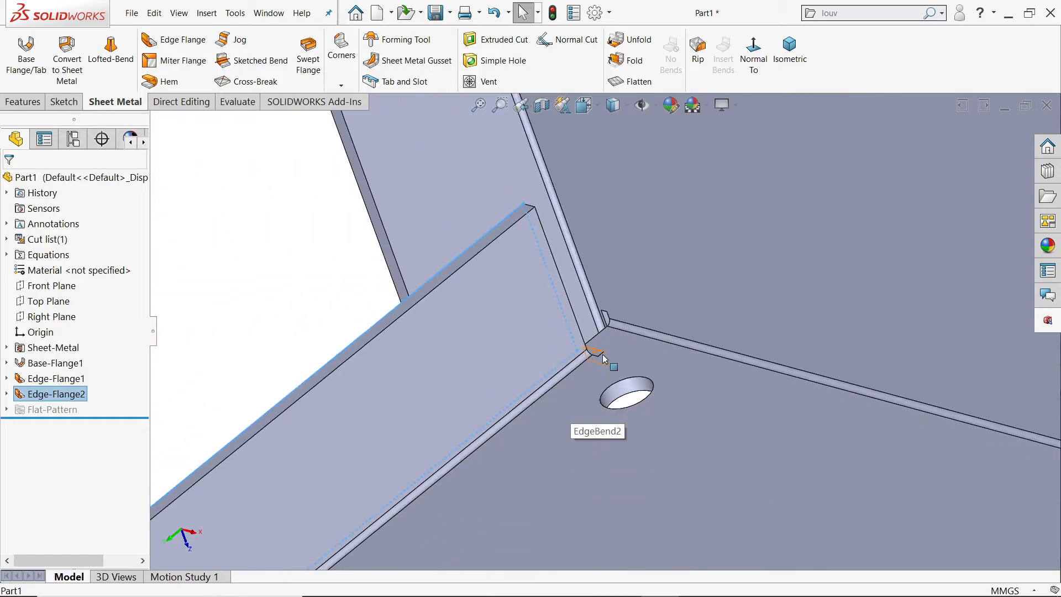
middle_drag(605, 376, 497, 364)
scroll(612, 365, up, 2)
middle_drag(432, 379, 611, 315)
scroll(562, 380, down, 5)
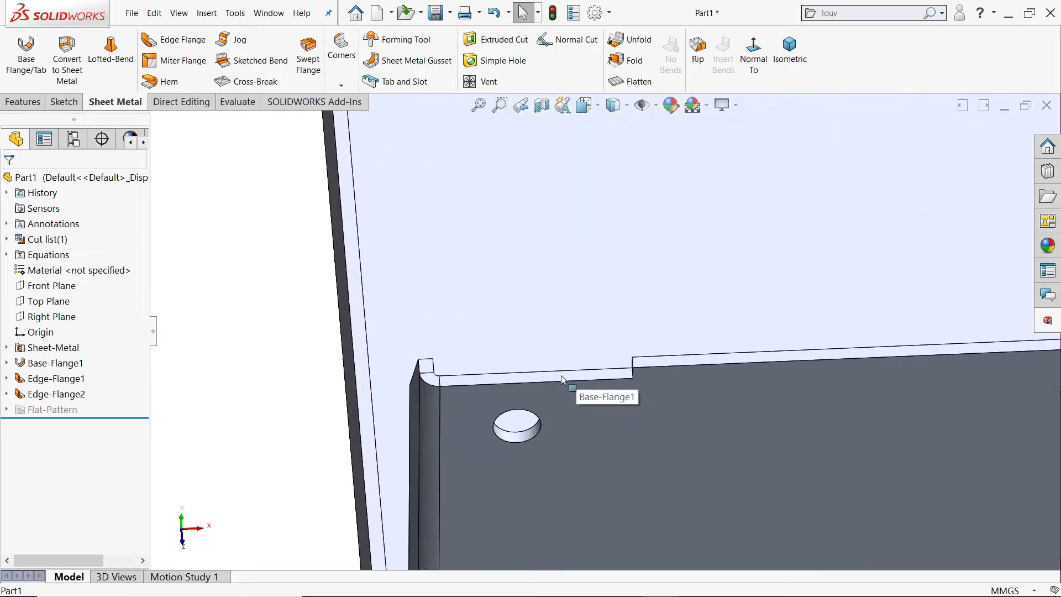
click(176, 39)
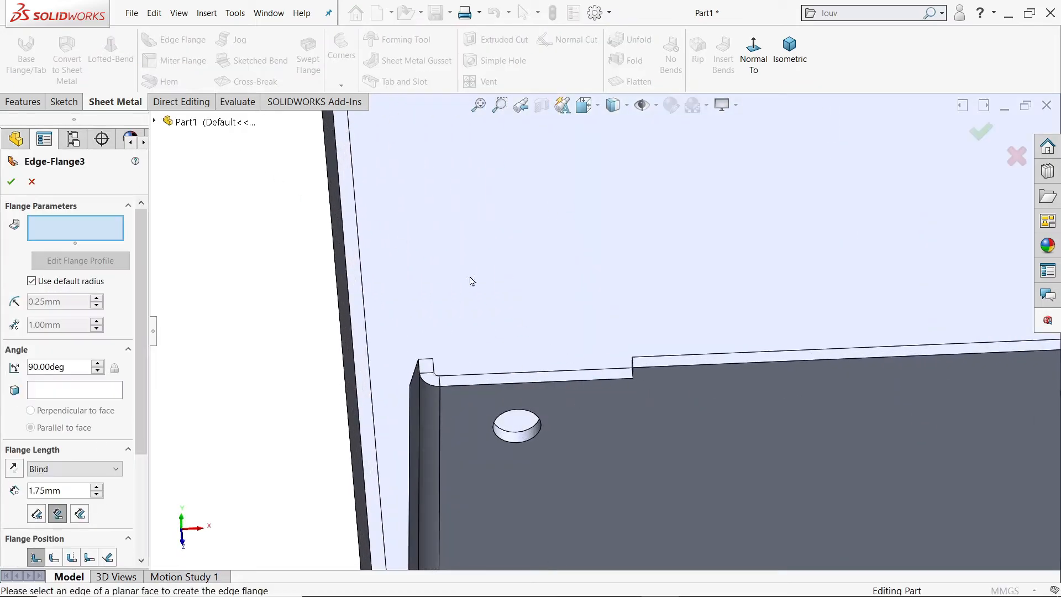
click(530, 374)
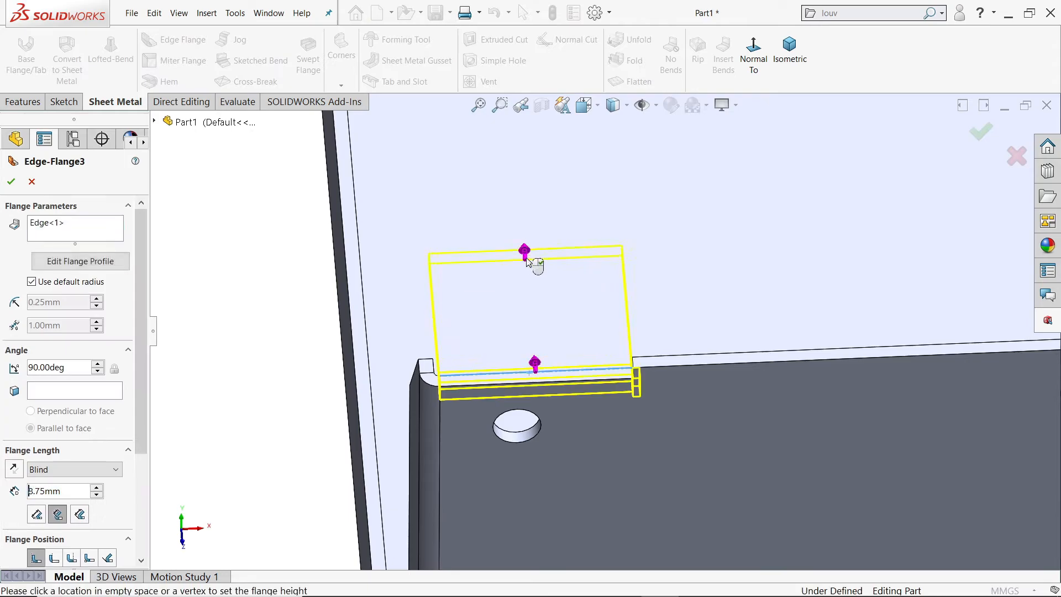
click(528, 262)
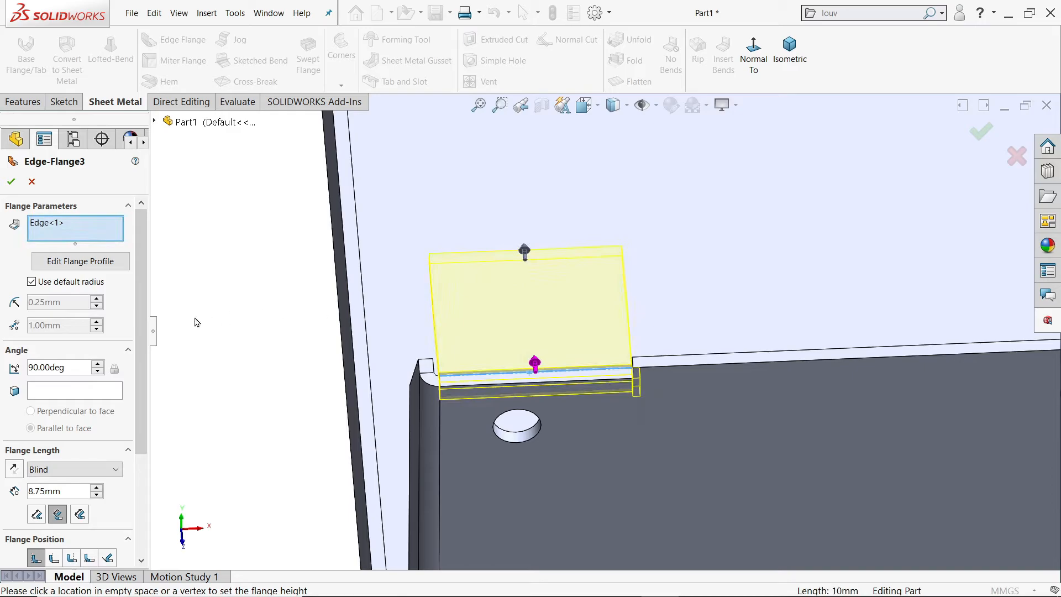
scroll(128, 442, down, 5)
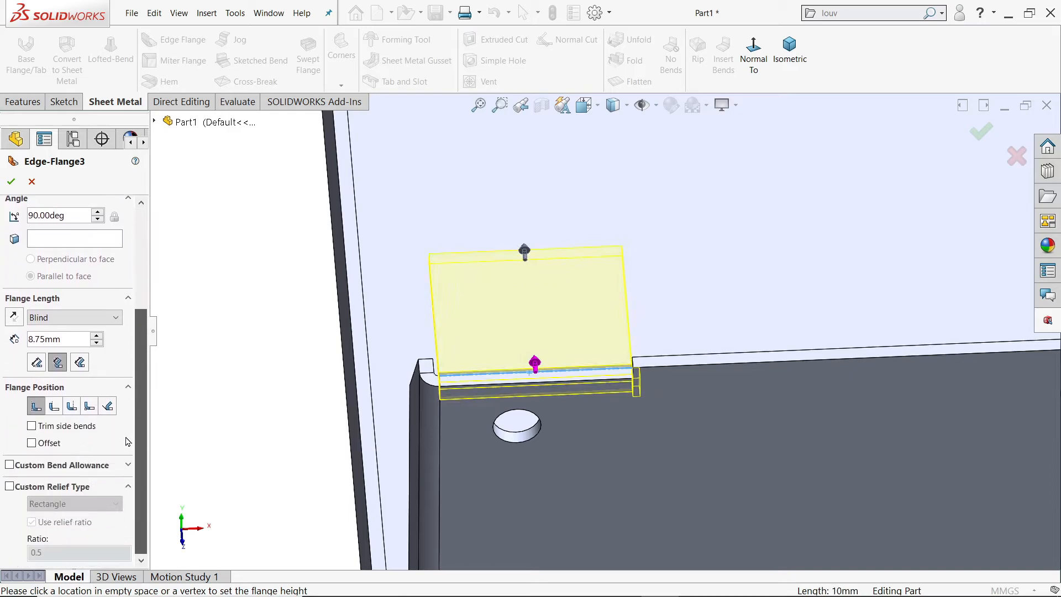
click(55, 408)
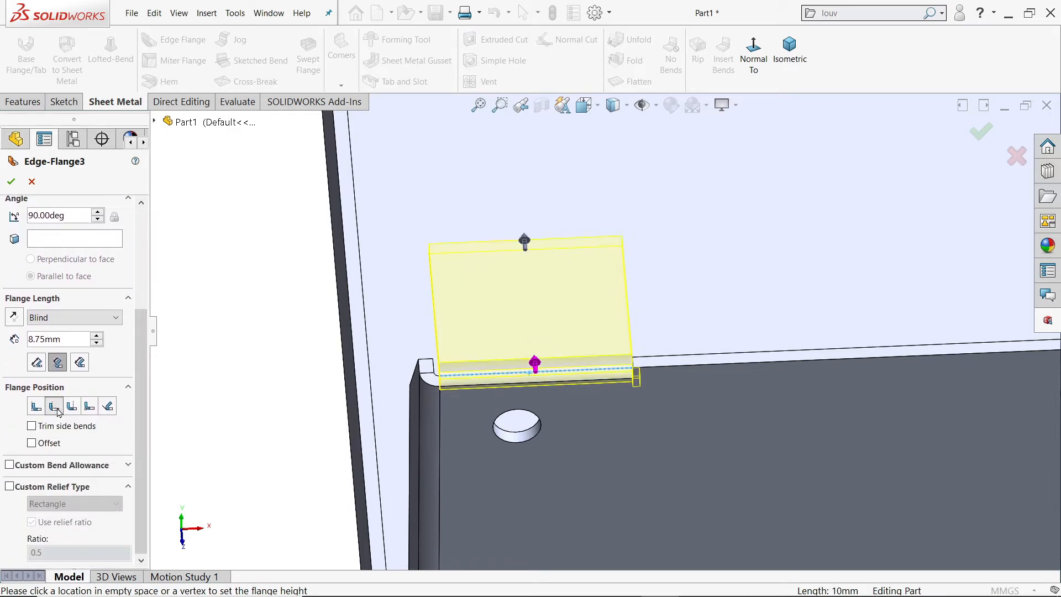
Open the notch edge flange's profile sketch
mouse_move(245, 402)
middle_down()
mouse_move(234, 360)
mouse_move(247, 386)
middle_up()
scroll(426, 326, up, 4)
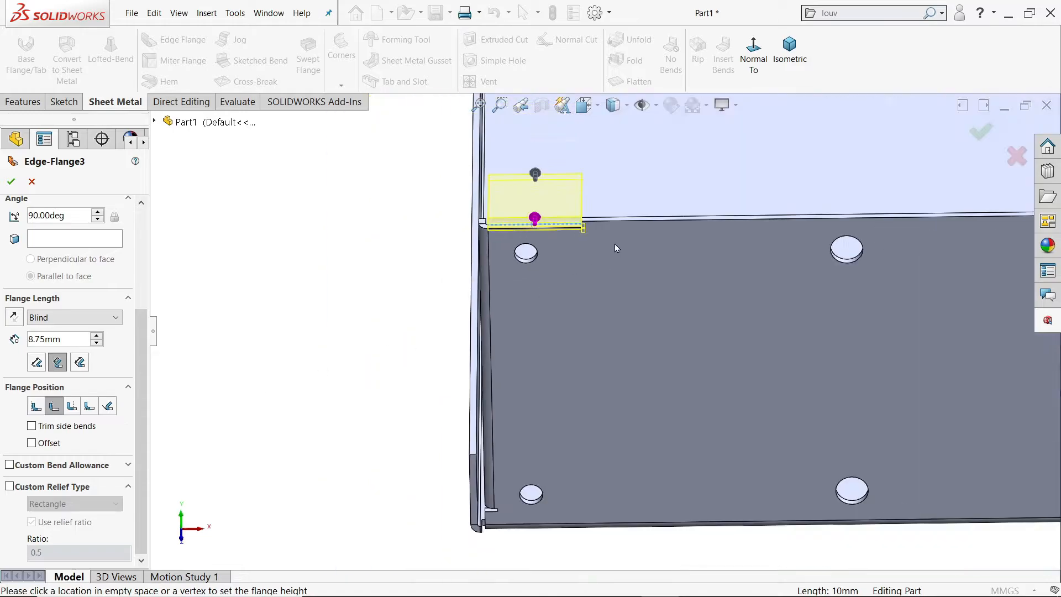
scroll(615, 215, down, 5)
middle_drag(536, 240, 545, 147)
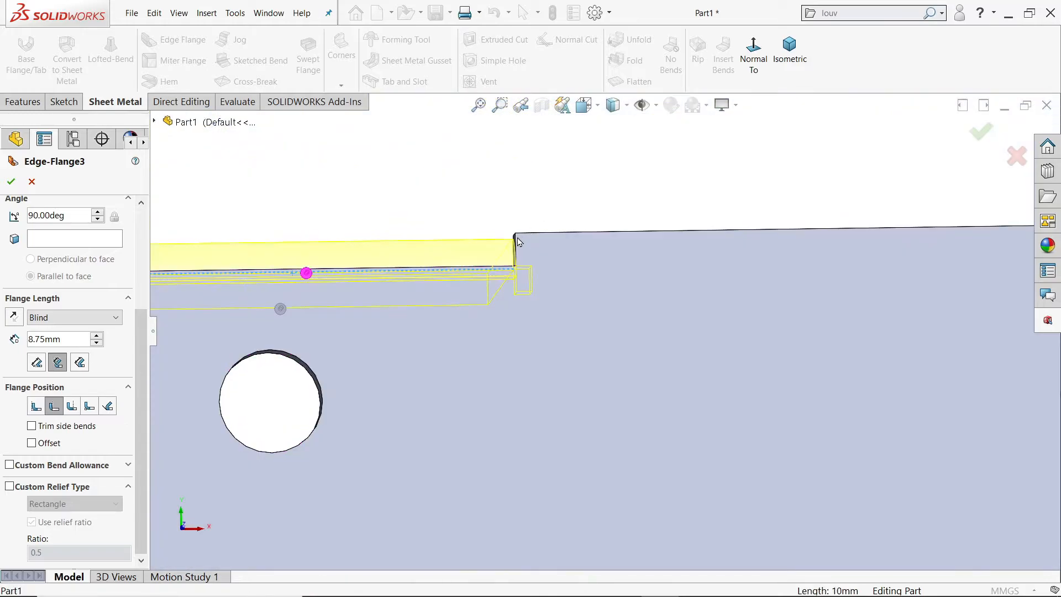
scroll(530, 257, down, 3)
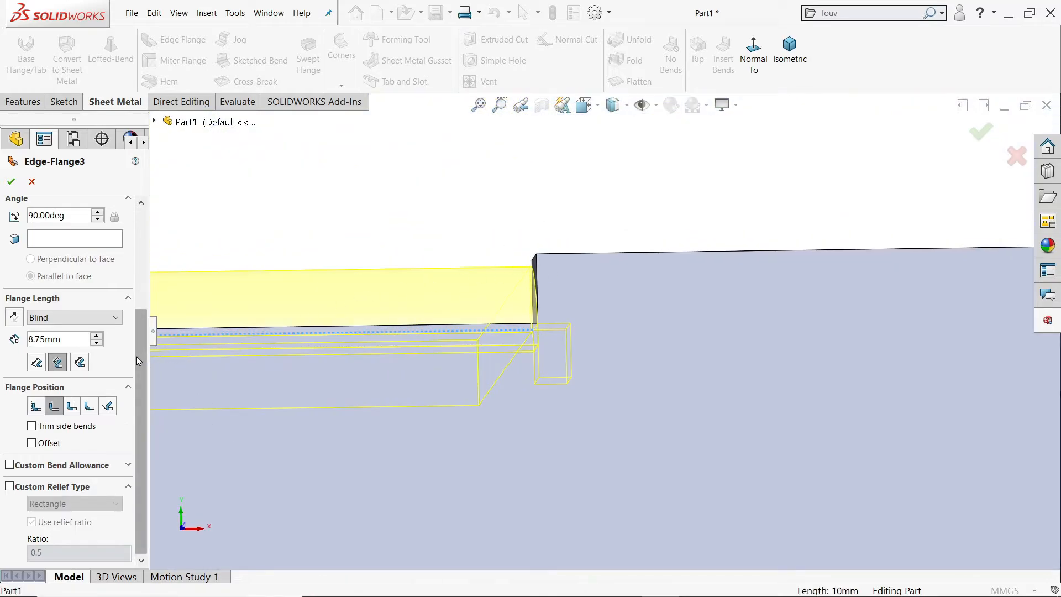
drag(140, 361, 141, 287)
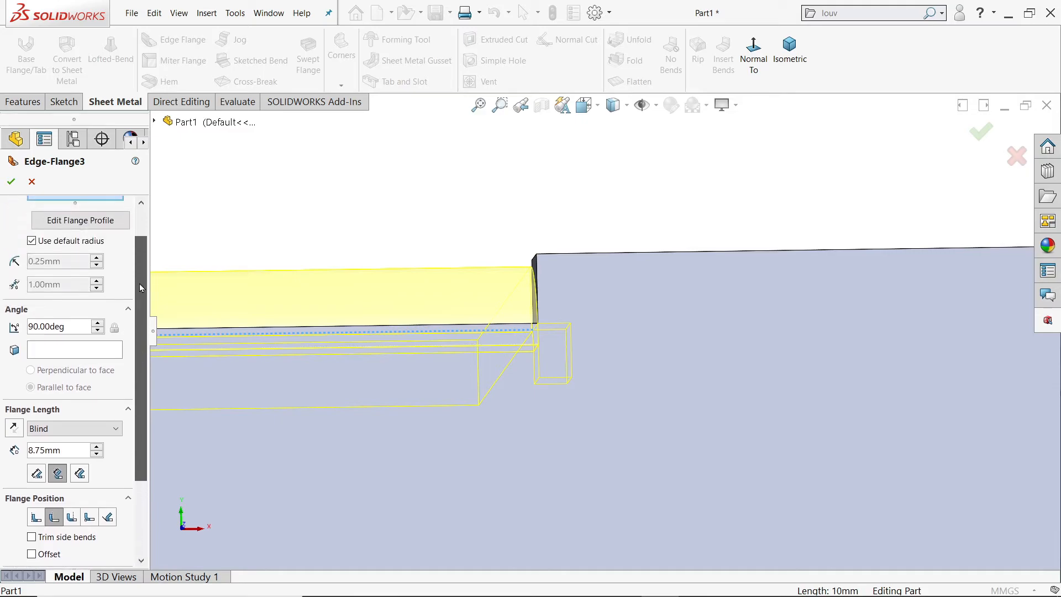
click(452, 236)
middle_drag(448, 248, 422, 337)
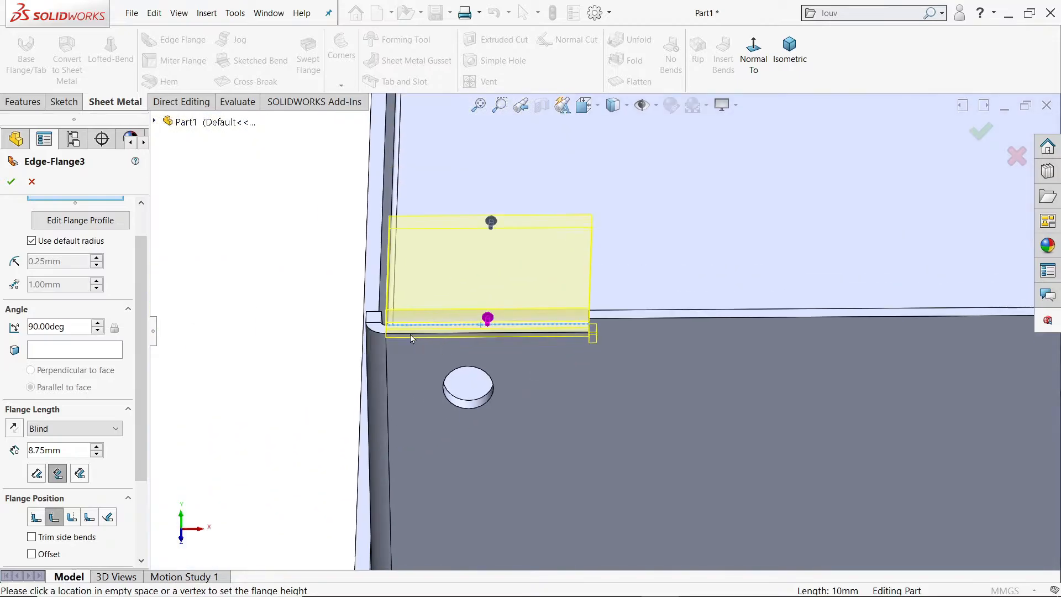
click(111, 220)
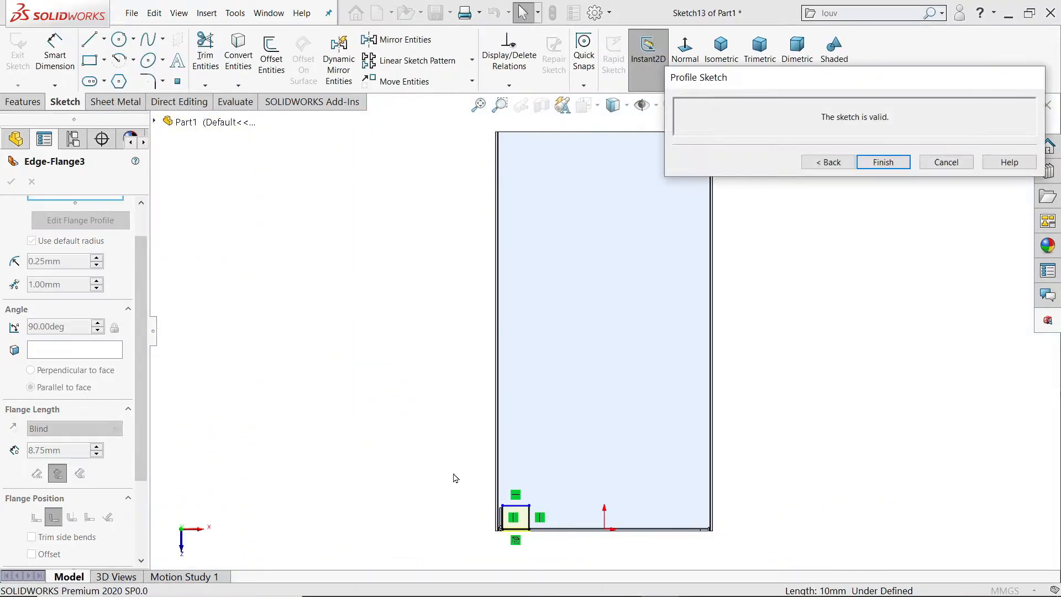
scroll(531, 492, down, 8)
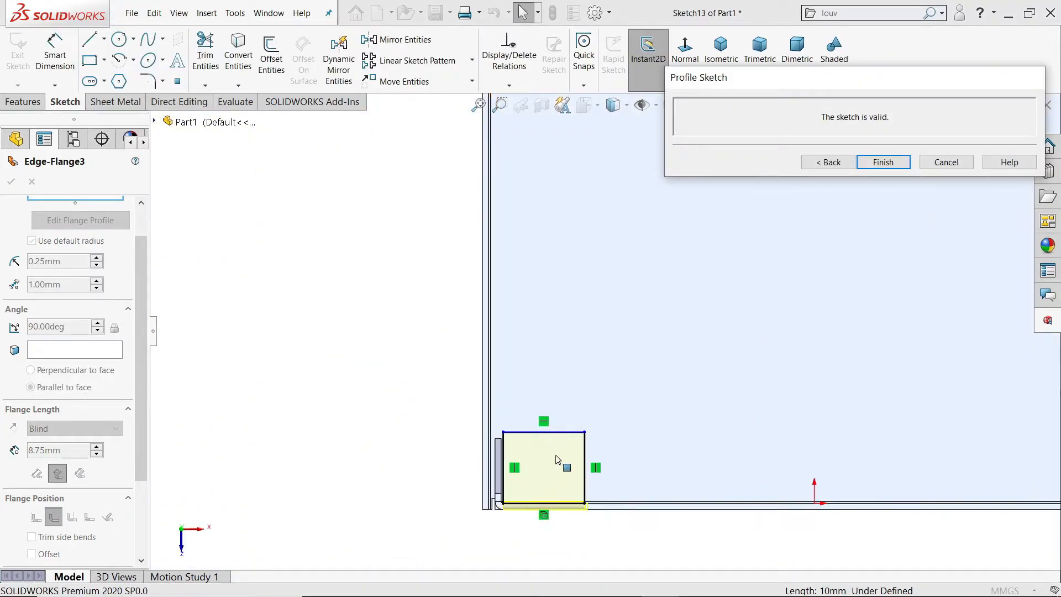
Sketch a three-line extension from the flange profile's free corner: about 4.16 mm out, about 6.91 mm down, and back to the profile's side line
scroll(543, 358, up, 2)
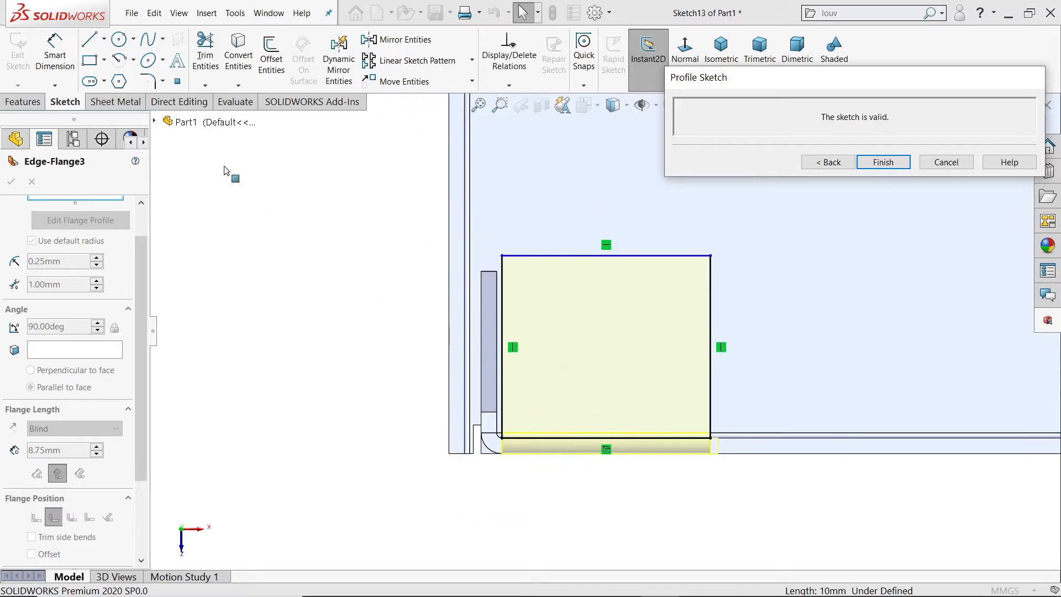
click(89, 40)
scroll(727, 254, down, 2)
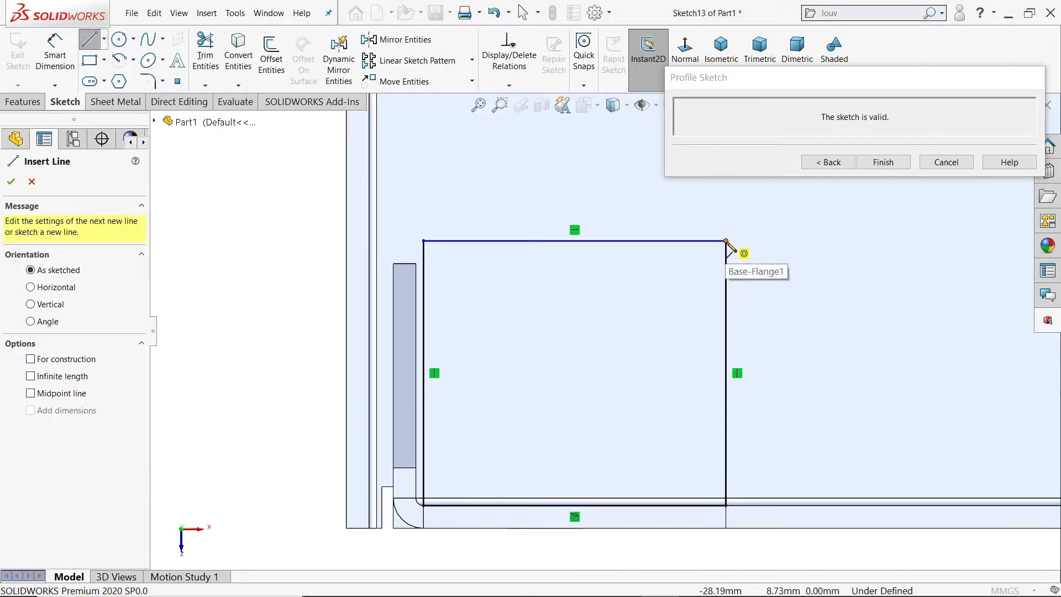
click(726, 242)
click(851, 241)
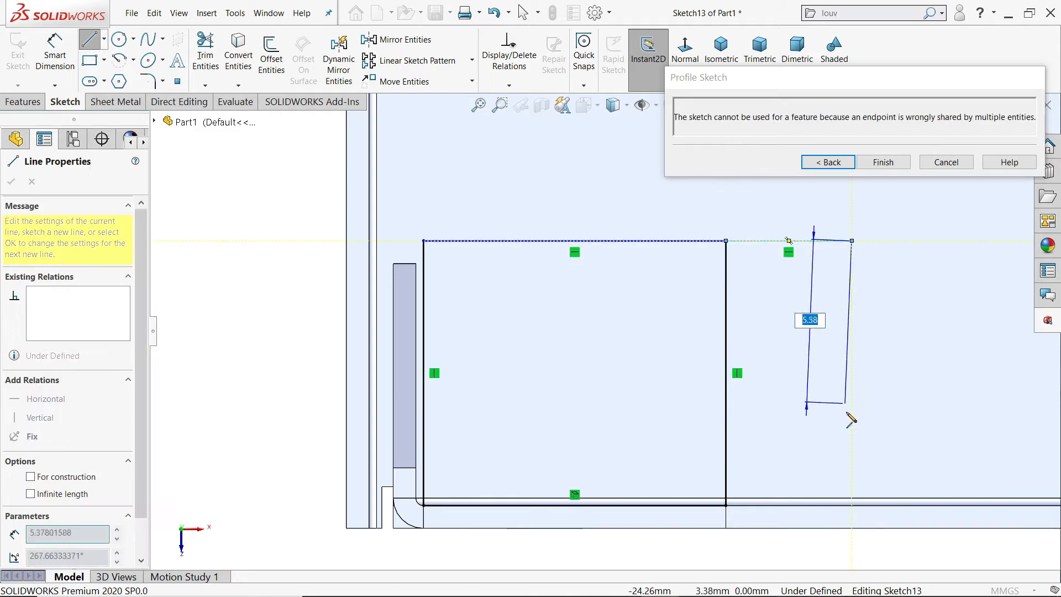
click(853, 450)
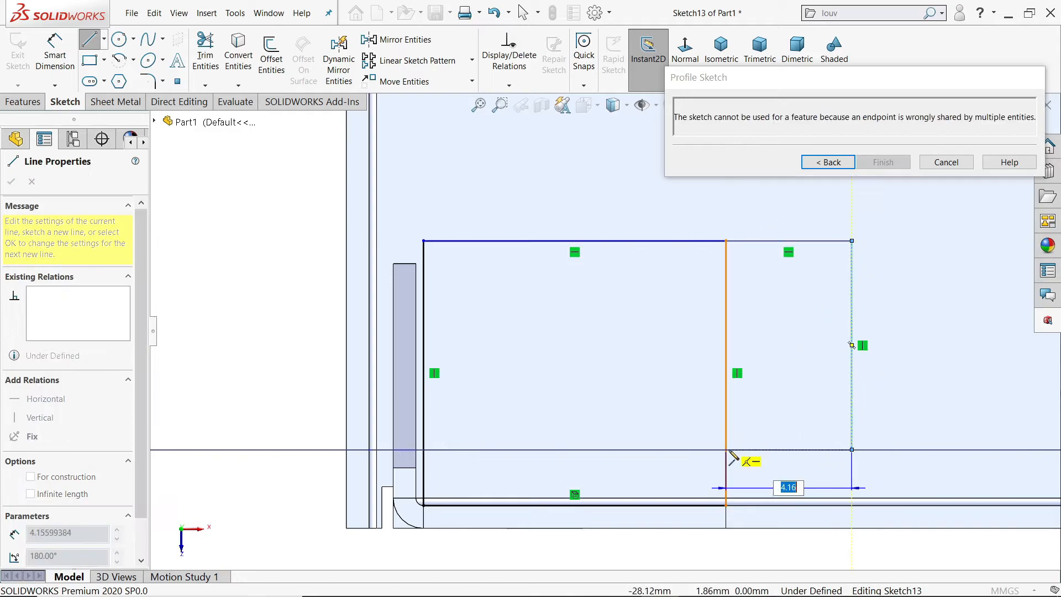
click(726, 449)
right_click(771, 354)
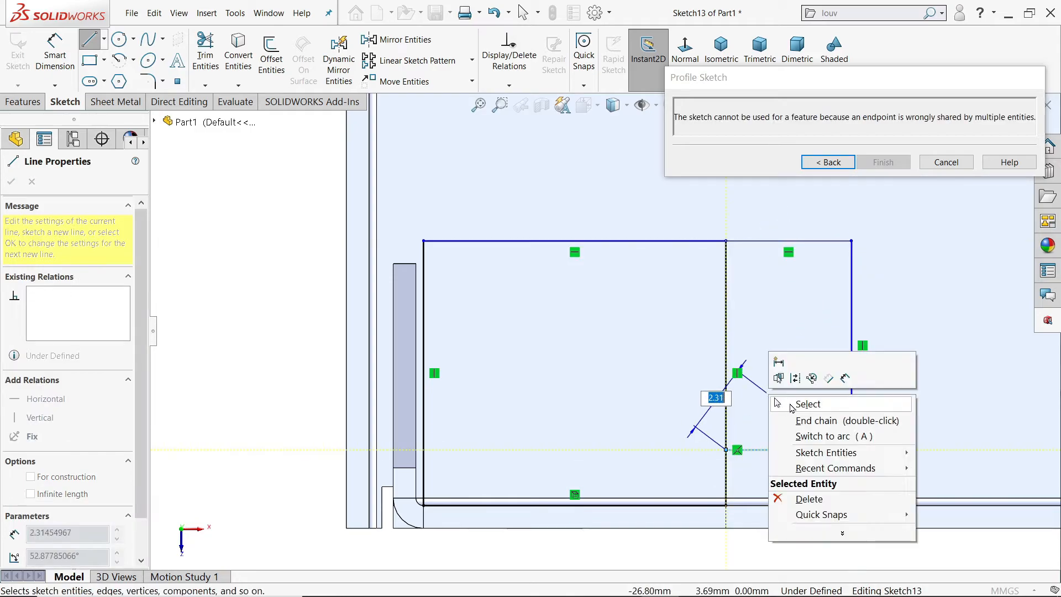
click(805, 404)
Dimension the overall width between the profile's outer side line and the extension's far vertical line to 15.5 mm
click(43, 57)
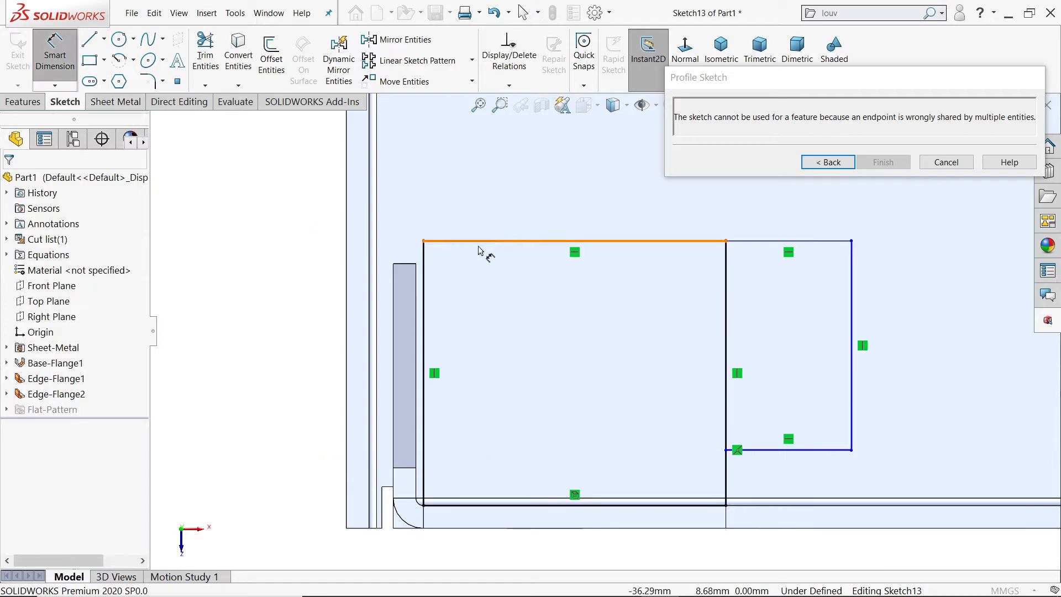
click(423, 258)
click(851, 318)
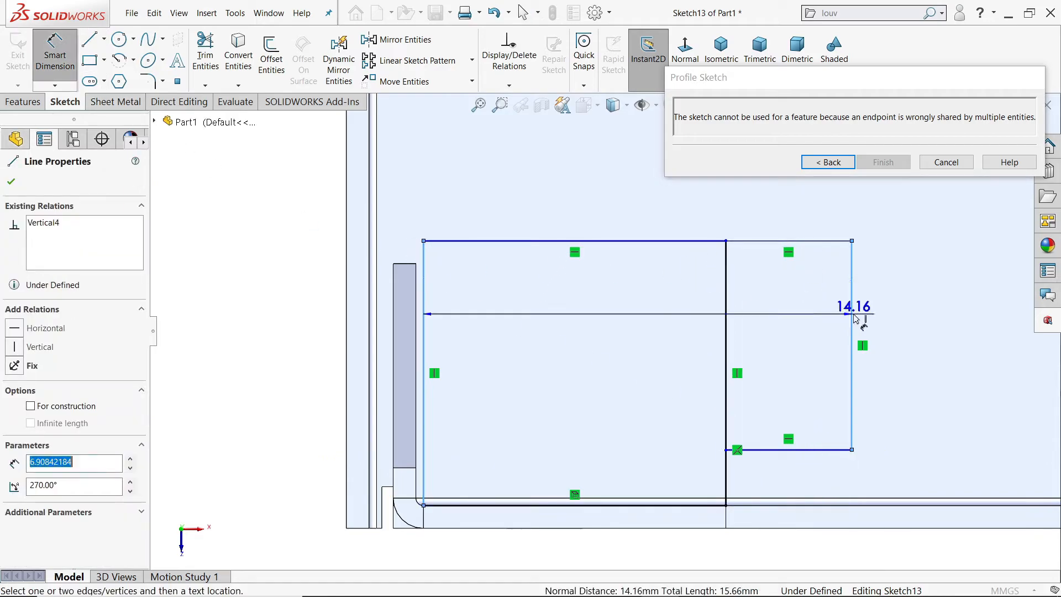
click(710, 212)
text(15.5)
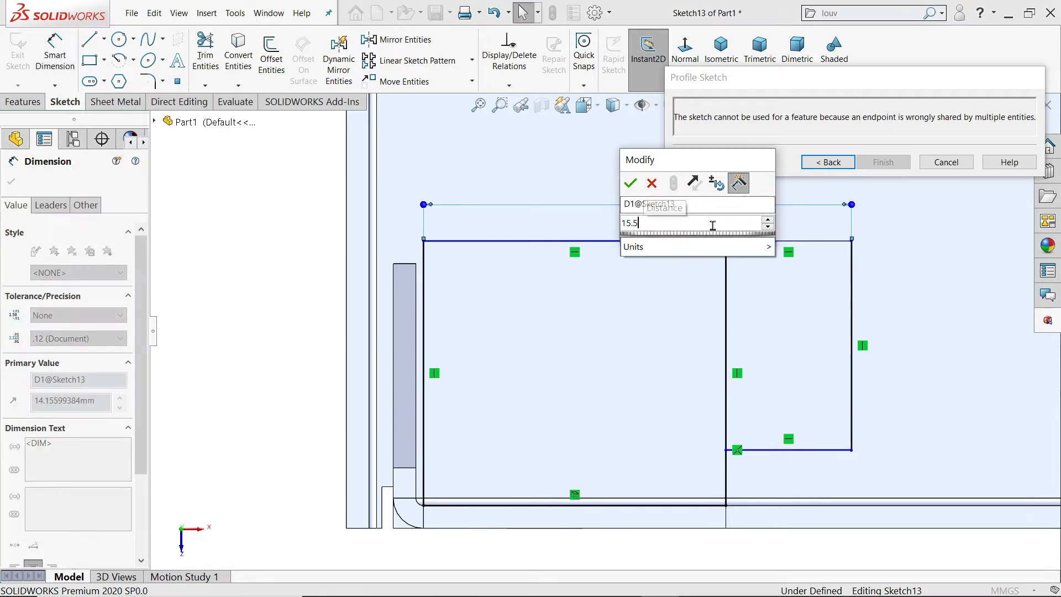
key(Return)
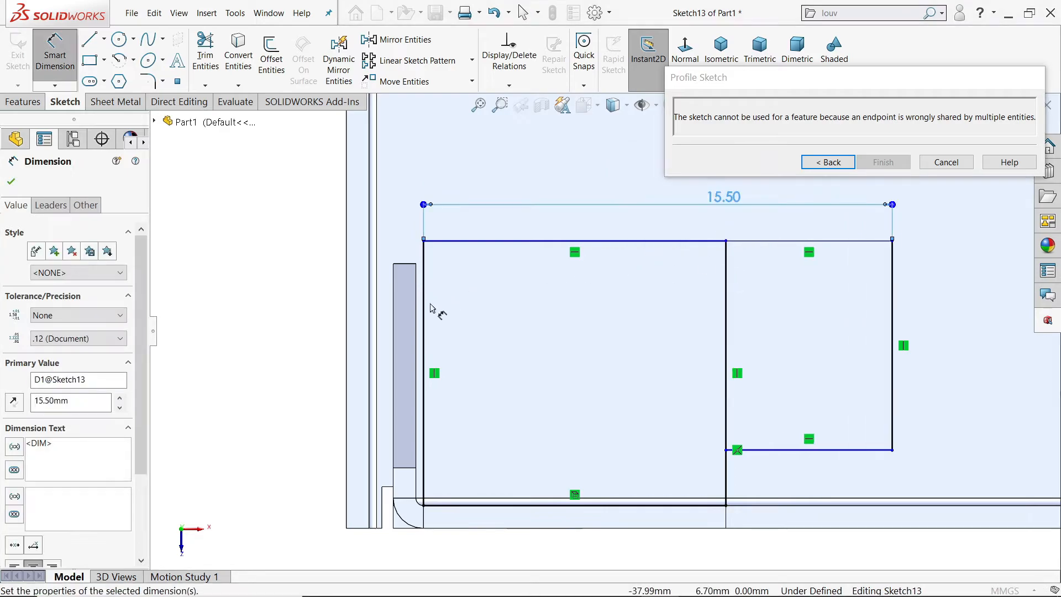
Dimension the extension's far vertical line to 10 mm
click(893, 318)
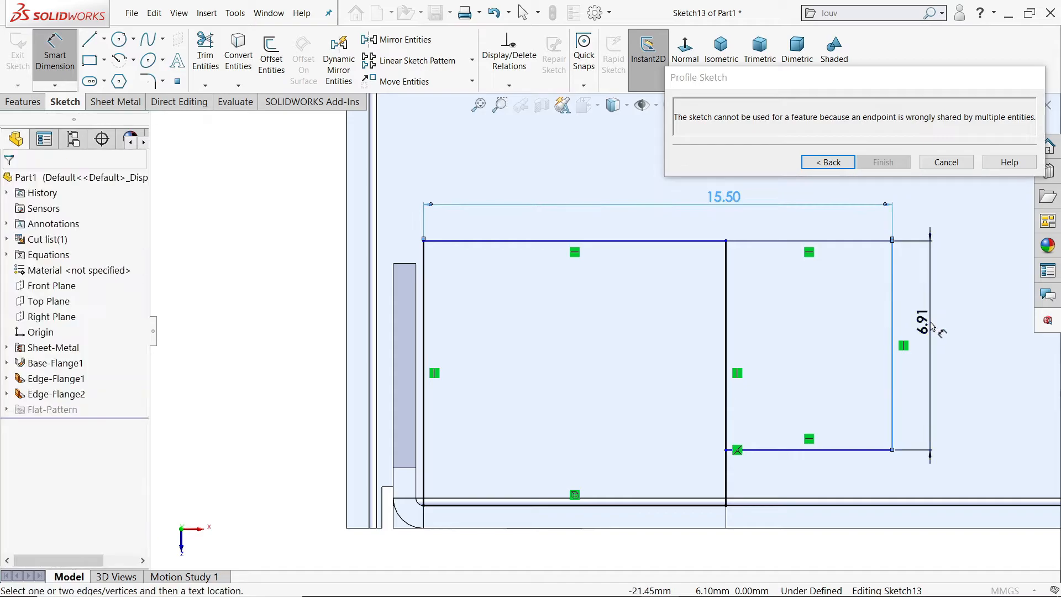
click(932, 326)
text(10)
key(Return)
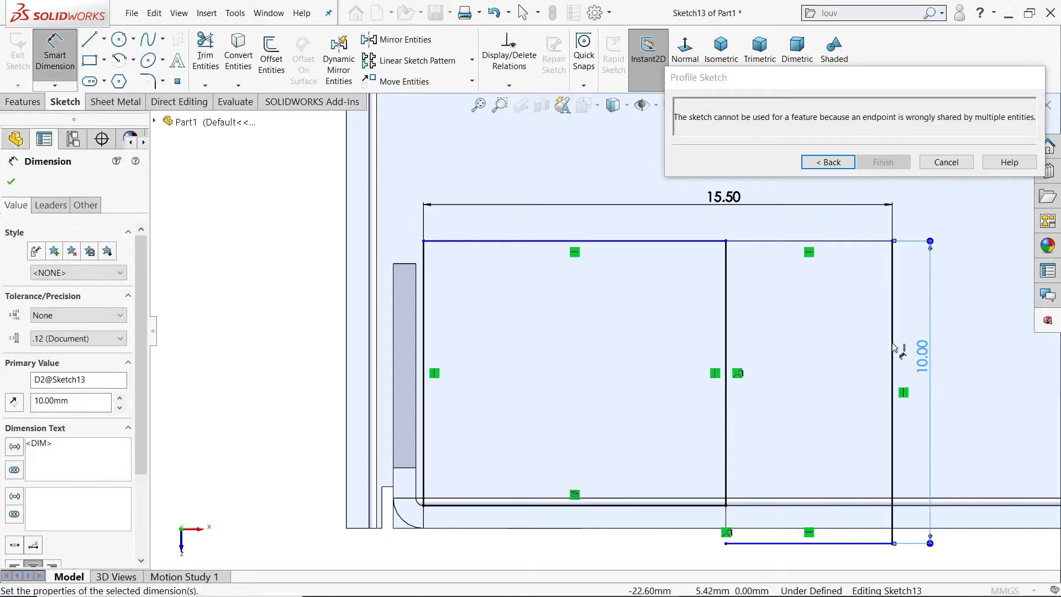
click(10, 182)
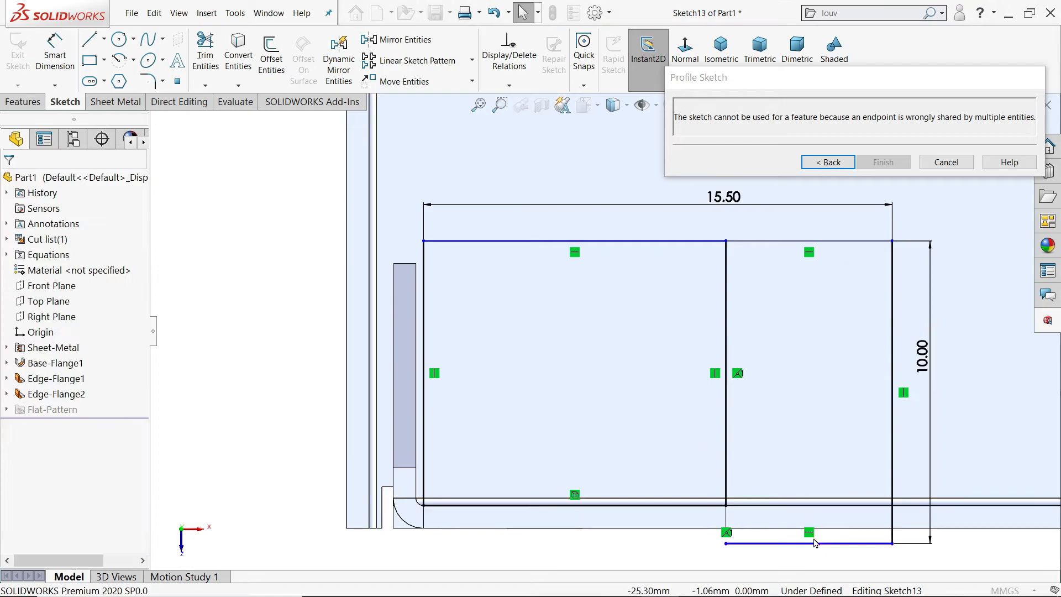
Move the extension's lower line above the flange edge and dimension the gap between that line and the profile's base corner to 1.25 mm
drag(817, 547, 822, 447)
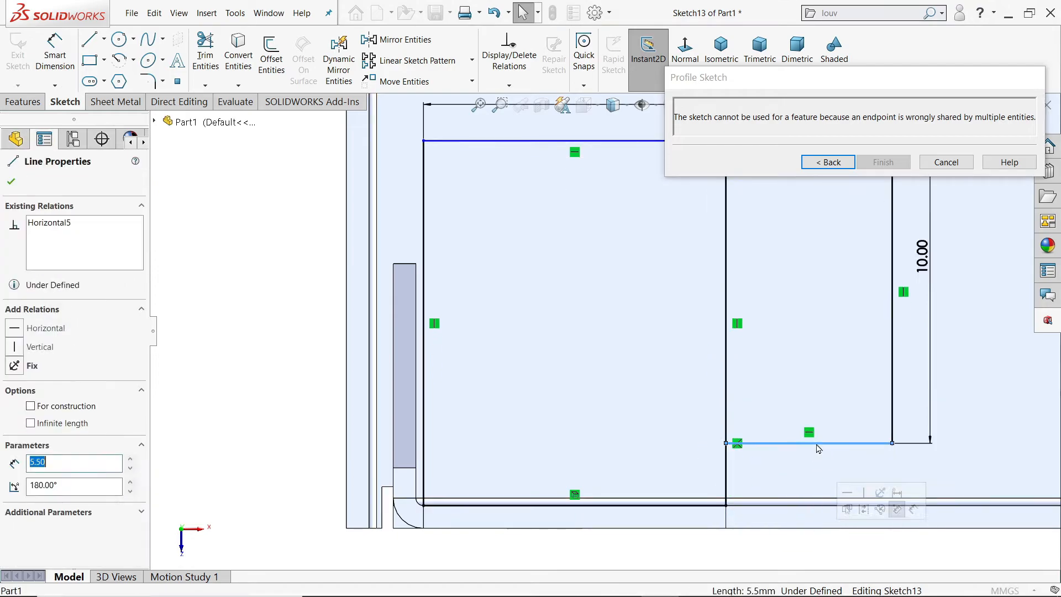
click(56, 61)
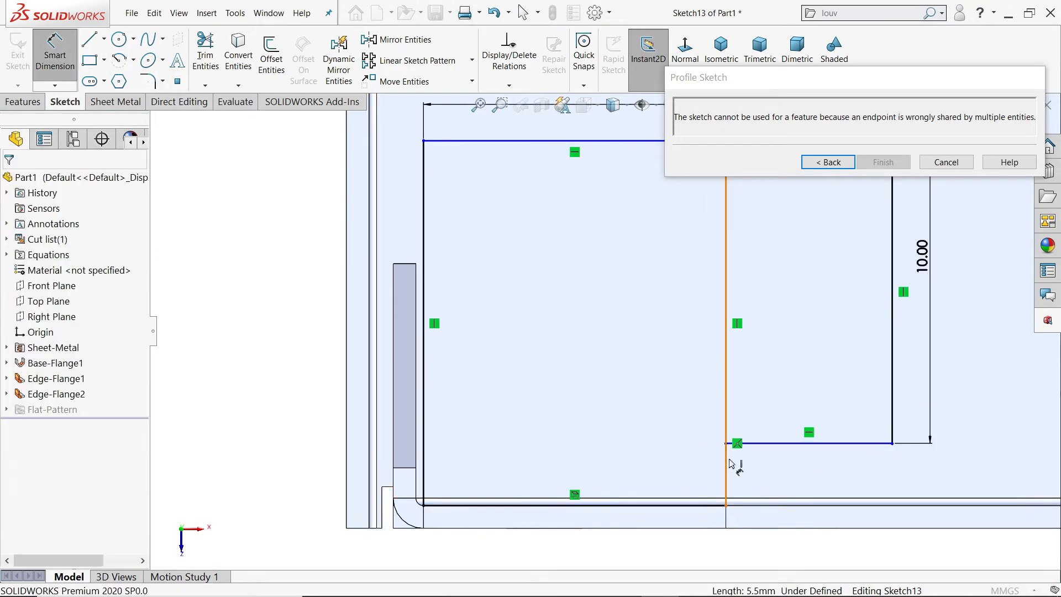
click(764, 445)
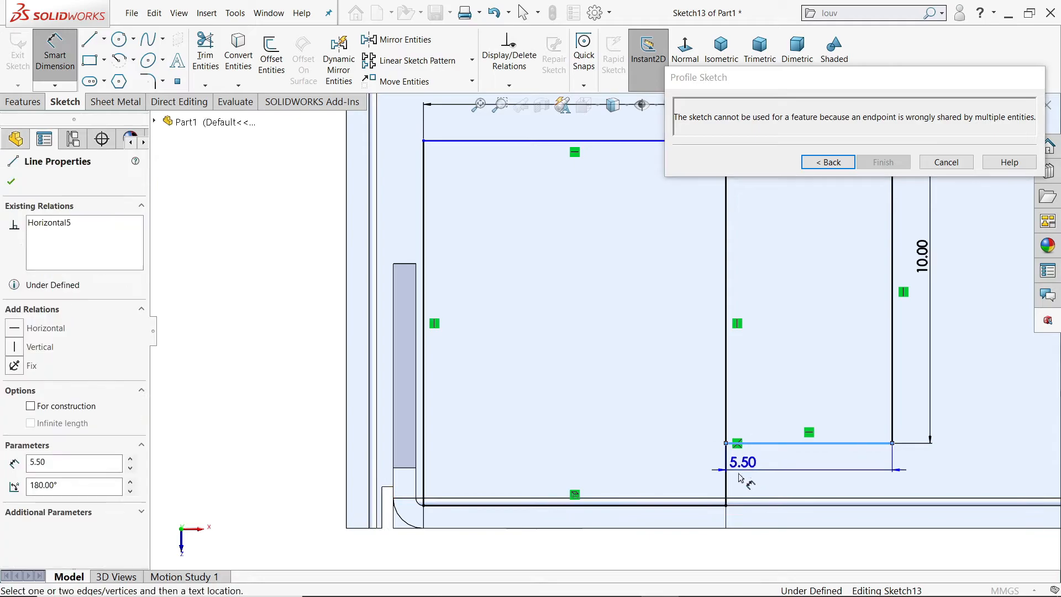
click(728, 506)
click(885, 485)
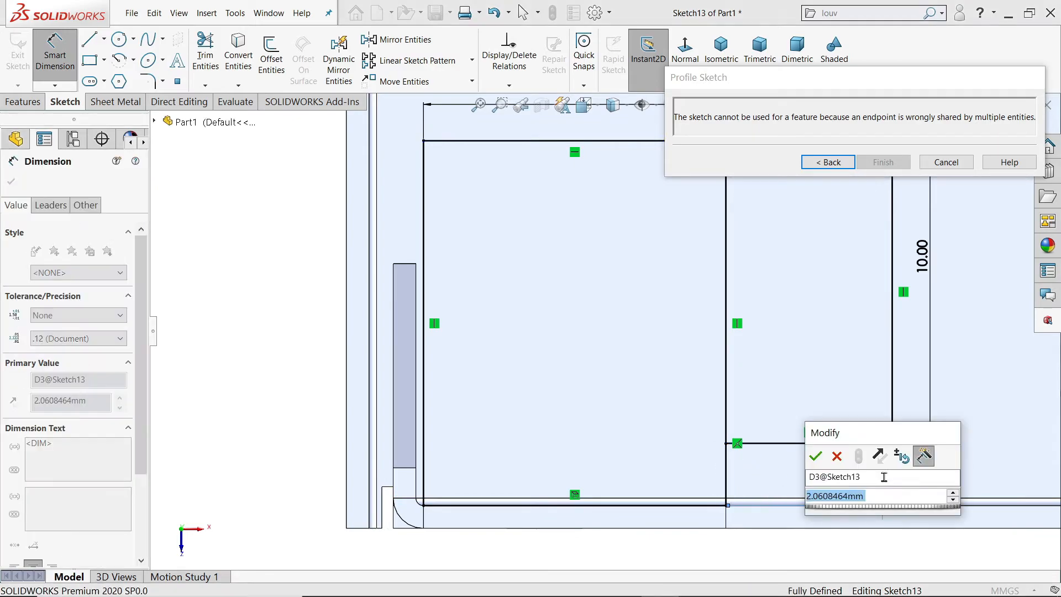
text(1.25)
key(Return)
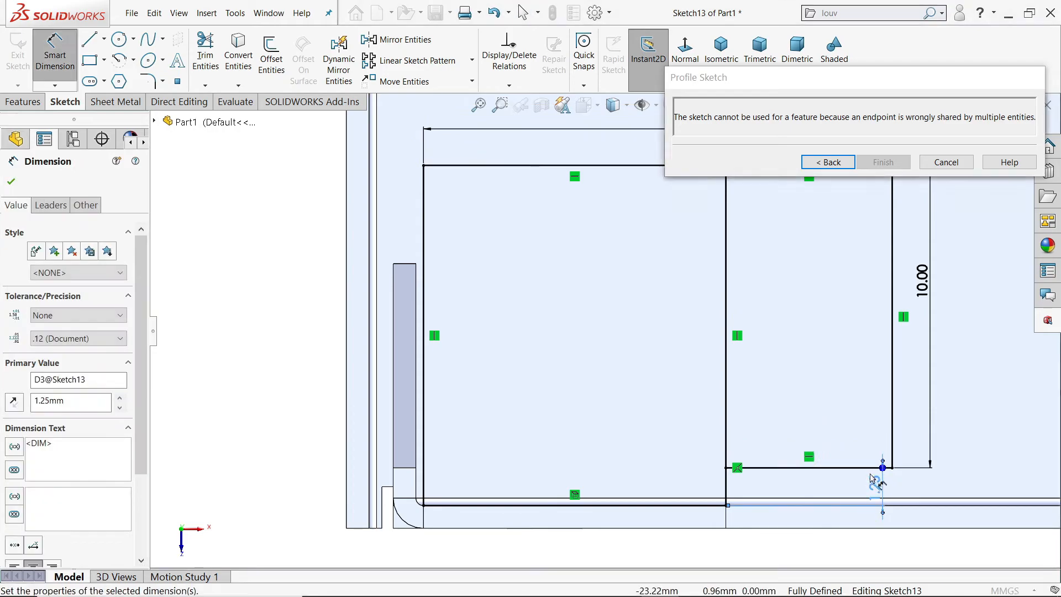
Convert the vertical line dividing the original profile from the extension to construction geometry
scroll(738, 438, up, 1)
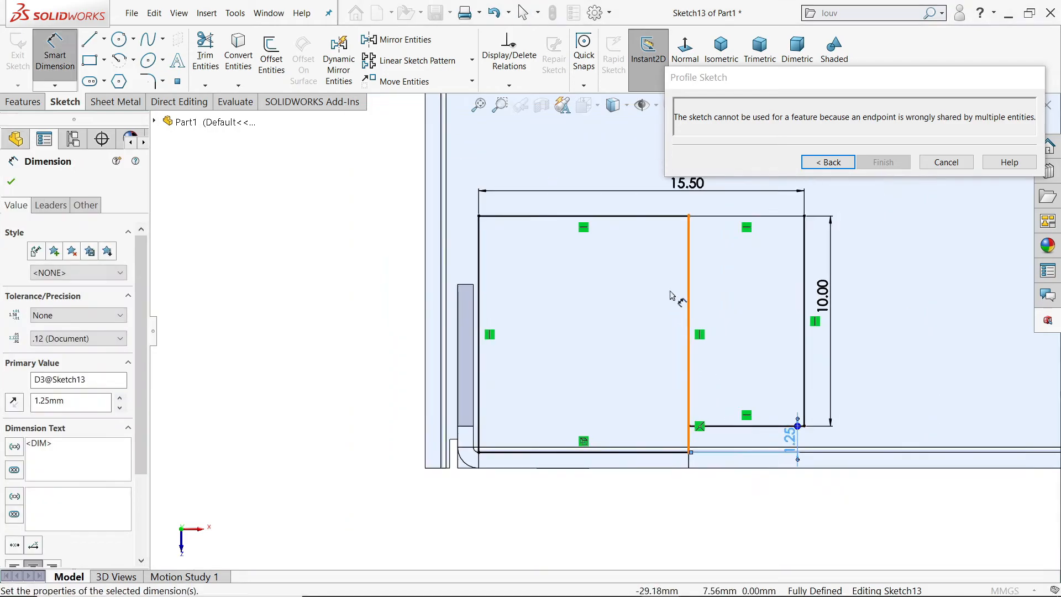
scroll(669, 298, down, 1)
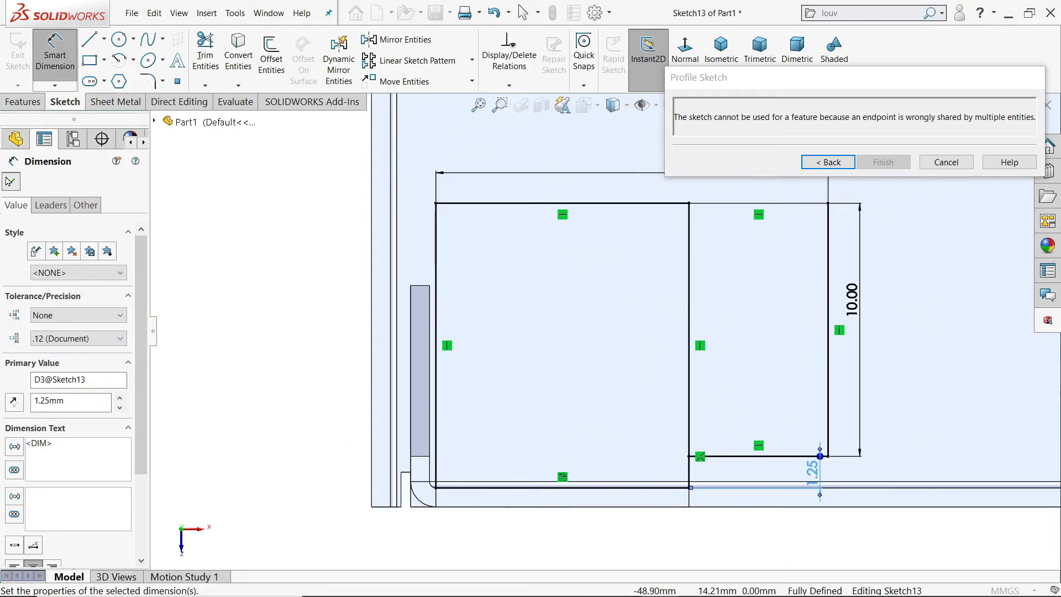
click(9, 181)
click(689, 303)
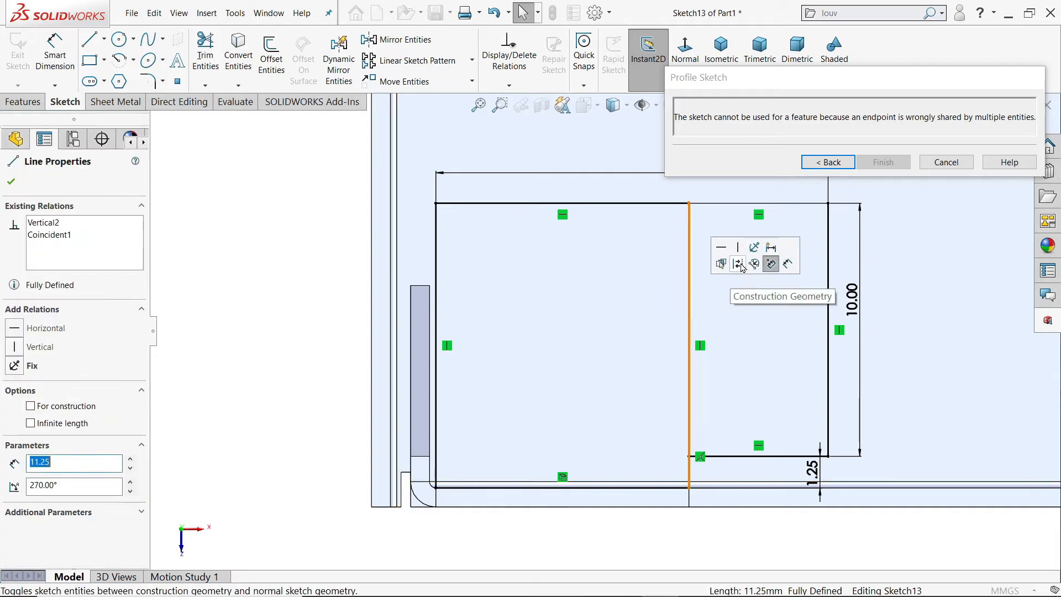
click(740, 265)
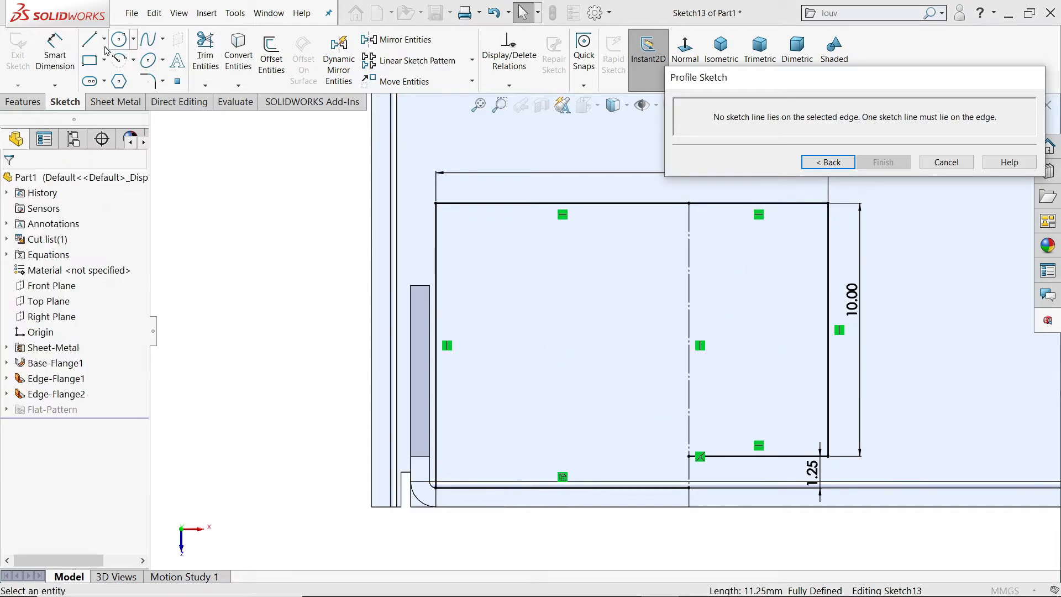
Draw a 1.25 mm vertical line joining the extension's inner lower corner to the end of the profile's base line
click(90, 39)
scroll(685, 467, down, 4)
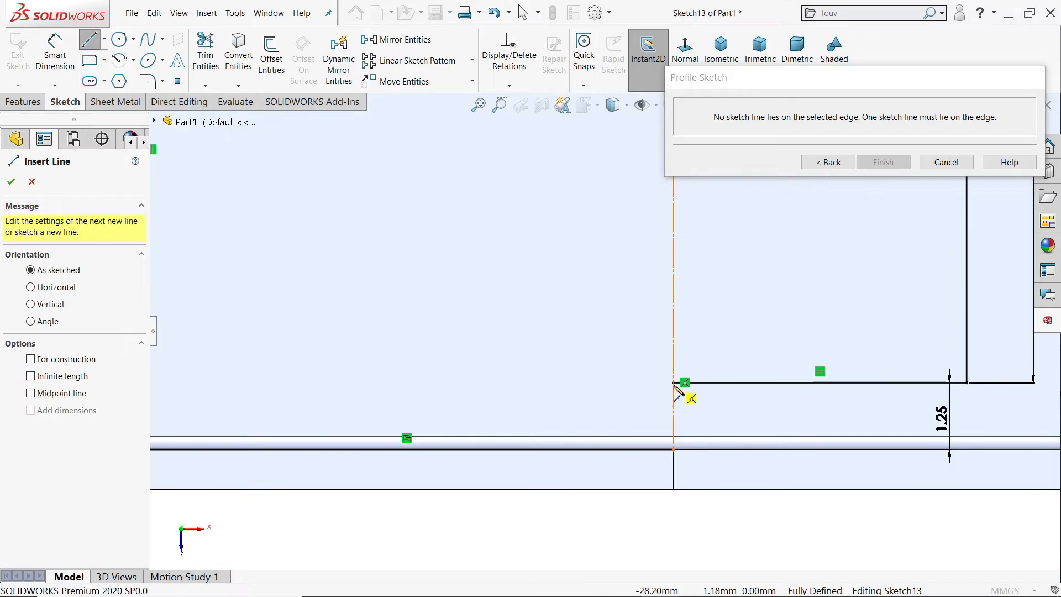
drag(674, 382, 673, 449)
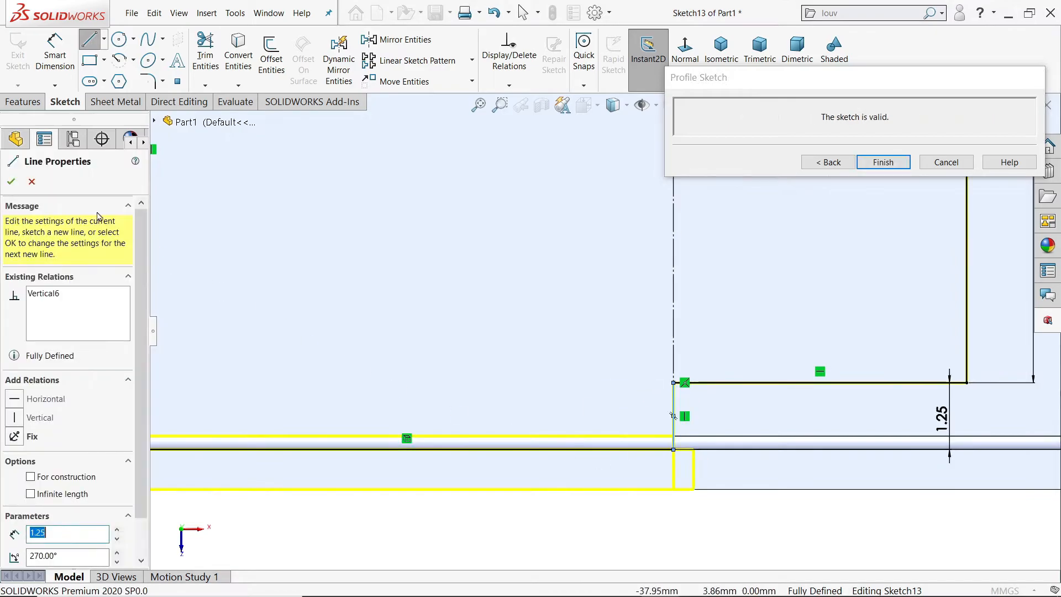
click(11, 184)
Return from the profile sketch to the edge flange settings and accept the flange
scroll(718, 370, up, 5)
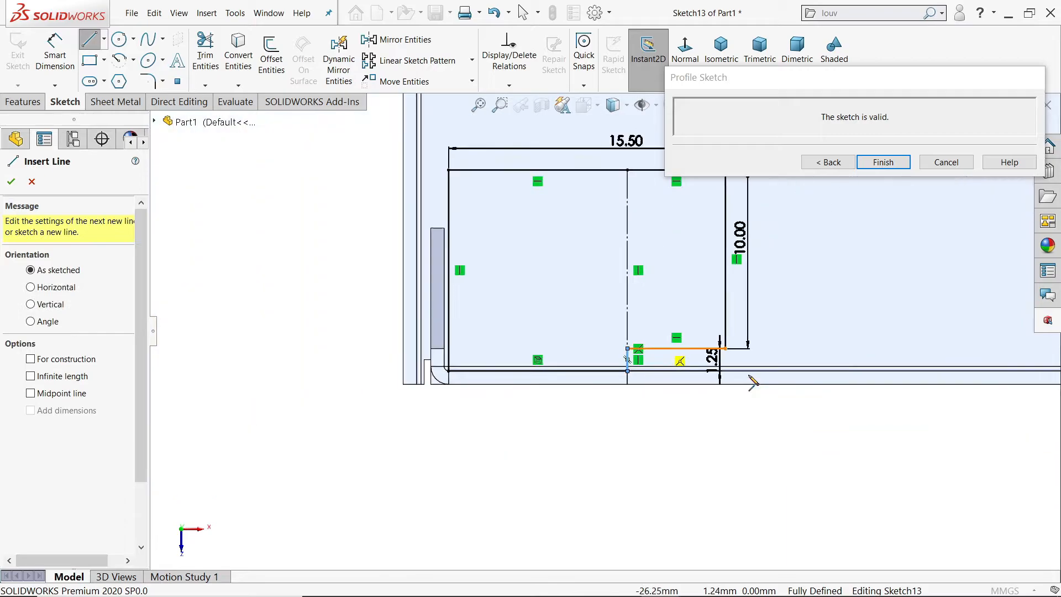
scroll(680, 308, up, 3)
scroll(664, 280, down, 4)
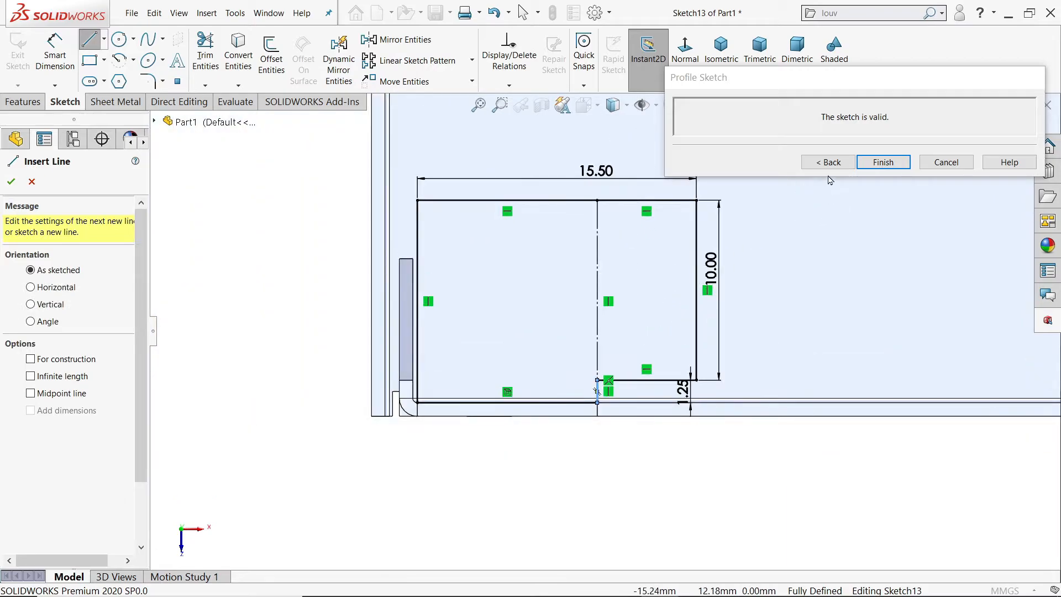
click(828, 162)
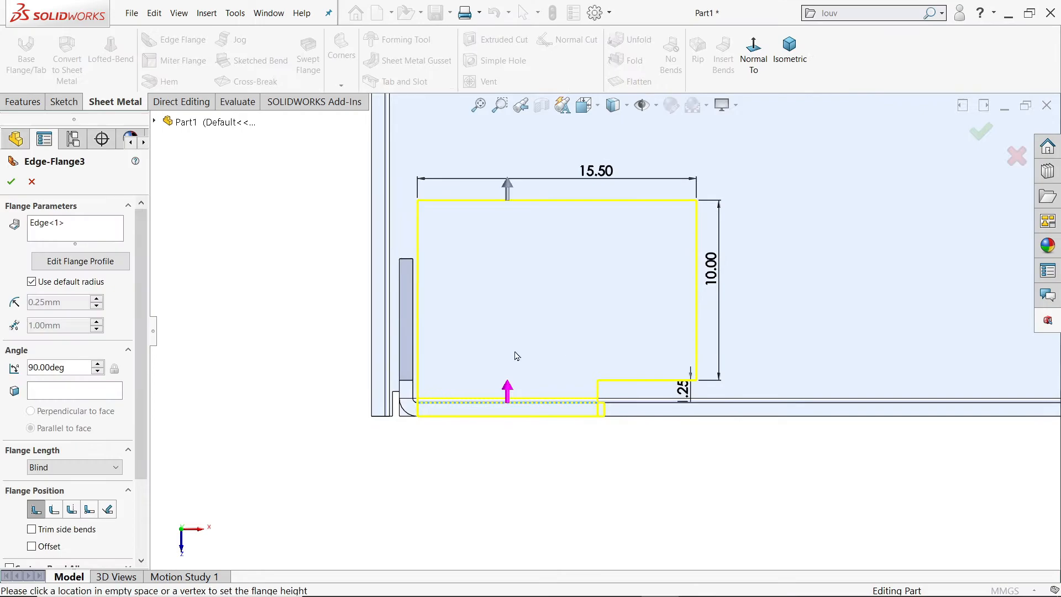
click(13, 182)
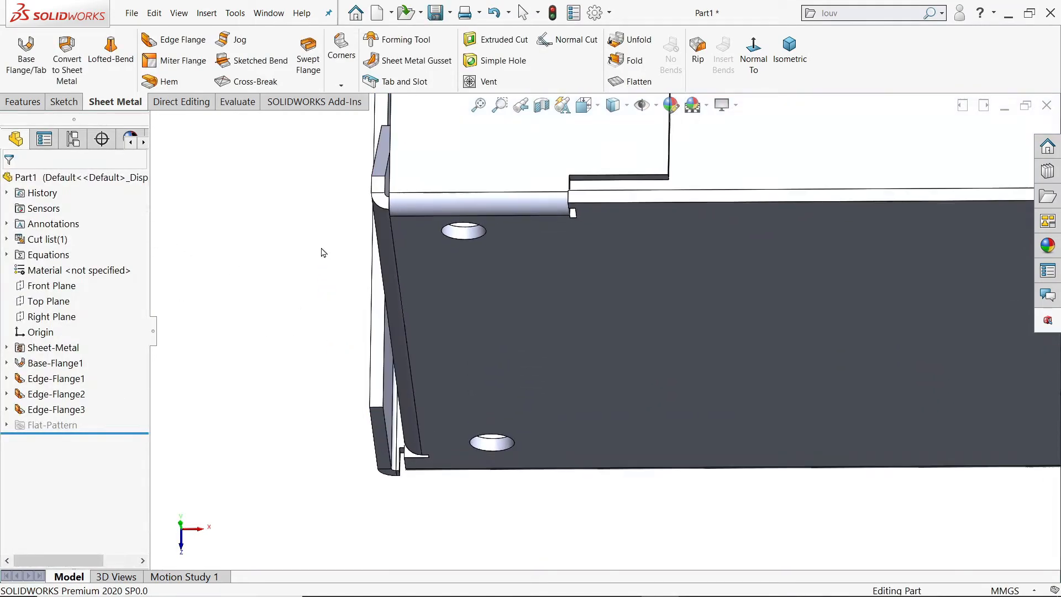
Inspect the new flange's bend end beside the notch, and reopen the flange's profile sketch for editing
middle_drag(324, 253, 619, 100)
scroll(652, 301, down, 7)
middle_drag(630, 301, 633, 357)
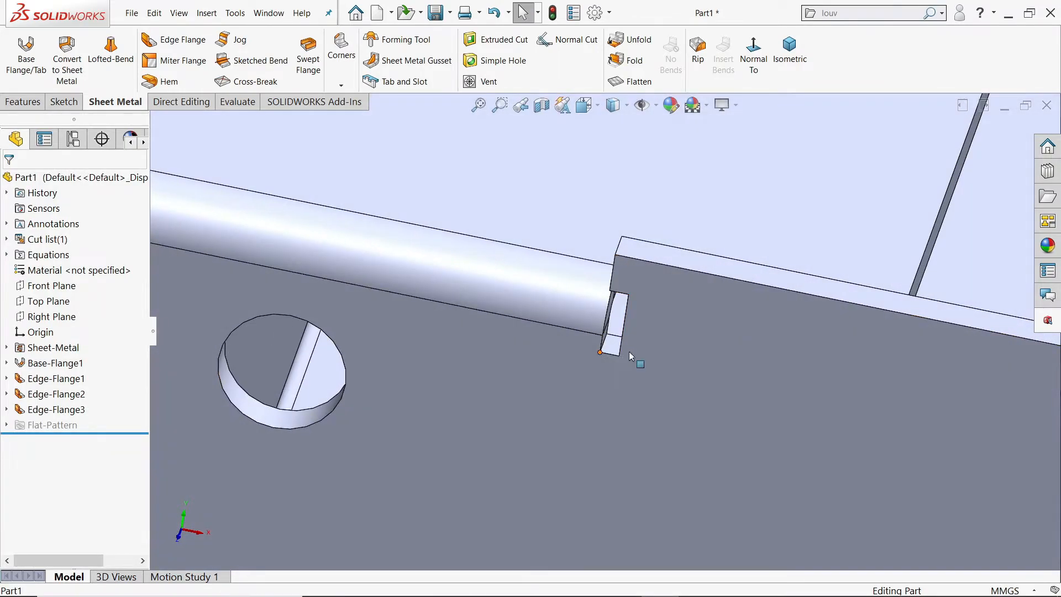
click(55, 409)
click(29, 375)
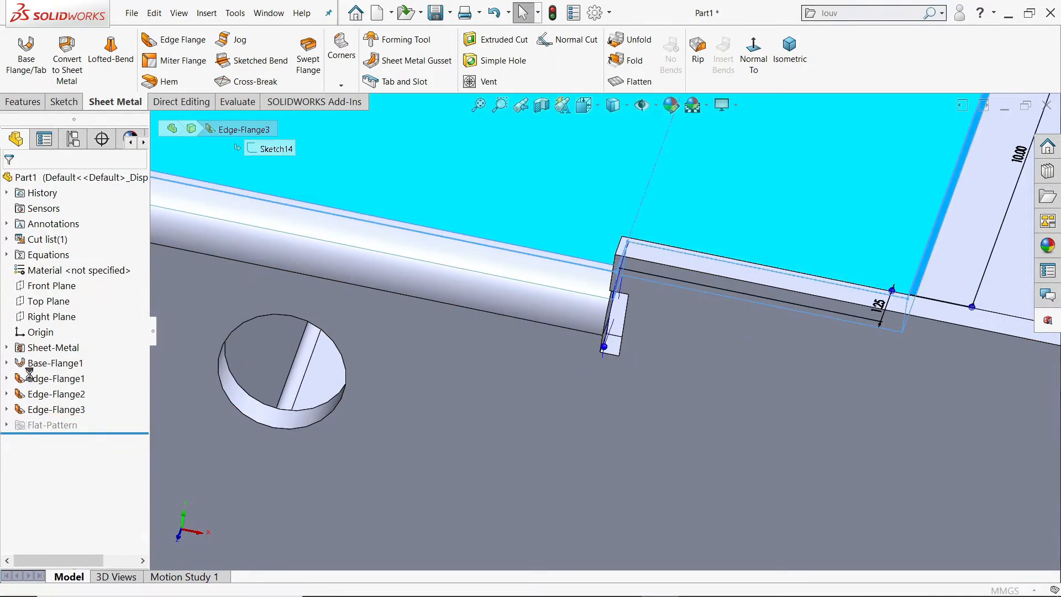
click(65, 268)
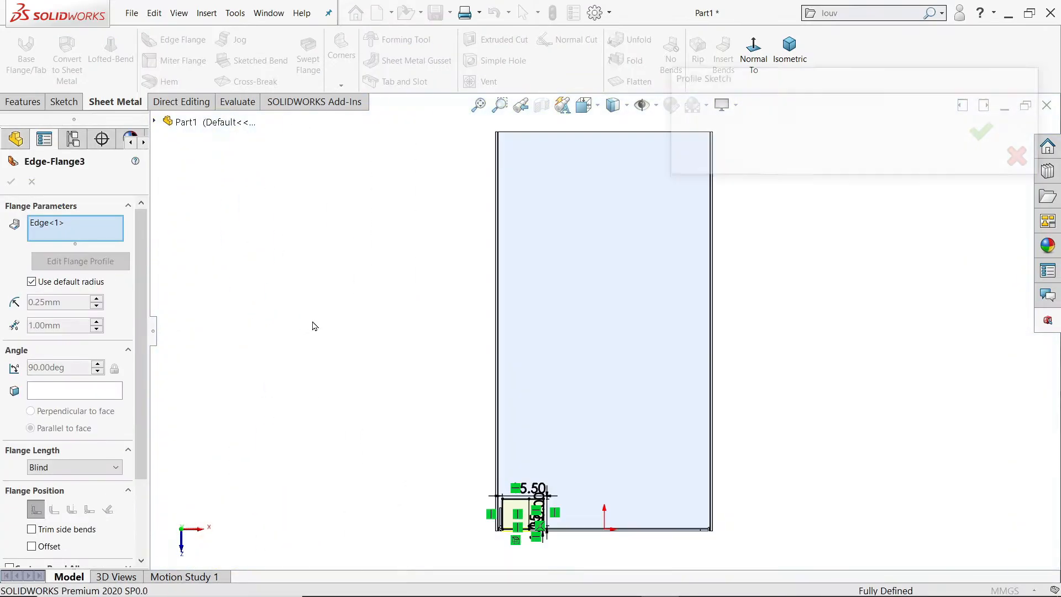
Dimension the profile's short lower vertical line 0.8 mm from the notch's side edge and finish the edge flange
scroll(549, 539, down, 6)
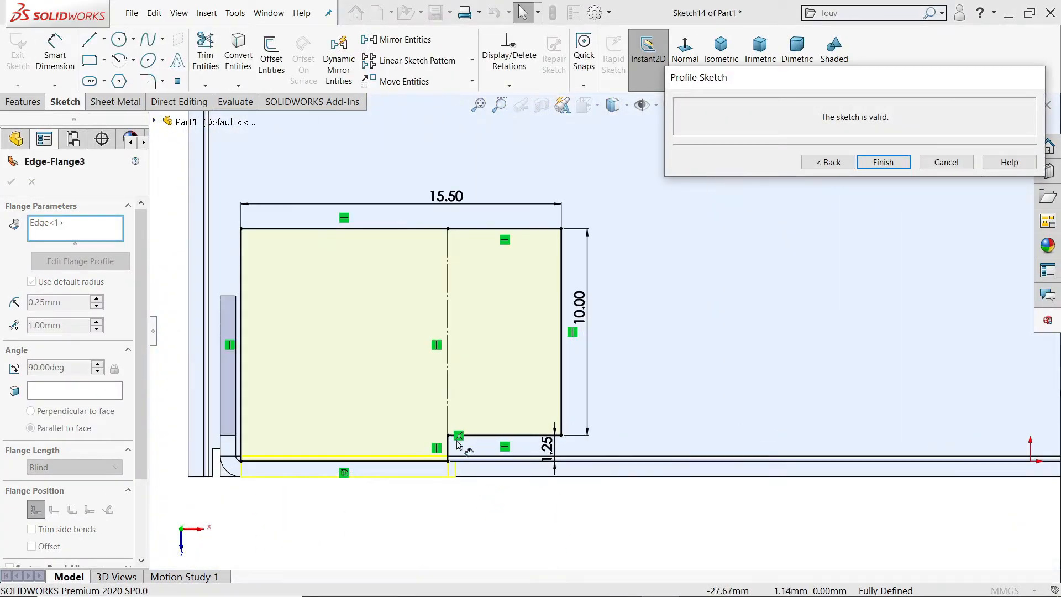
drag(492, 425, 433, 413)
click(55, 52)
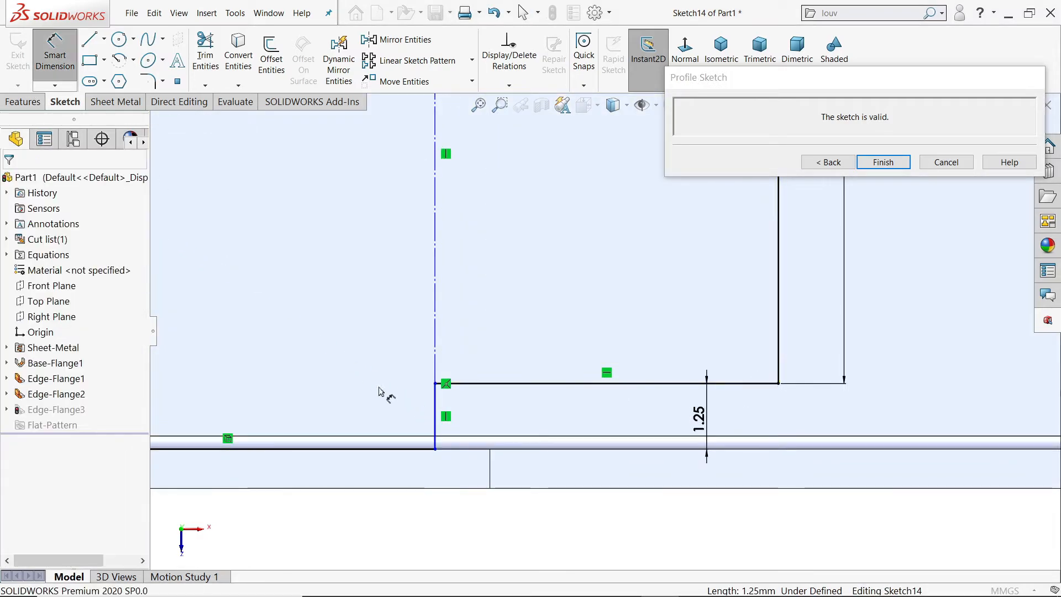
click(436, 422)
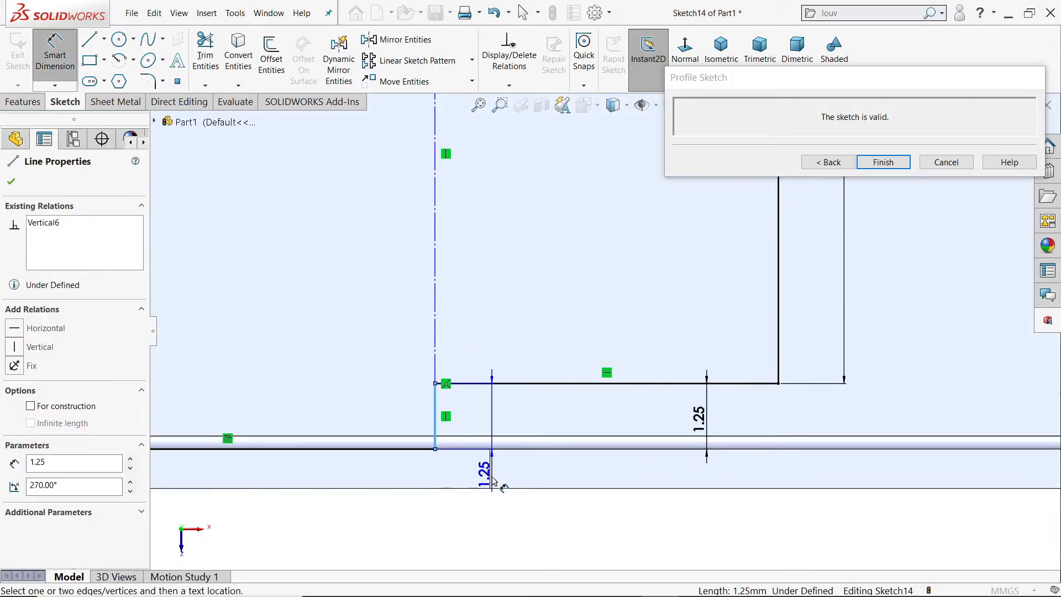
click(490, 478)
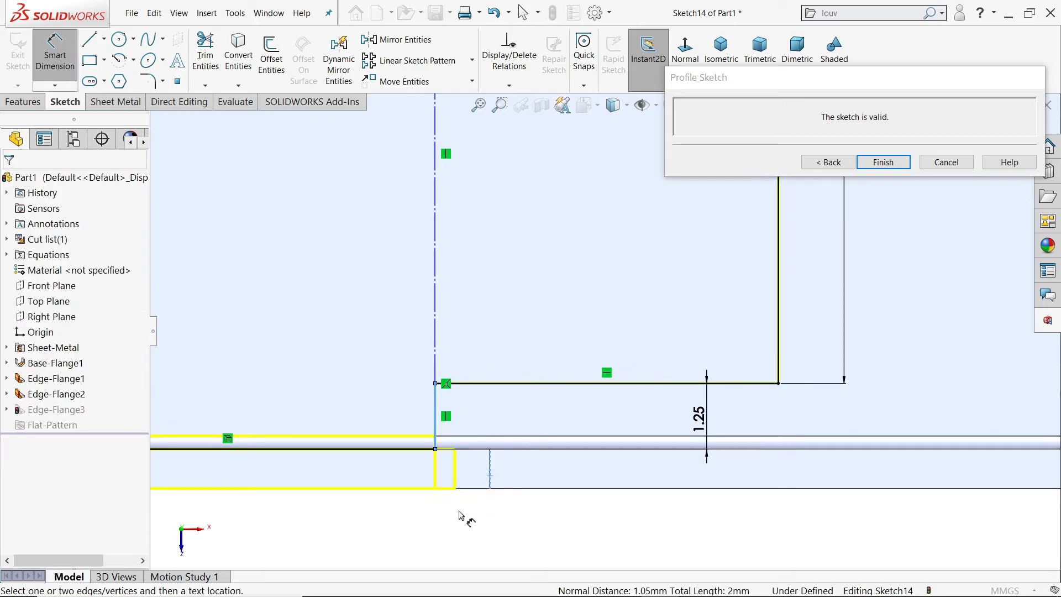
click(467, 514)
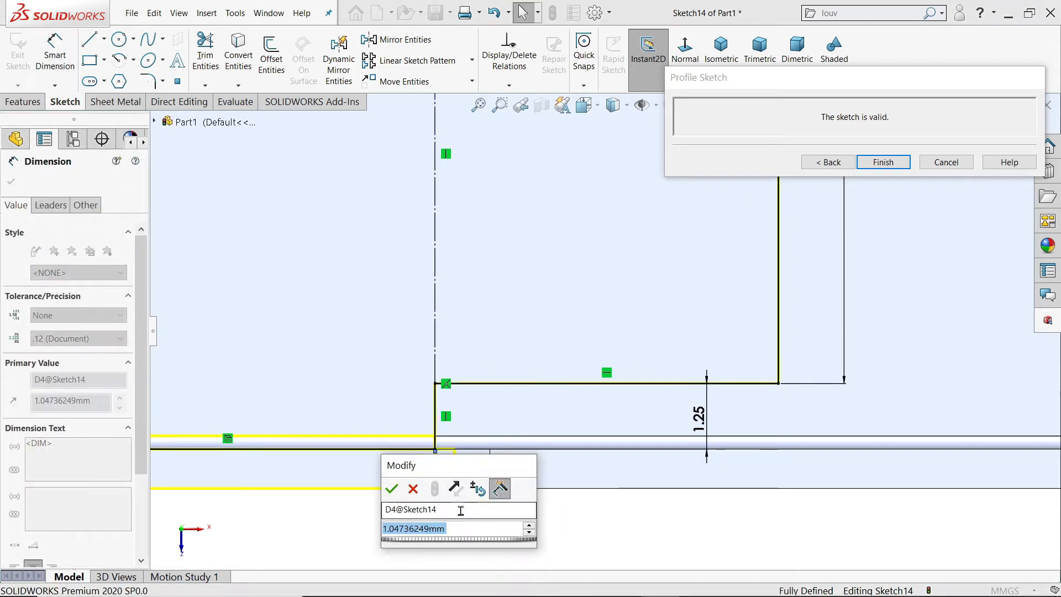
text(0.8)
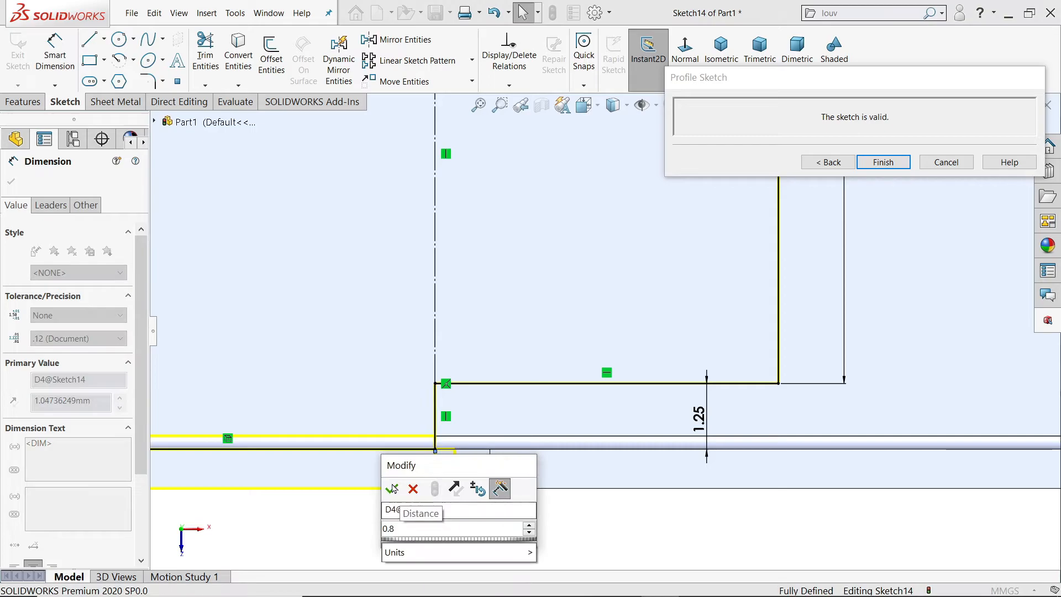
click(392, 489)
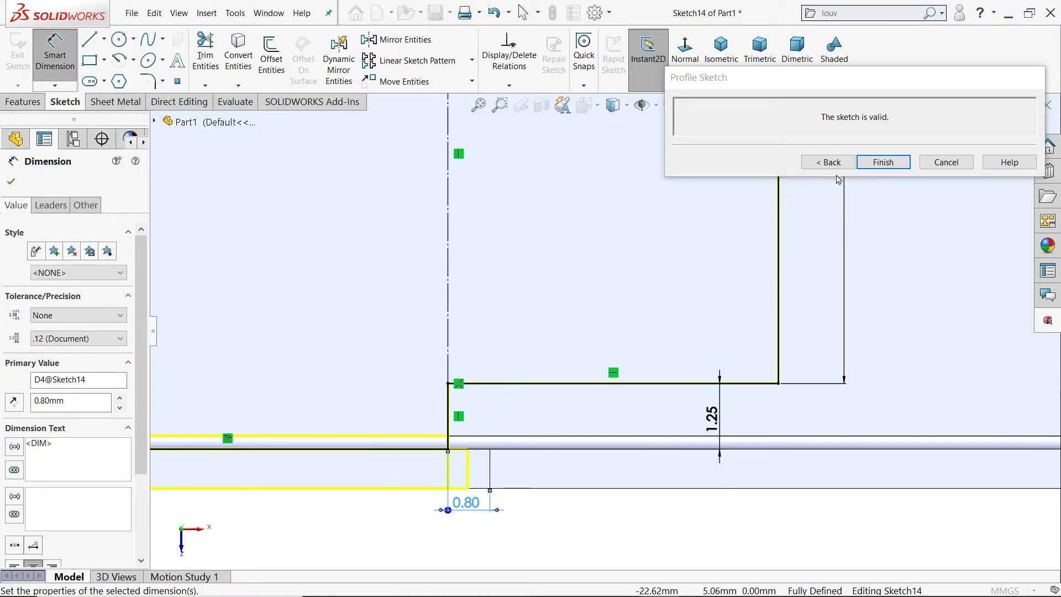
click(881, 162)
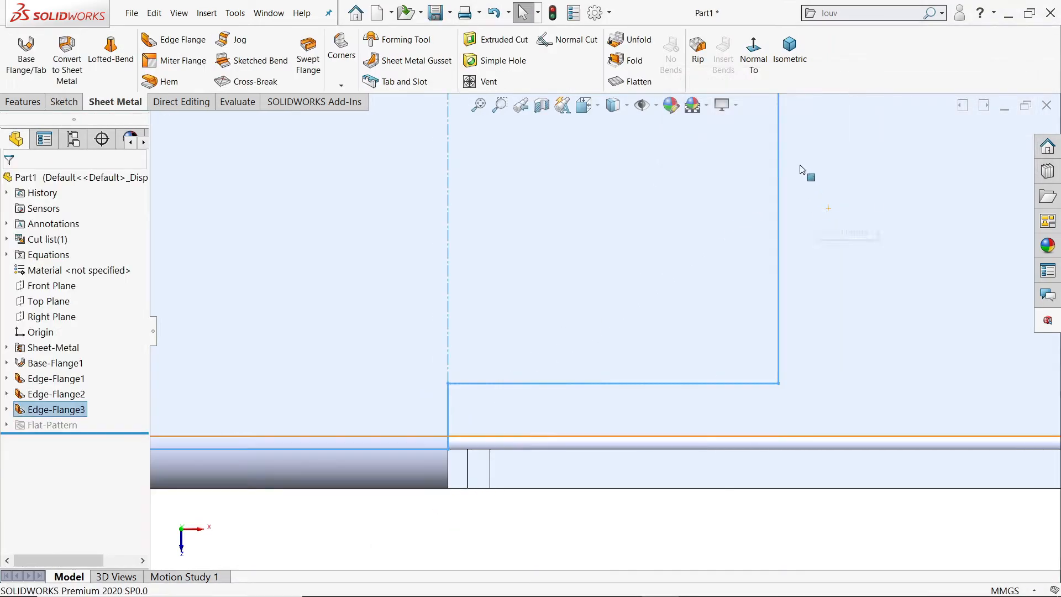
Examine the updated flange's bend end beside the notch and the flange's free end
click(790, 50)
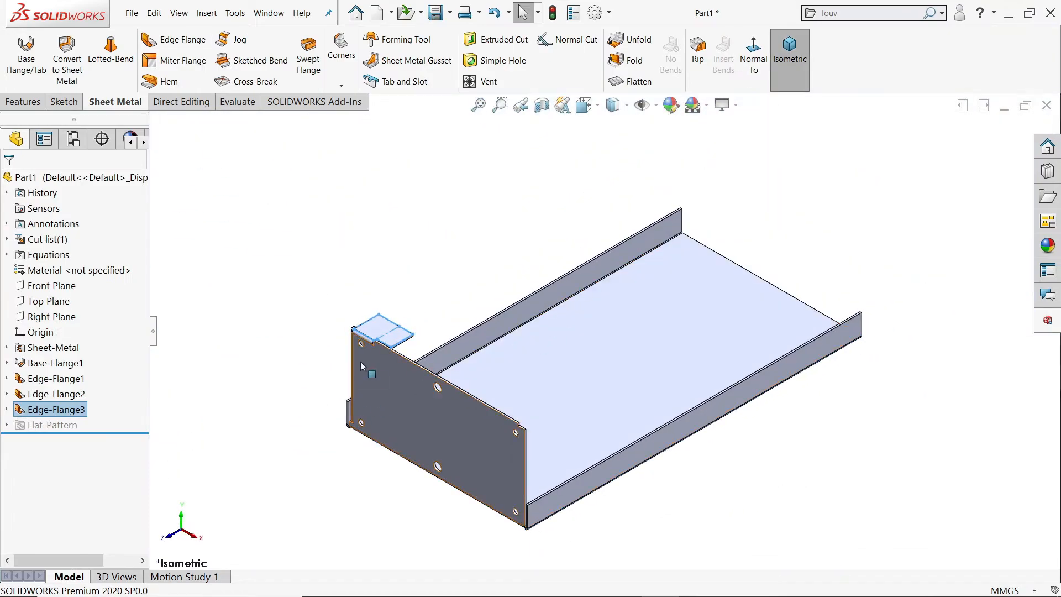
scroll(540, 283, down, 10)
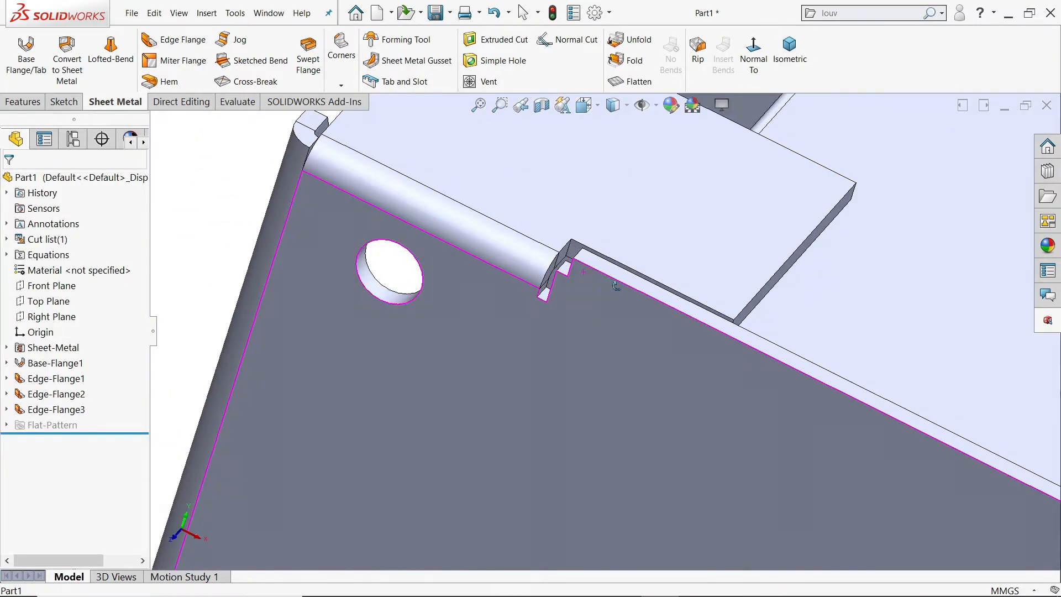
middle_drag(616, 285, 612, 342)
middle_drag(629, 274, 601, 266)
key(ctrl+7)
scroll(507, 347, down, 2)
middle_drag(507, 347, 334, 249)
scroll(333, 249, down, 2)
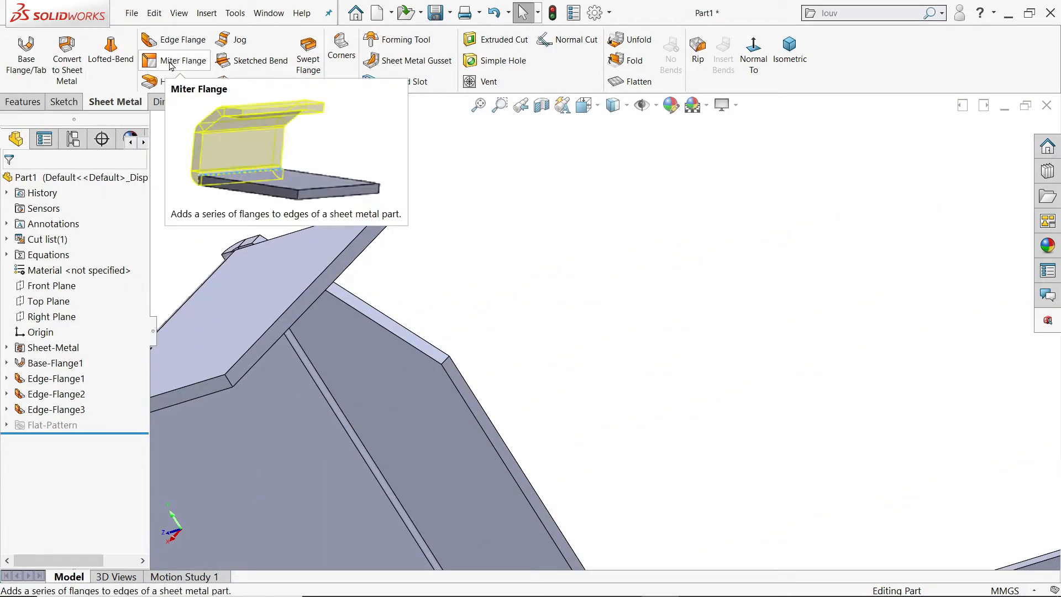
Sketch on the small flange's free end face a sloped line from its upper corner, continuing into a horizontal line about 13.5 mm long
scroll(280, 327, up, 3)
scroll(381, 387, down, 4)
click(423, 316)
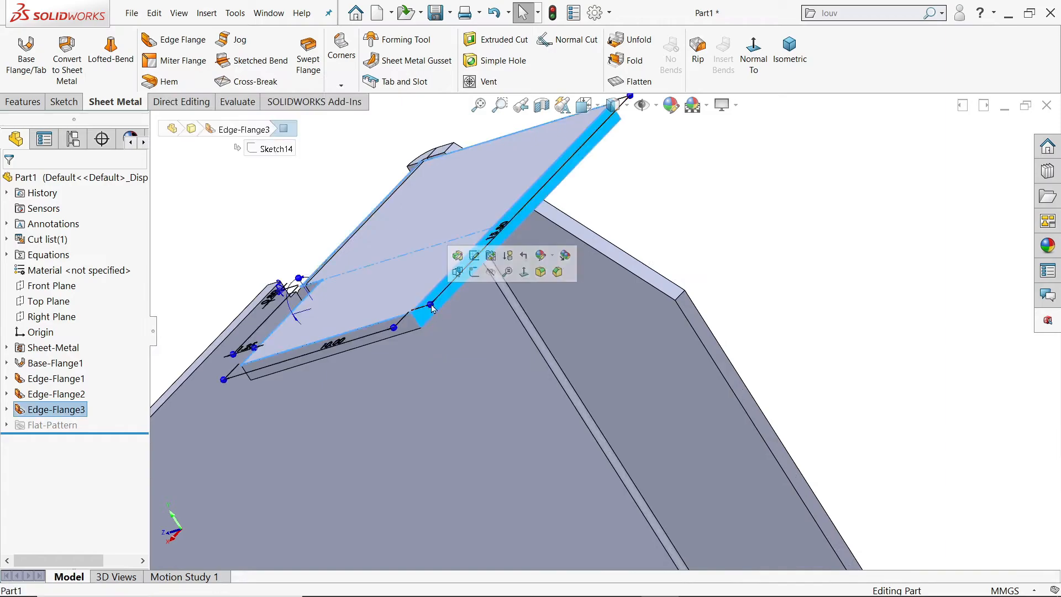
click(542, 272)
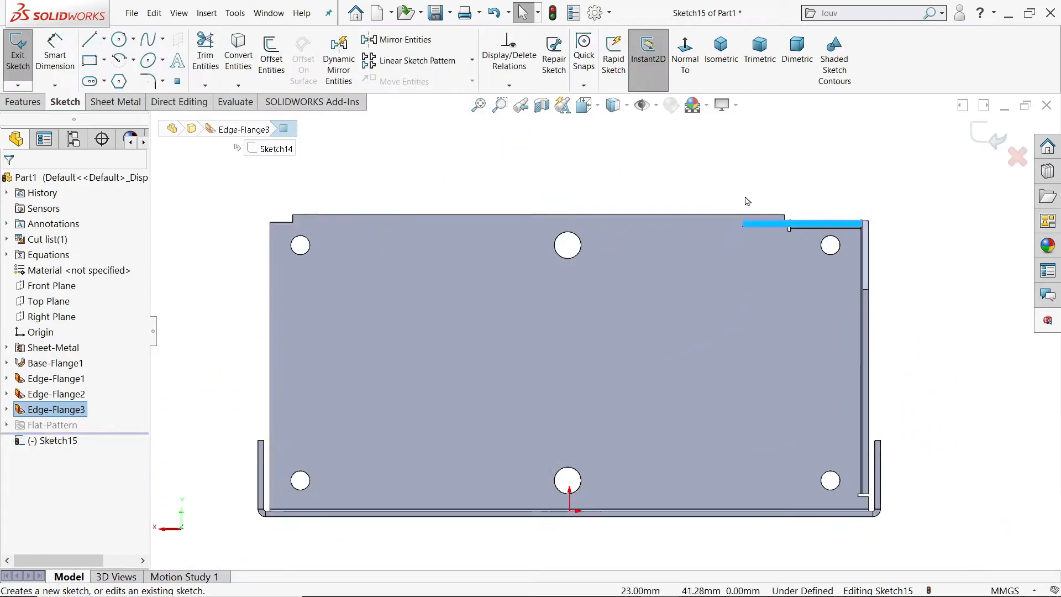
click(92, 44)
scroll(597, 275, down, 2)
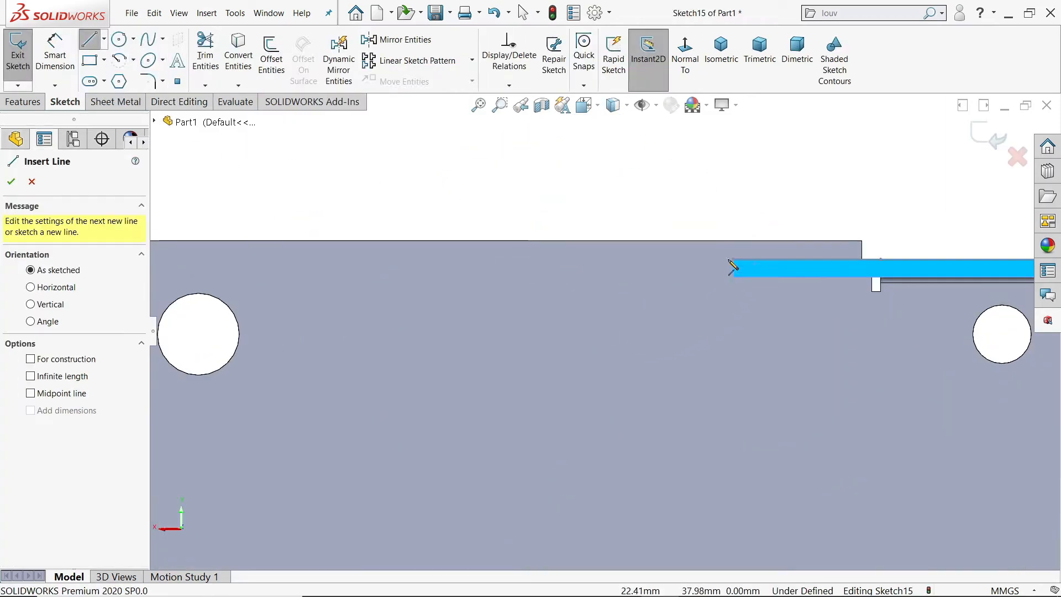
click(734, 269)
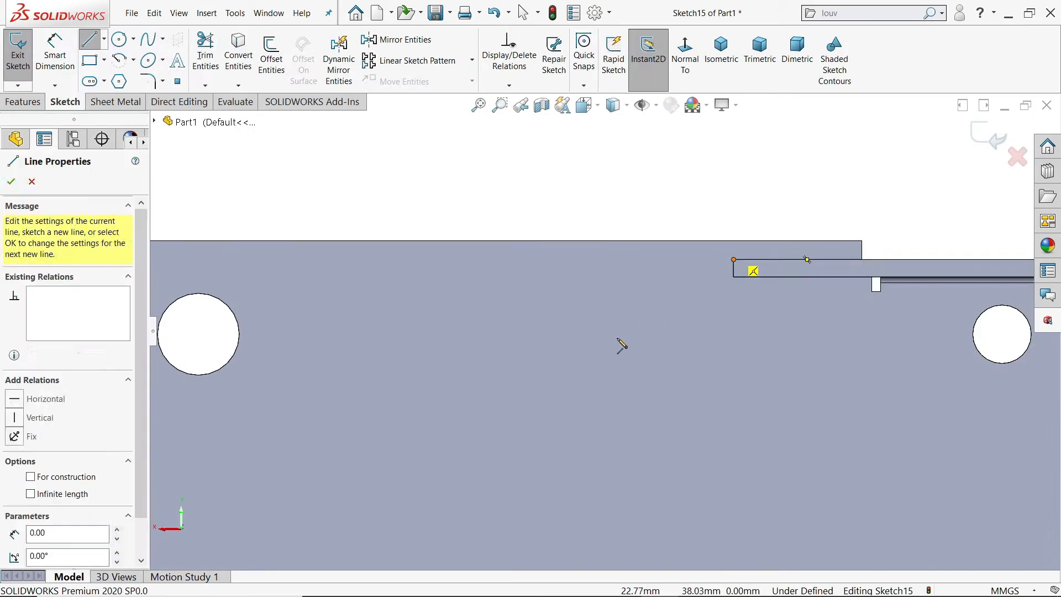
click(575, 385)
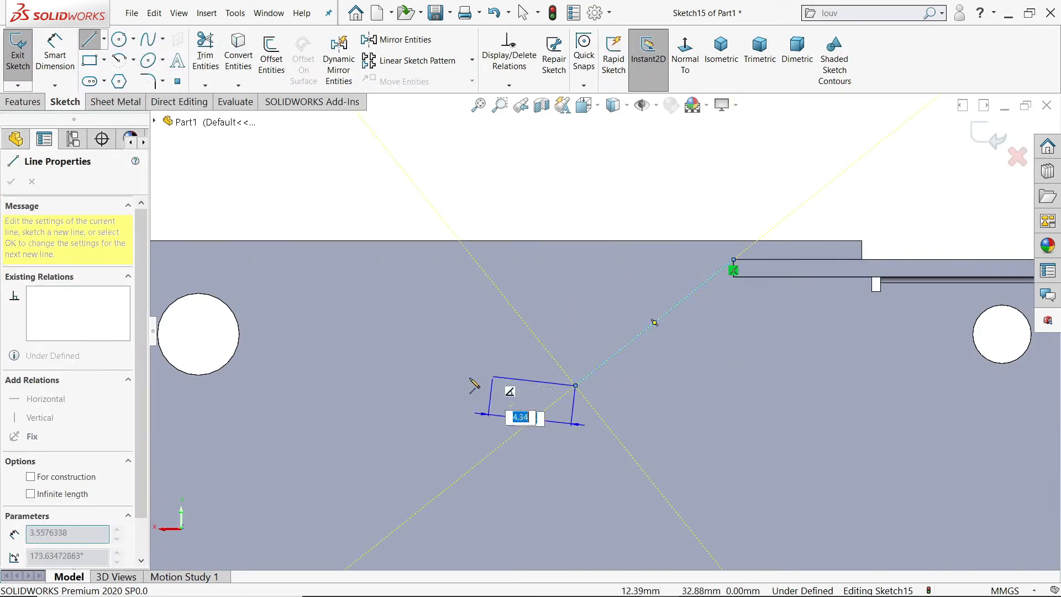
click(261, 385)
right_click(293, 326)
click(330, 333)
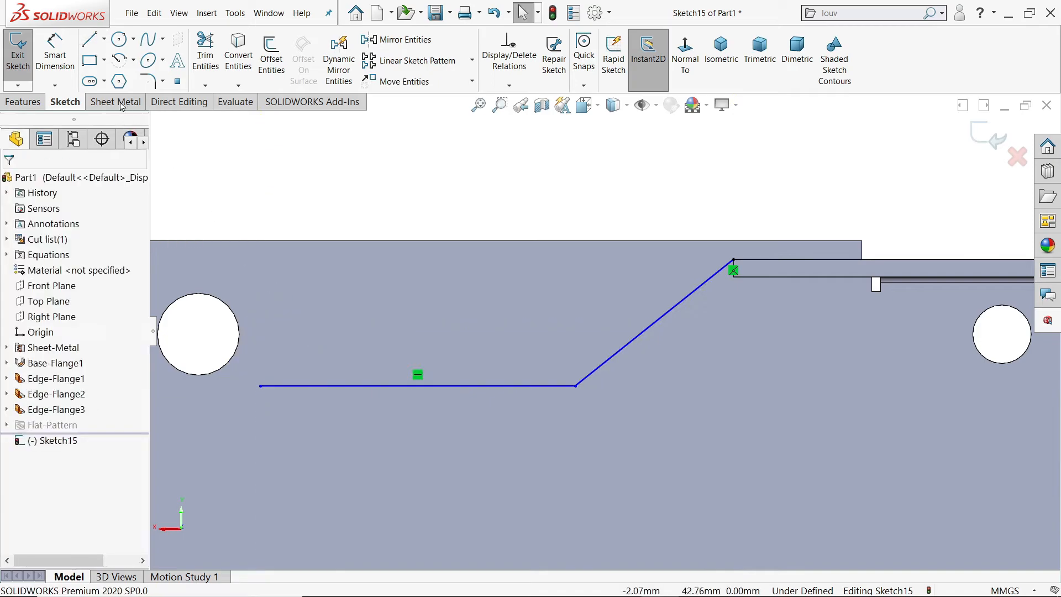
Dimension the sloped line's vertical height to 4 mm and the horizontal line's length to 10 mm
click(708, 286)
key(d)
click(804, 332)
text(4)
key(Return)
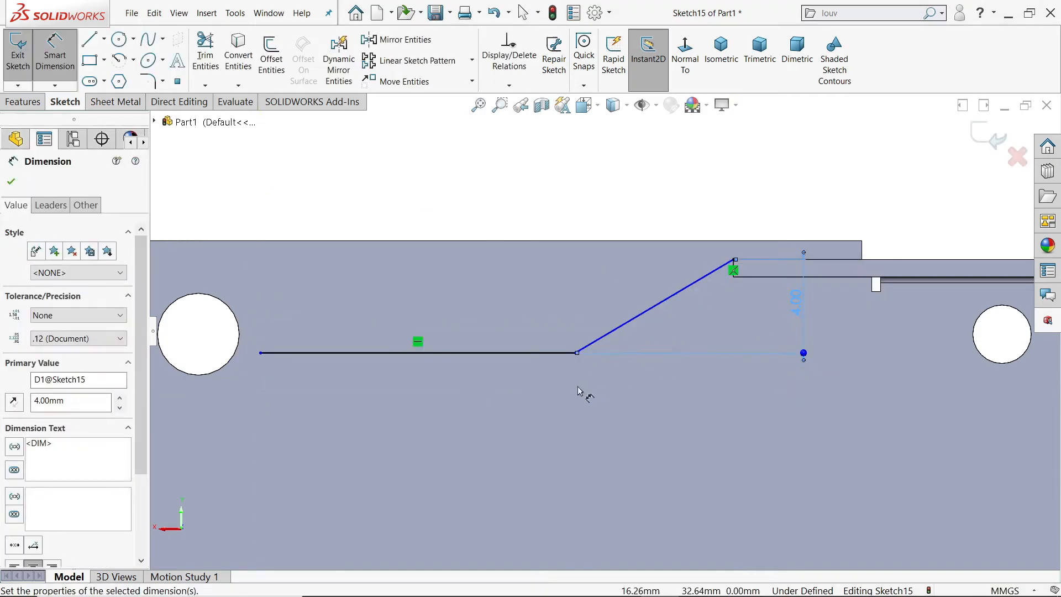
click(511, 355)
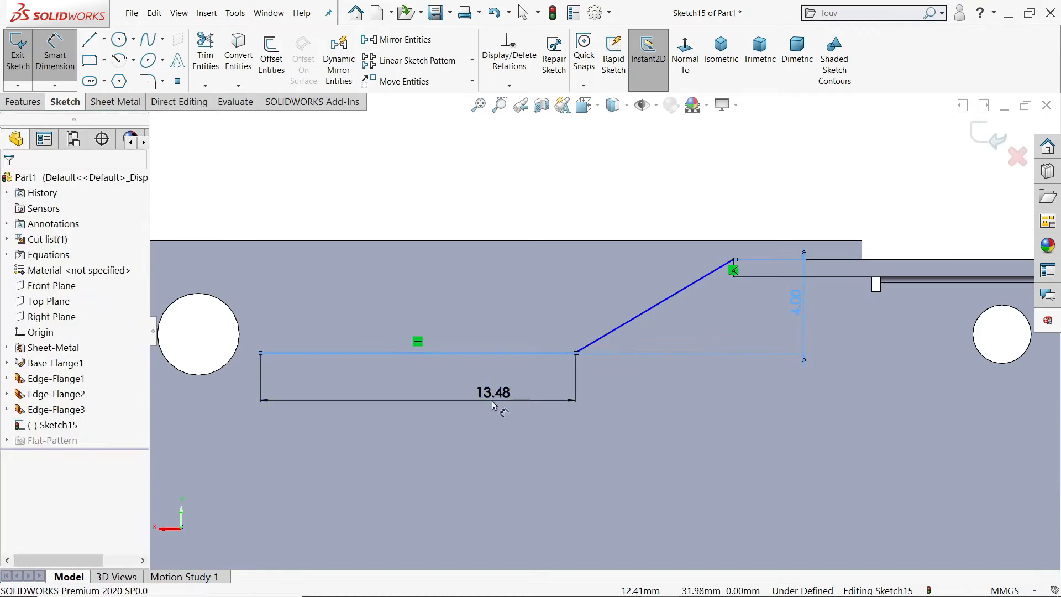
click(491, 408)
text(10)
key(Return)
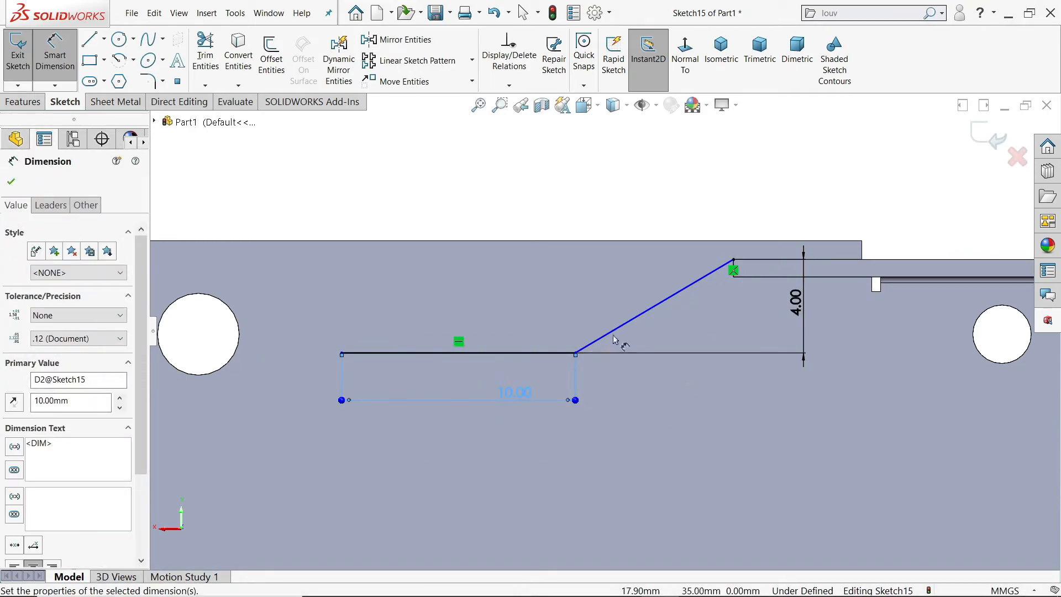
Set the angle between the sloped line and the flange's short vertical end edge to 45 degrees
scroll(757, 283, down, 5)
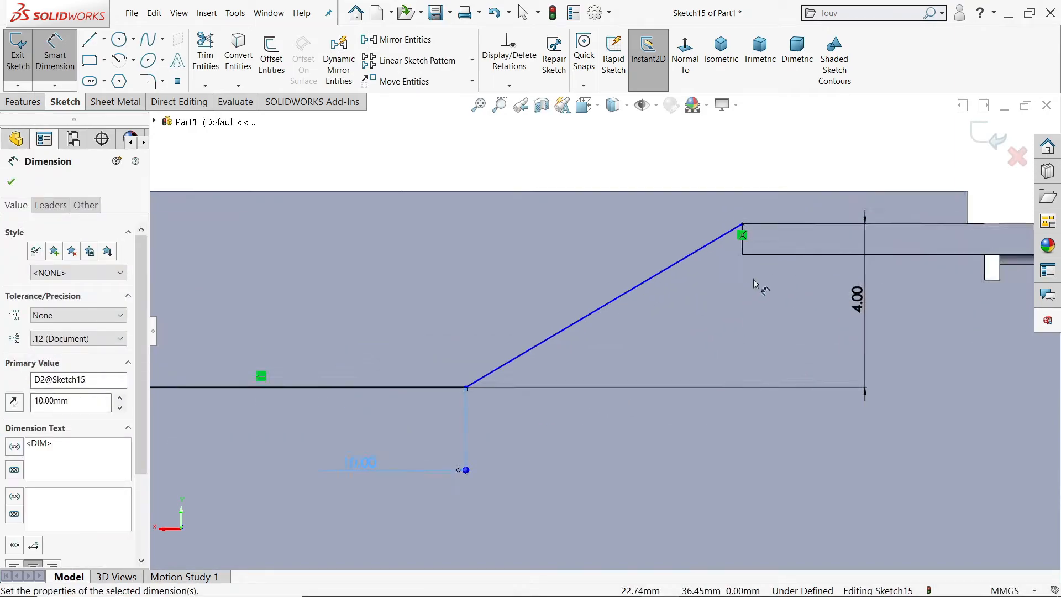
click(660, 247)
click(683, 272)
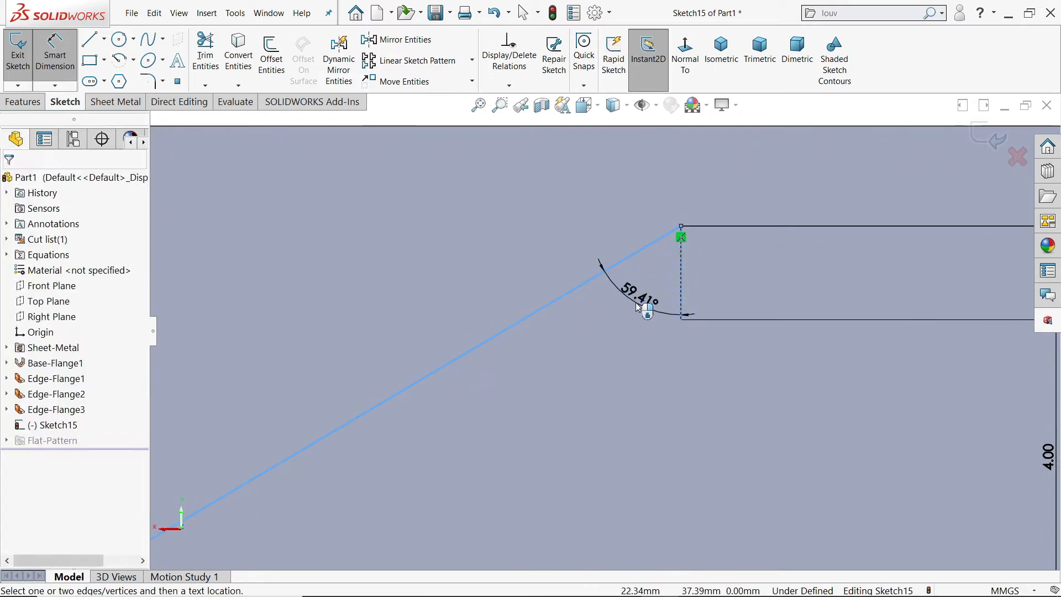
click(642, 301)
text(60)
key(Return)
scroll(693, 326, up, 5)
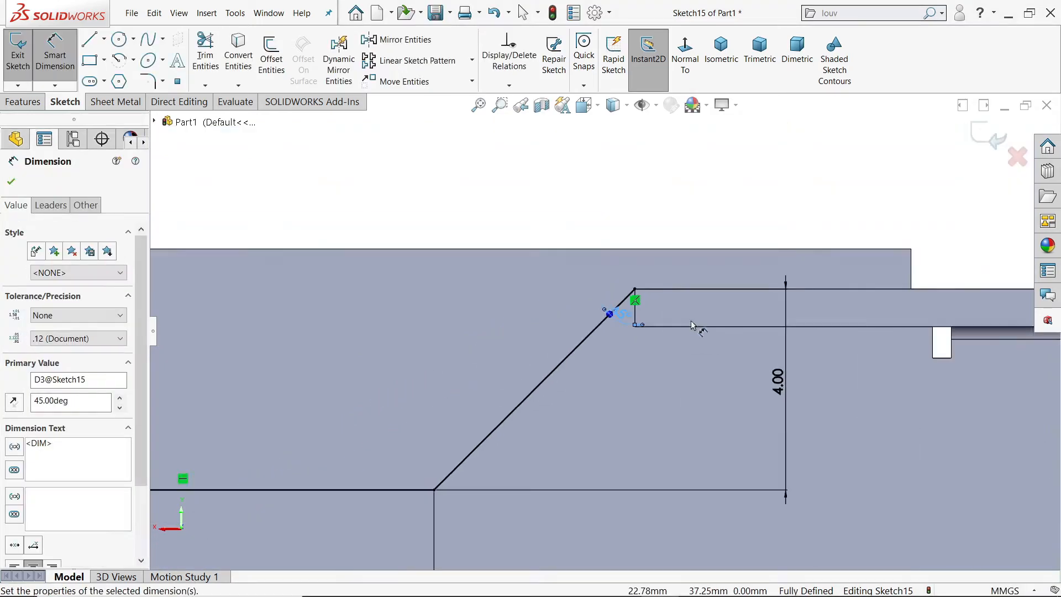
Create a miter flange from the line profile along the small flange's end edge, using the default radius
middle_drag(690, 323, 715, 400)
scroll(698, 440, up, 2)
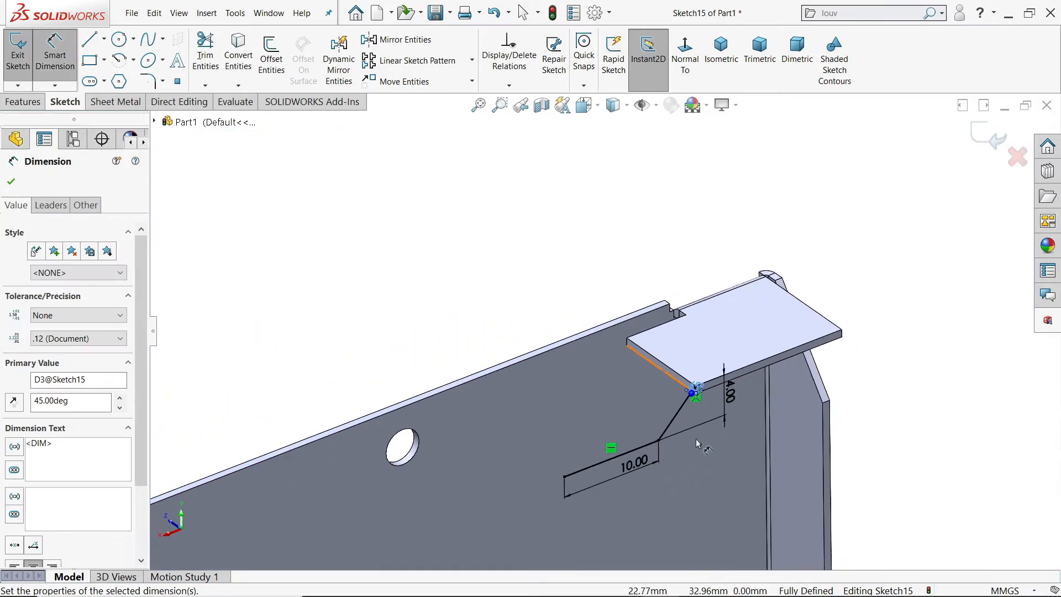
scroll(685, 433, down, 3)
click(109, 105)
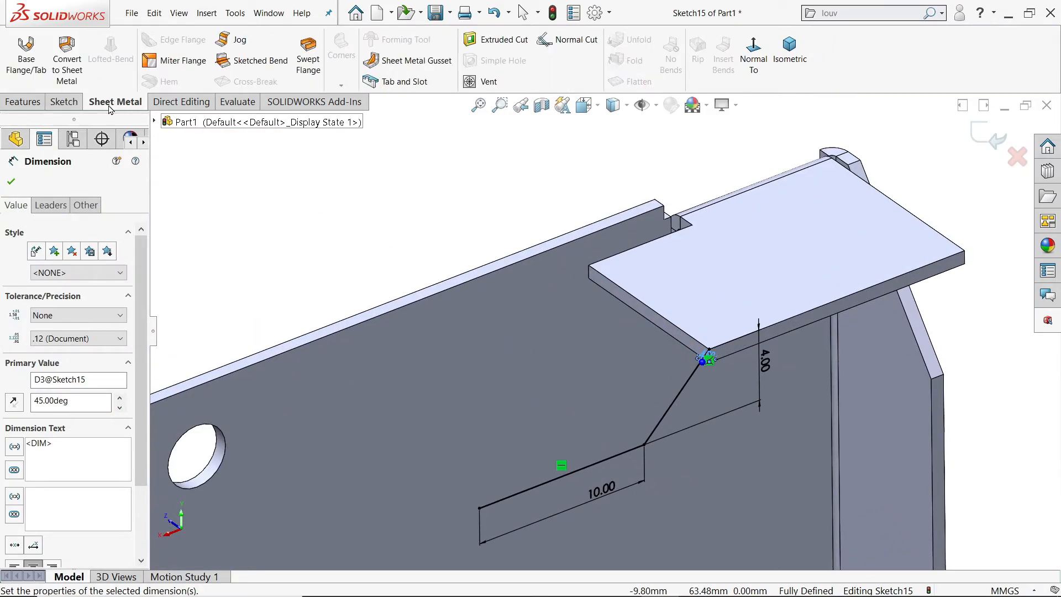
click(174, 62)
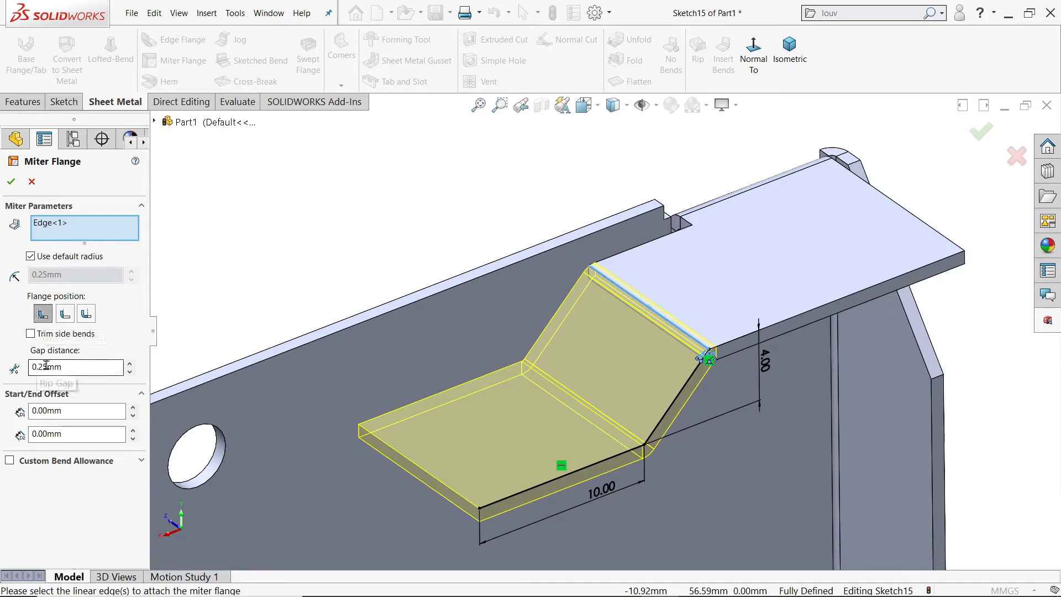
click(11, 186)
Edit the small edge flange carrying the stepped tab and change its flange position to Material Outside
middle_drag(492, 296, 496, 270)
scroll(697, 262, down, 3)
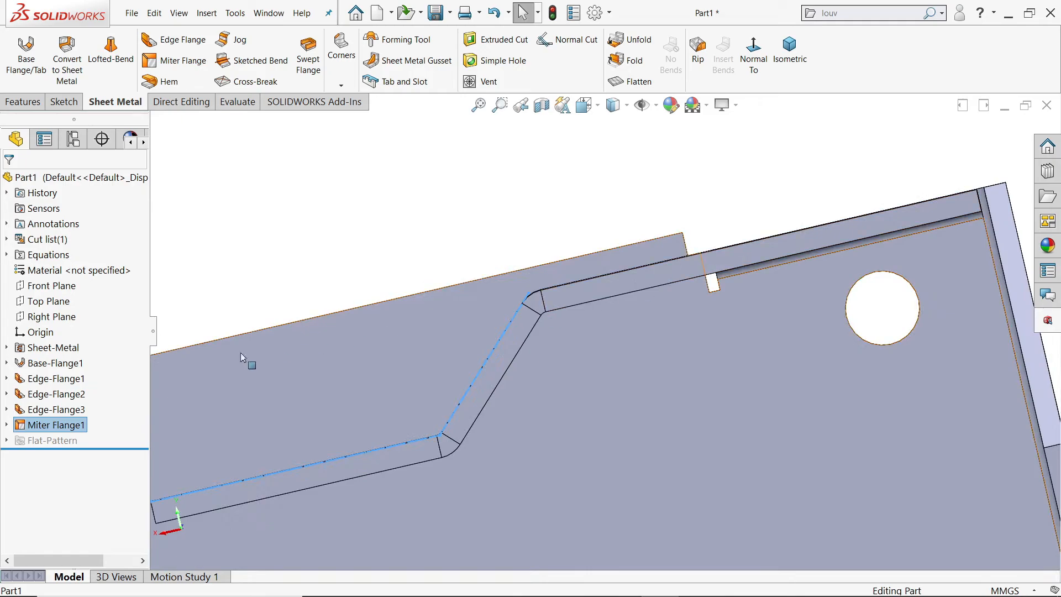
click(28, 419)
click(32, 380)
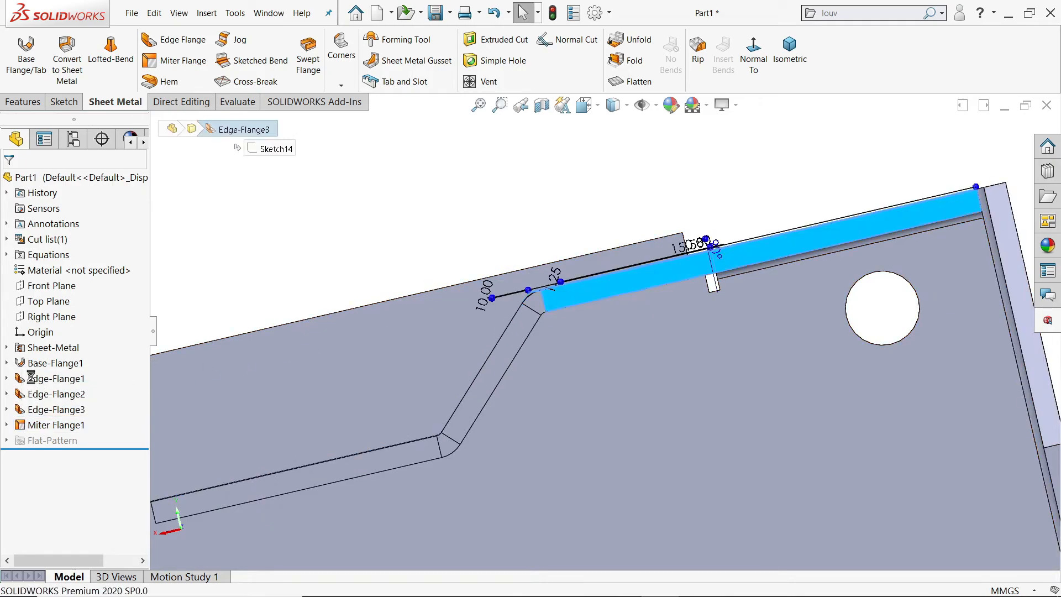
scroll(133, 353, down, 3)
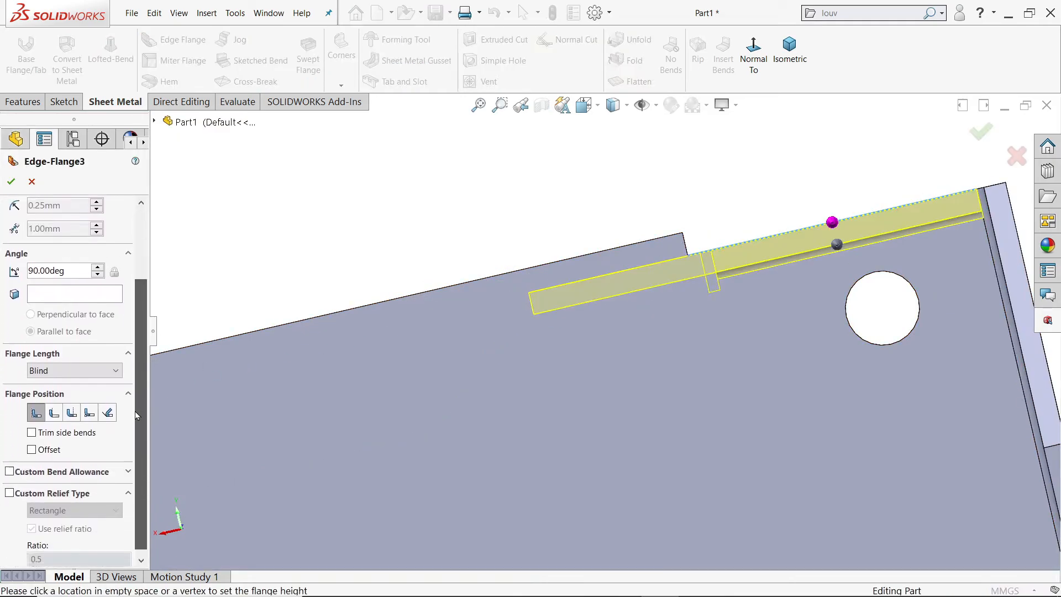
click(54, 409)
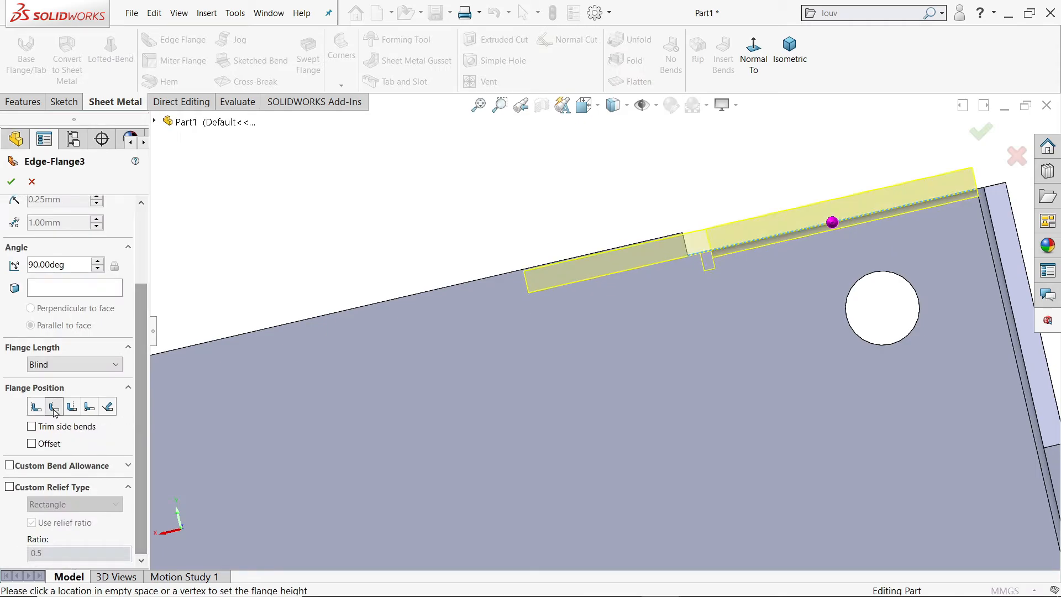
click(10, 181)
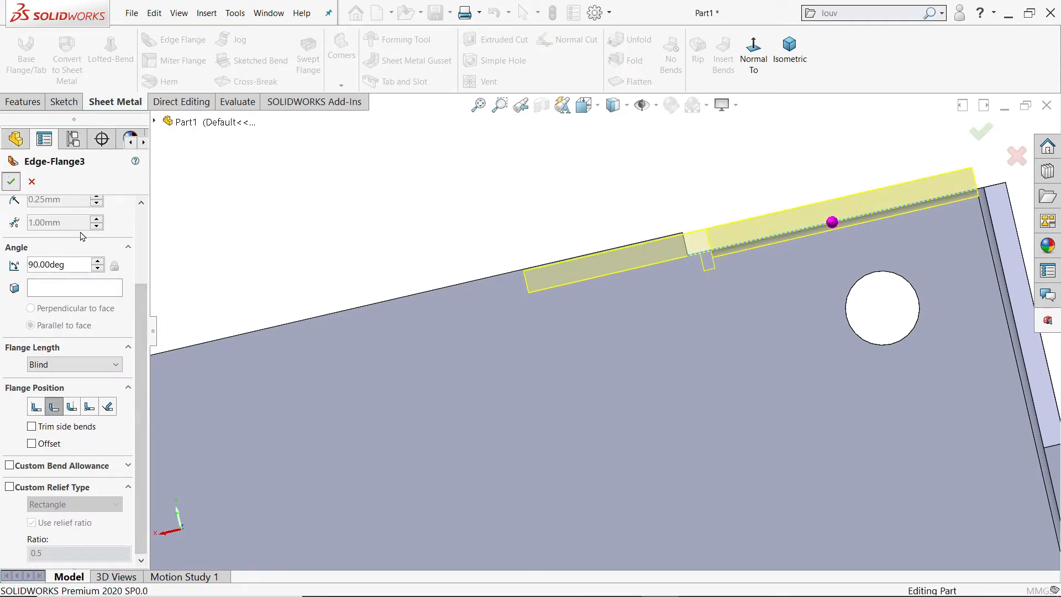
Start an edge flange on the perforated wall's vertical edge, opposite the stepped tab, and open its profile sketch for editing
middle_drag(399, 274, 502, 354)
scroll(515, 359, up, 7)
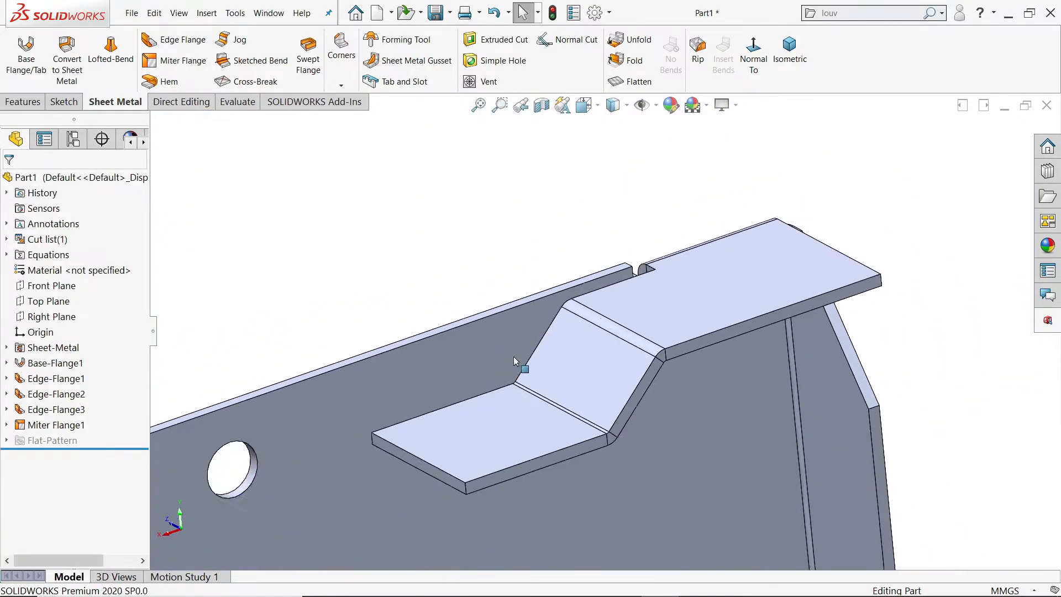
middle_drag(646, 366, 677, 360)
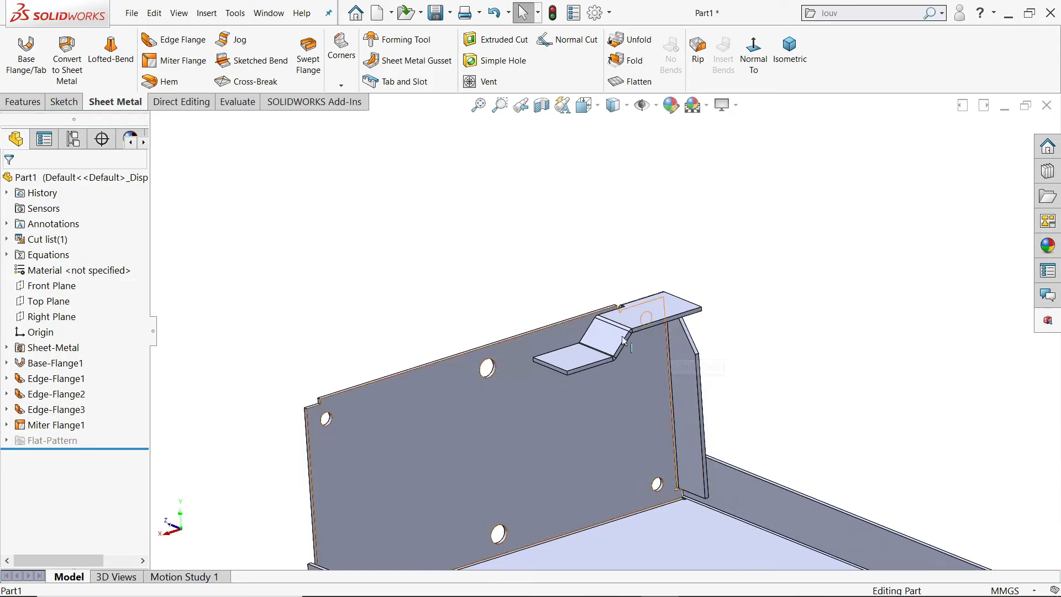
click(183, 40)
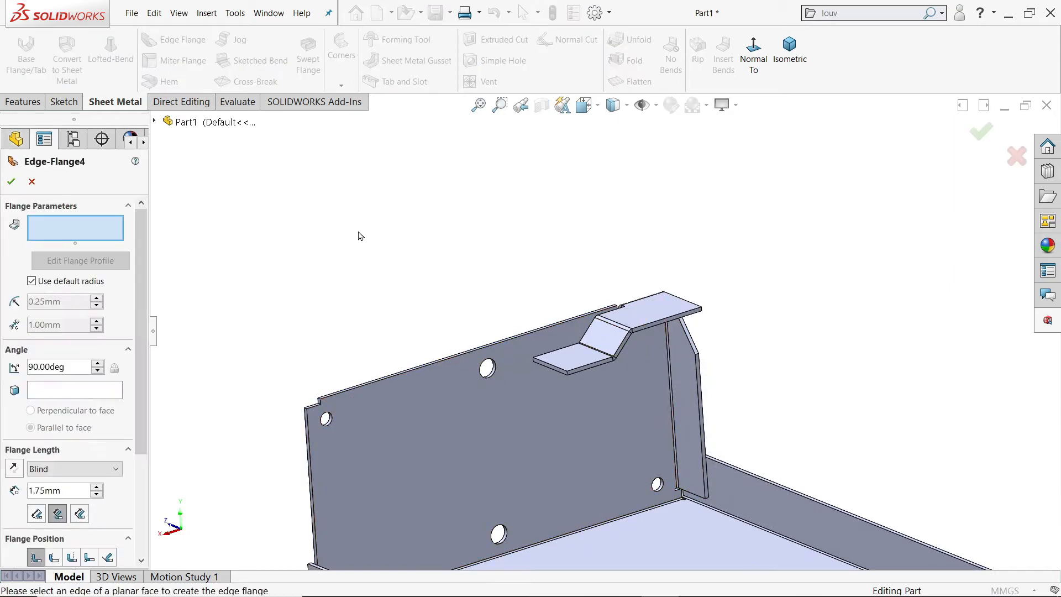
scroll(432, 443, down, 2)
scroll(433, 444, down, 3)
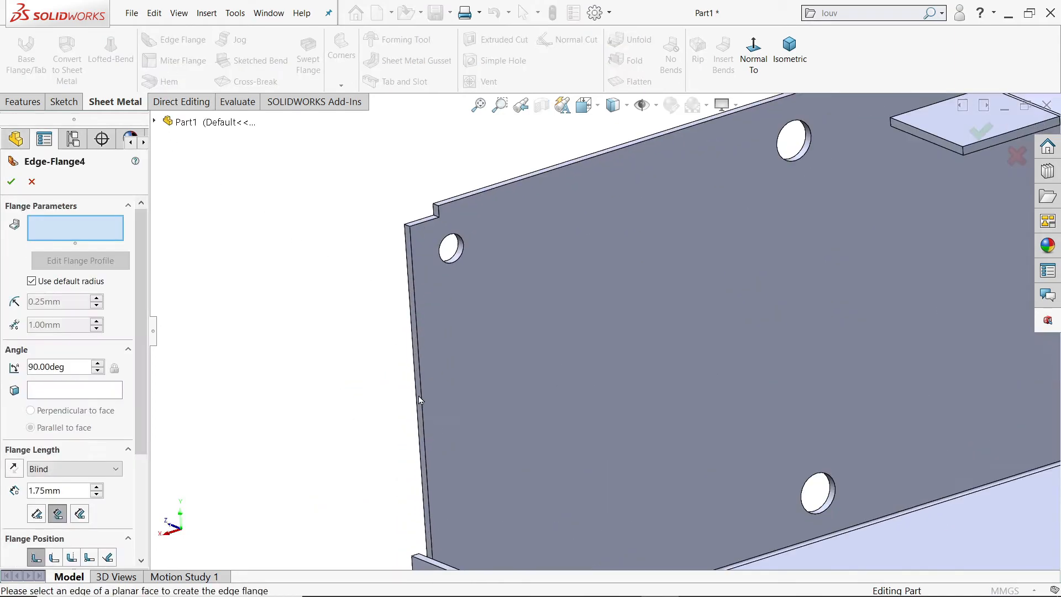
click(423, 399)
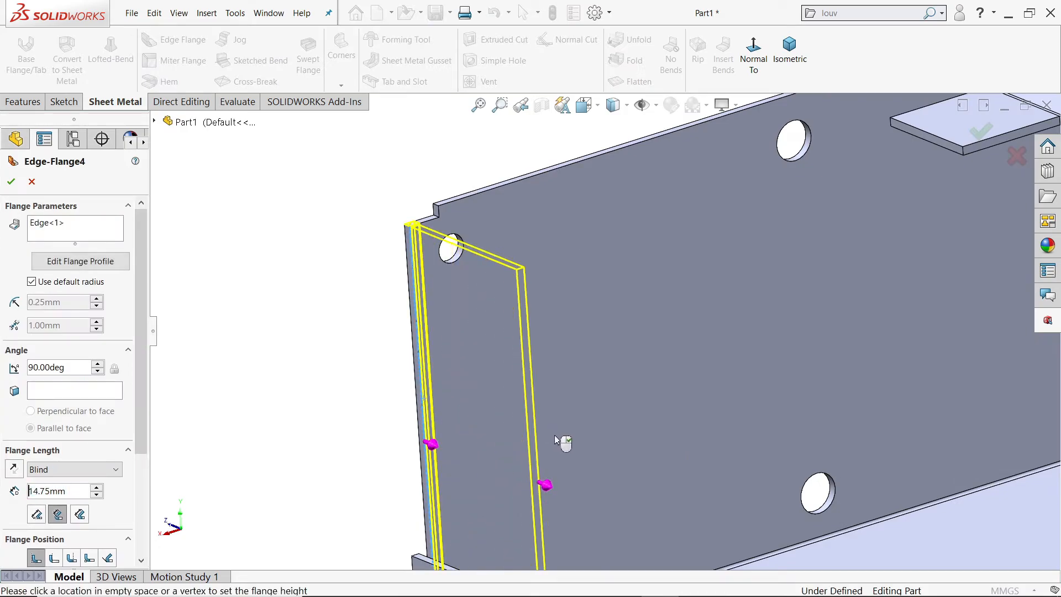
click(107, 264)
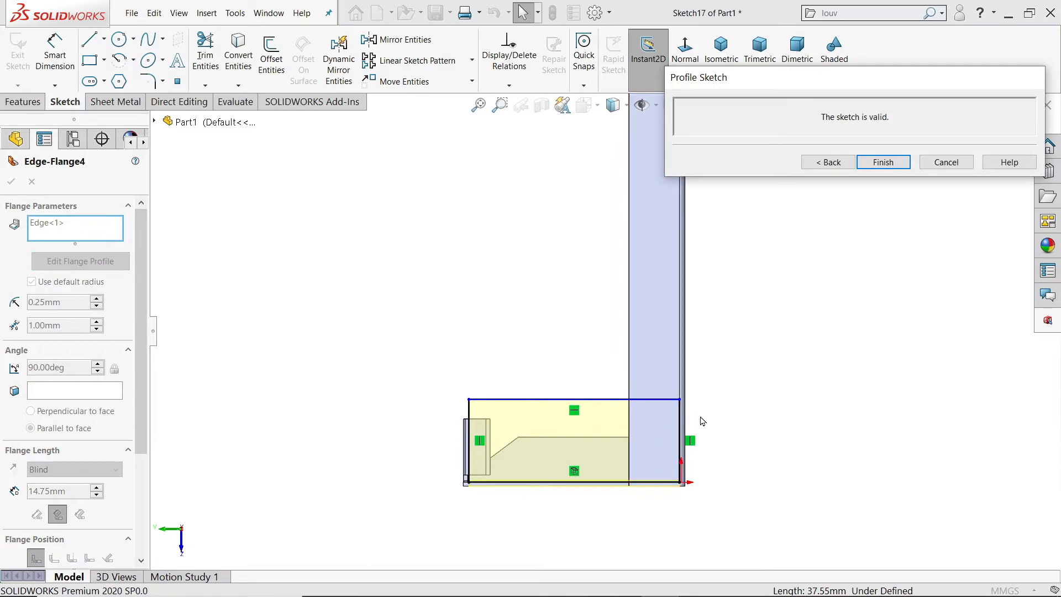
Pull the flange profile's lower end line inward and dimension its gap from the wall's bend edge to 2 mm
scroll(663, 450, down, 3)
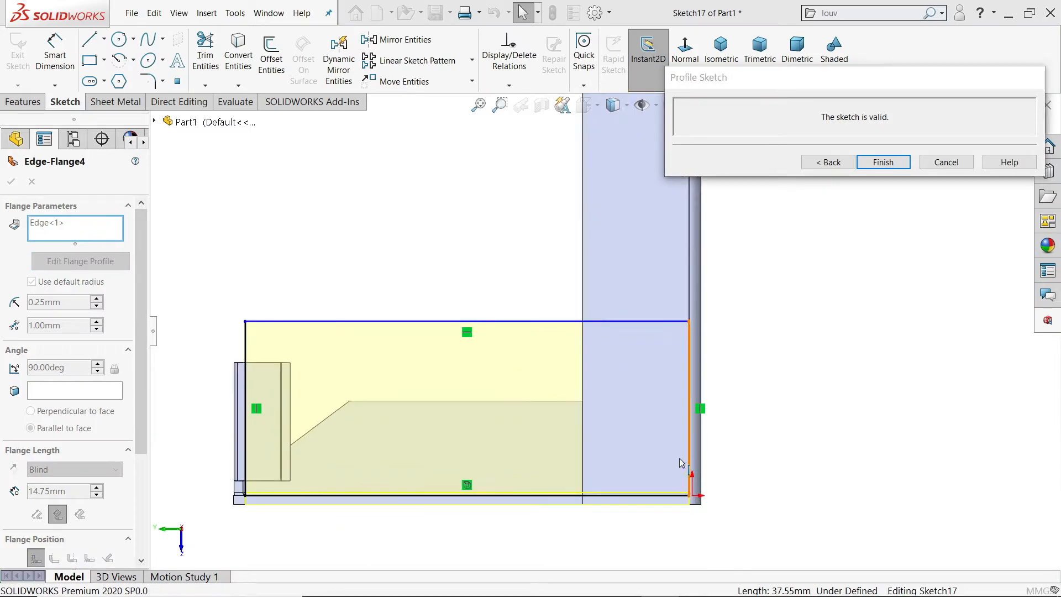
drag(691, 467, 665, 420)
click(52, 61)
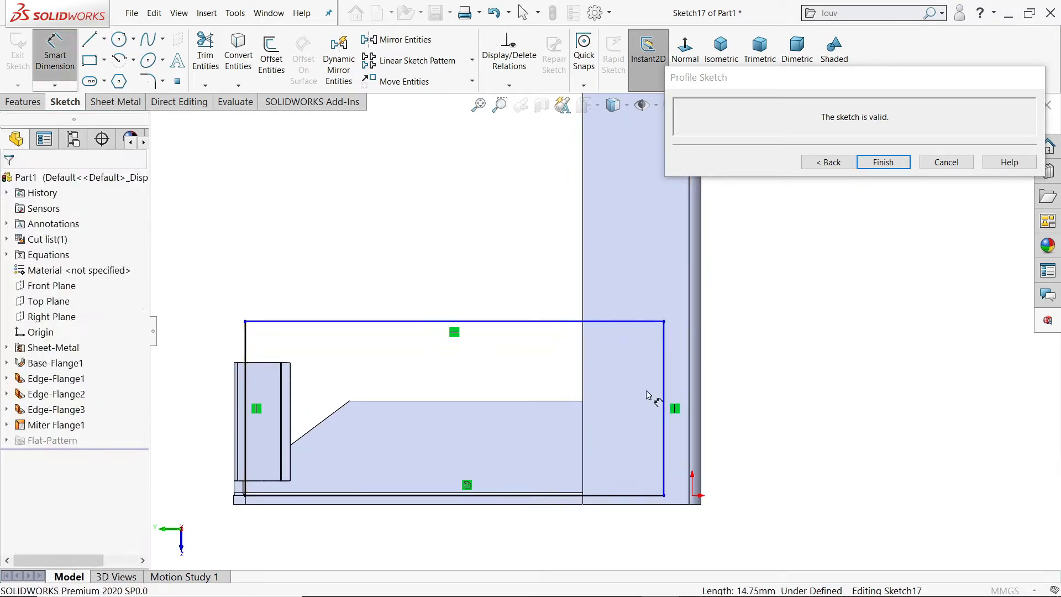
click(665, 406)
click(689, 405)
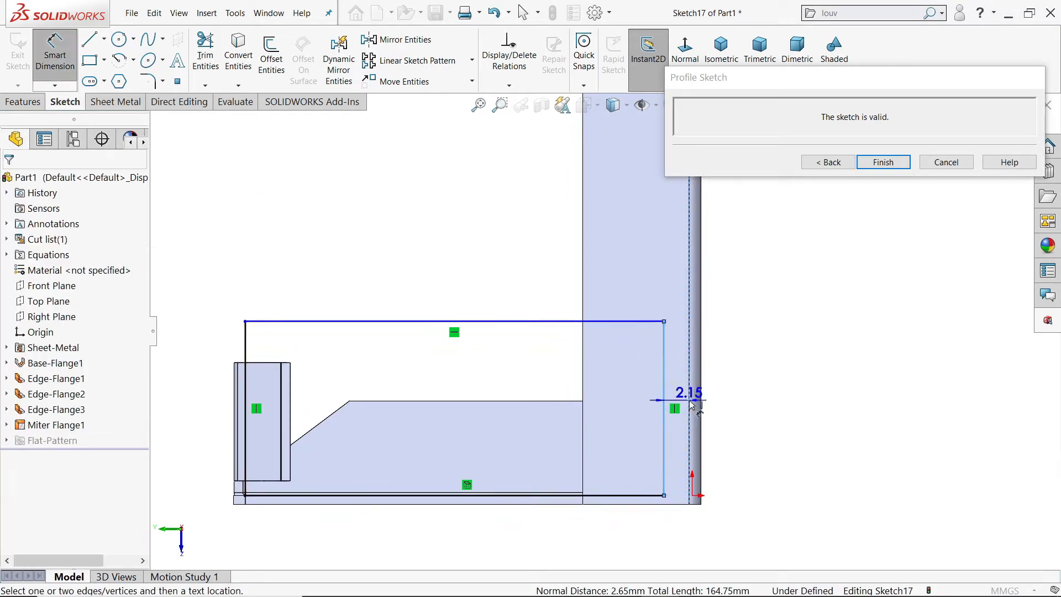
click(677, 312)
text(2)
key(Return)
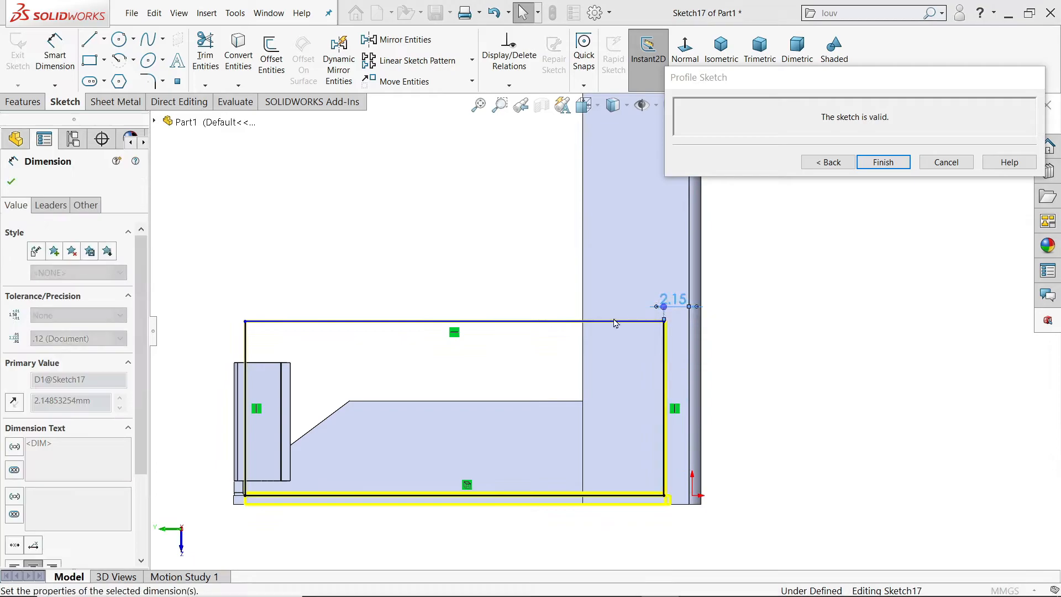
Dimension the flange profile's length to 30 mm and create the 90-degree edge flange with the Material Inside position
click(247, 364)
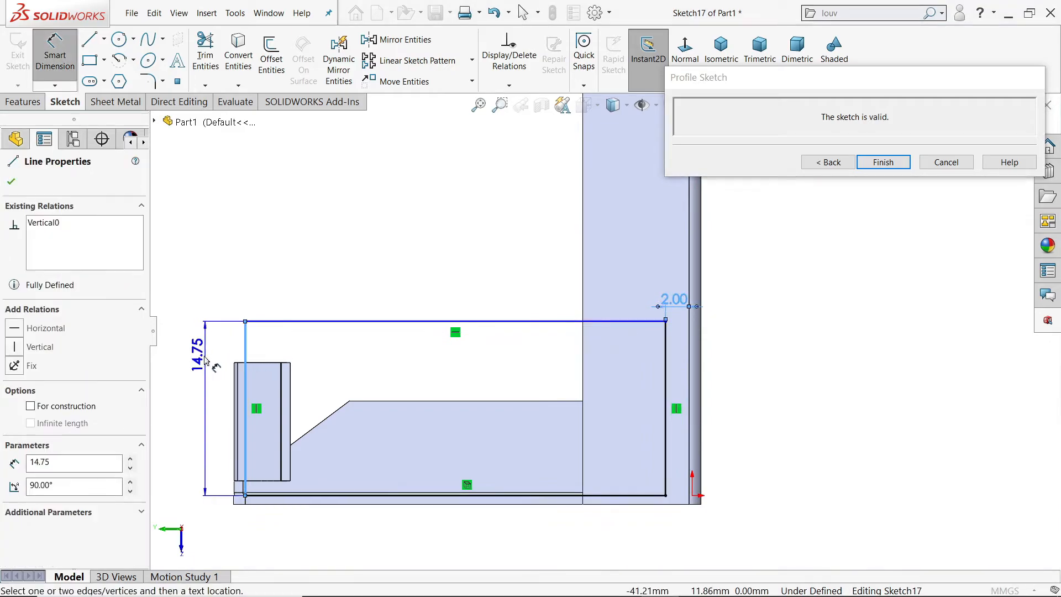
click(203, 355)
key(Return)
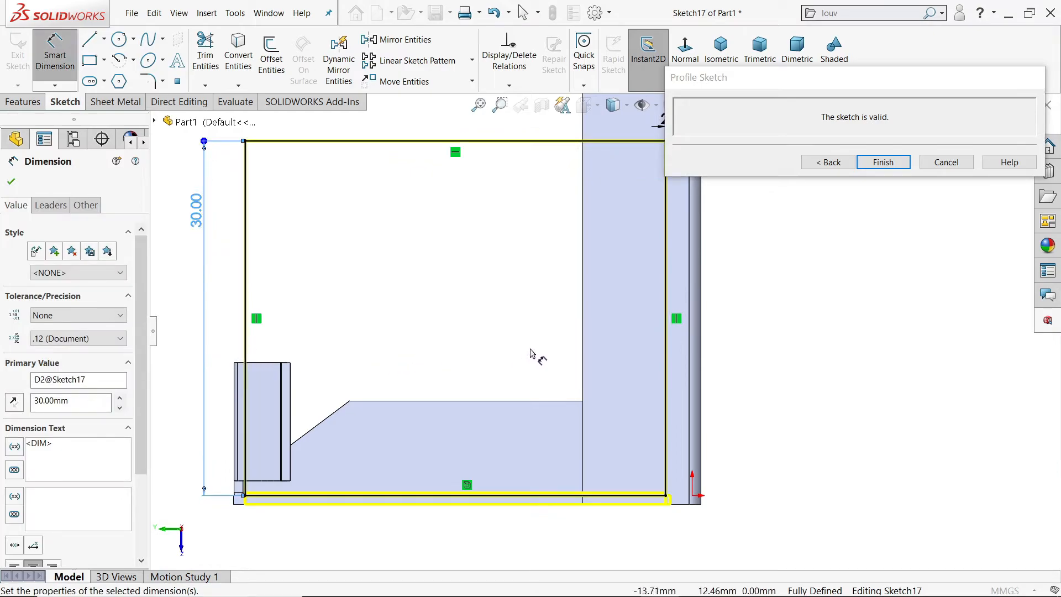
scroll(531, 354, up, 3)
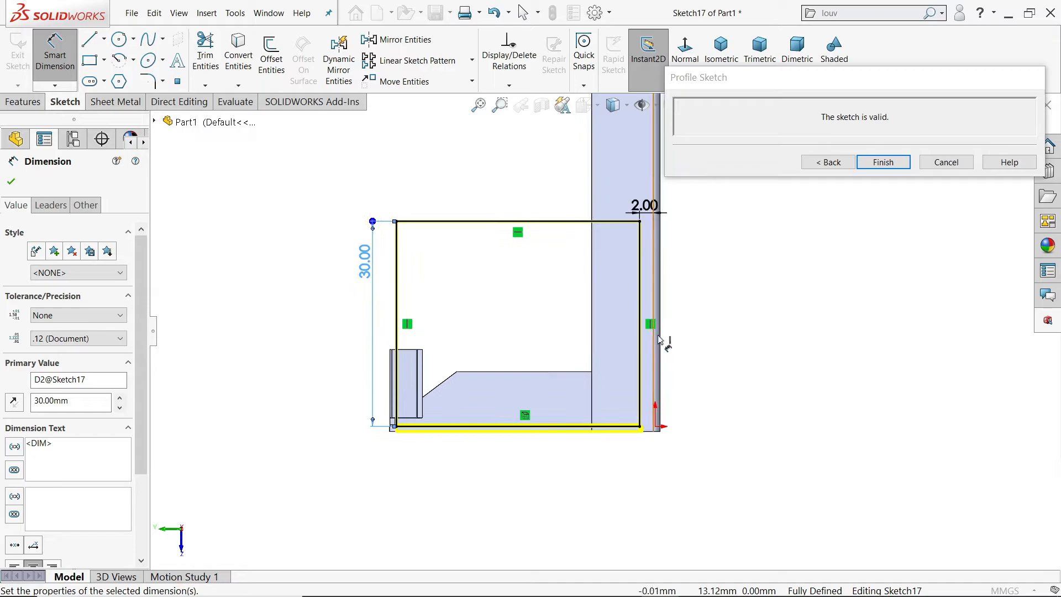
click(828, 162)
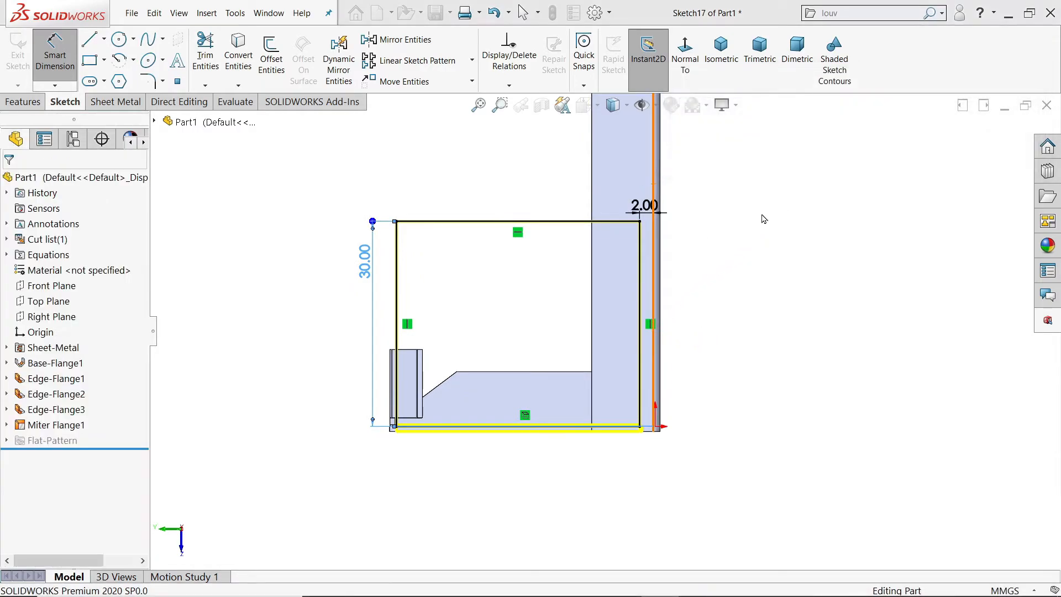
scroll(143, 372, down, 3)
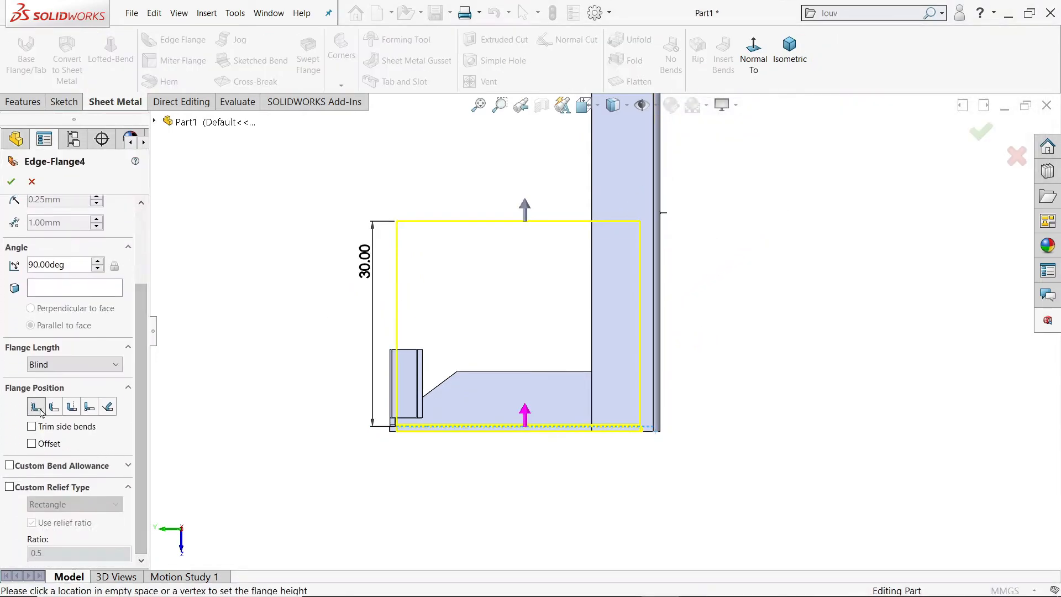
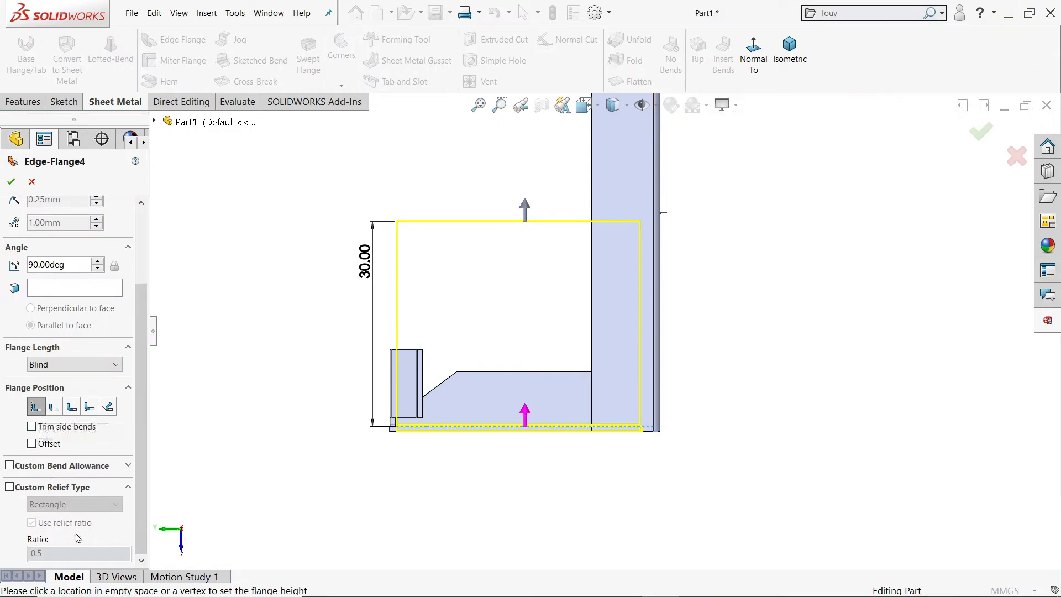
click(12, 183)
Start a sketch on the flat face of the narrow flange with the sloped corner
middle_drag(275, 357, 498, 382)
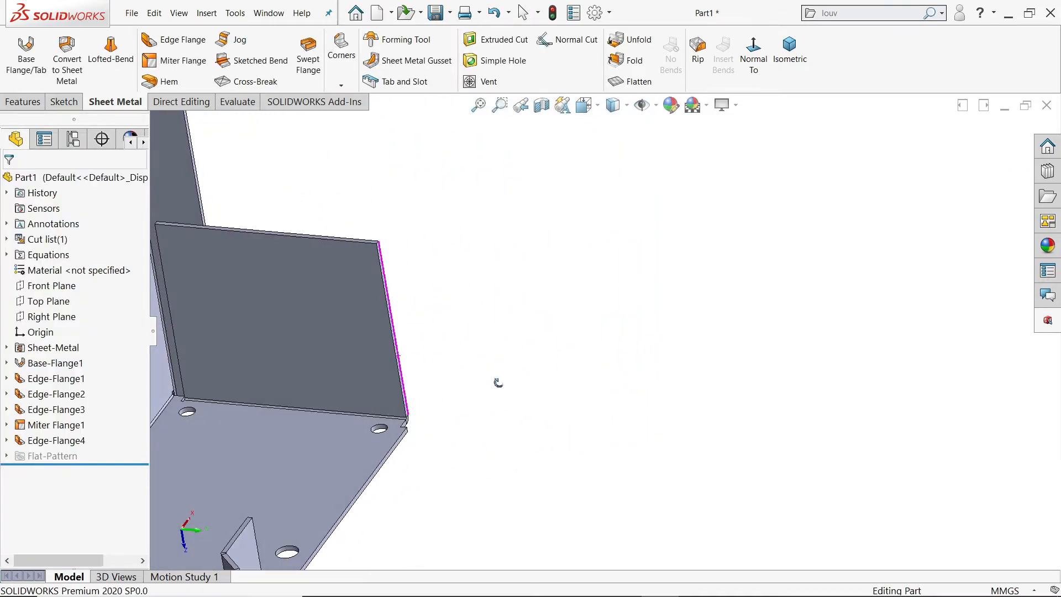
scroll(241, 401, down, 3)
scroll(326, 343, up, 2)
scroll(389, 267, down, 3)
middle_drag(435, 287, 412, 275)
scroll(562, 436, up, 3)
middle_drag(562, 436, 544, 337)
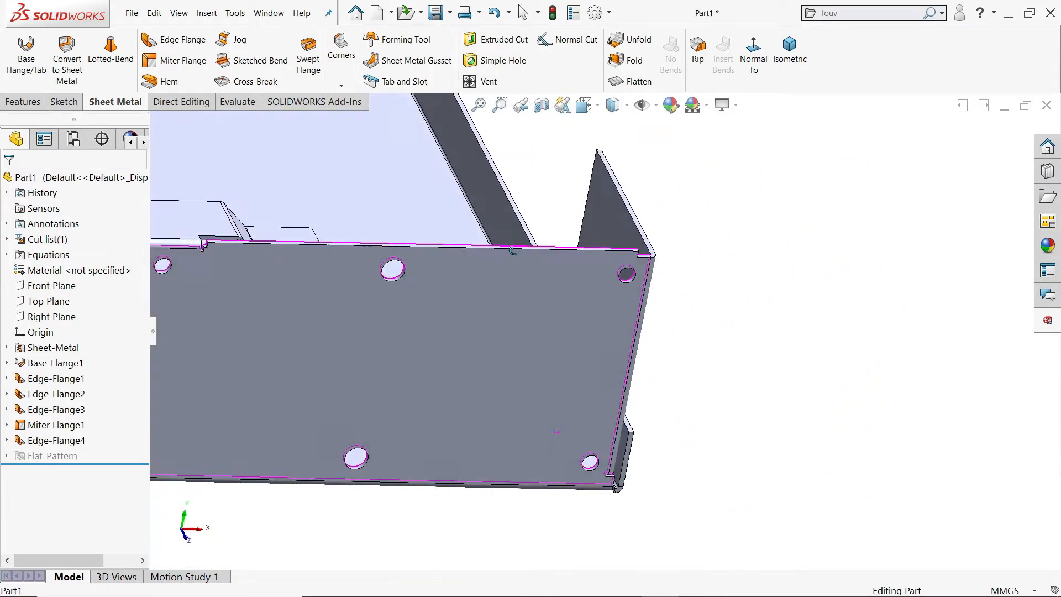
middle_drag(470, 345, 397, 316)
scroll(400, 313, down, 2)
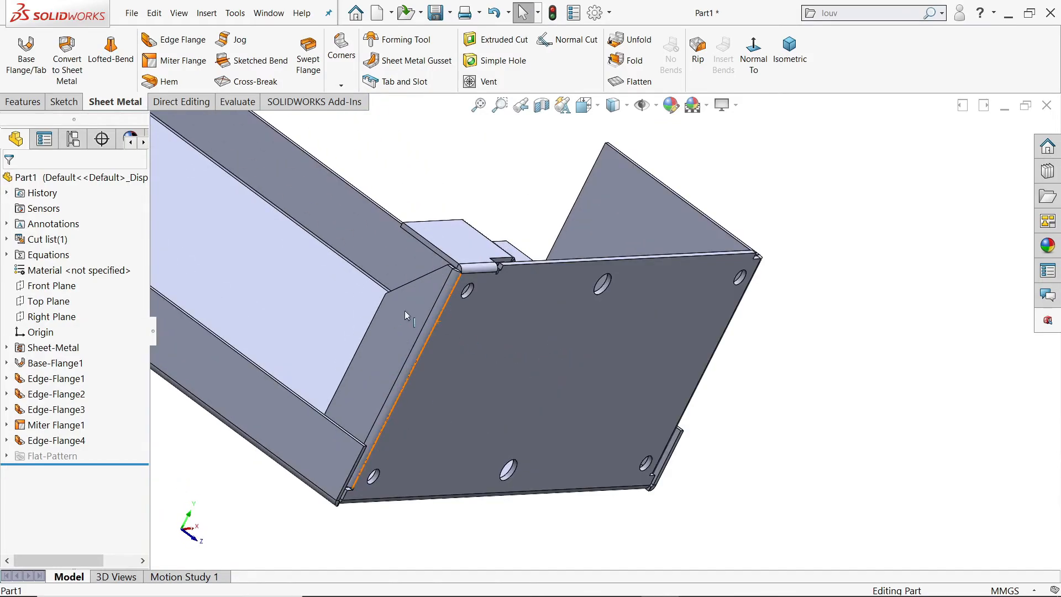
click(406, 312)
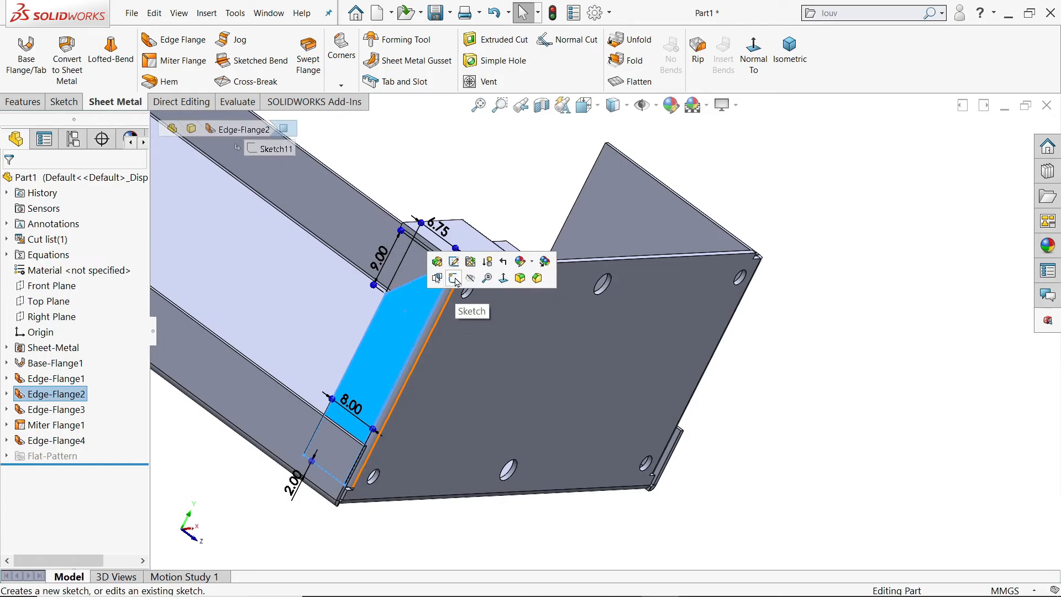
click(454, 279)
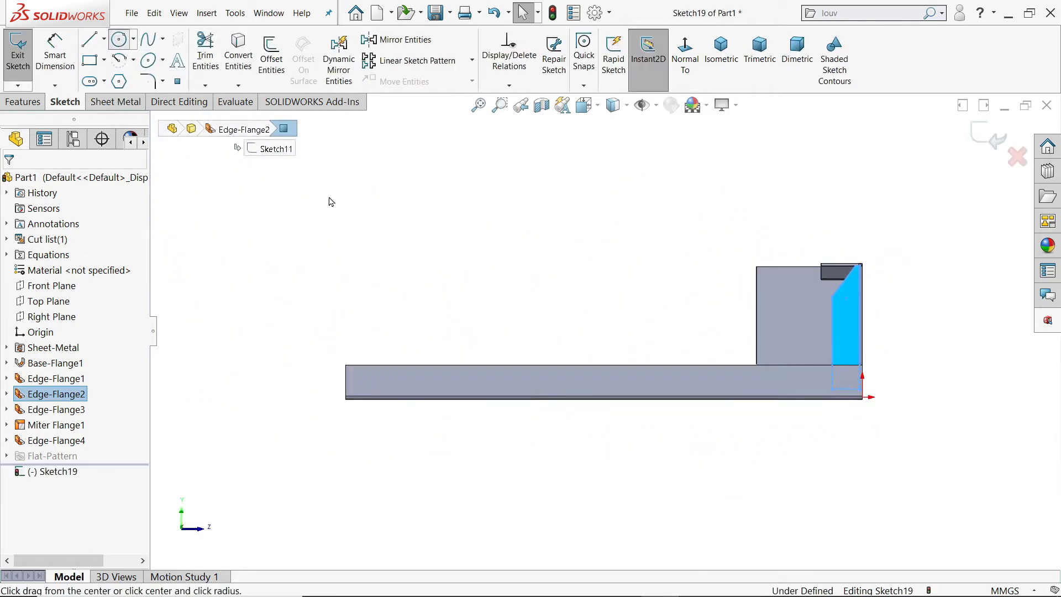
Draw a 2.5 mm diameter circle on the narrow flange's face, near the lower end of its sloped edge
scroll(875, 302, down, 3)
click(681, 318)
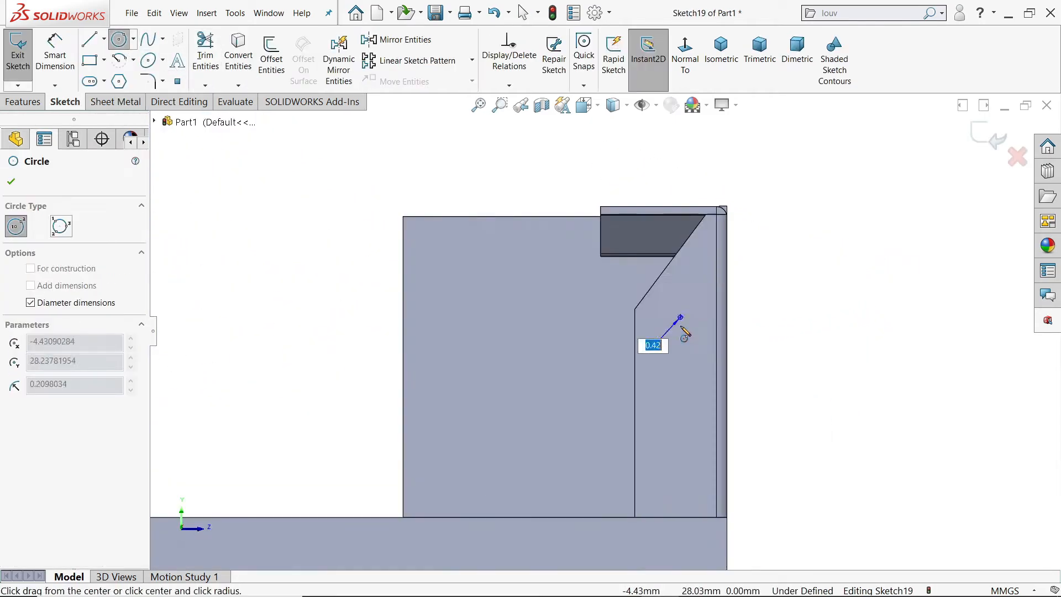
text(2.5)
key(Return)
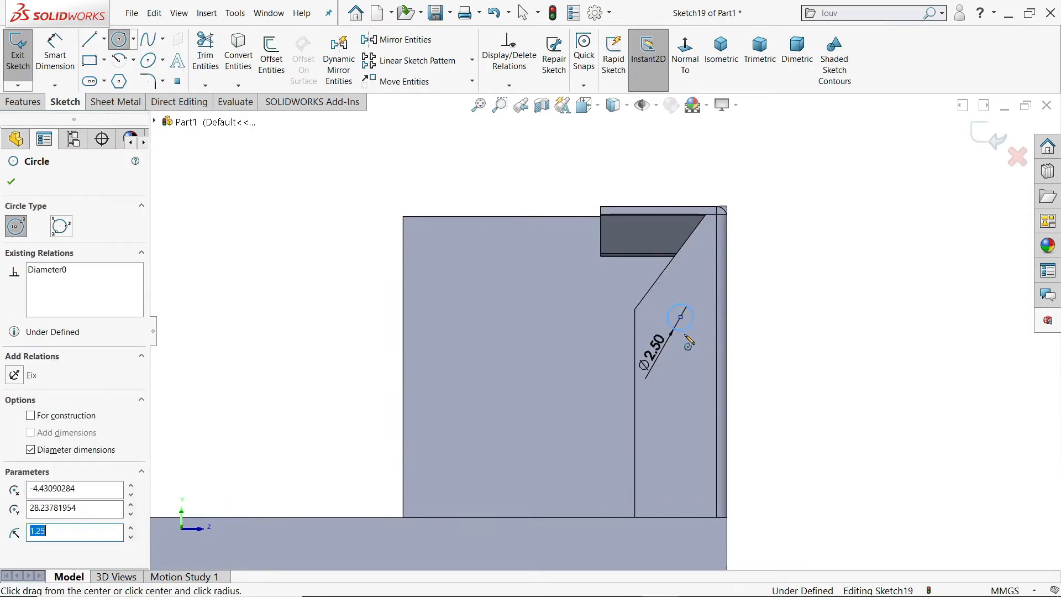
scroll(689, 339, down, 2)
key(Escape)
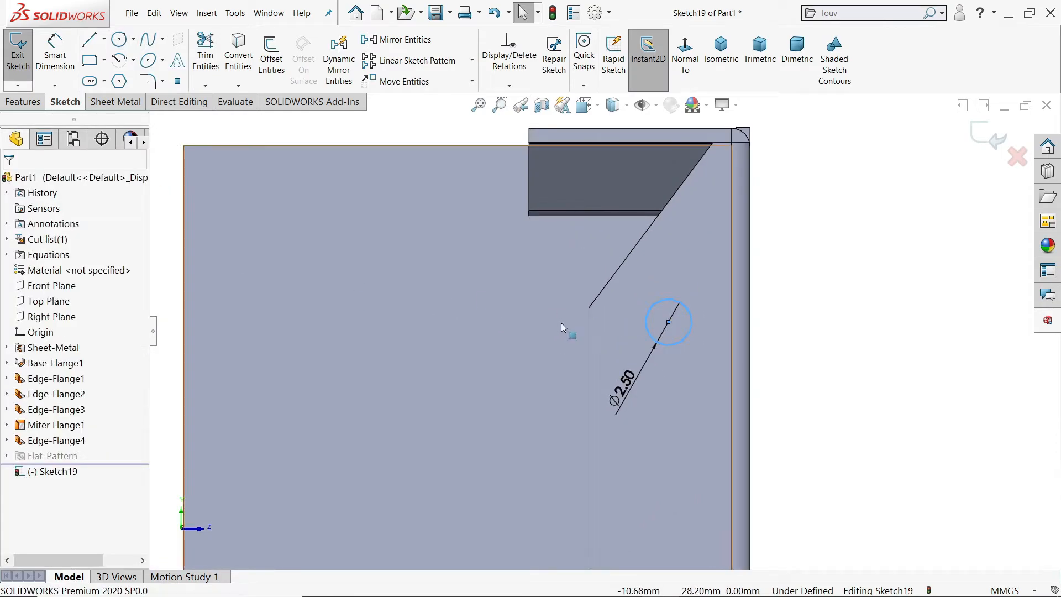
Add a horizontal relation between the circle's center and the vertex at the lower end of the flange's sloped edge
scroll(597, 310, down, 2)
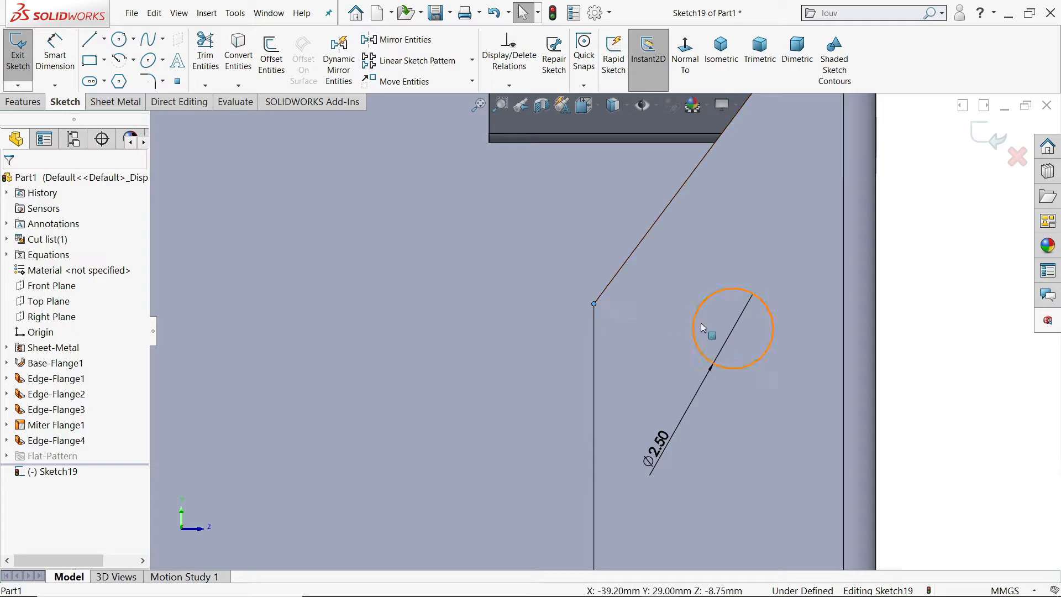
click(733, 329)
ctrl+click(595, 303)
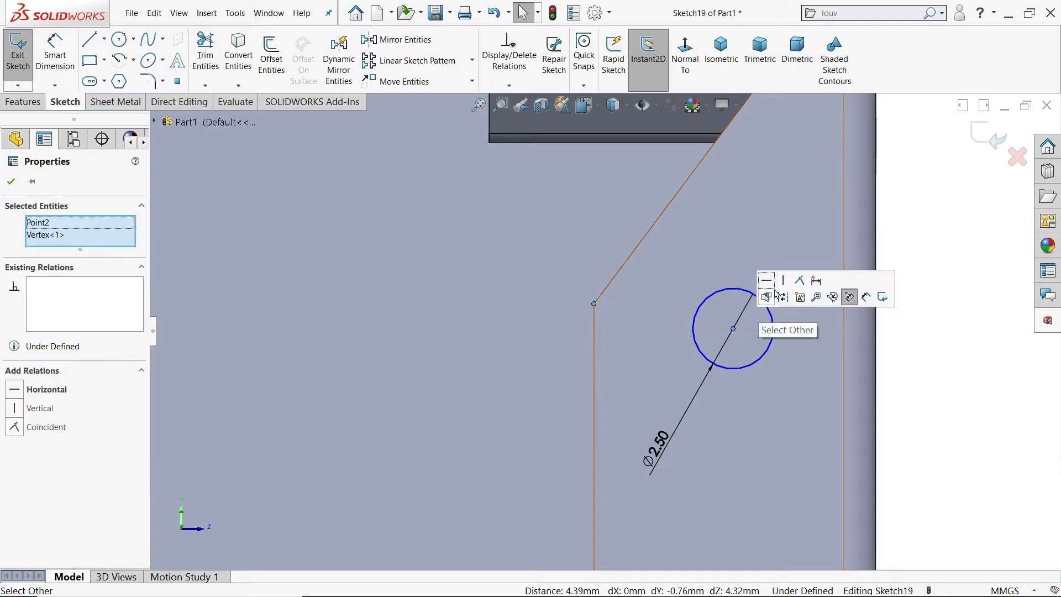
click(765, 280)
scroll(728, 236, up, 2)
scroll(703, 202, down, 2)
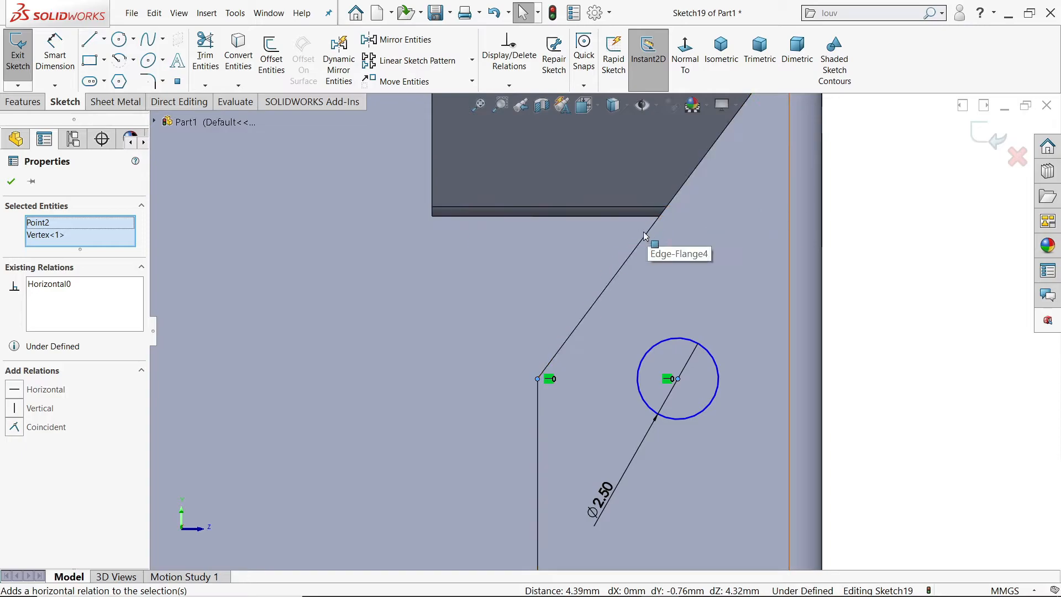
click(11, 182)
Select the narrow flange's sloped edge as a reference in the circle sketch
scroll(671, 232, down, 2)
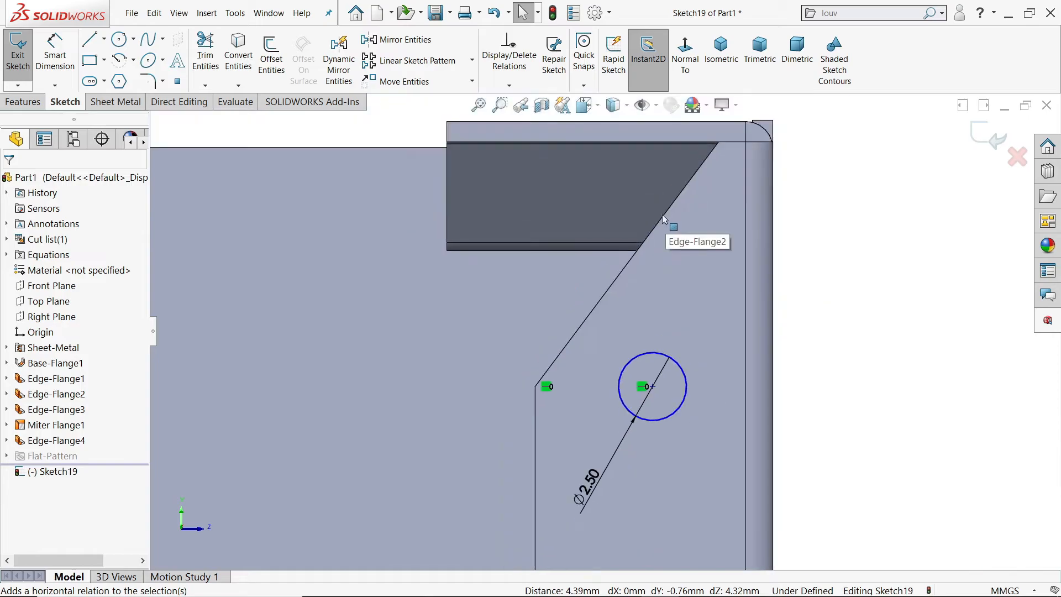
click(643, 258)
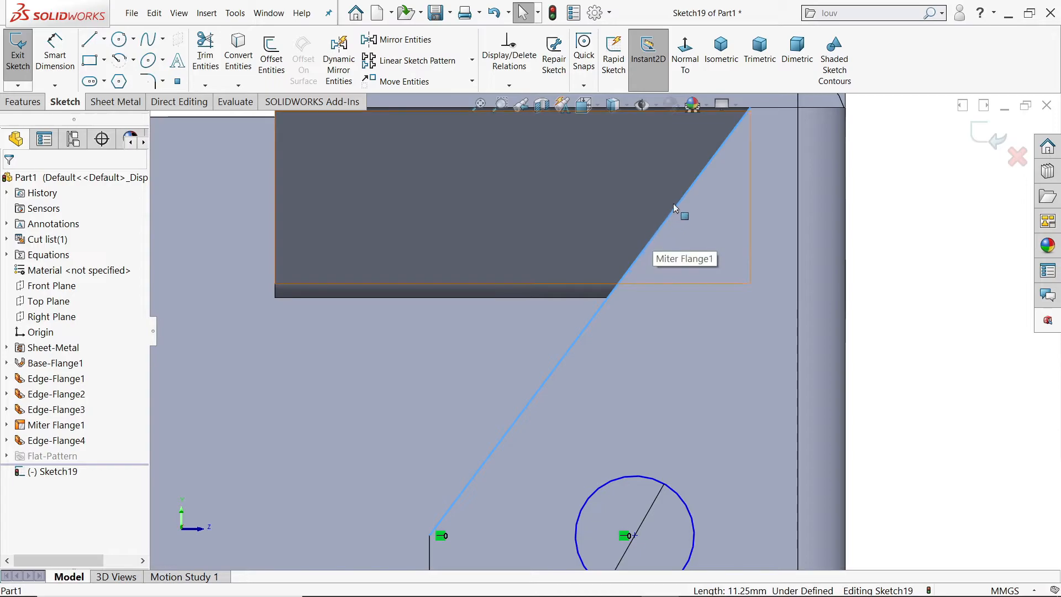
Sketch a vertical construction line from the circle's centre up to the slanted flange edge
click(104, 38)
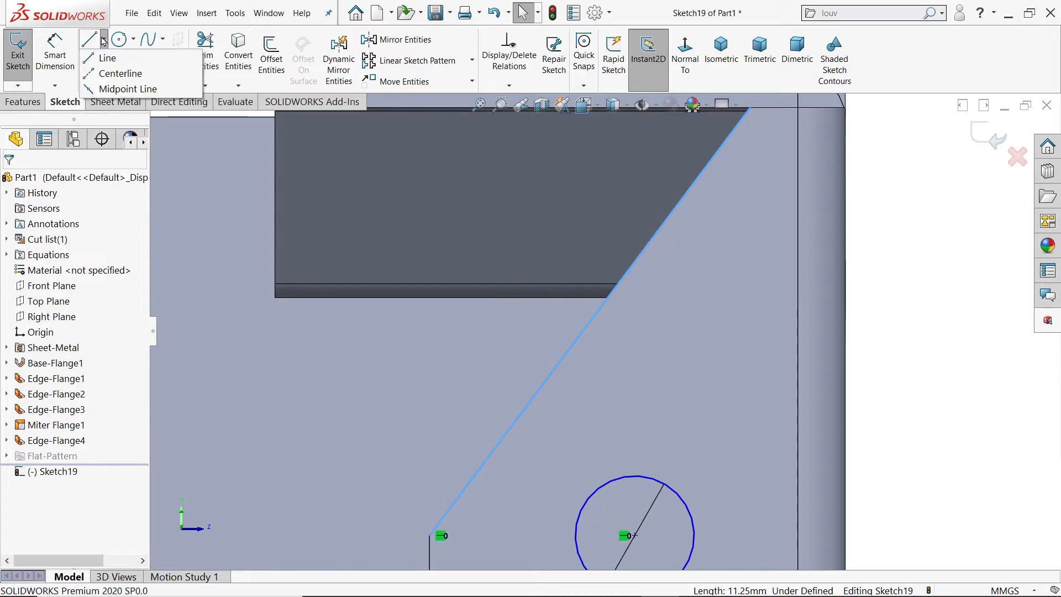
click(113, 73)
scroll(554, 469, up, 1)
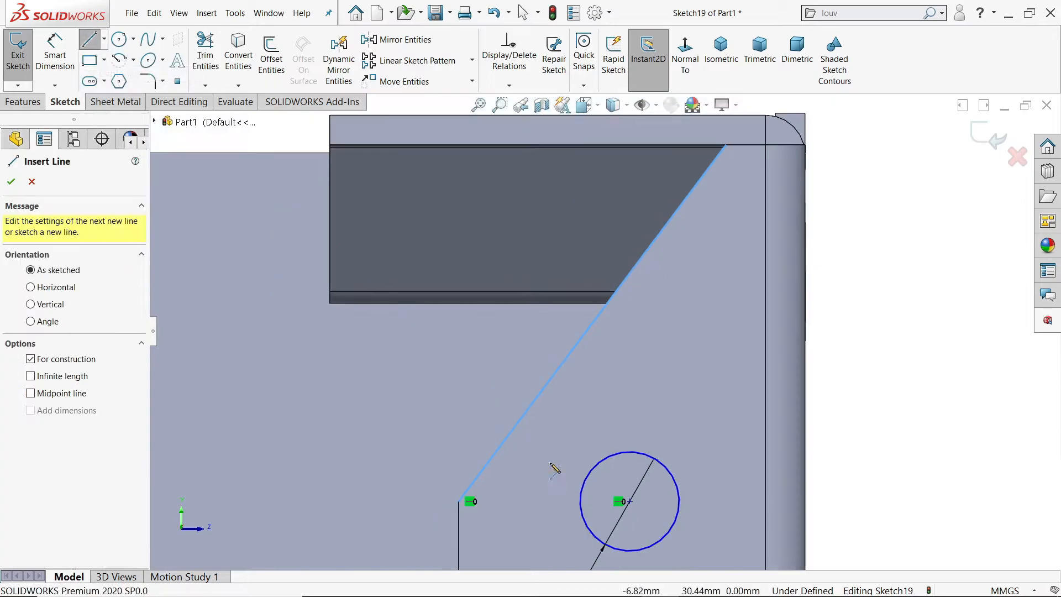
click(628, 502)
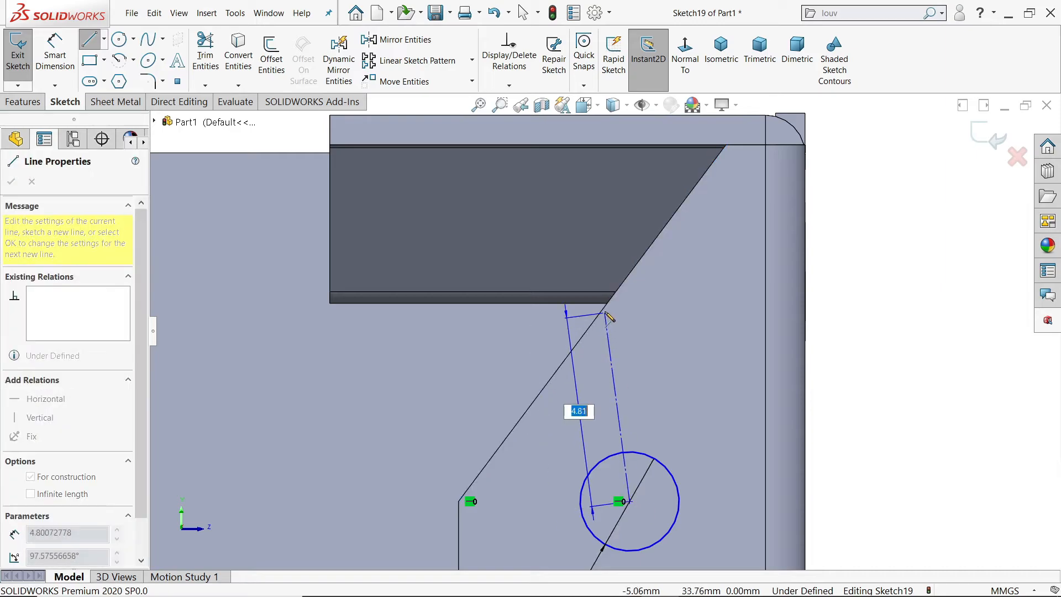
click(630, 281)
right_click(853, 217)
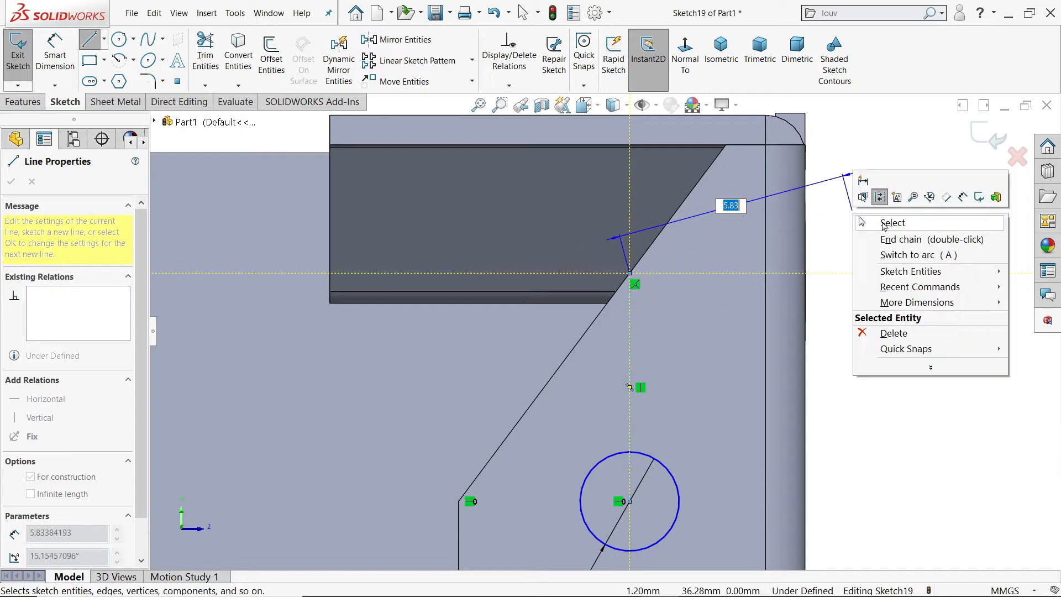
click(883, 225)
Attach the construction line's upper endpoint to the midpoint of the slanted edge to fully define the circle sketch
scroll(608, 335, up, 3)
scroll(634, 345, down, 2)
drag(614, 279, 585, 324)
scroll(601, 331, up, 2)
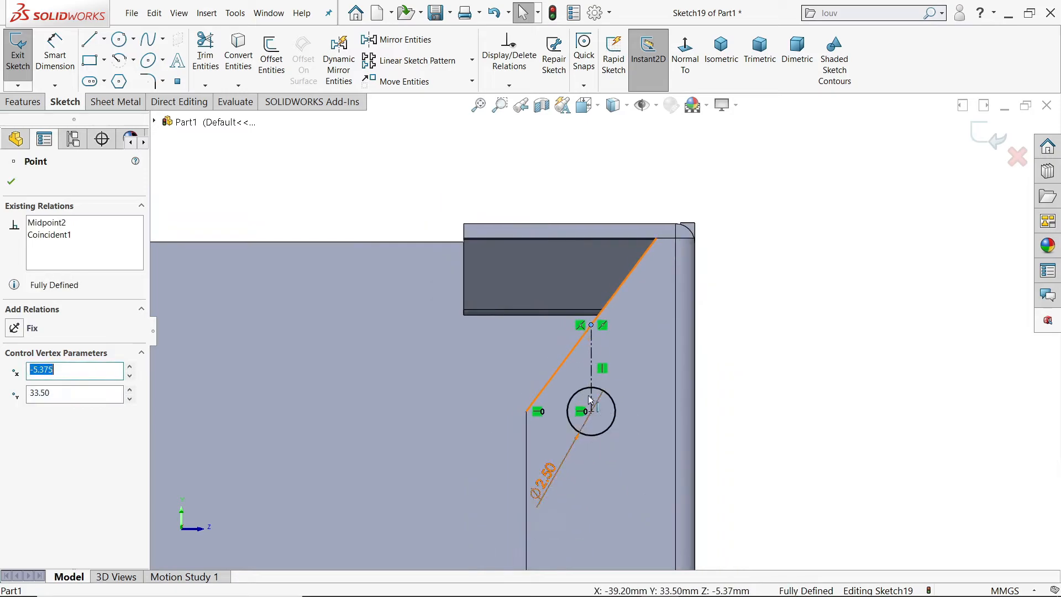
Cut the 2.5 mm circle with Extruded Cut using the Through All end condition
click(26, 105)
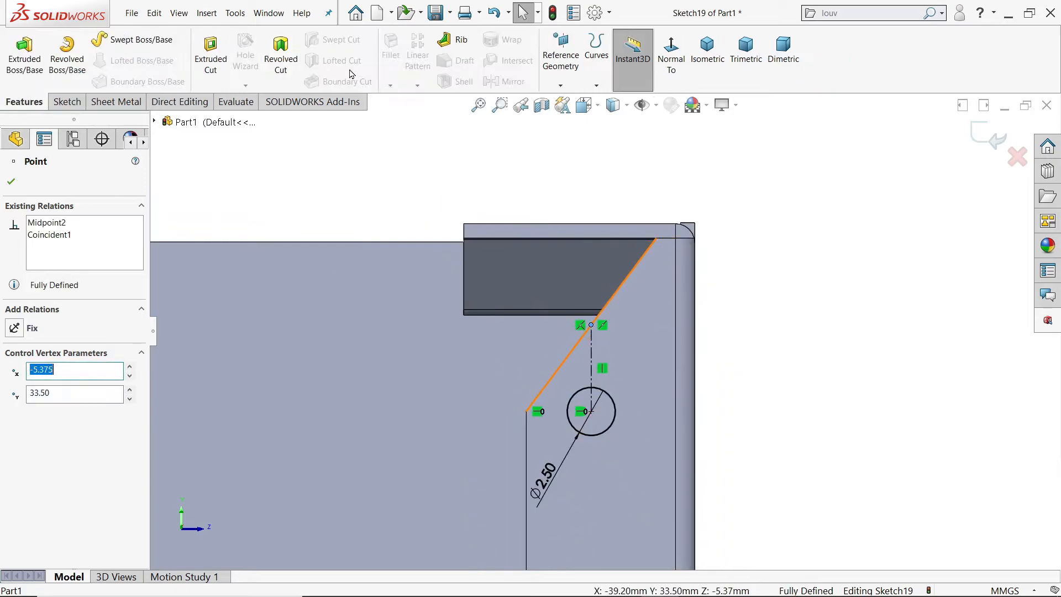
click(212, 82)
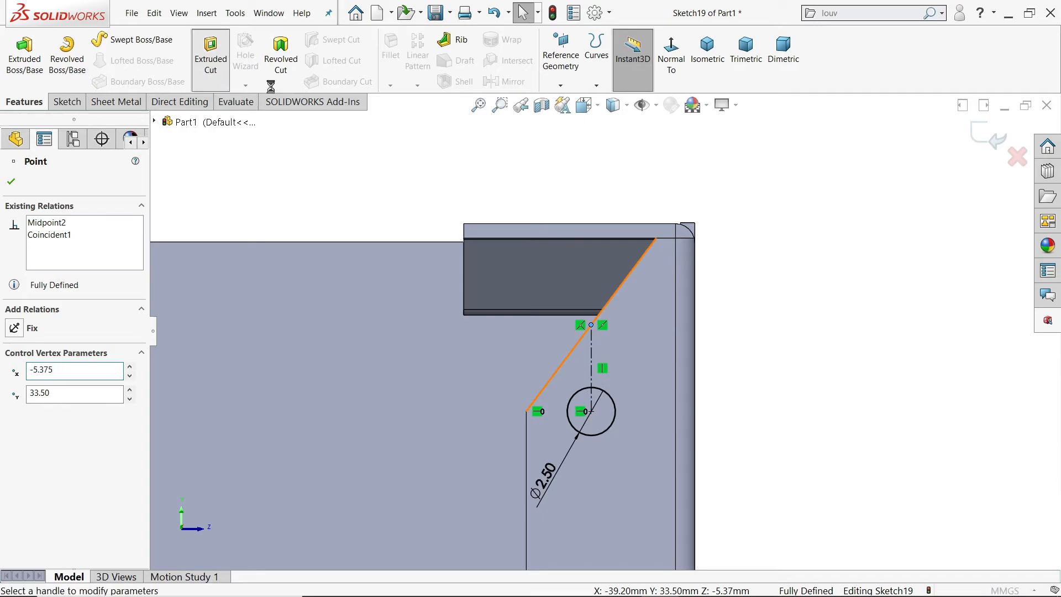
click(66, 265)
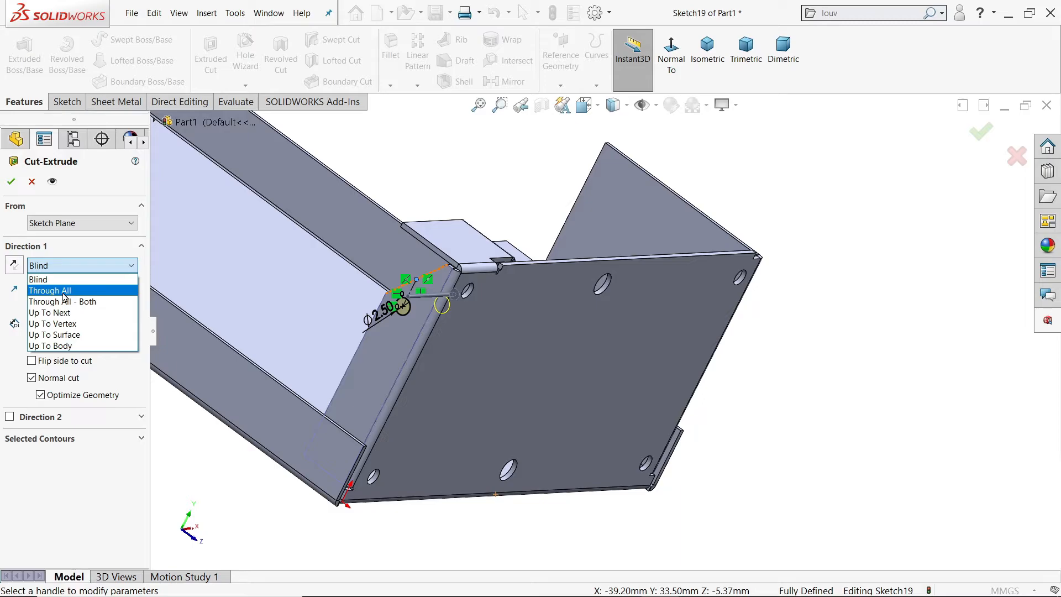
click(64, 292)
click(12, 182)
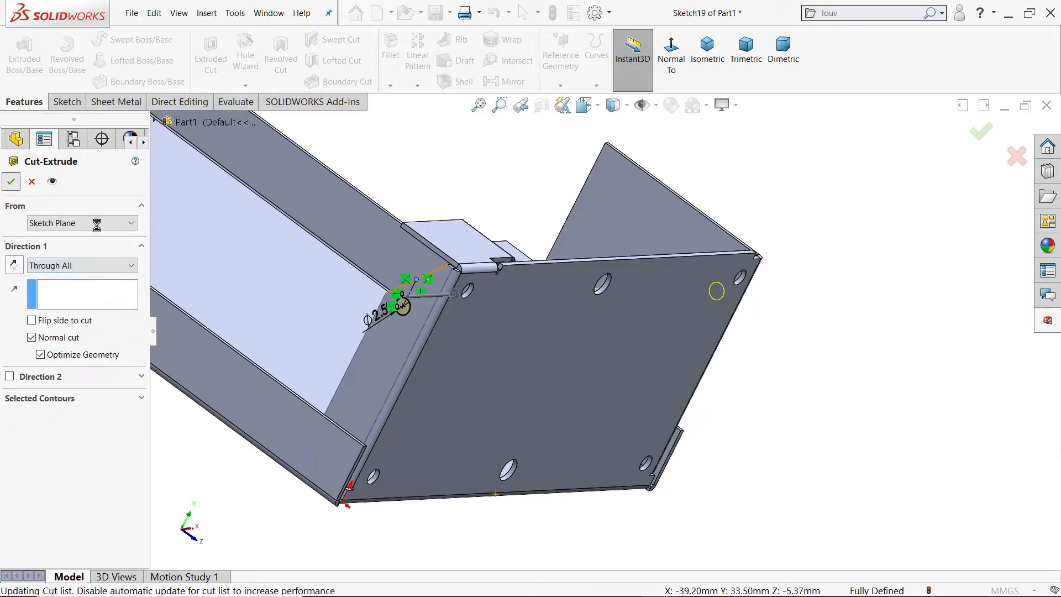
Fillet the free upper corner of the rectangular side flange with a 2 mm radius
middle_drag(605, 343, 516, 308)
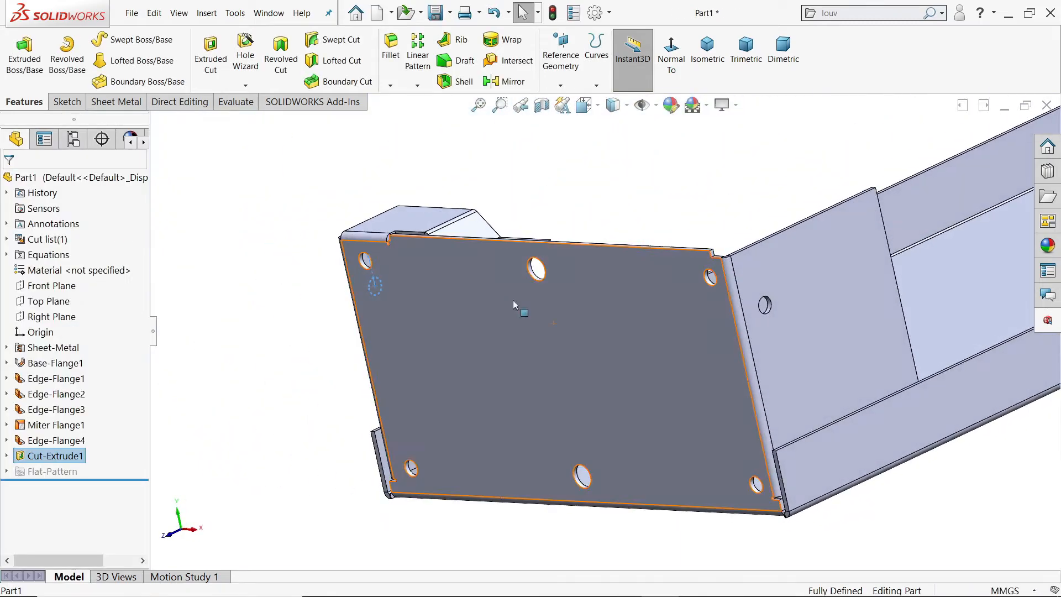
scroll(873, 200, down, 6)
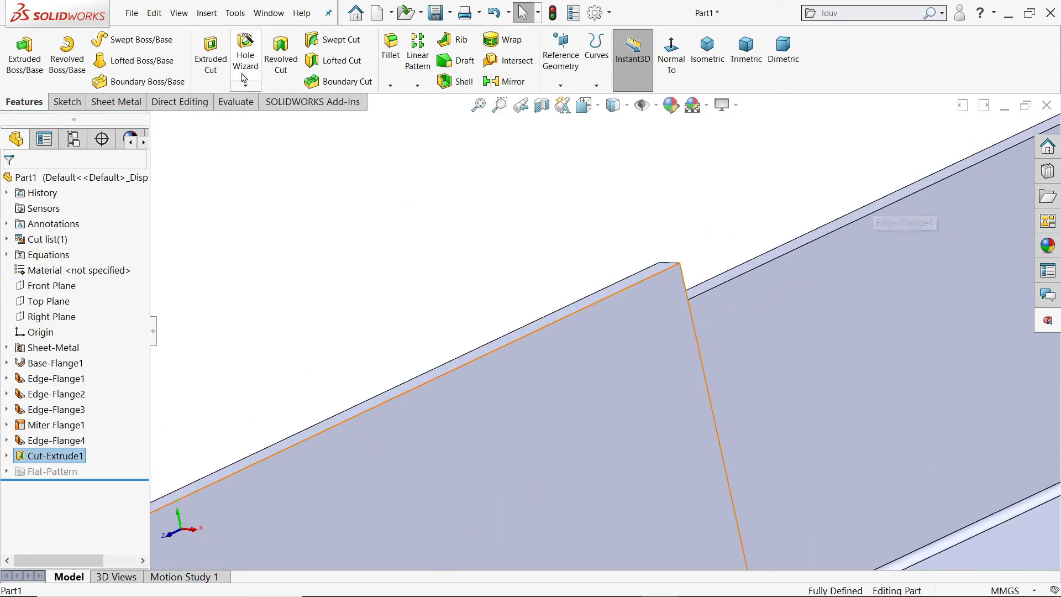
click(393, 59)
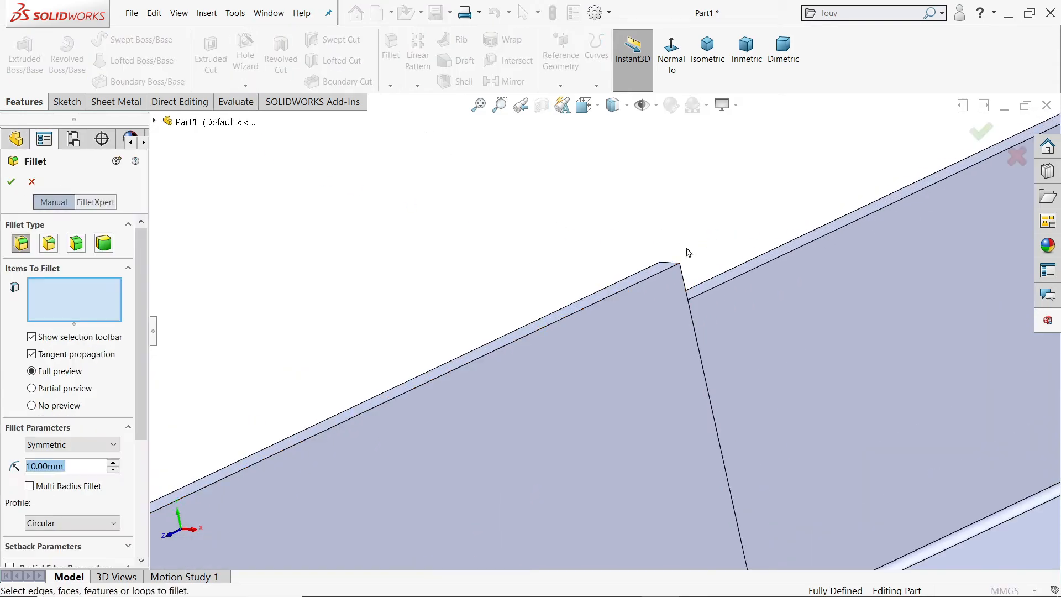
click(676, 267)
text(2)
key(Return)
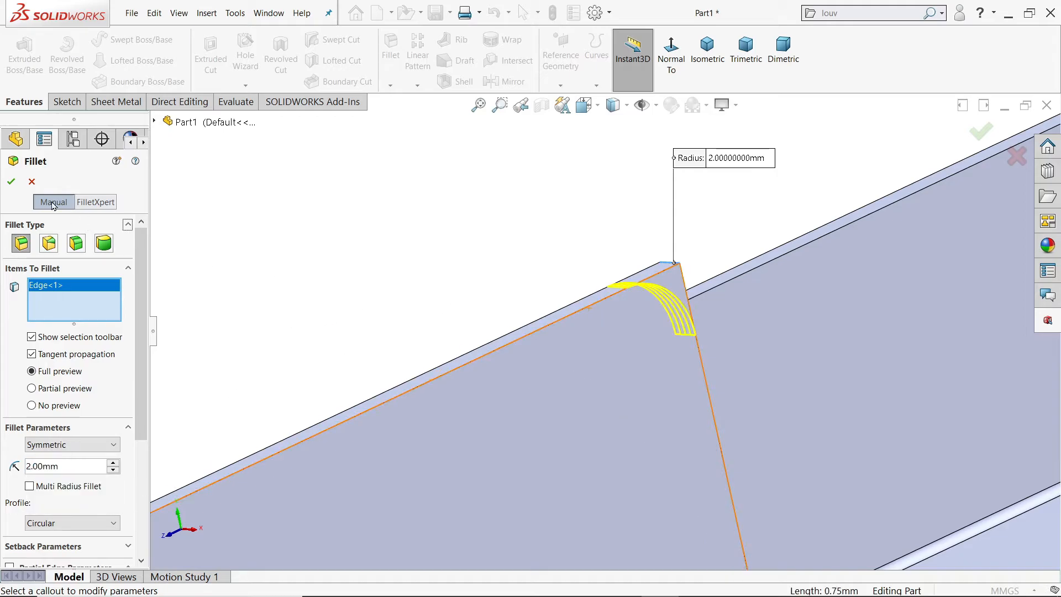
click(10, 182)
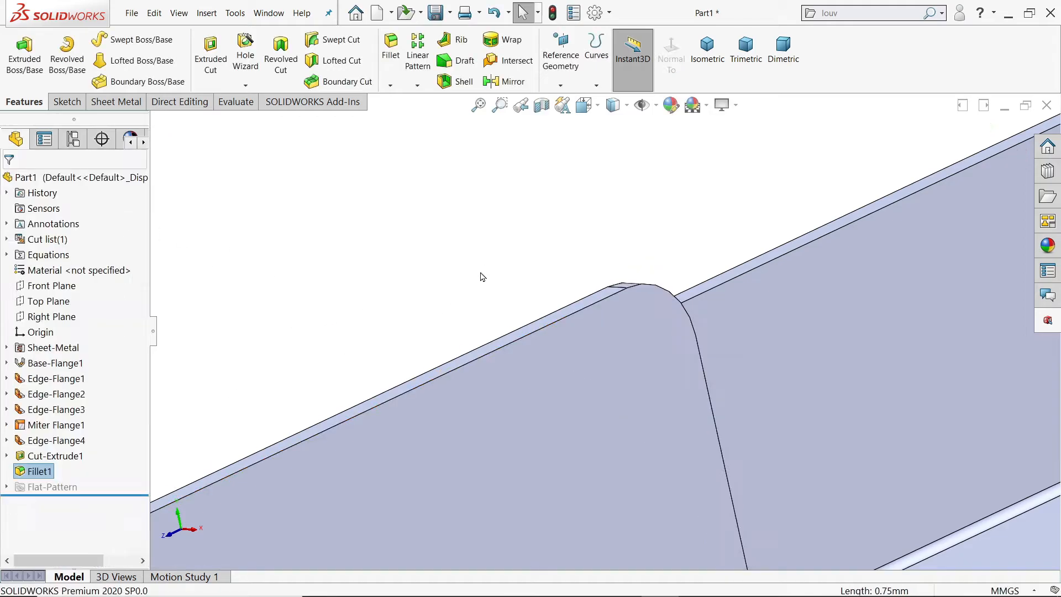
Start a linear pattern of the 2.5 mm hole cut, using the rectangular side flange's top edge as the direction
scroll(492, 281, up, 5)
scroll(595, 442, down, 2)
middle_drag(587, 425, 442, 277)
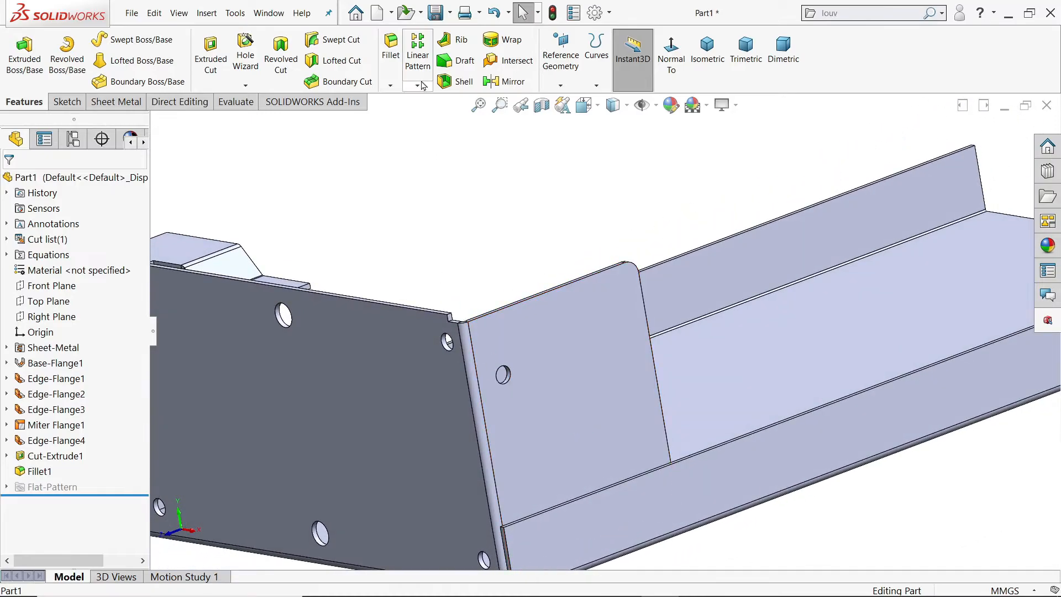
click(419, 55)
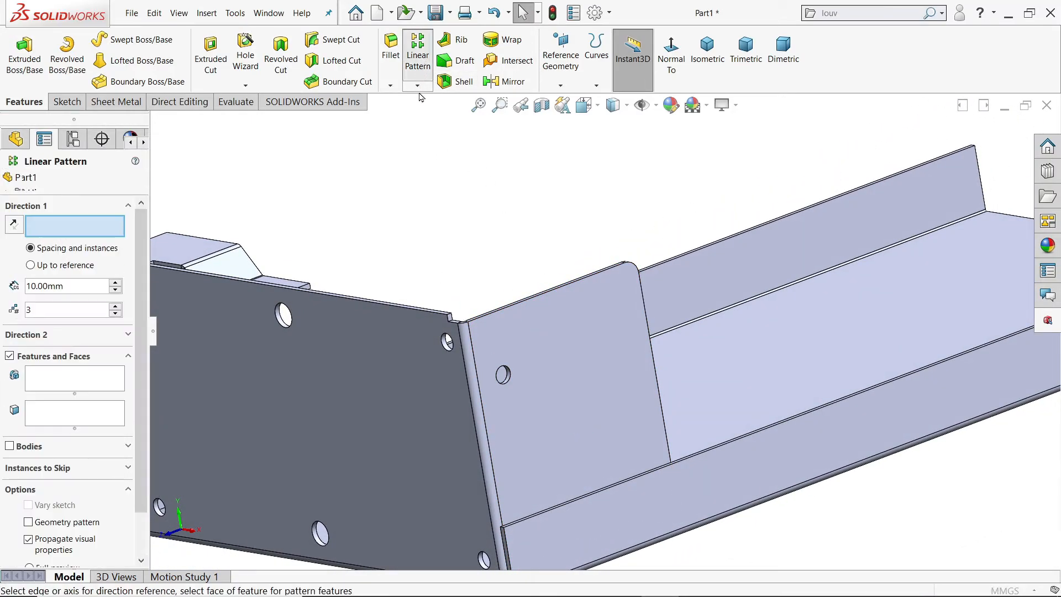
click(523, 302)
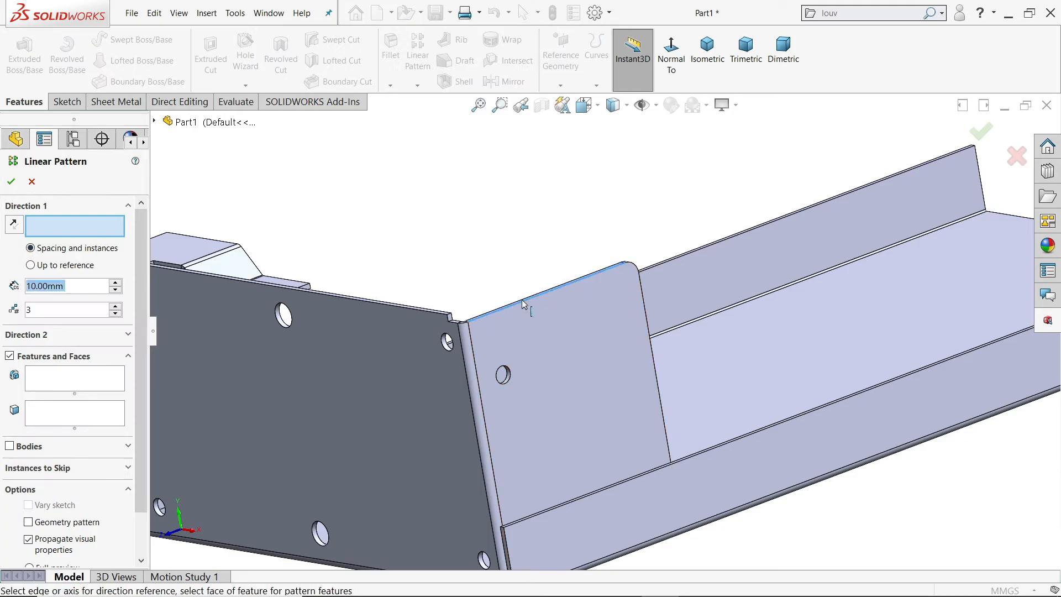
click(65, 380)
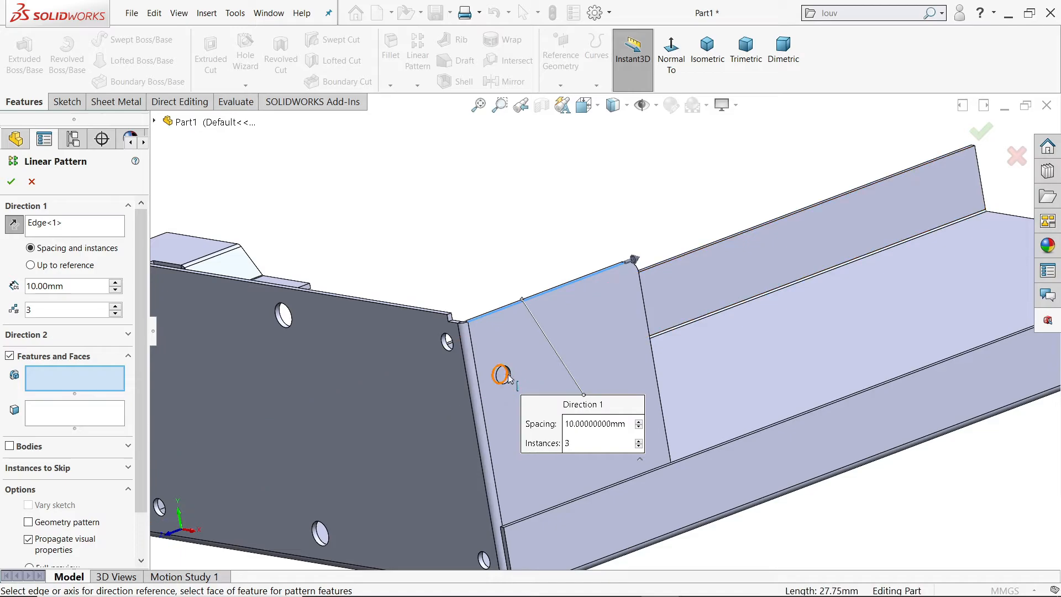
scroll(507, 382, up, 2)
middle_drag(507, 383, 578, 382)
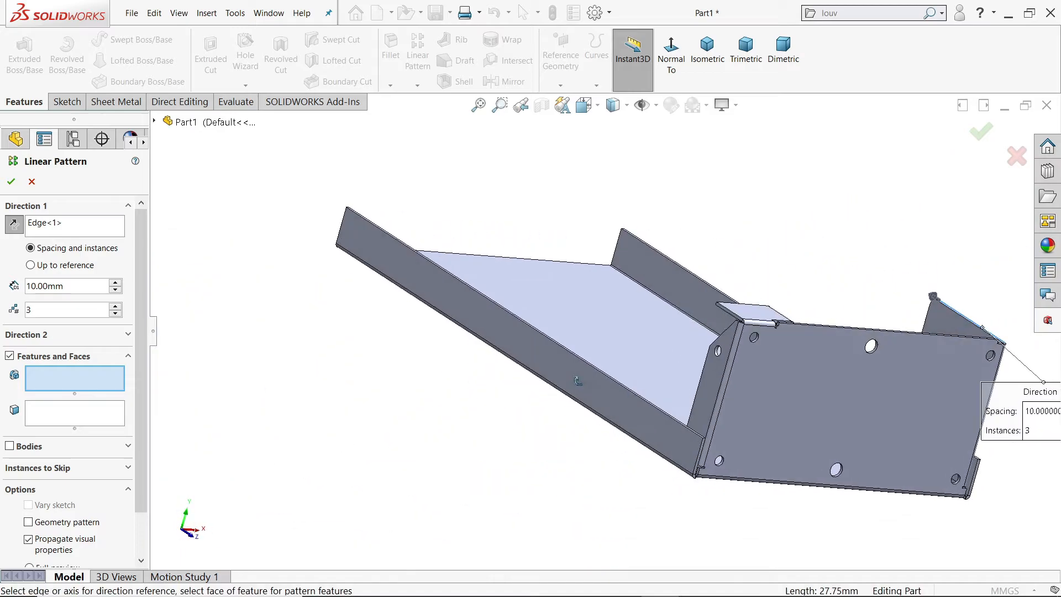
scroll(690, 355, down, 5)
click(742, 336)
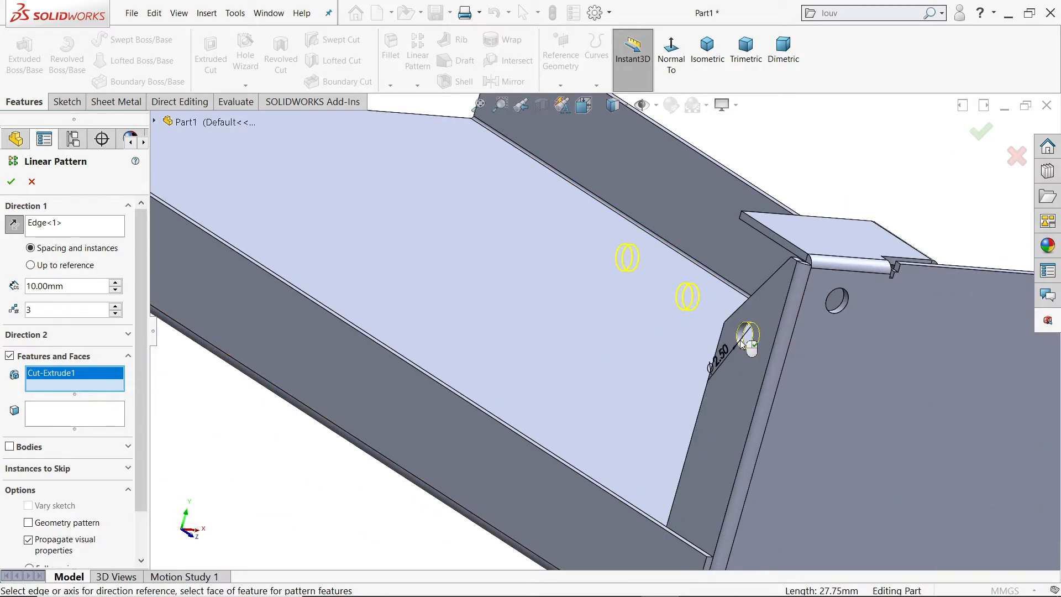
Set the hole pattern to 2 instances with 20 mm spacing and create it
scroll(653, 348, up, 3)
middle_drag(686, 364, 531, 343)
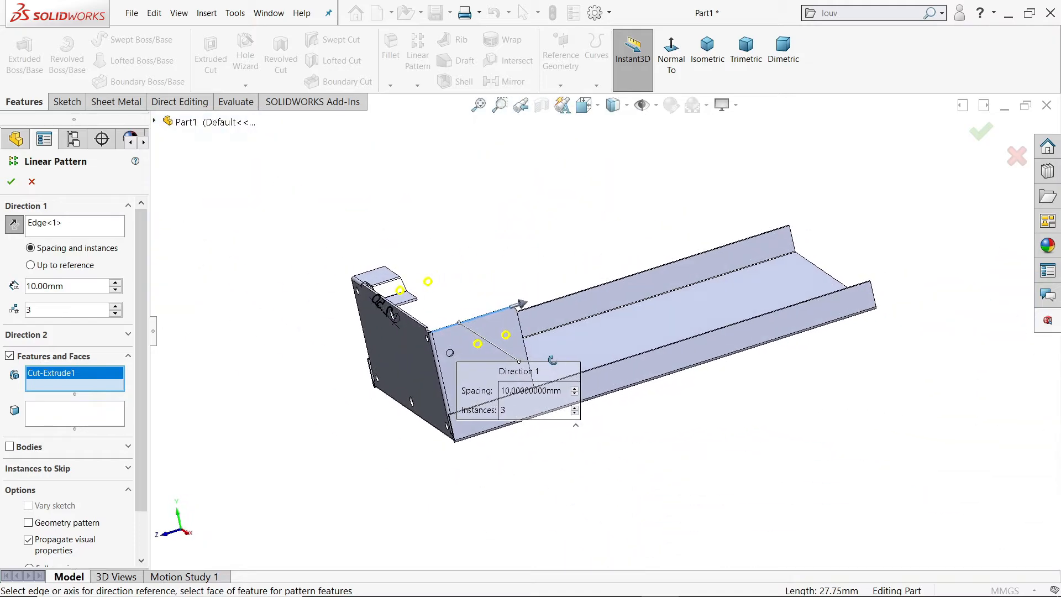
scroll(518, 355, down, 4)
scroll(518, 355, down, 2)
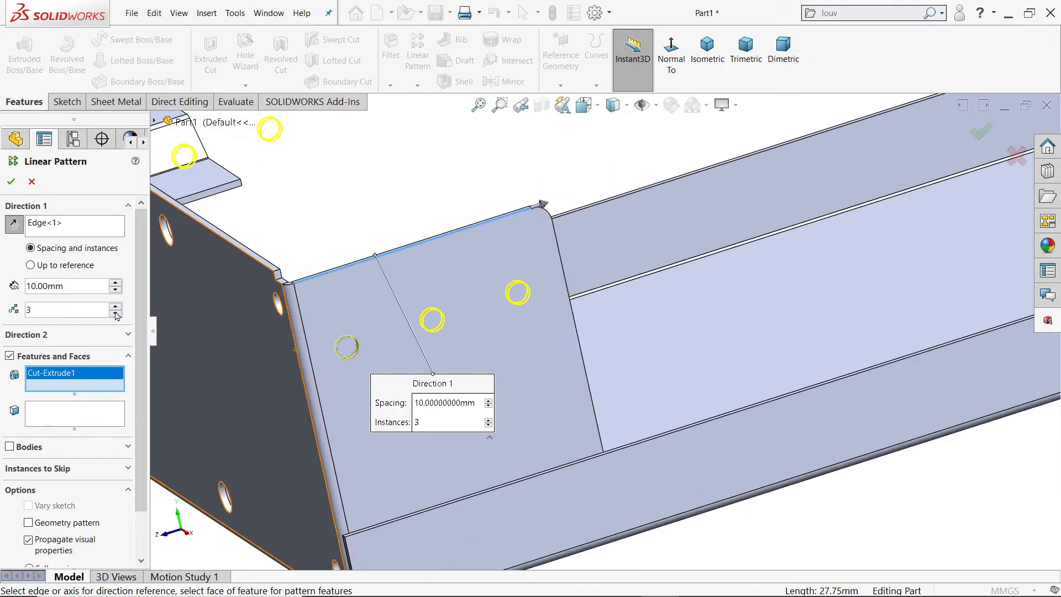
click(60, 285)
text(20)
key(Return)
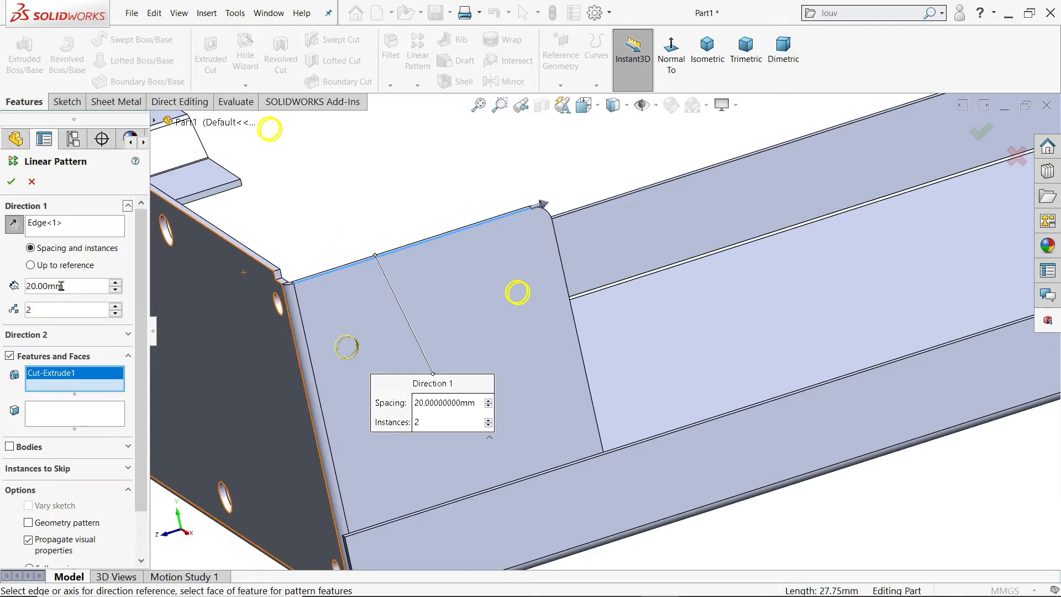
click(11, 182)
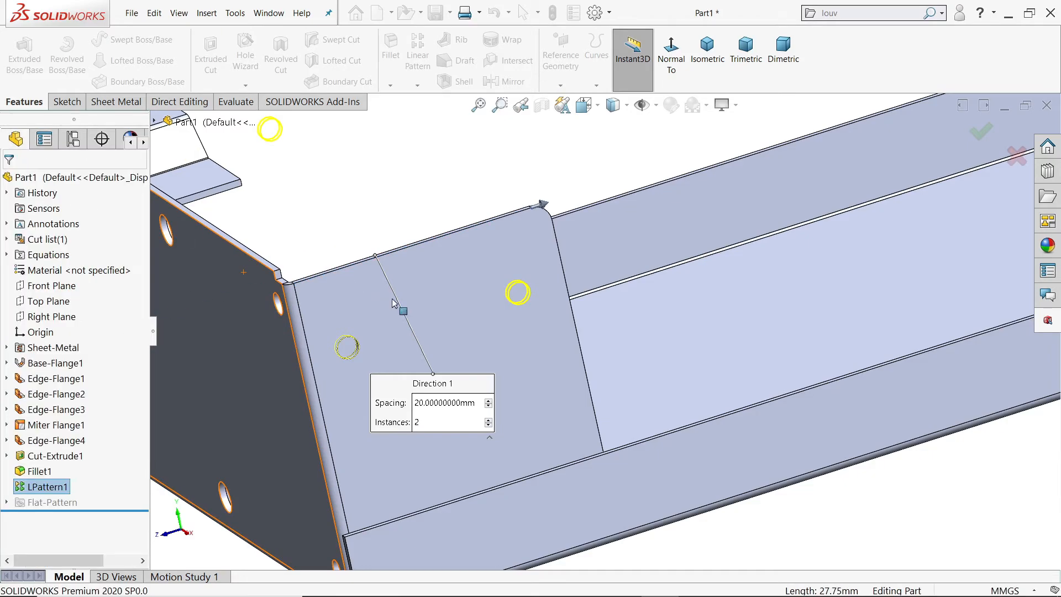
Create a reference plane midway between the end flange's outer face and the opposite end face of the base
scroll(463, 326, up, 2)
scroll(463, 326, up, 4)
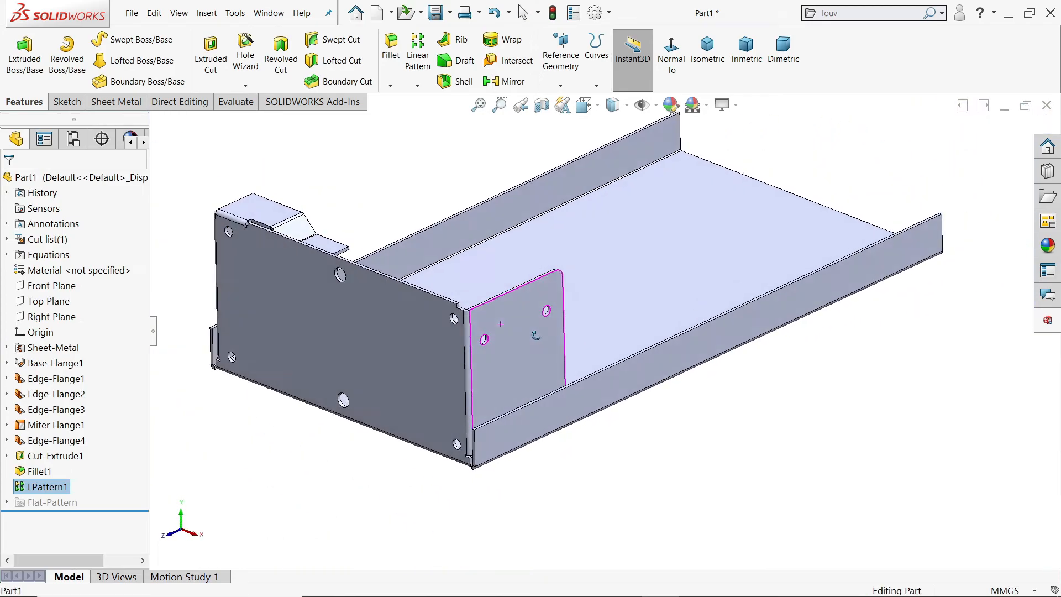
scroll(559, 283, down, 2)
click(500, 185)
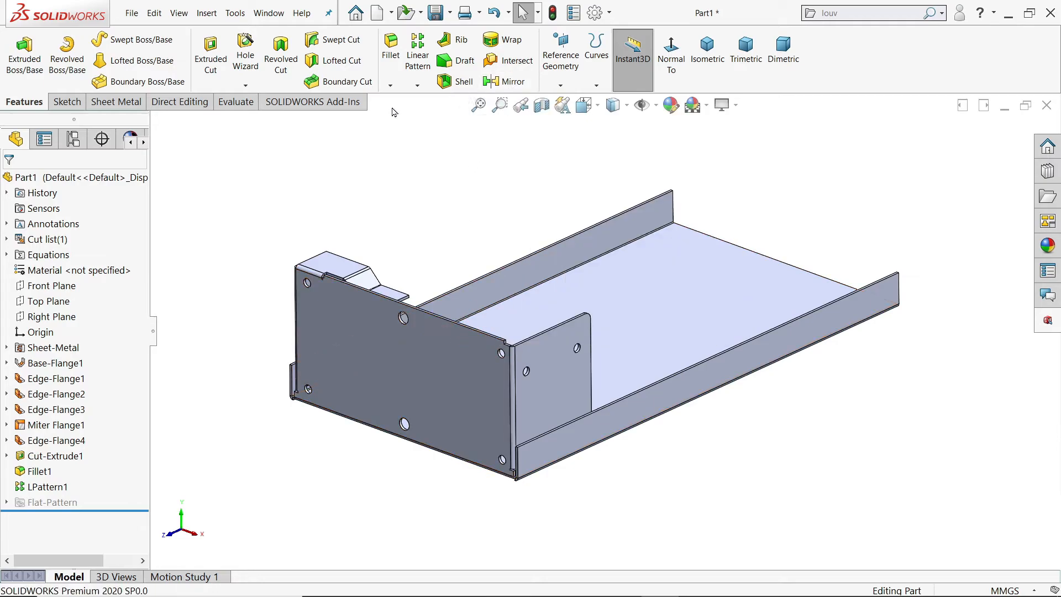
click(560, 86)
click(570, 164)
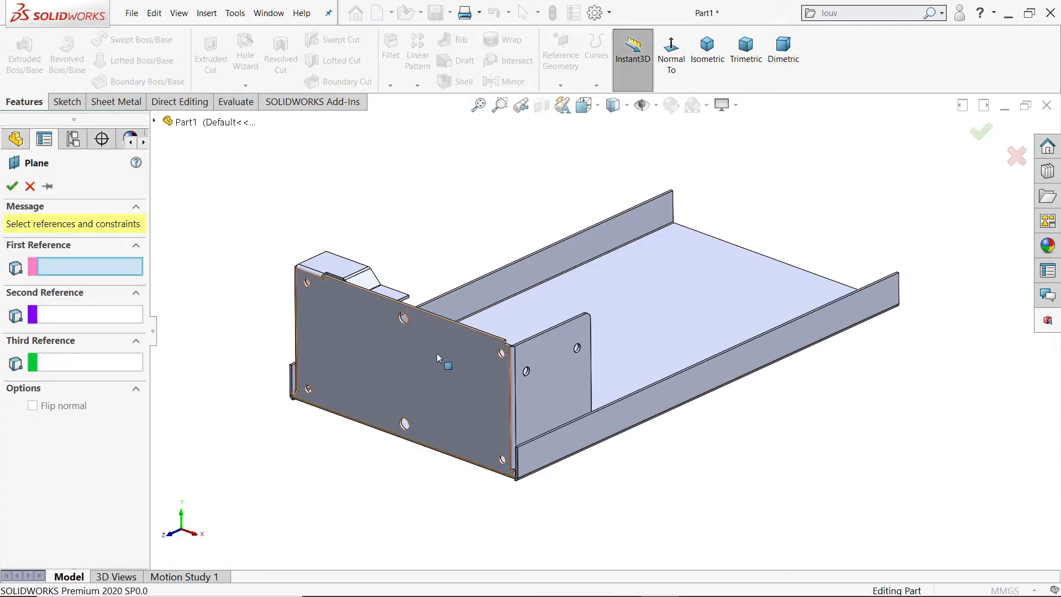
click(432, 374)
mouse_move(357, 372)
middle_down()
mouse_move(628, 355)
mouse_move(341, 360)
middle_up()
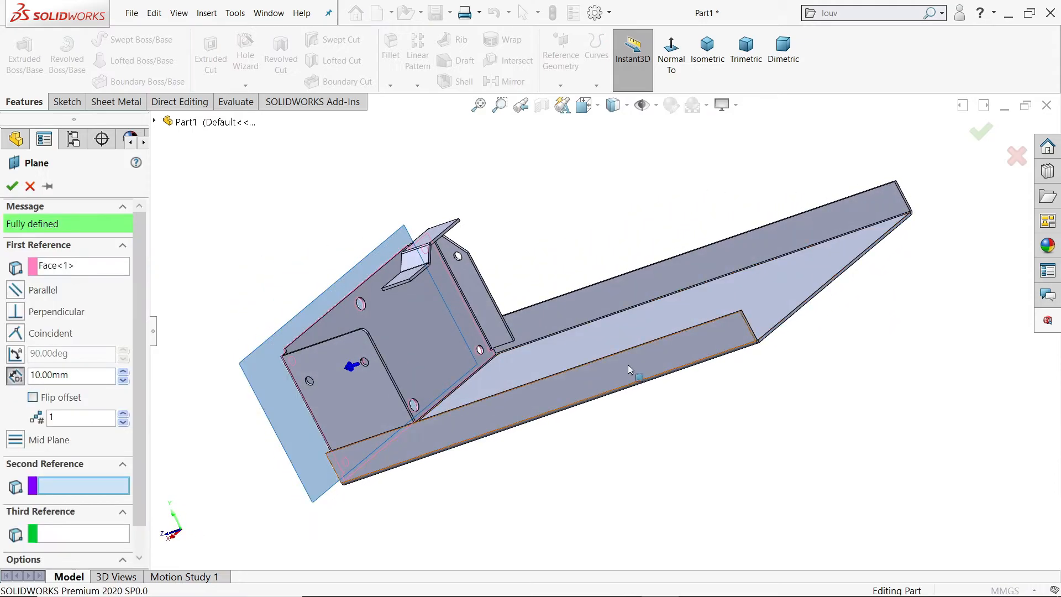
scroll(740, 367, down, 8)
click(709, 387)
scroll(713, 394, up, 5)
mouse_move(724, 399)
middle_down()
mouse_move(670, 405)
mouse_move(711, 403)
middle_up()
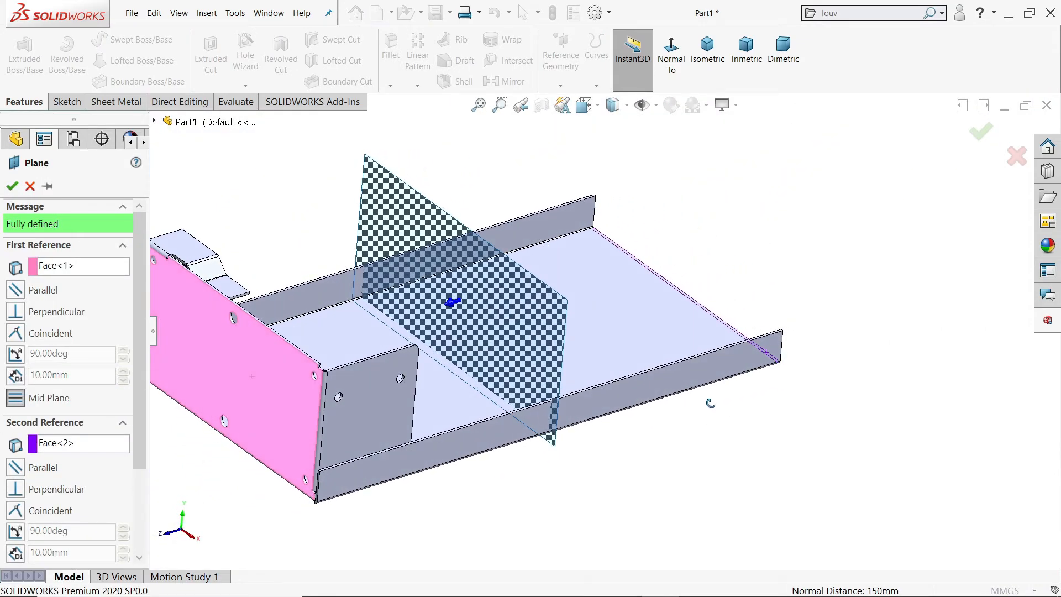
click(11, 186)
Mirror Edge-Flange1 and Edge-Flange2 about the new mid-plane onto the open end of the base
scroll(486, 174, up, 2)
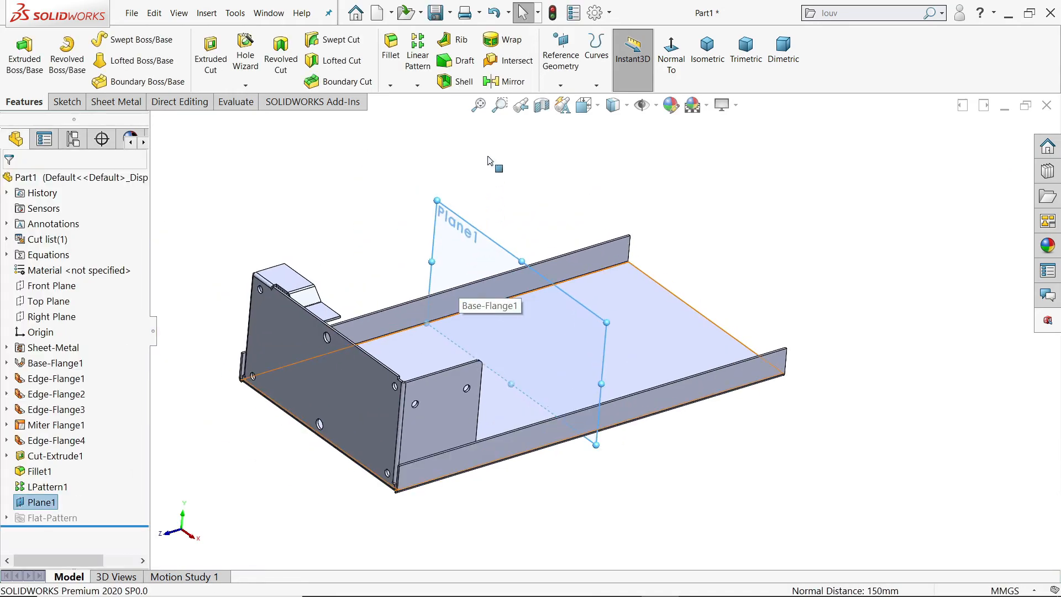
click(504, 81)
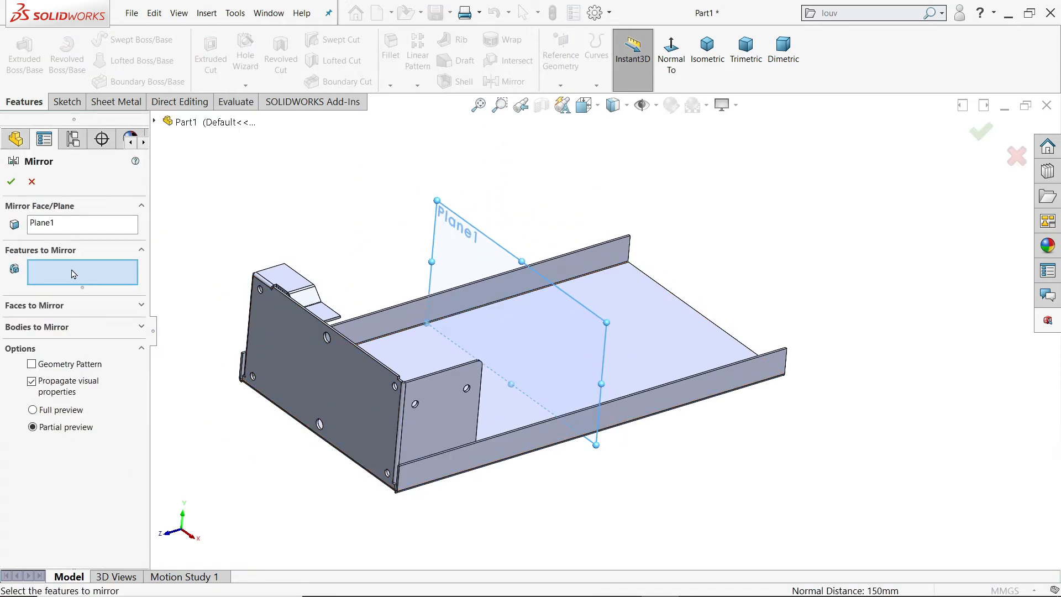
click(332, 369)
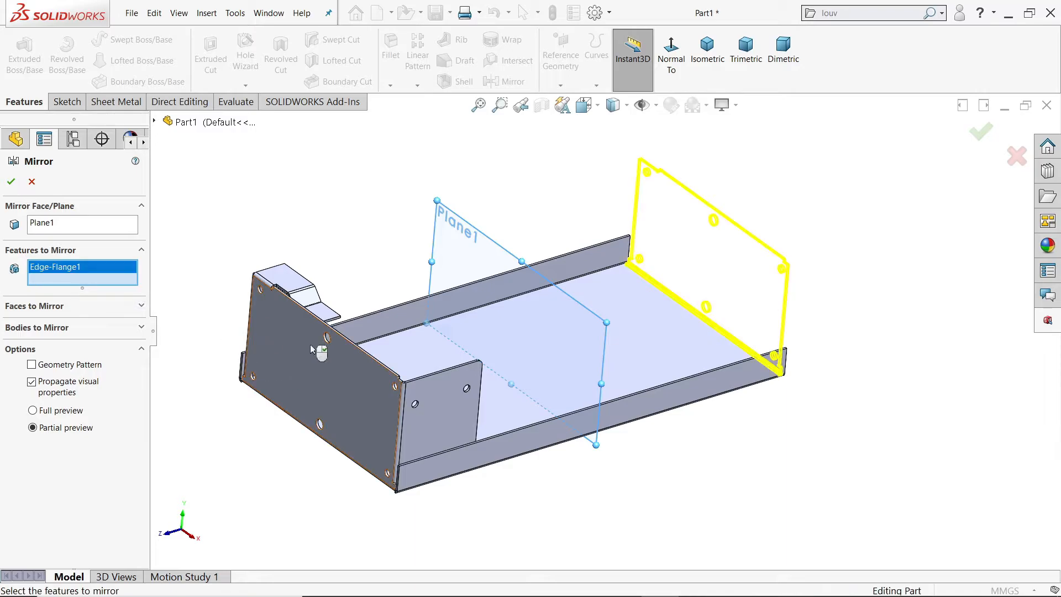
middle_drag(330, 371, 432, 421)
click(590, 412)
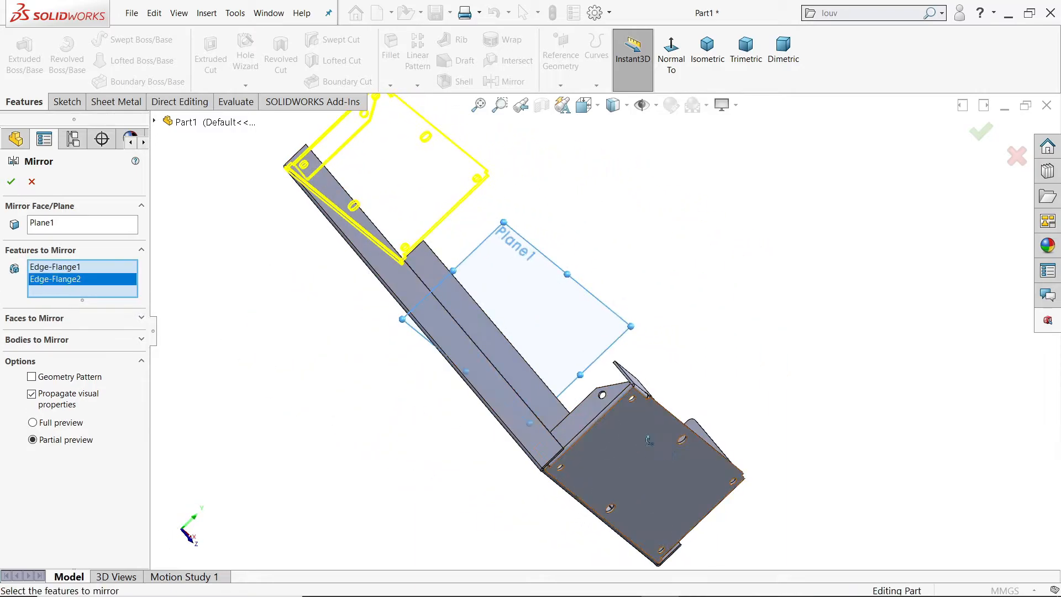
middle_drag(590, 413, 539, 387)
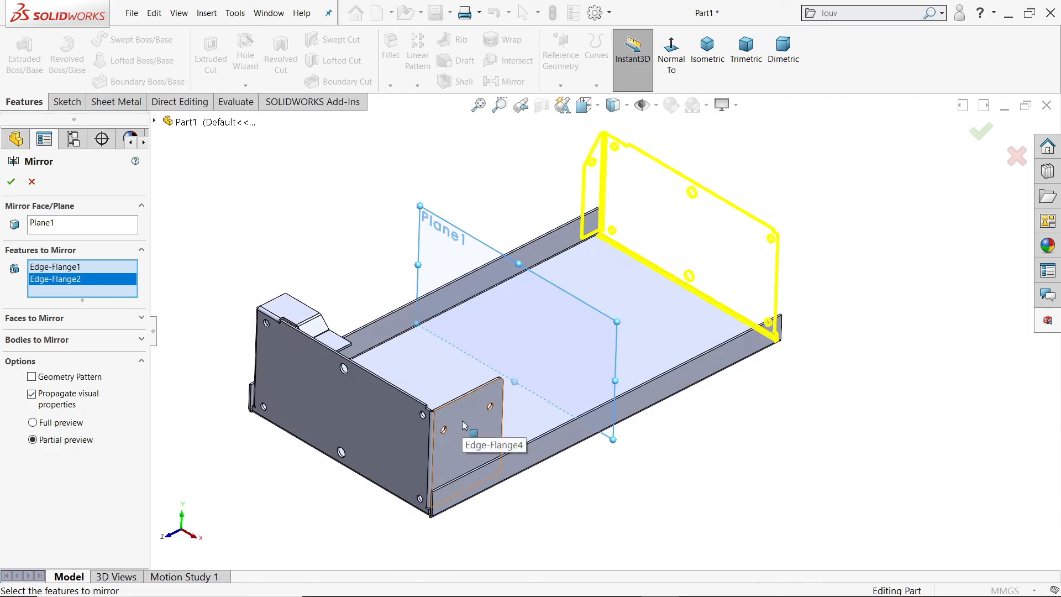
click(13, 183)
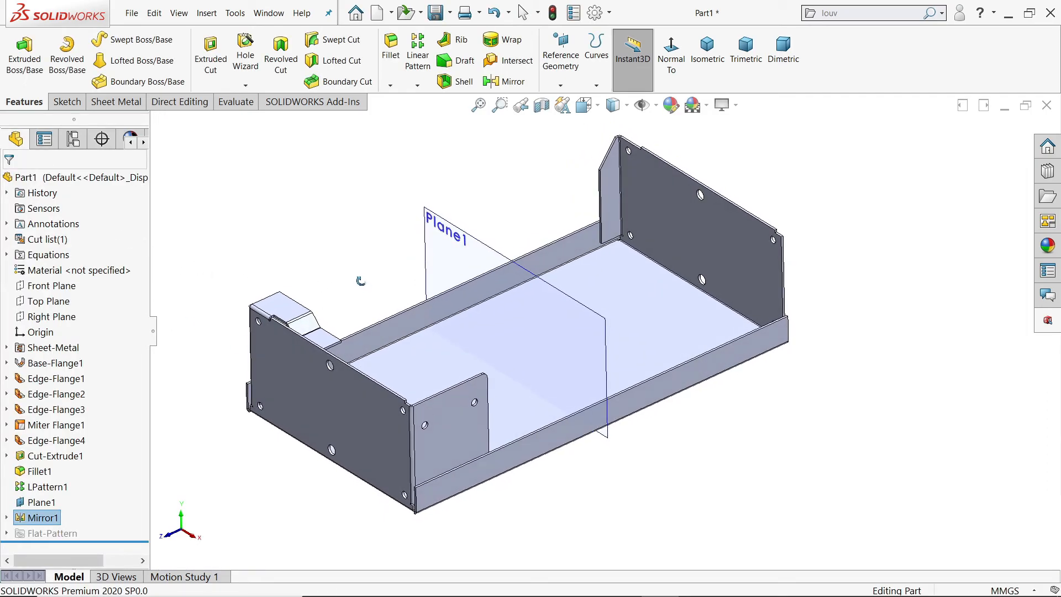
Hide the mid-plane Plane1
click(448, 231)
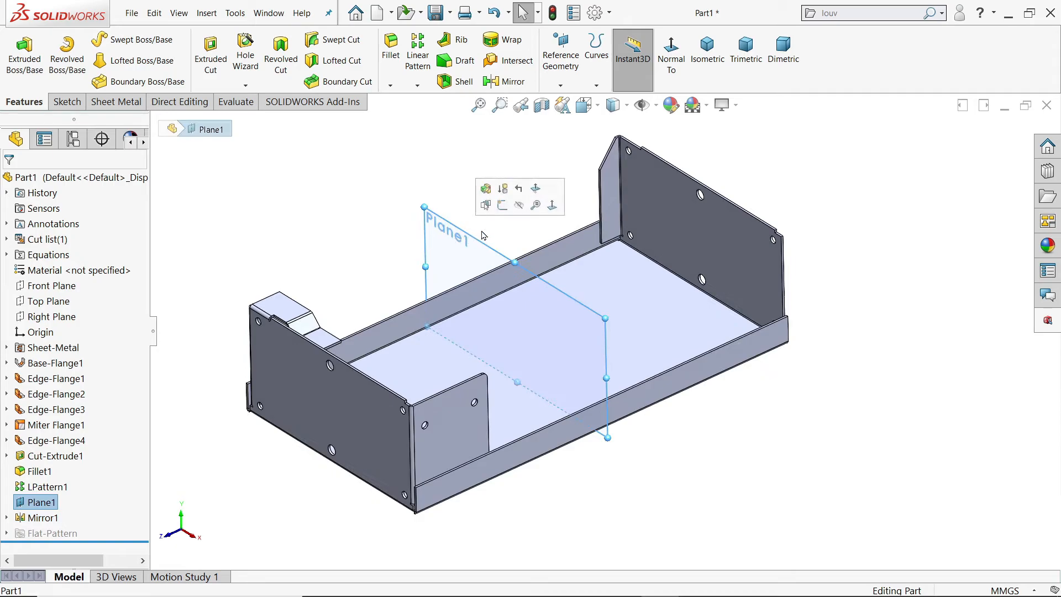
click(518, 205)
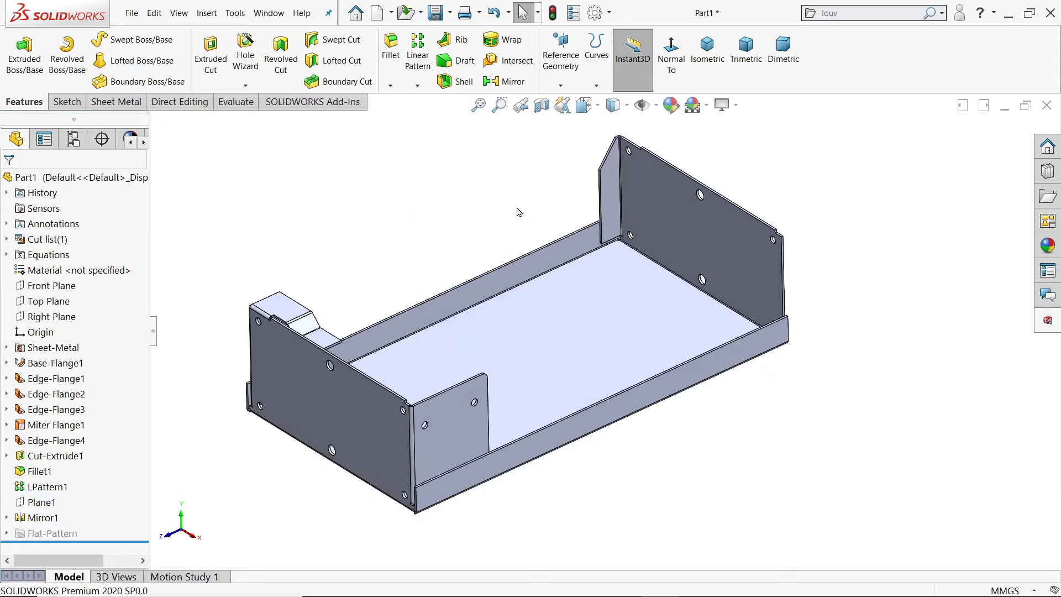
Start an edge flange on the inner top edge of the mirrored end flange, with a flange length of 3.5 mm
scroll(578, 177, down, 6)
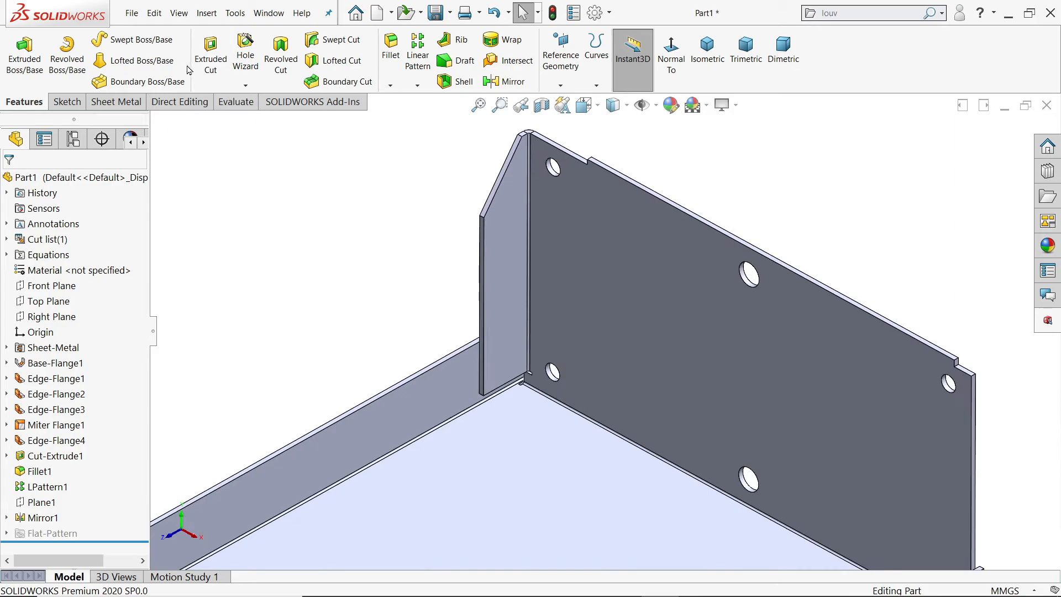
click(116, 102)
click(169, 43)
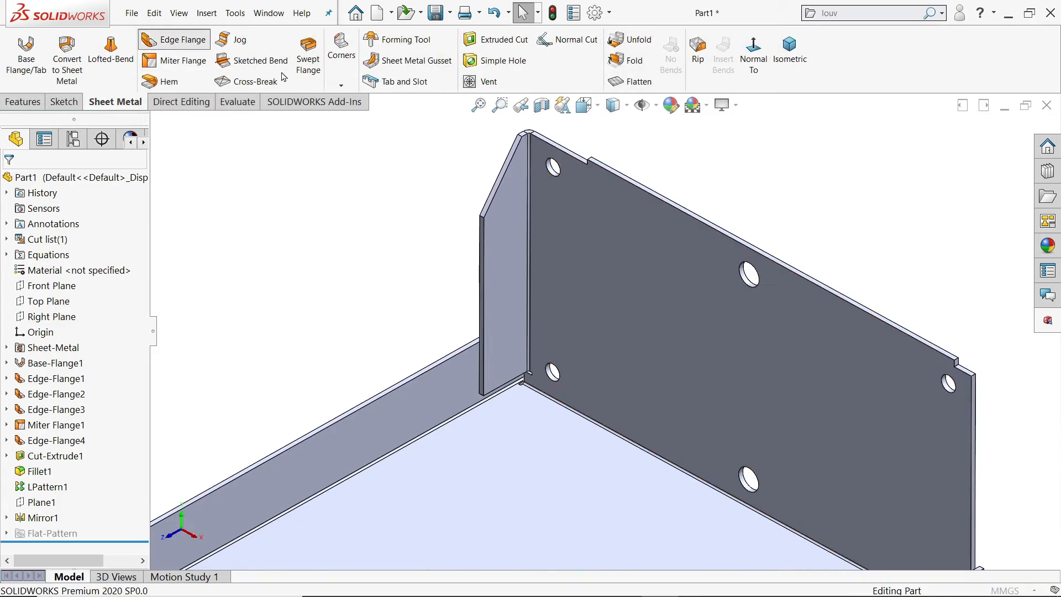
click(703, 226)
scroll(894, 354, down, 4)
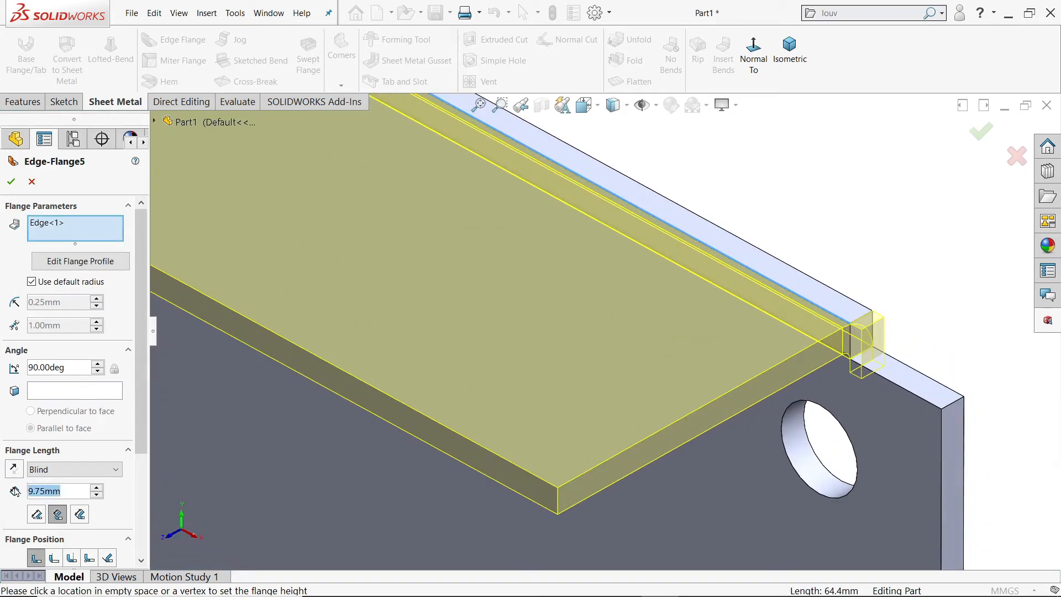
text(5)
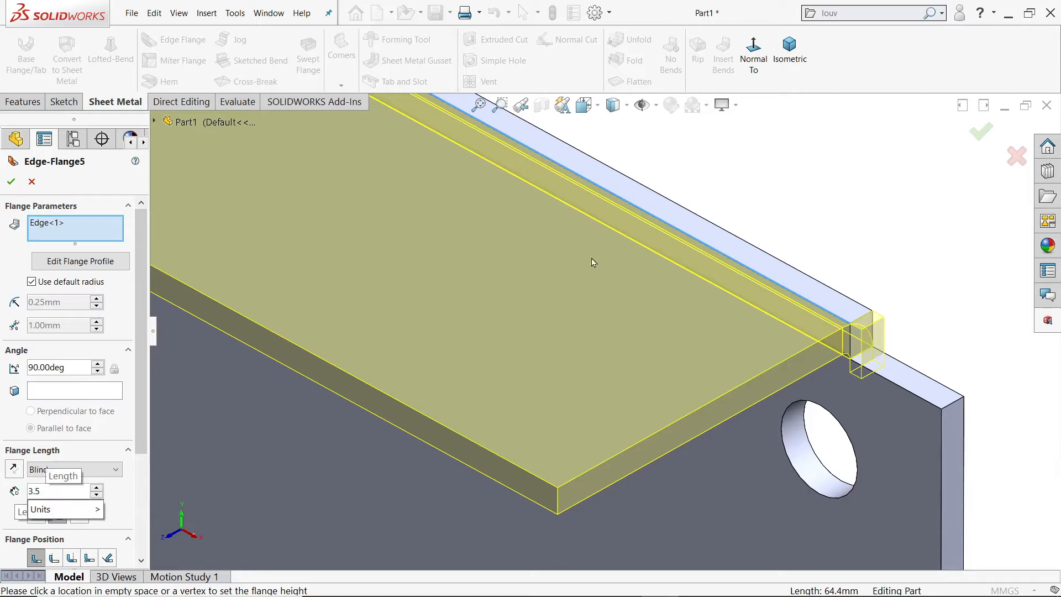
key(Return)
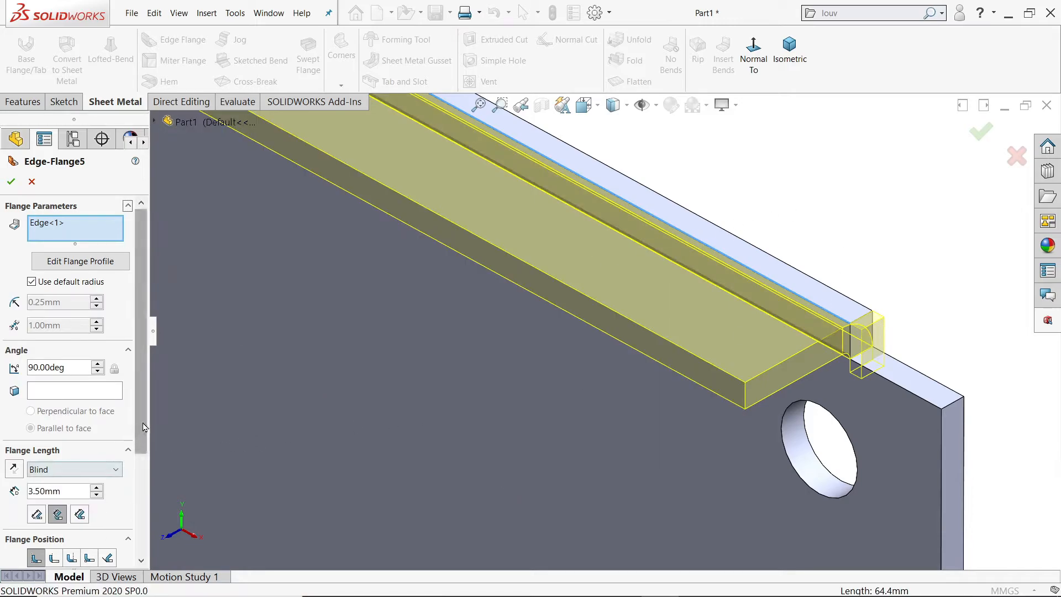
Compare the outer and inner virtual sharp length references, keep Inner Virtual Sharp, and create the edge flange
scroll(138, 439, down, 3)
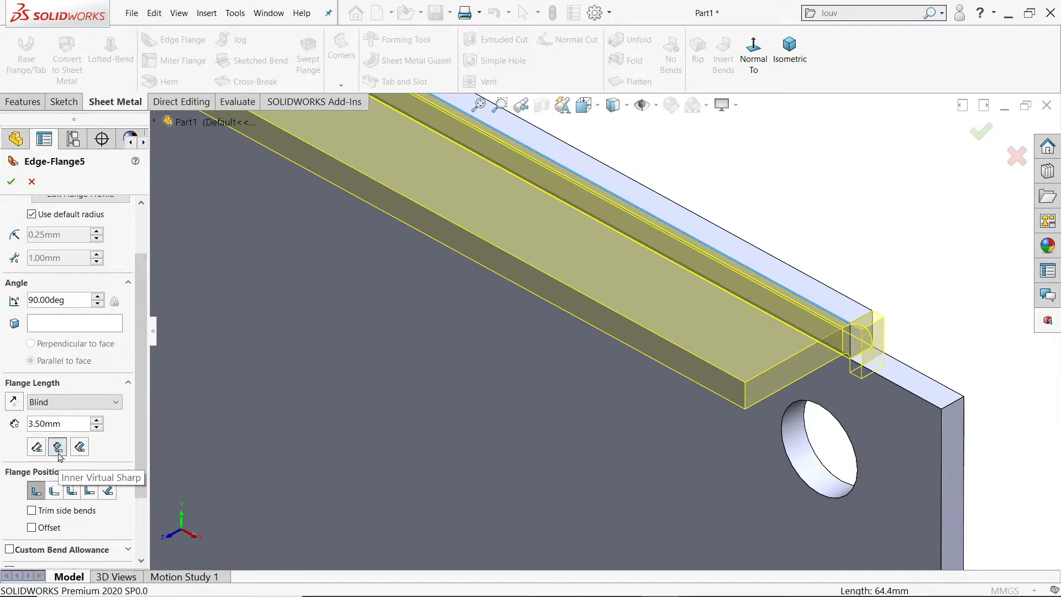
middle_drag(854, 365, 770, 392)
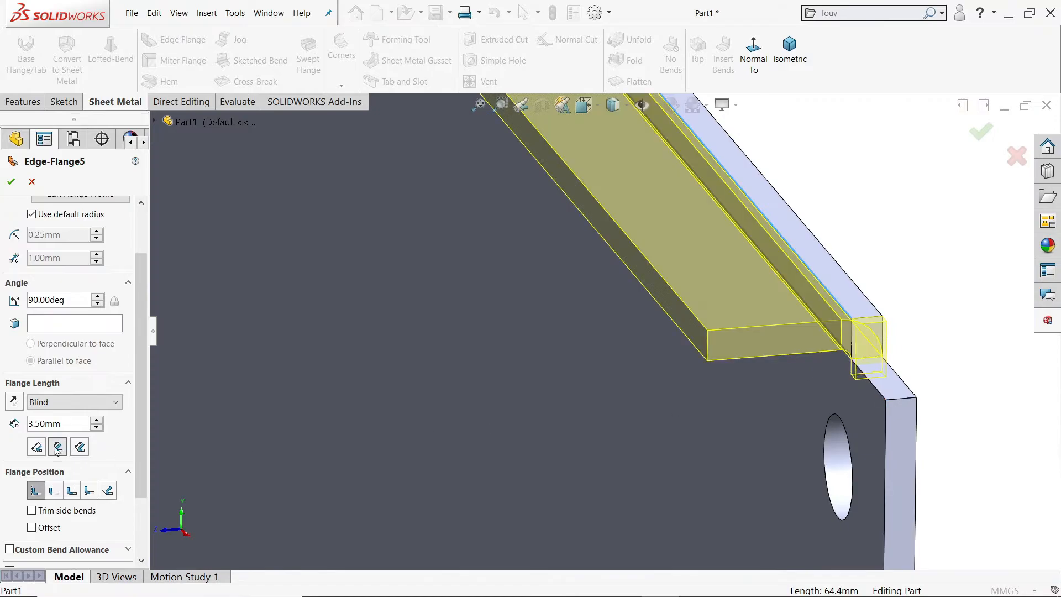
click(37, 448)
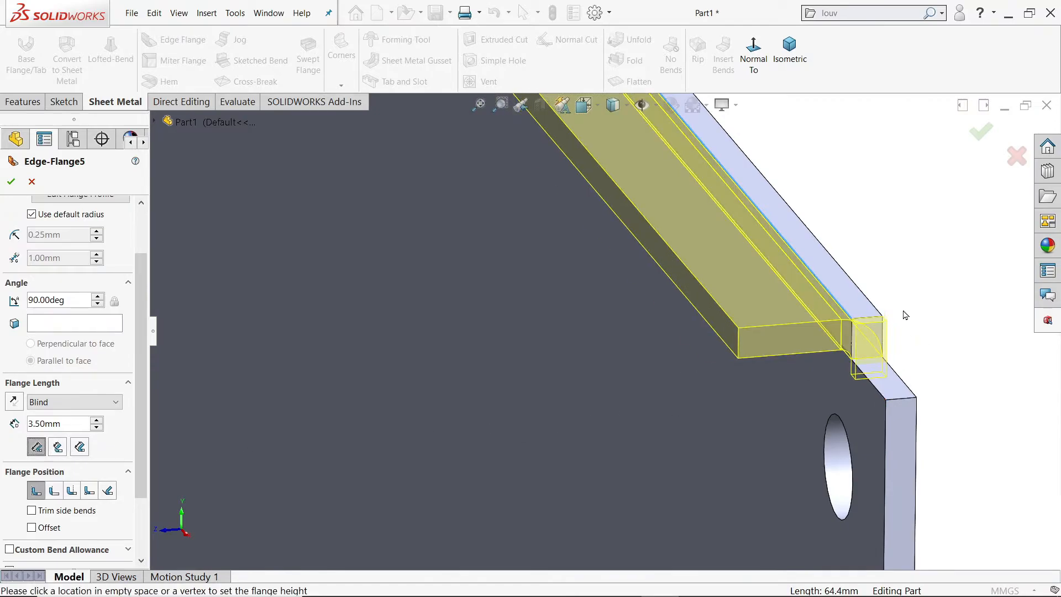
click(61, 451)
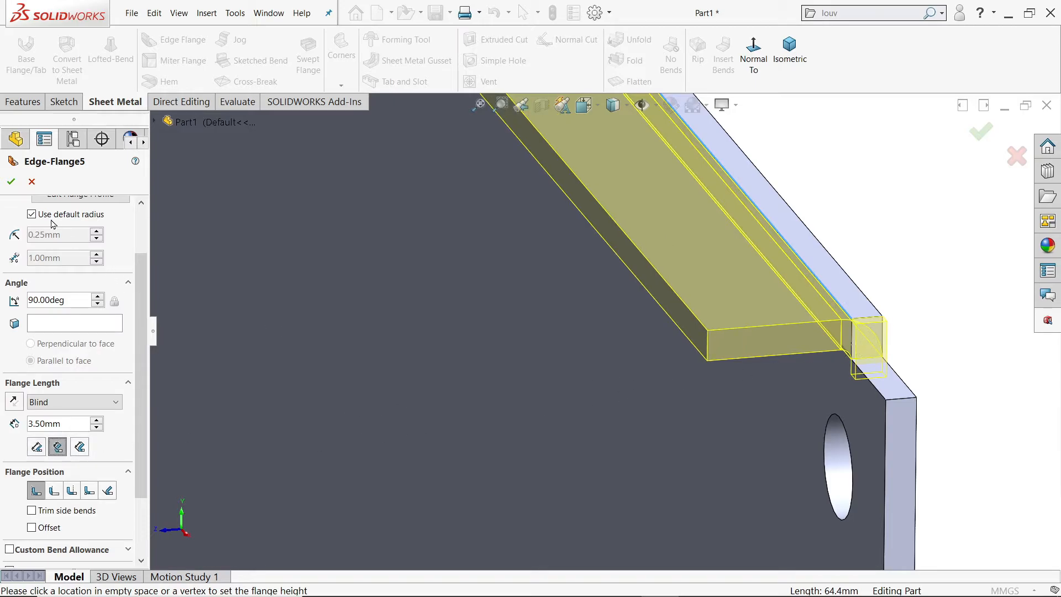
click(14, 183)
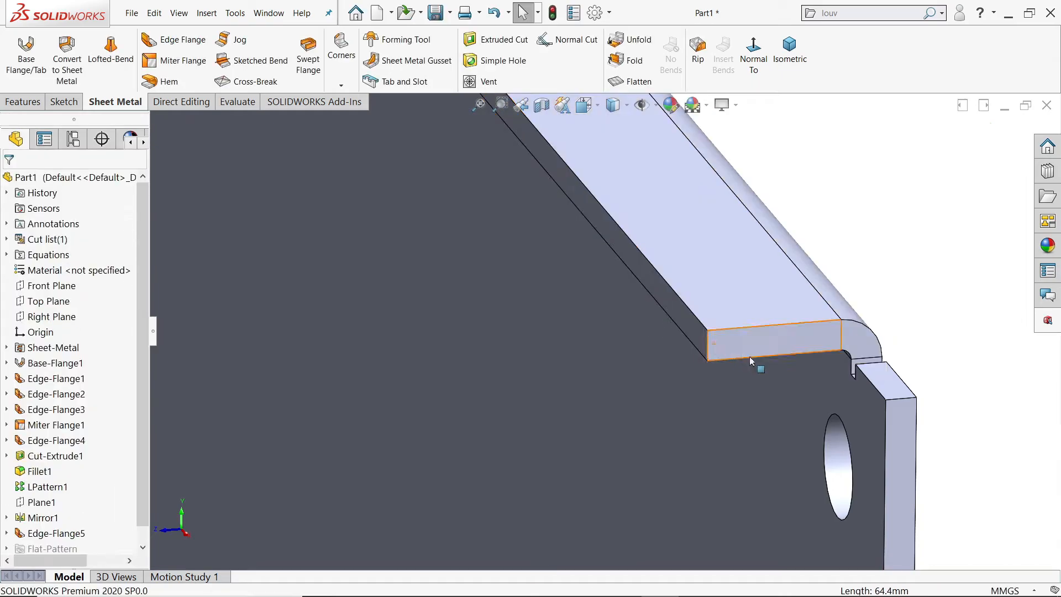
Open a sketch on the outer face of the mirrored end flange
scroll(869, 363, up, 5)
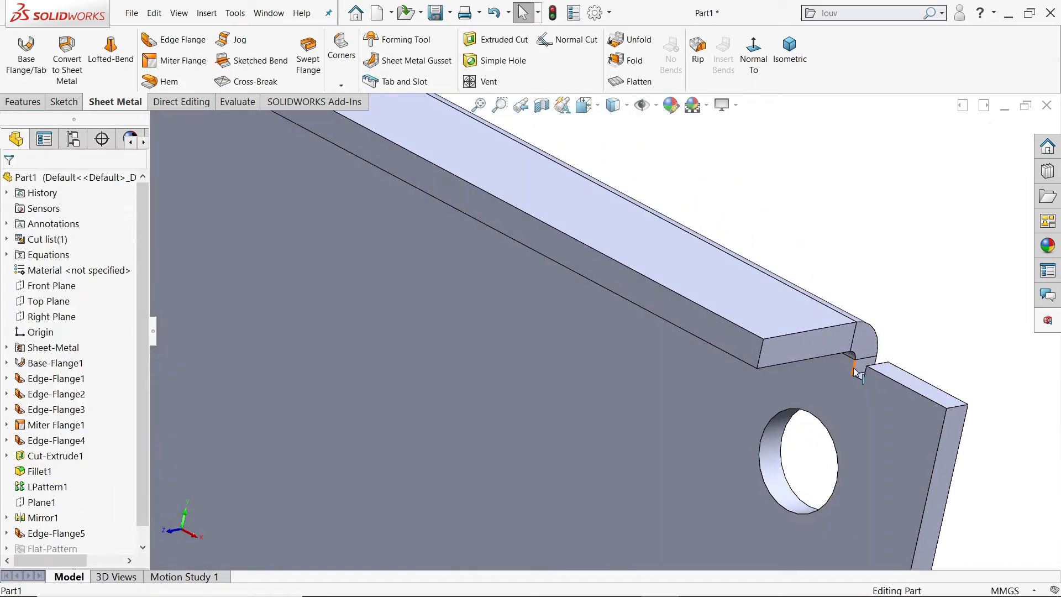
middle_drag(856, 372, 701, 342)
scroll(700, 342, down, 3)
click(624, 315)
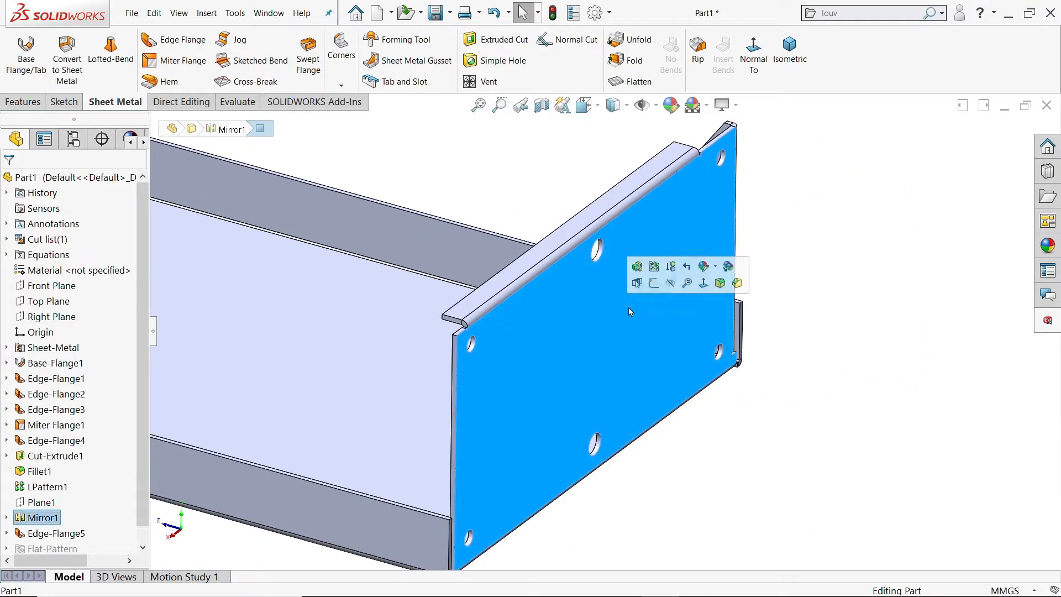
click(652, 283)
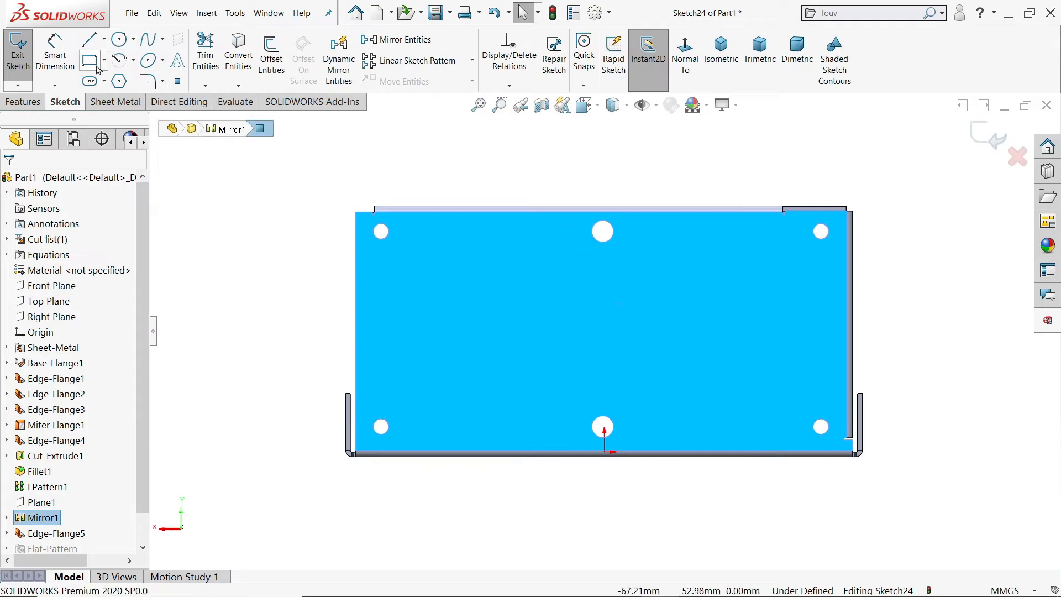
Sketch a vertical centerpoint straight slot about 31.7 mm between arc centres and 19.7 mm wide, crossing the end flange's top edge
click(104, 81)
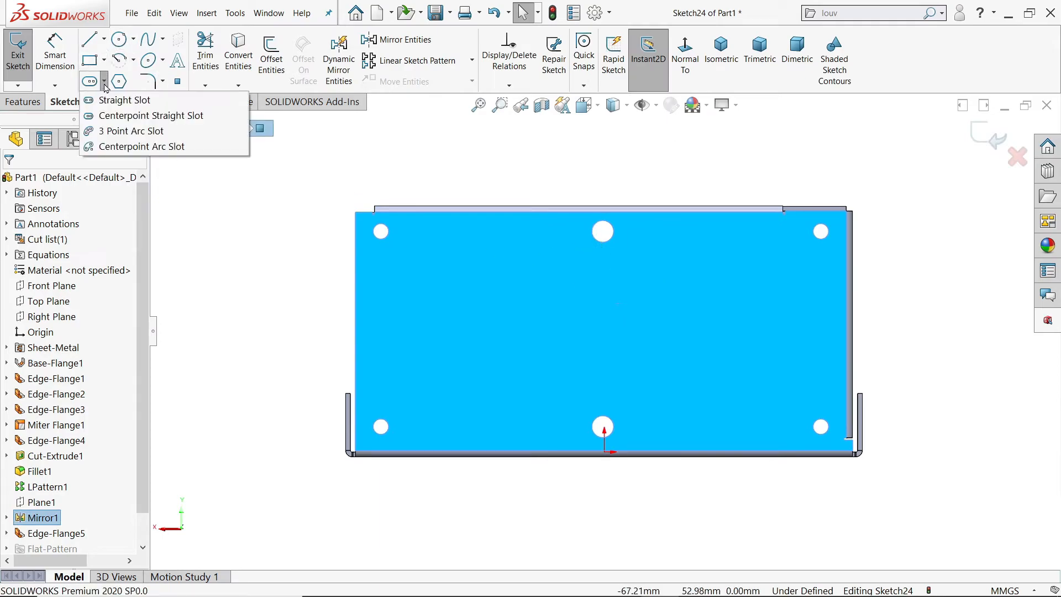
click(117, 116)
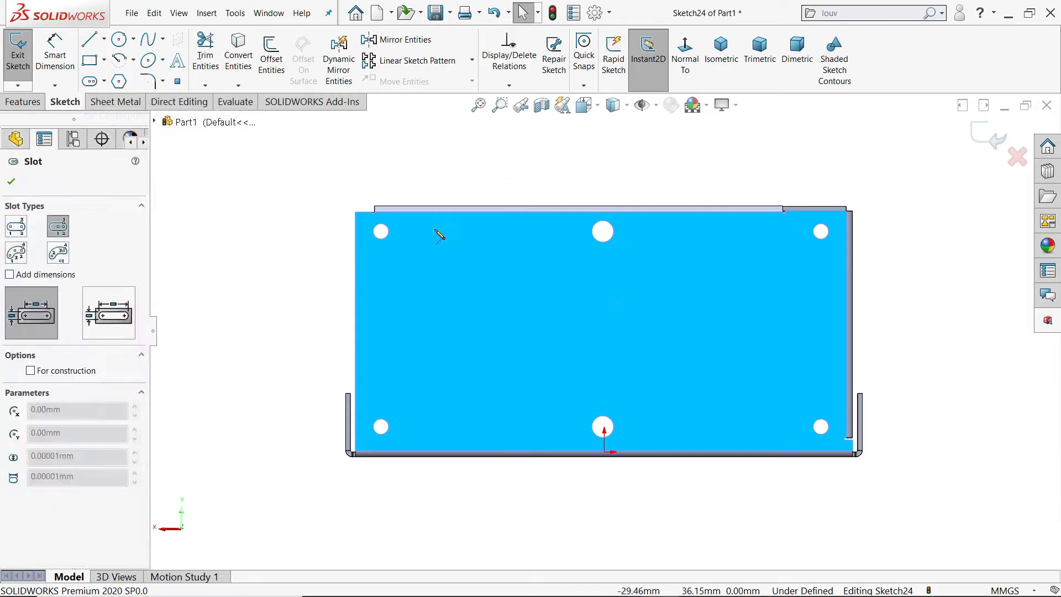
click(502, 280)
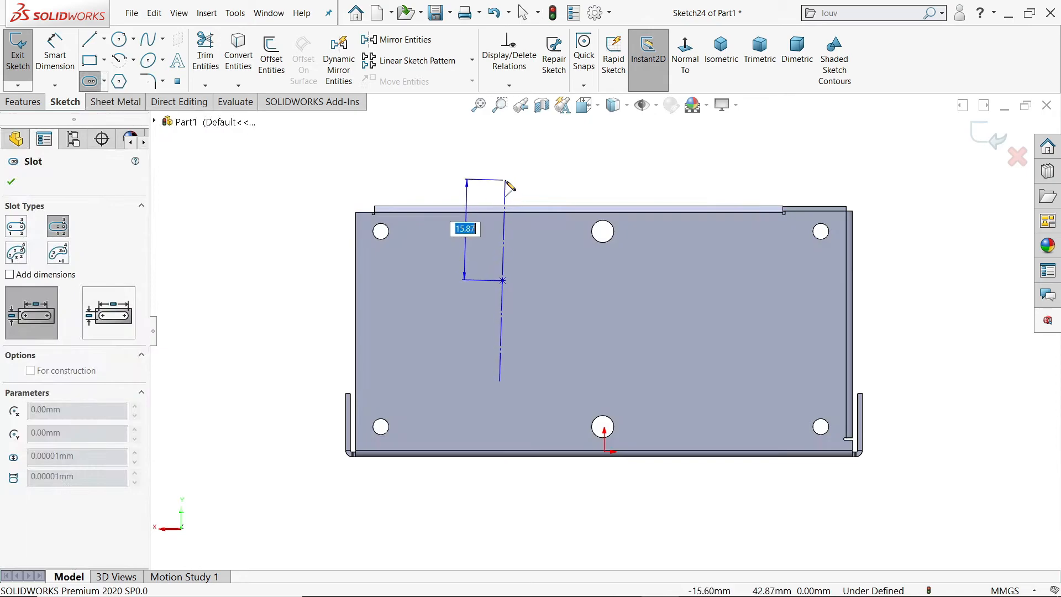
click(503, 179)
click(567, 160)
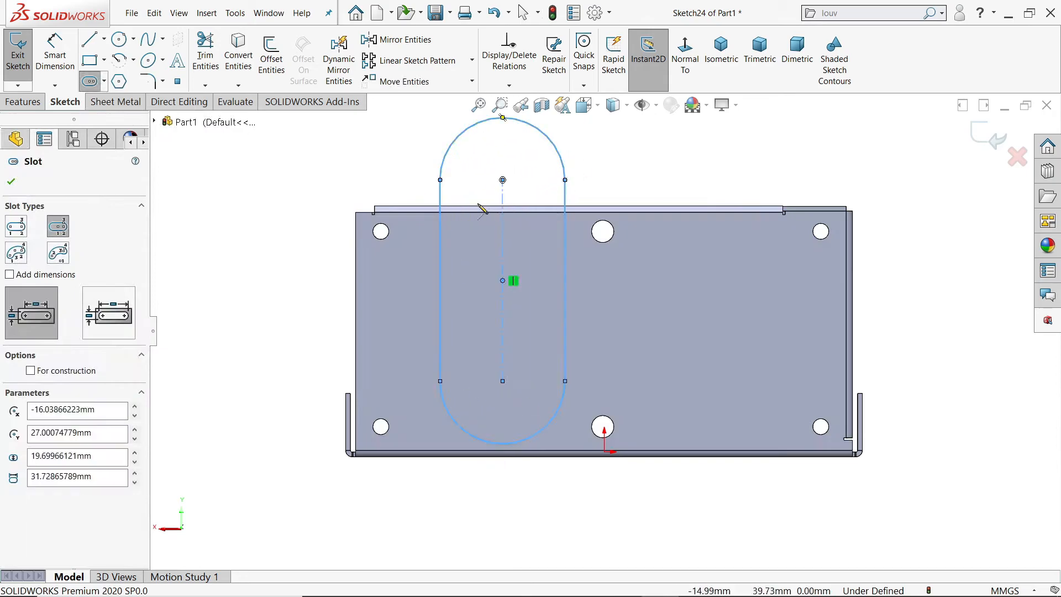
click(12, 182)
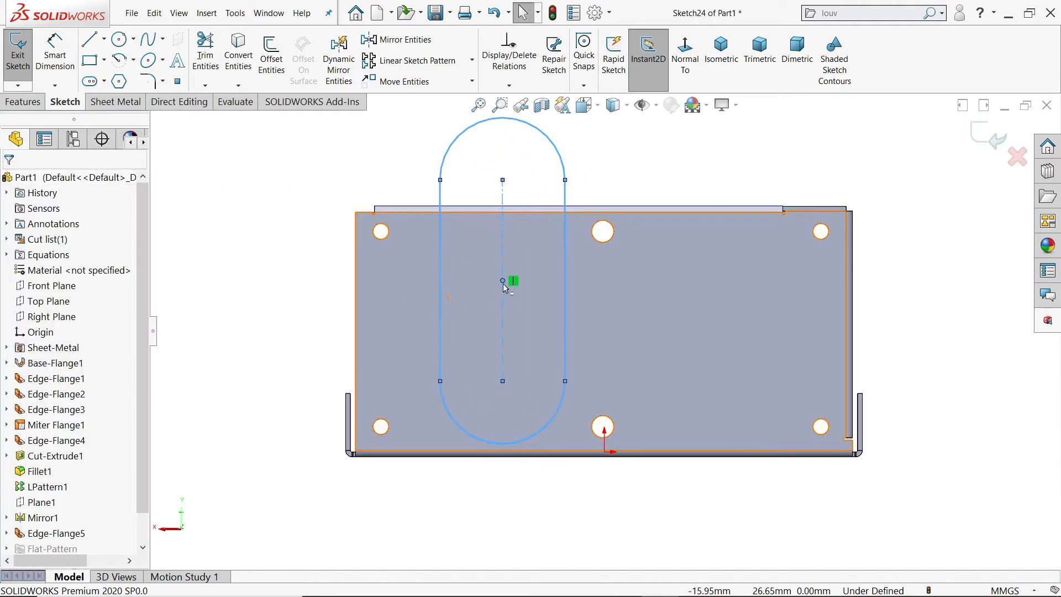
Dimension the slot's upper arc with a radius of 10 mm
click(54, 56)
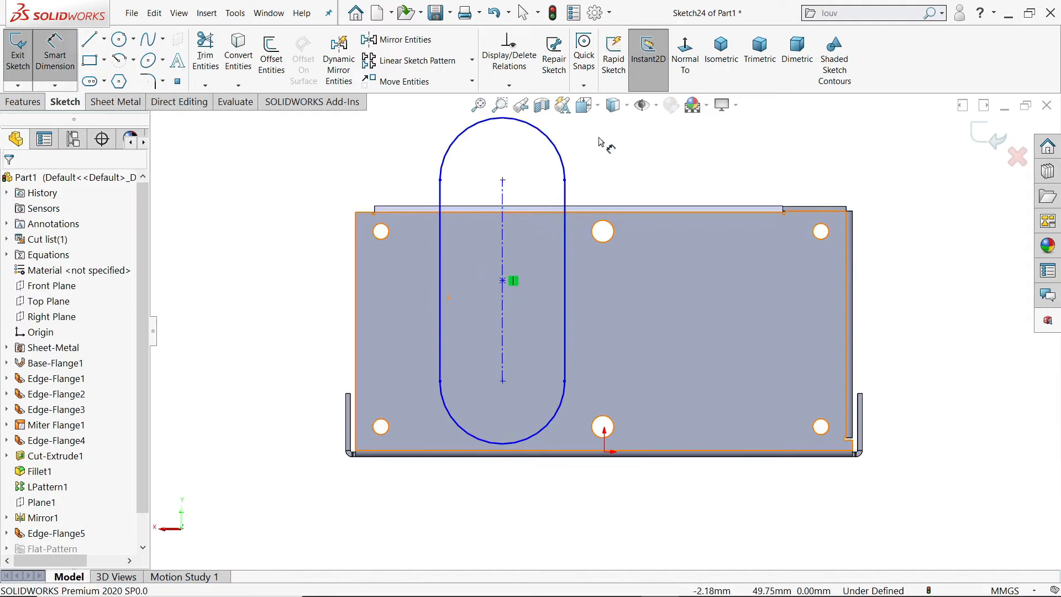
click(557, 147)
click(579, 150)
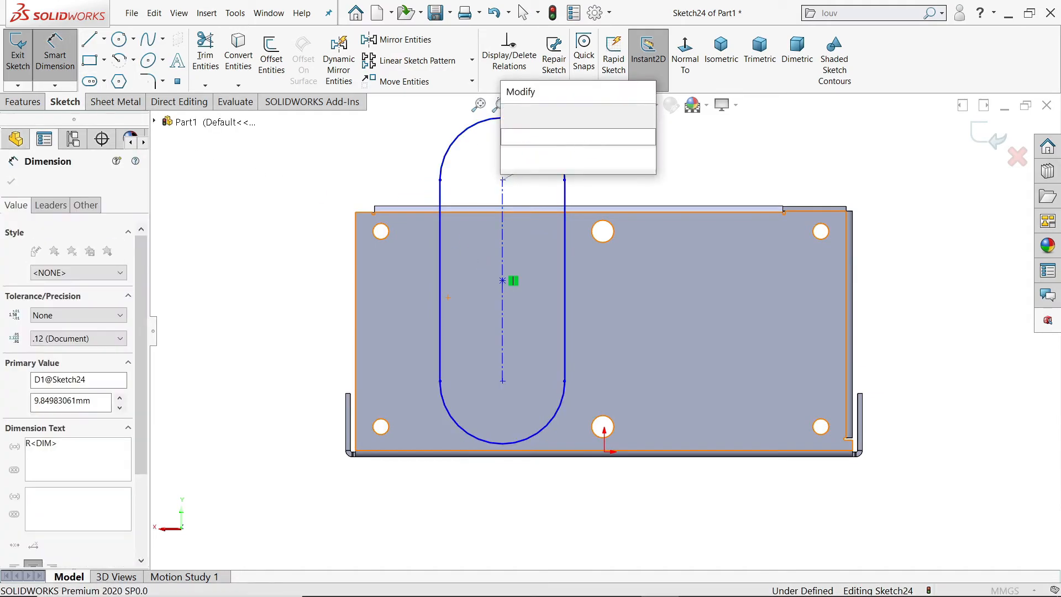
text(10)
key(Return)
Dimension the slot's centre point 27.5 mm horizontally from the nearer end of the new top flange
click(504, 280)
click(374, 211)
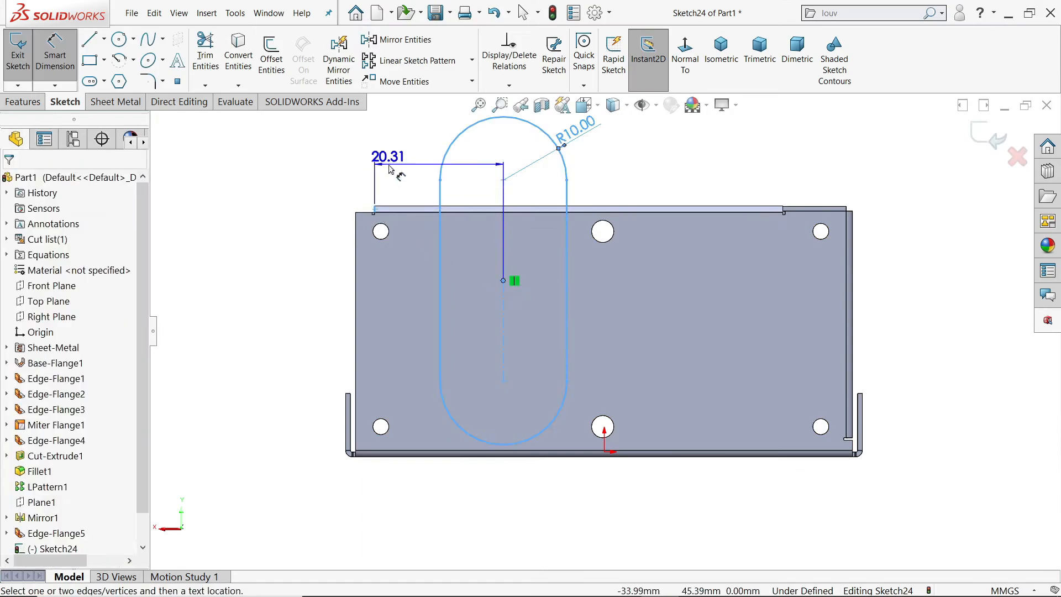
click(398, 170)
text(27.5)
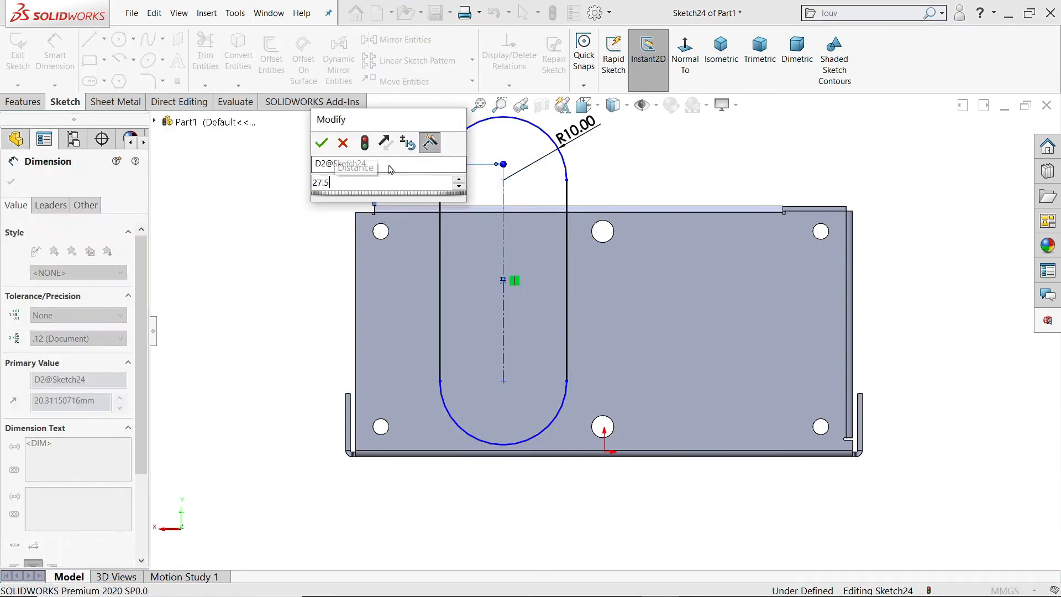
key(Return)
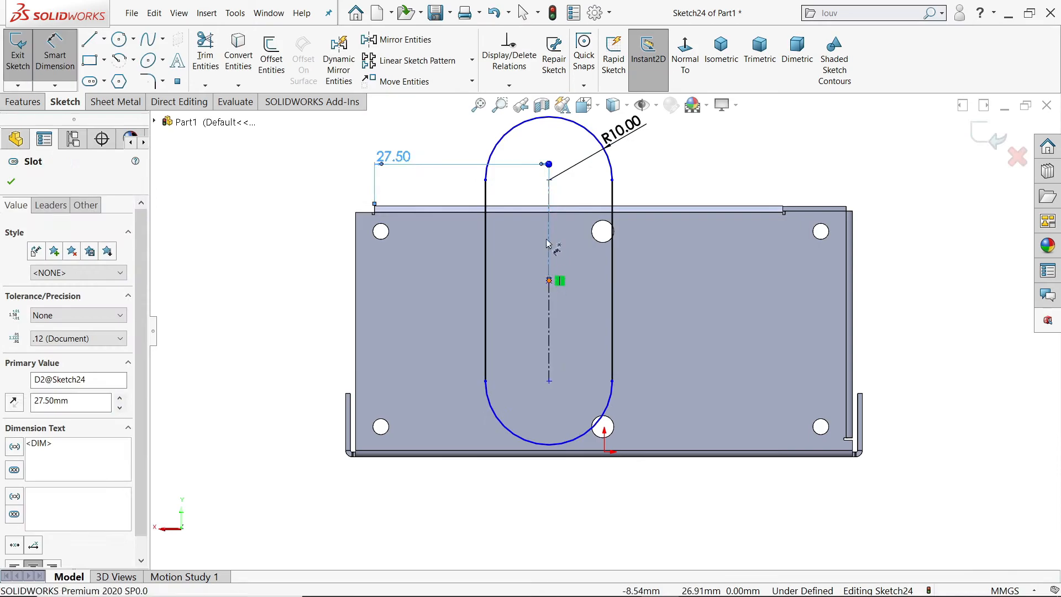
Dimension the slot's centre point 10 mm vertically from the new flange's top edge
click(550, 254)
click(391, 209)
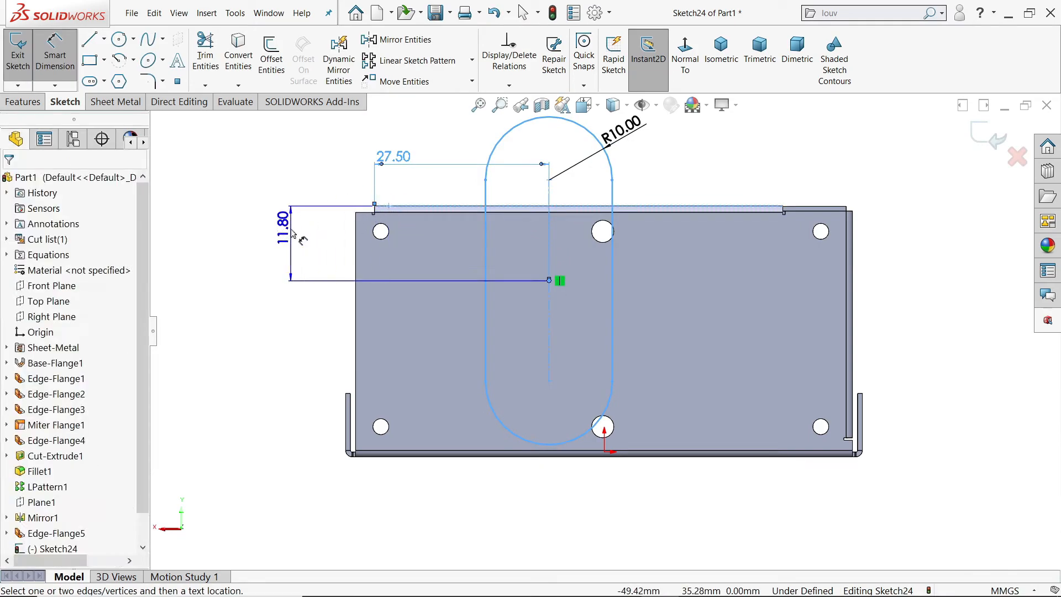
click(286, 246)
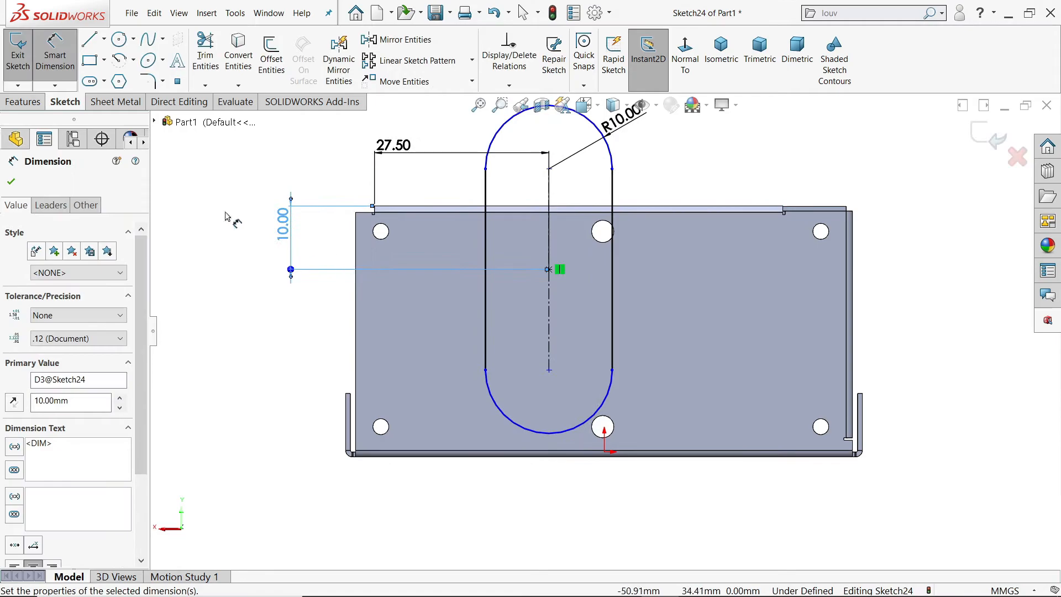
click(11, 181)
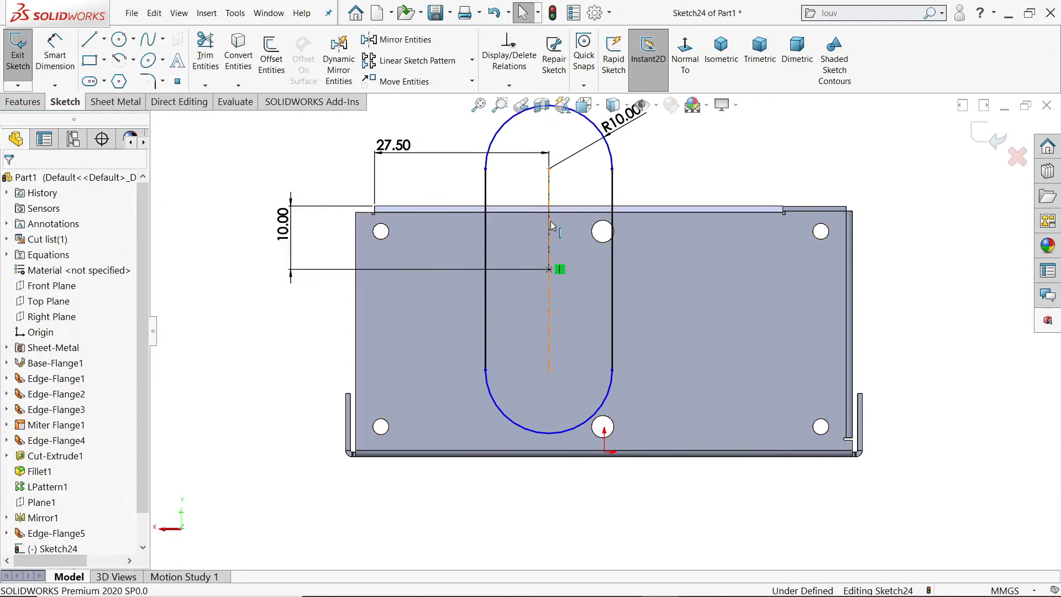
Shorten the slot and dimension the distance between its arc centres as 27.5 mm
click(595, 218)
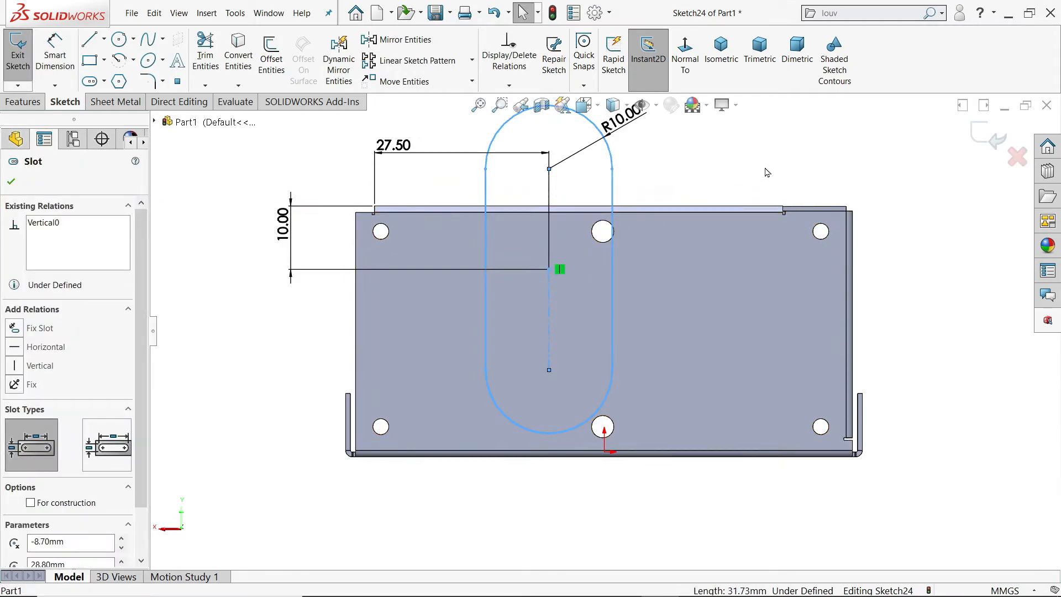
click(681, 180)
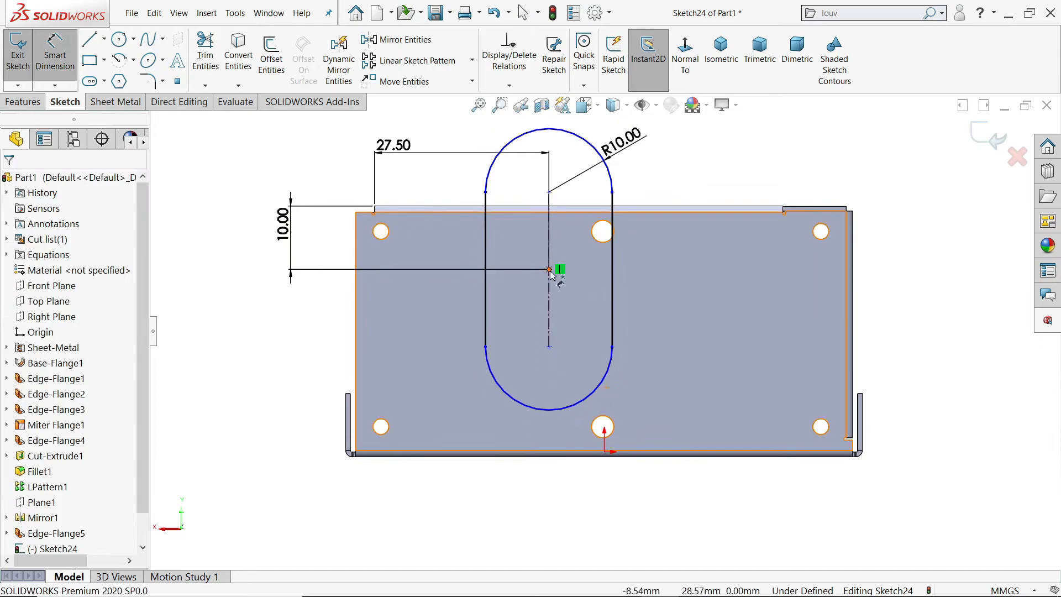
click(551, 277)
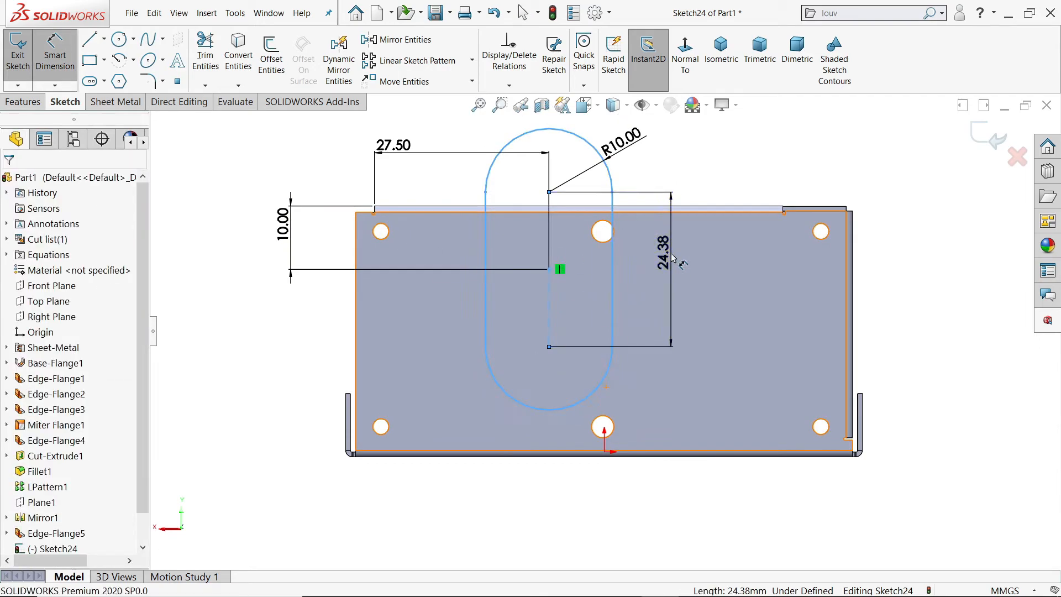
click(671, 260)
text(27.5)
key(Return)
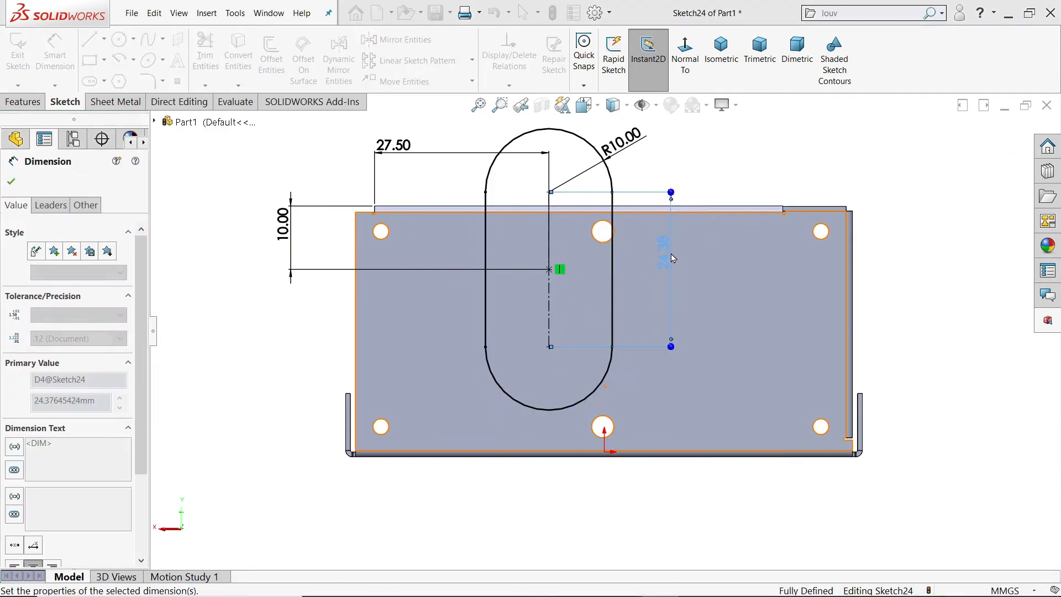
scroll(575, 218, down, 2)
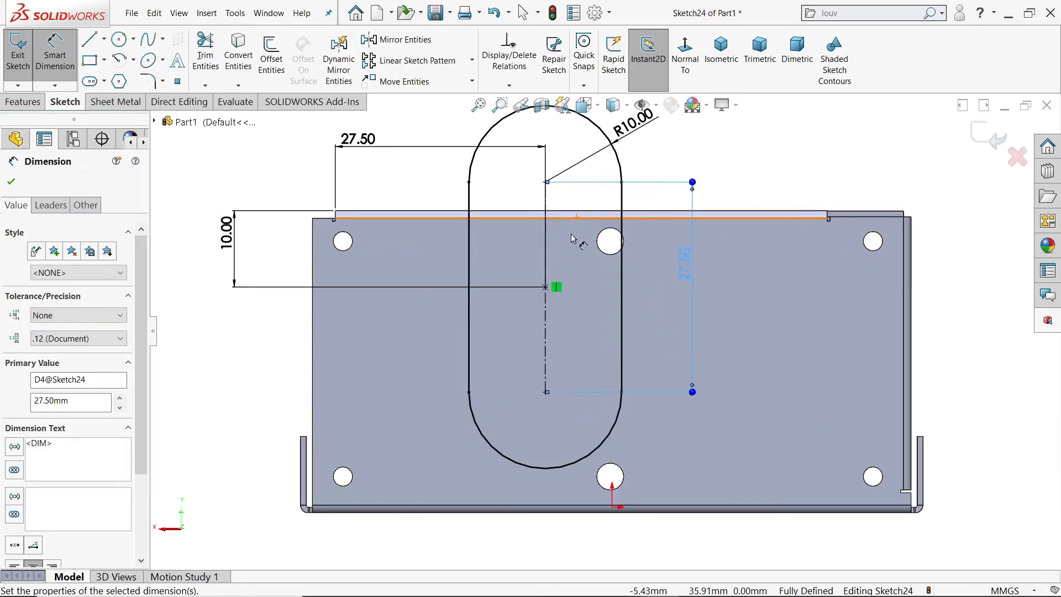
click(235, 259)
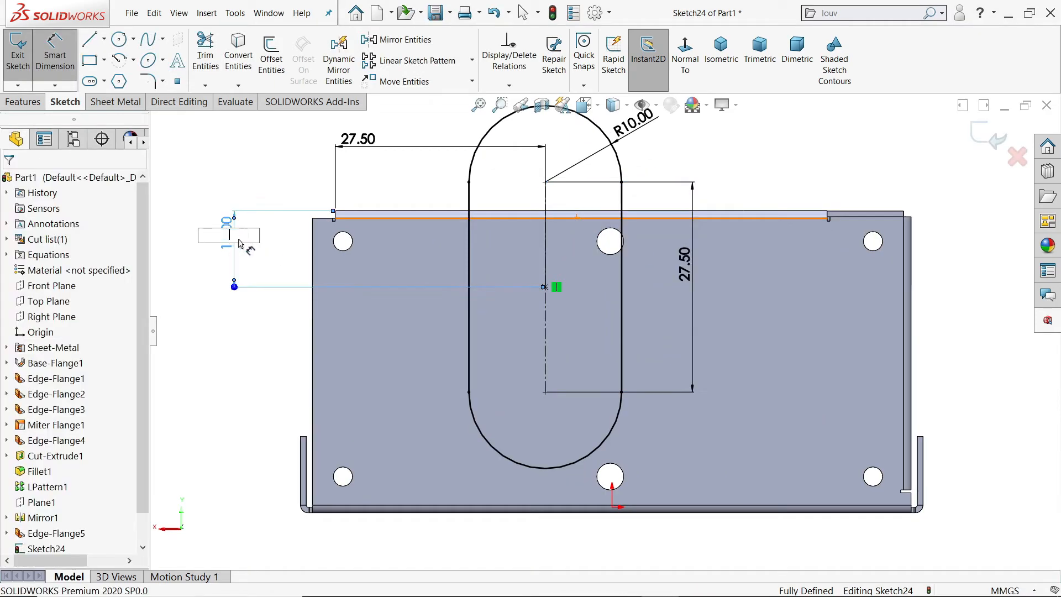
key(Return)
click(627, 309)
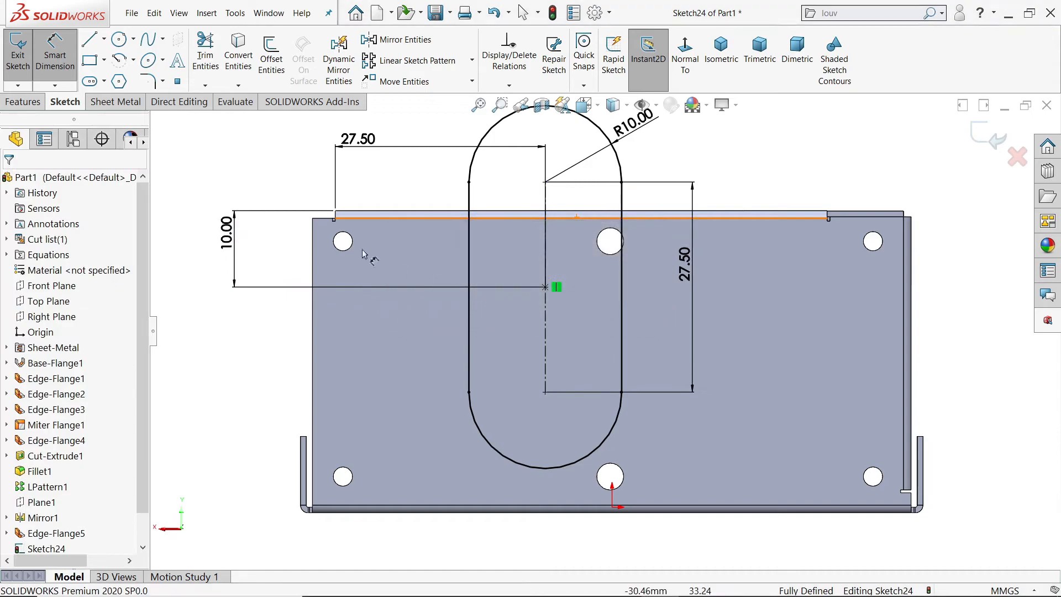
Replace the slot centre point's 10 mm vertical dimension with a coincident relation to the new flange's top edge
drag(236, 241, 225, 254)
key(Delete)
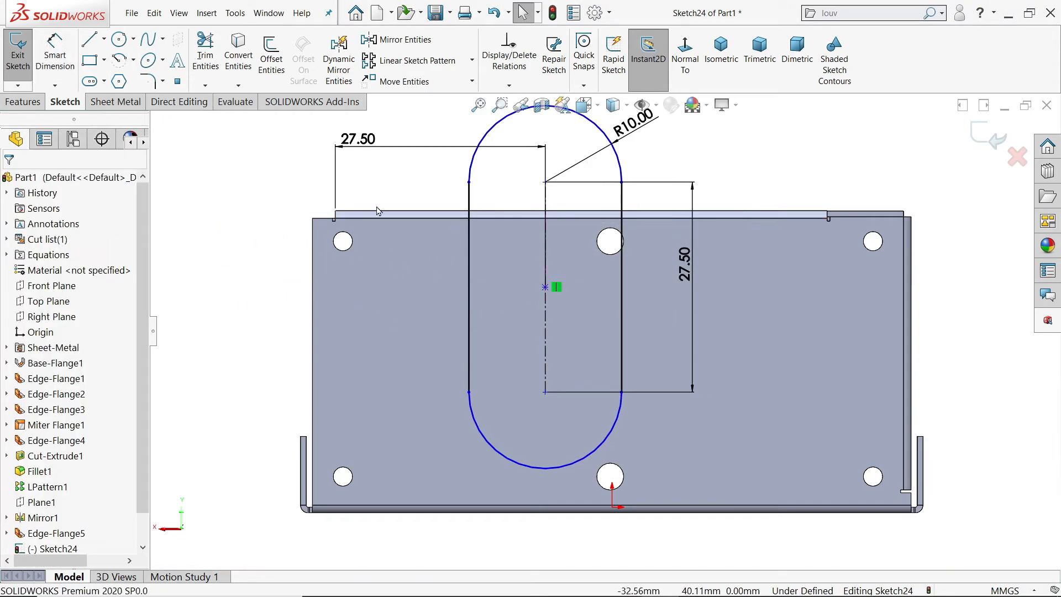
click(554, 222)
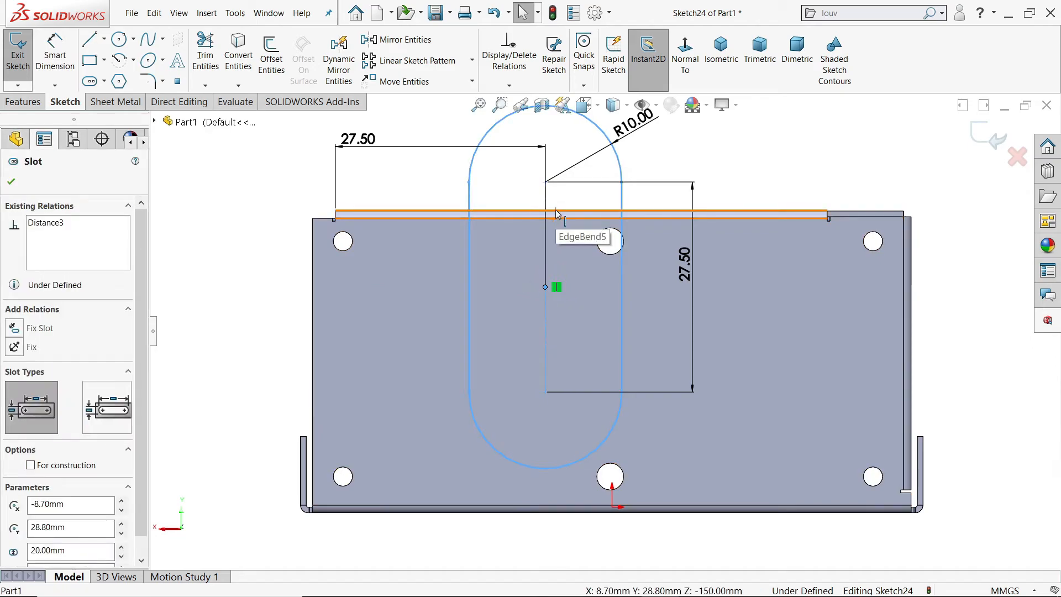
ctrl+click(556, 214)
click(604, 161)
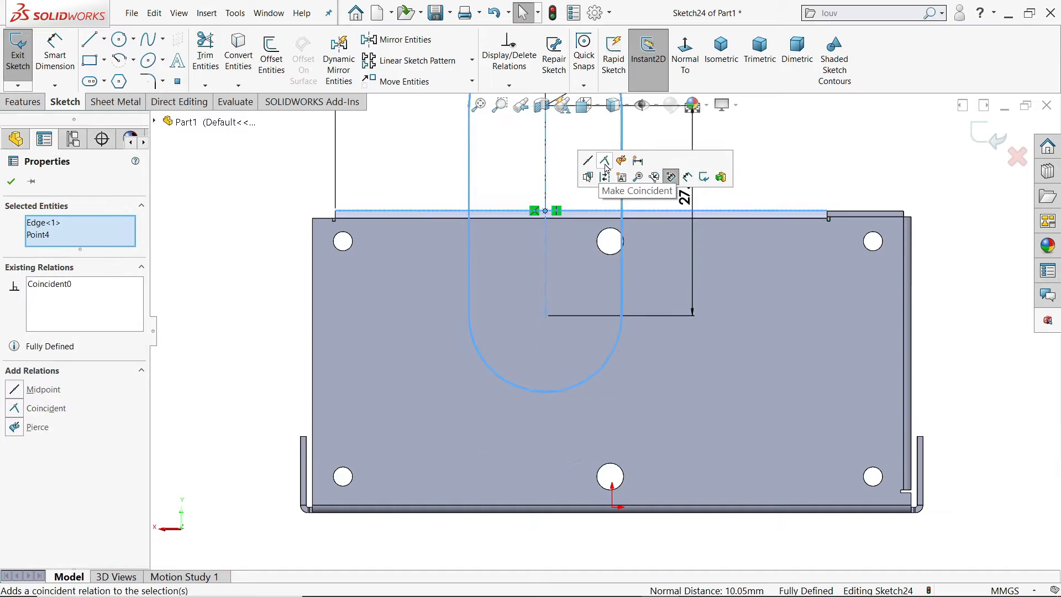
Add a driven dimension between the slot's lower arc centre and the new flange's top edge
click(54, 63)
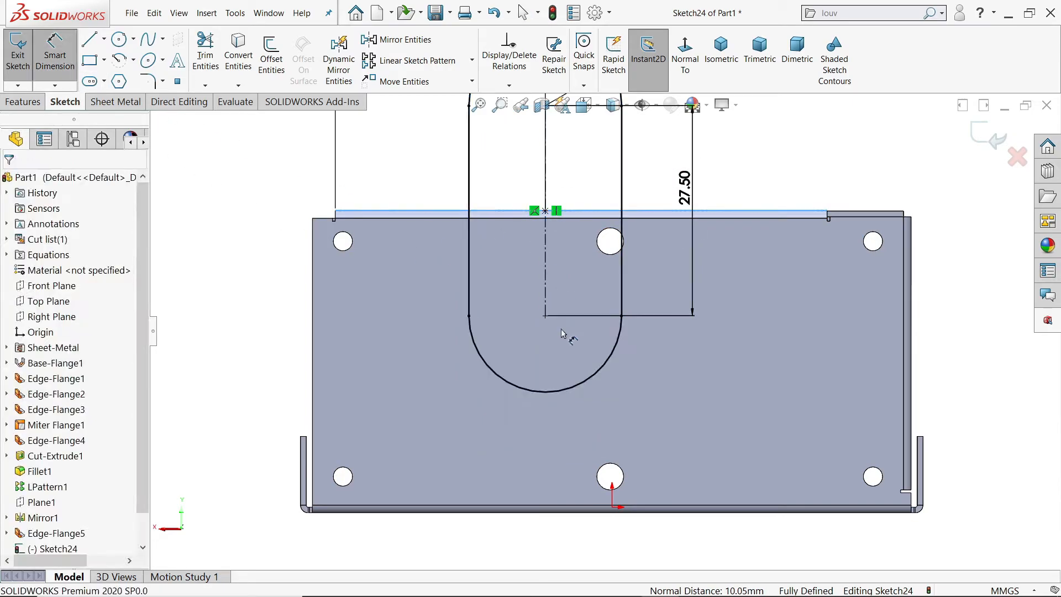
click(545, 316)
click(553, 211)
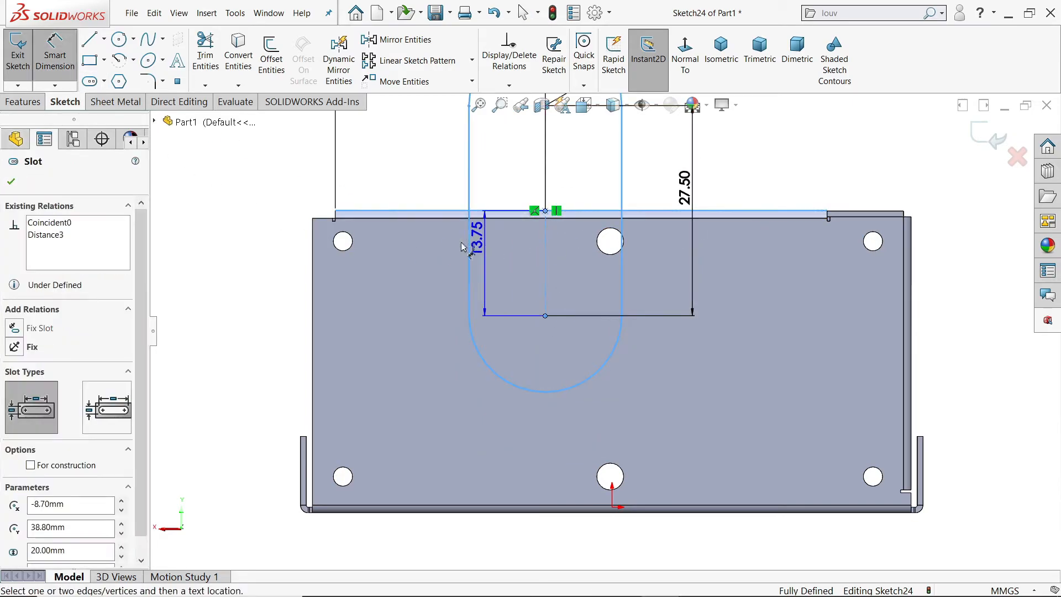
click(277, 257)
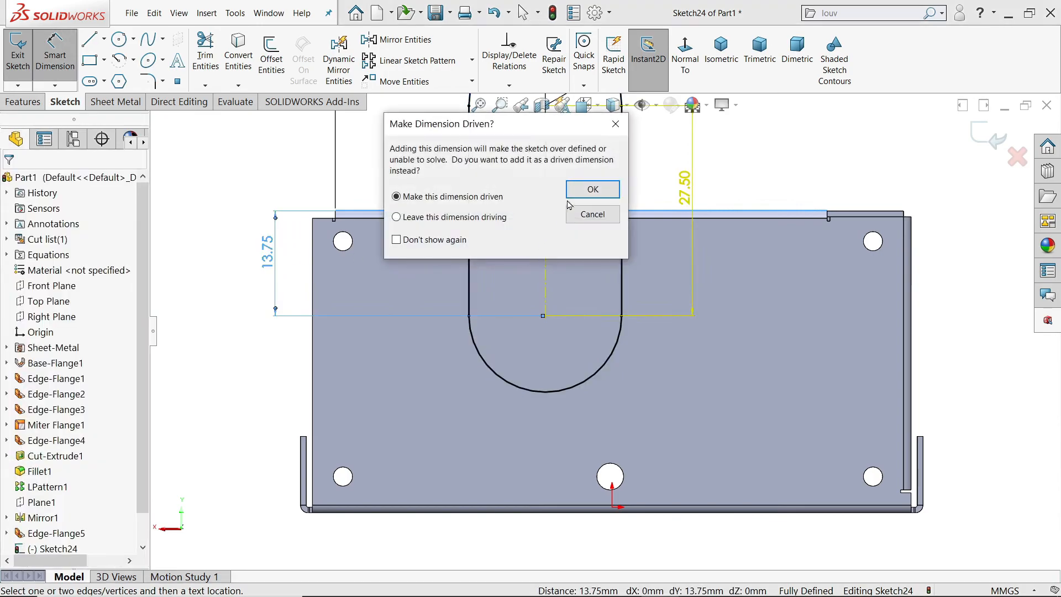
click(592, 190)
scroll(557, 276, up, 3)
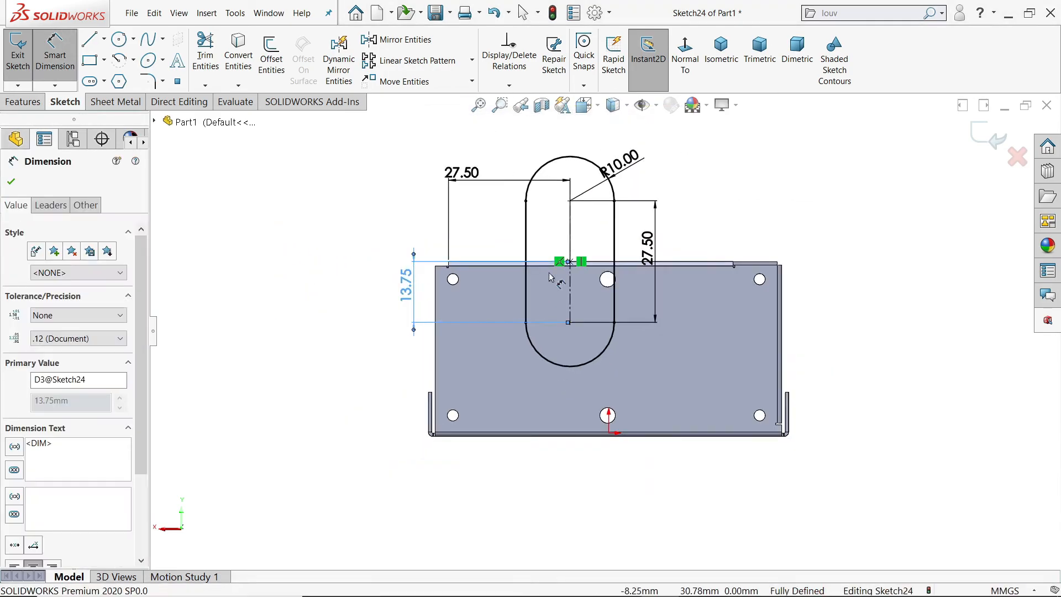
scroll(569, 264, down, 3)
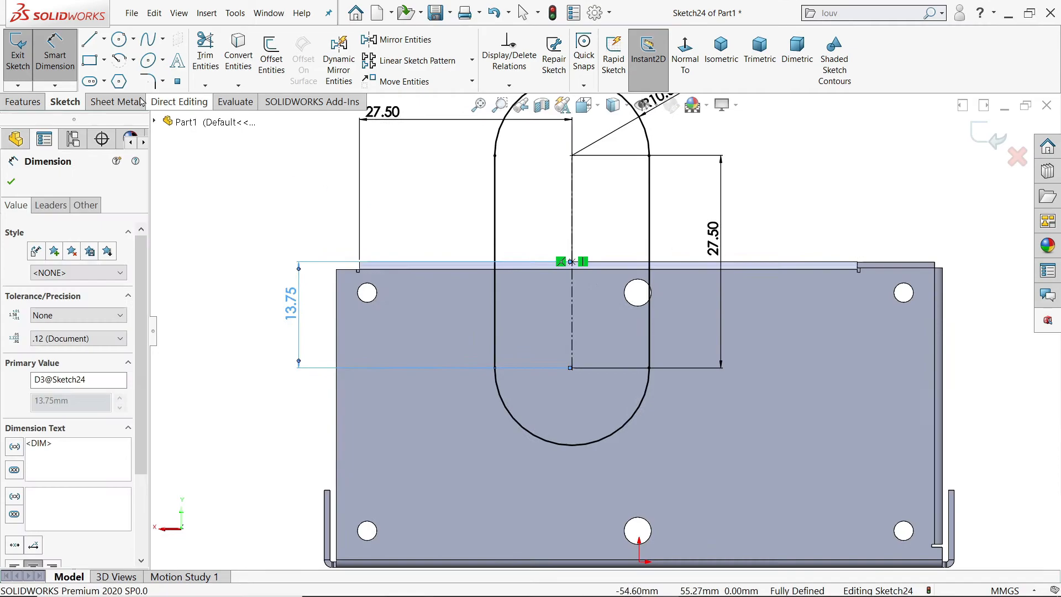
Sketch a thin horizontal corner rectangle across the slot, straddling the new flange's top edge
click(104, 62)
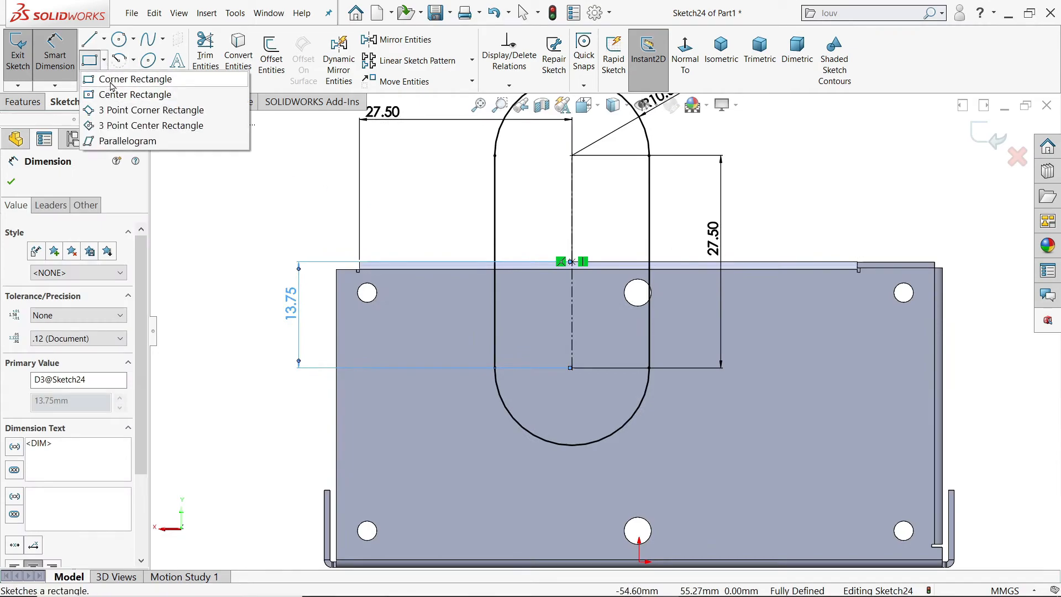
click(135, 79)
scroll(682, 271, down, 2)
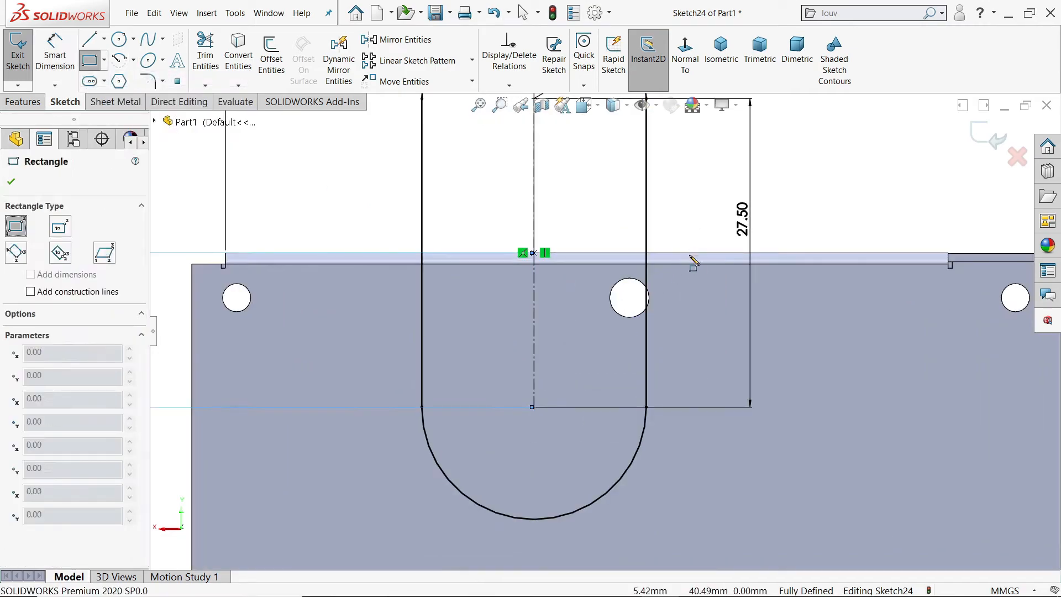
click(702, 226)
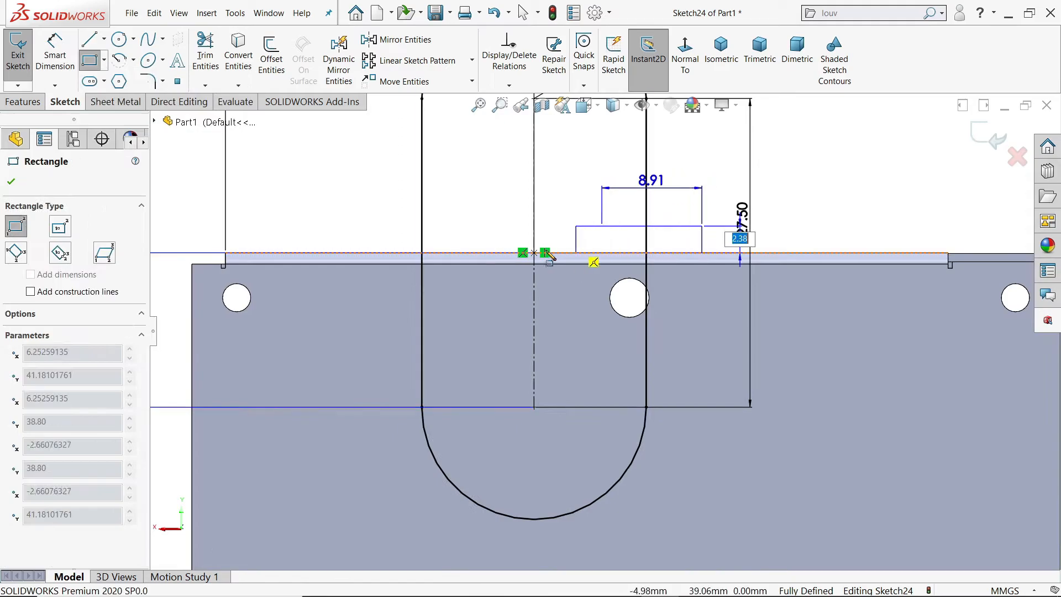
click(344, 263)
Dimension the rectangle's long side as 27.5 mm
click(55, 56)
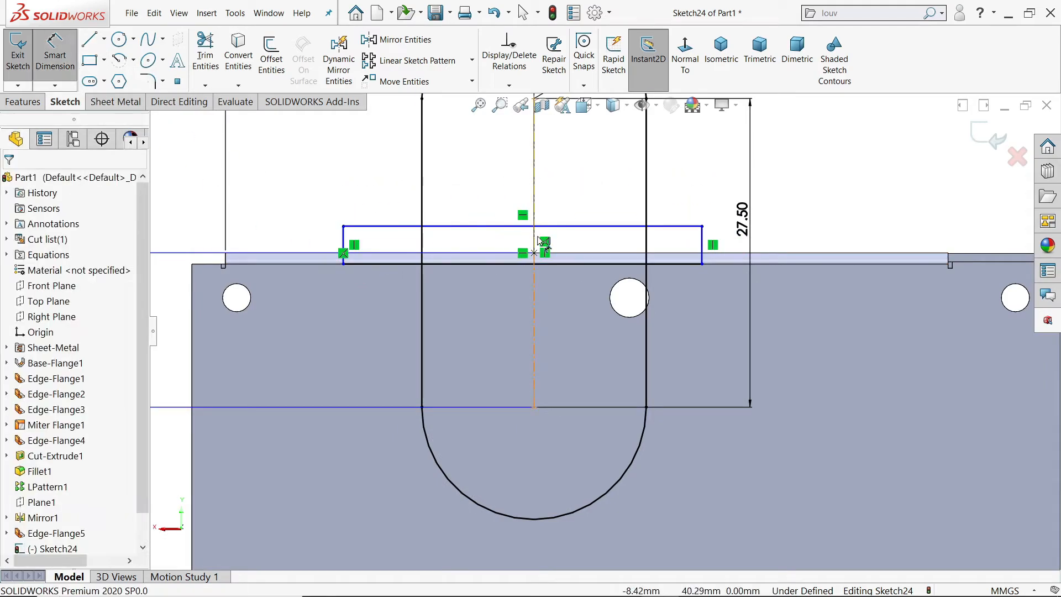
click(569, 226)
click(570, 209)
text(27.5)
key(Return)
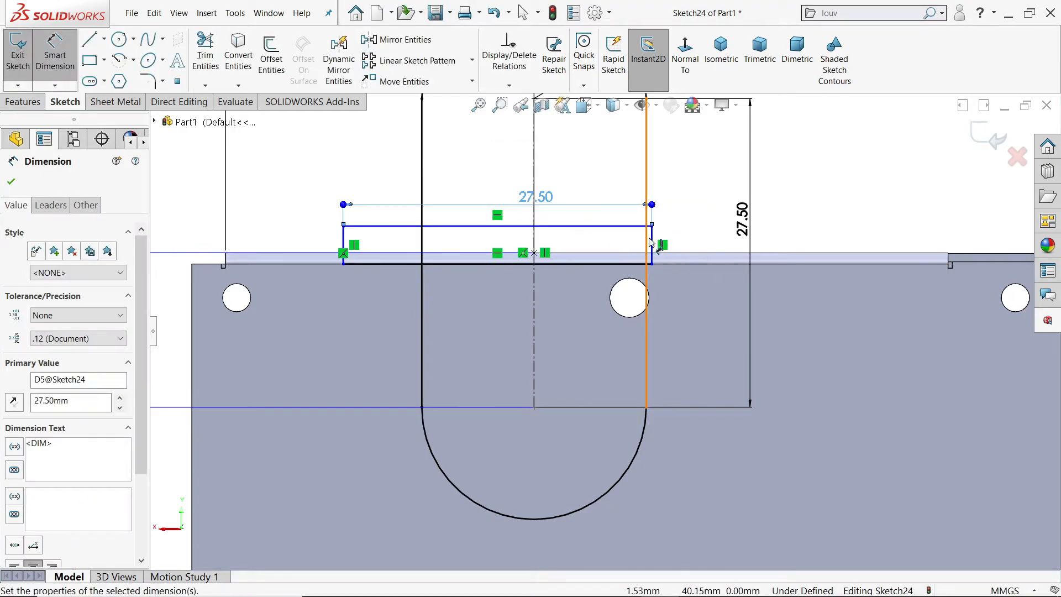
Dimension the rectangle's short side as 2 mm and finish dimensioning
click(652, 243)
click(672, 238)
text(2)
key(Return)
scroll(456, 215, down, 3)
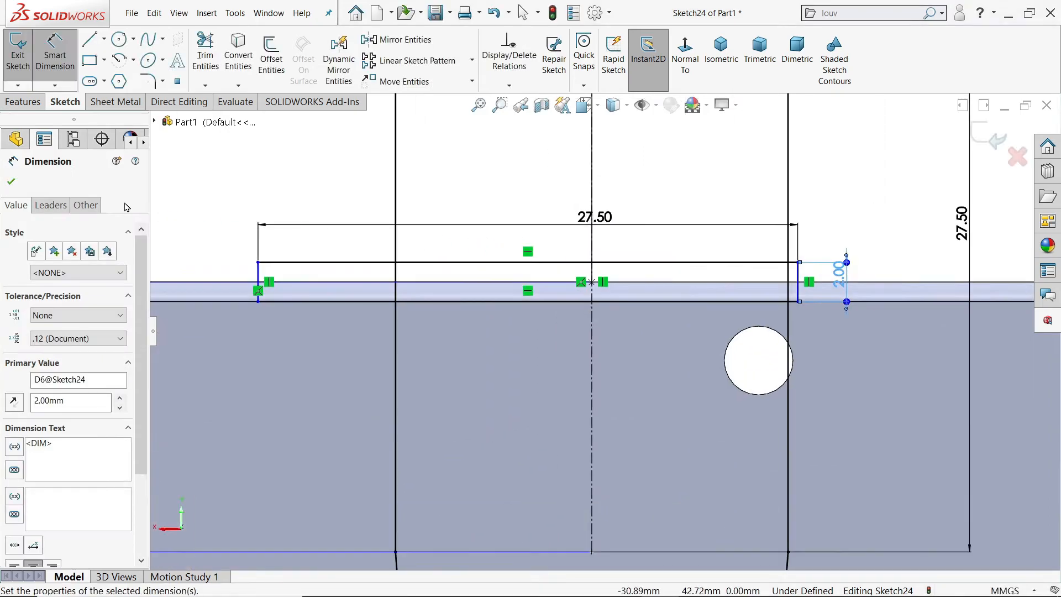
click(12, 182)
scroll(564, 309, up, 2)
scroll(561, 313, down, 2)
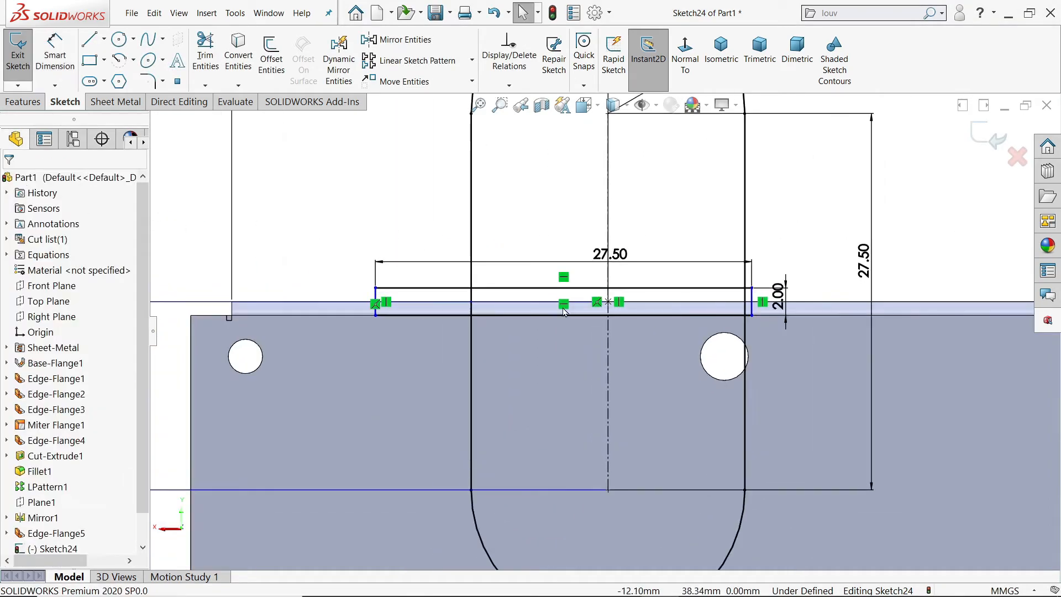
Dimension the midpoint of the rectangle's upper side 27.5 mm horizontally from the nearer end of the new flange
click(569, 289)
scroll(571, 295, up, 1)
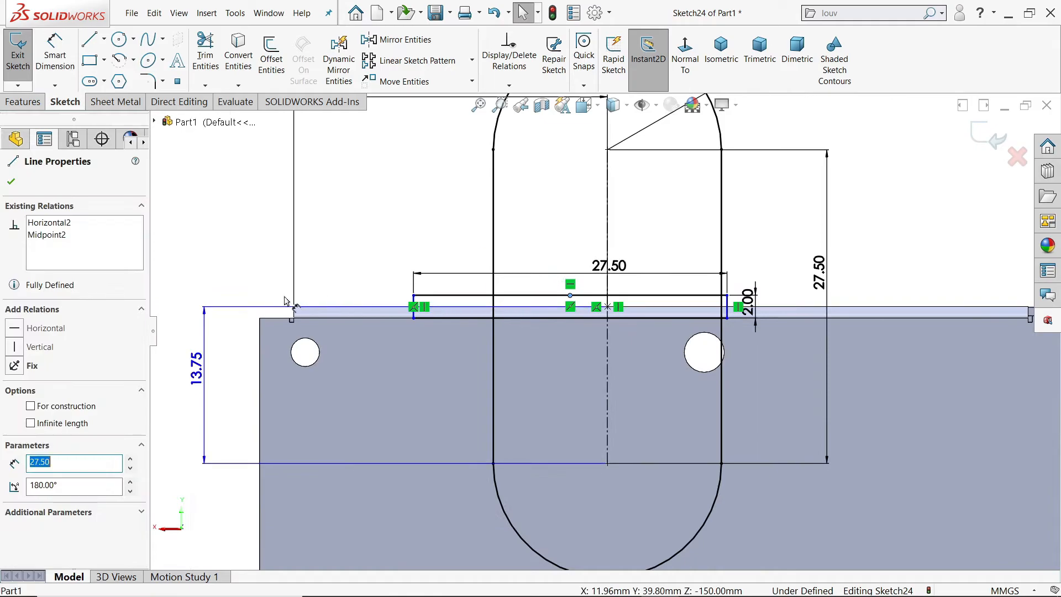
click(58, 64)
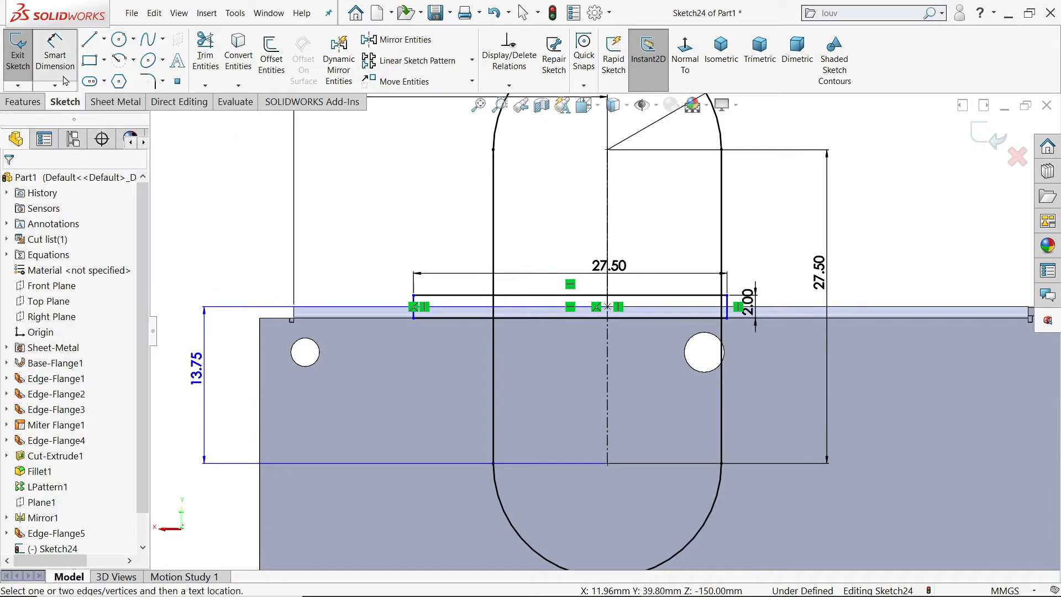
click(295, 315)
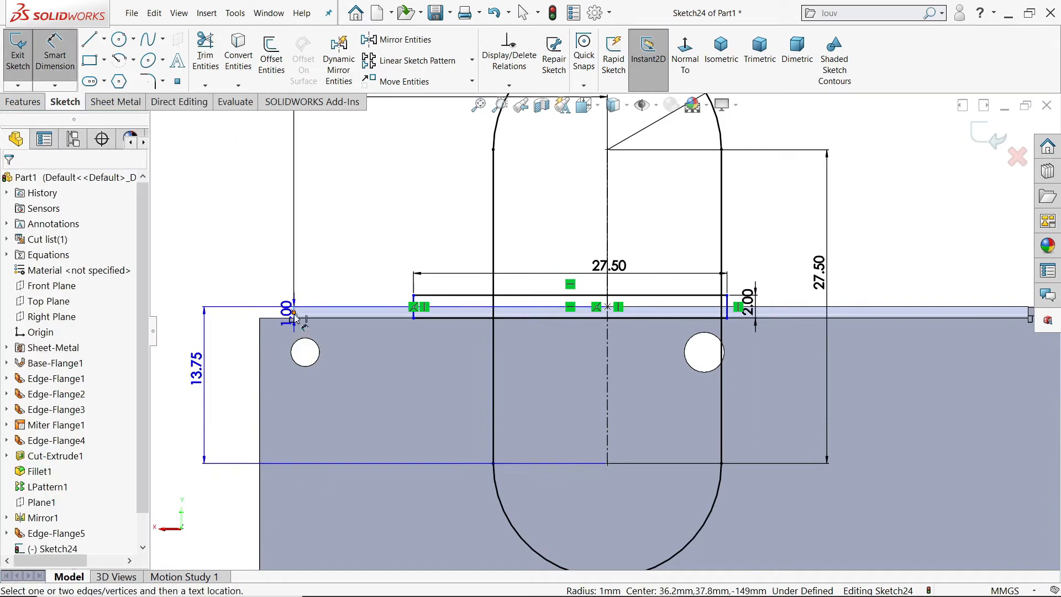
click(570, 296)
click(540, 239)
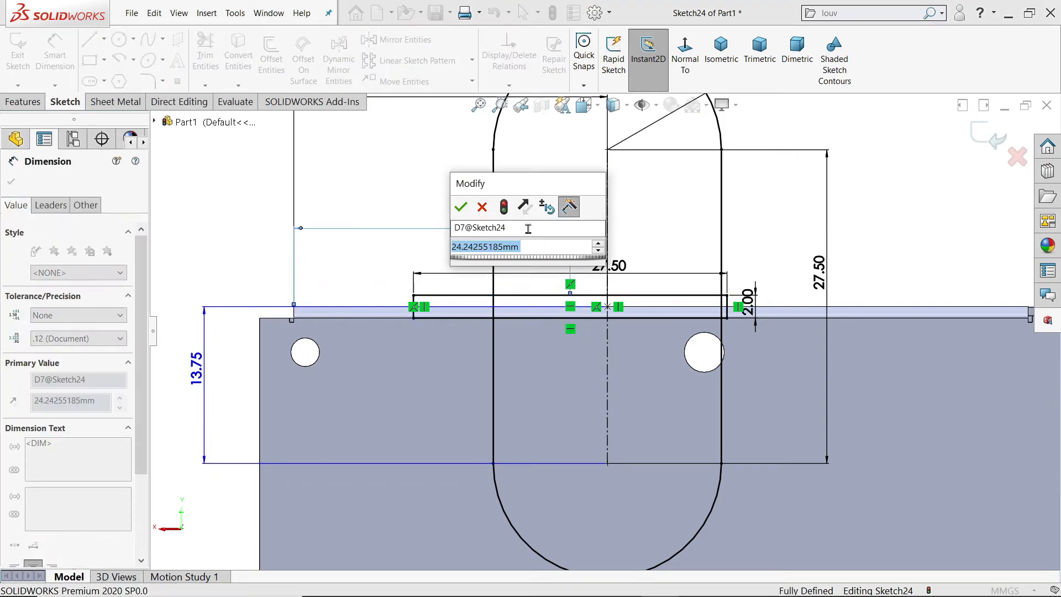
text(27.5)
key(Return)
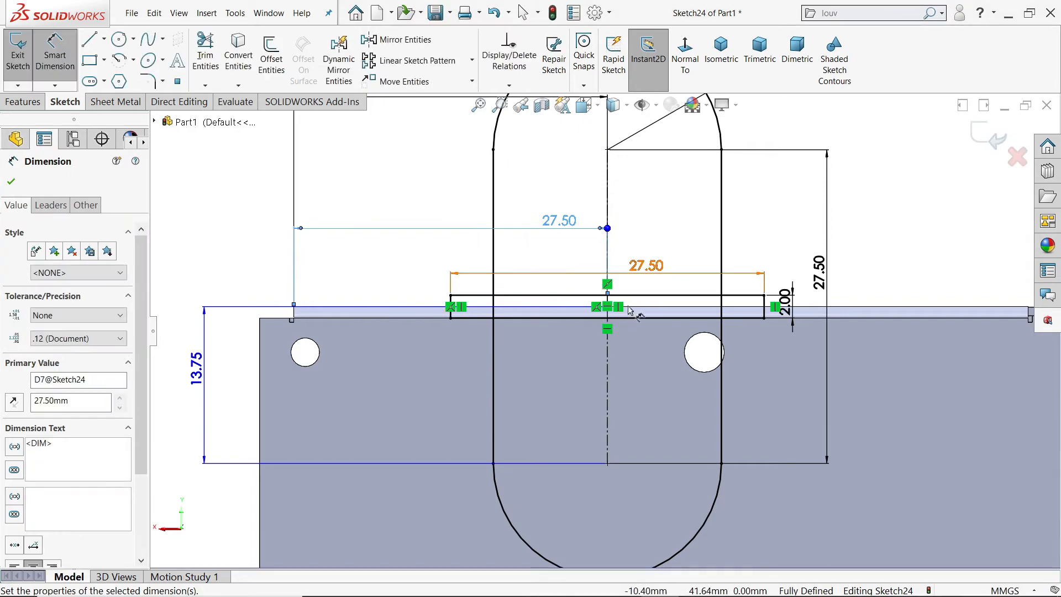
scroll(628, 308, up, 3)
scroll(648, 323, down, 1)
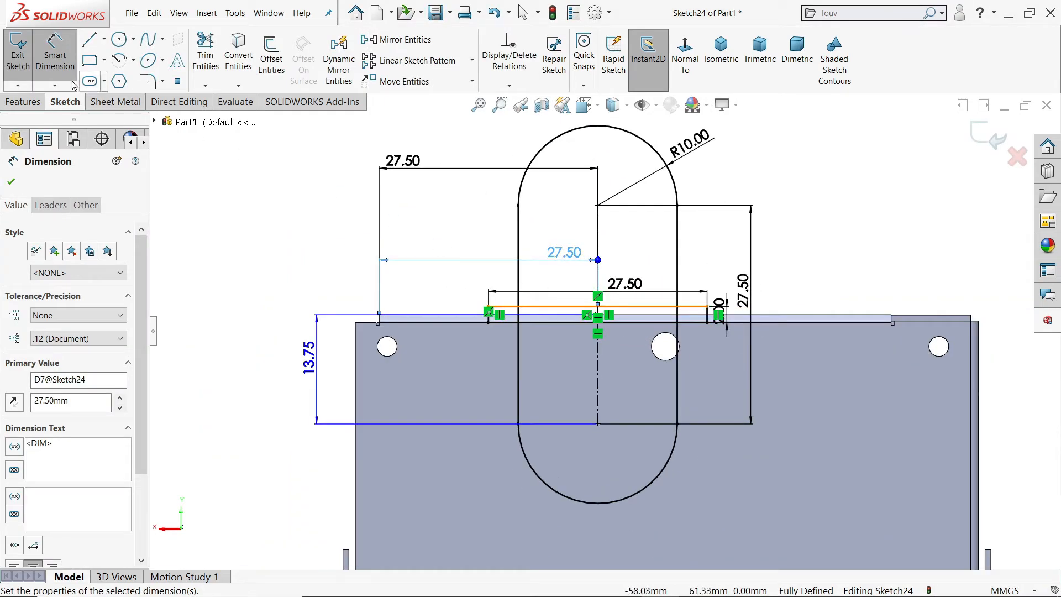
Start an extruded cut and select all regions of the slot and the thin rectangle as its contours
click(19, 102)
click(210, 58)
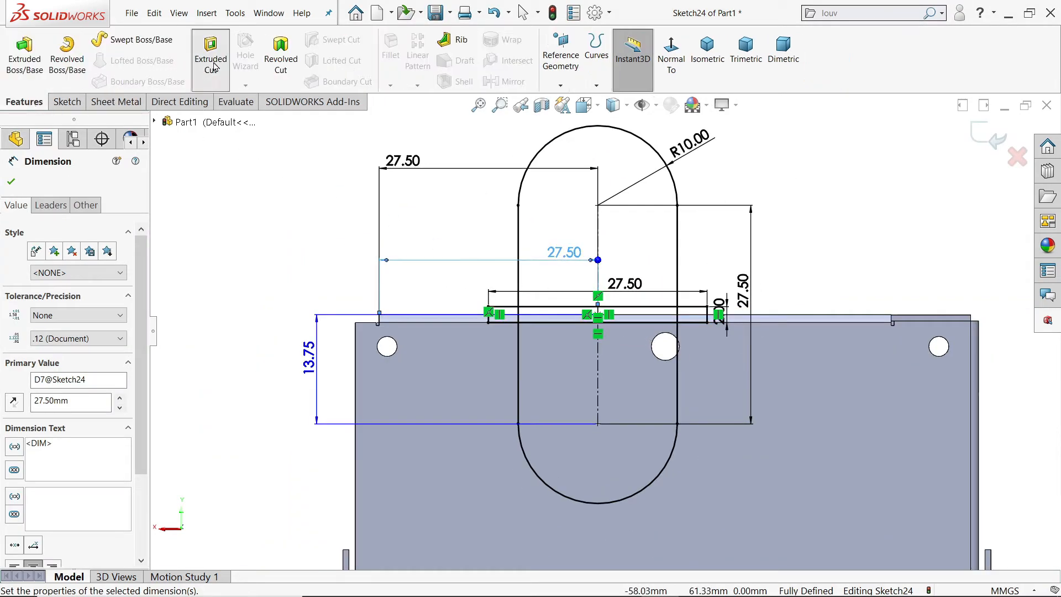
click(652, 269)
scroll(621, 317, up, 4)
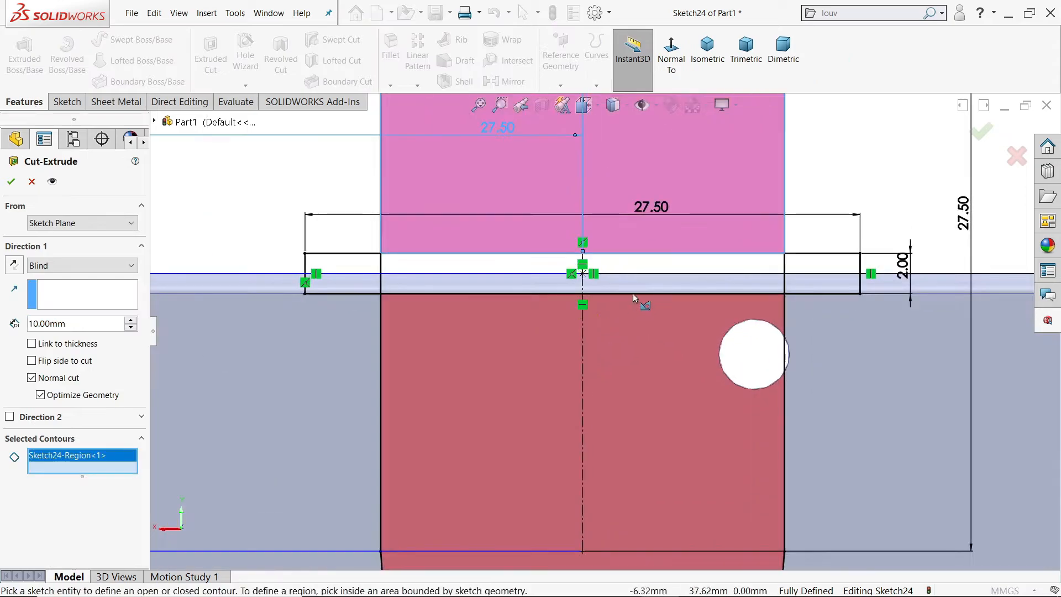
click(645, 270)
click(549, 284)
click(834, 279)
click(371, 269)
click(551, 372)
scroll(550, 372, down, 4)
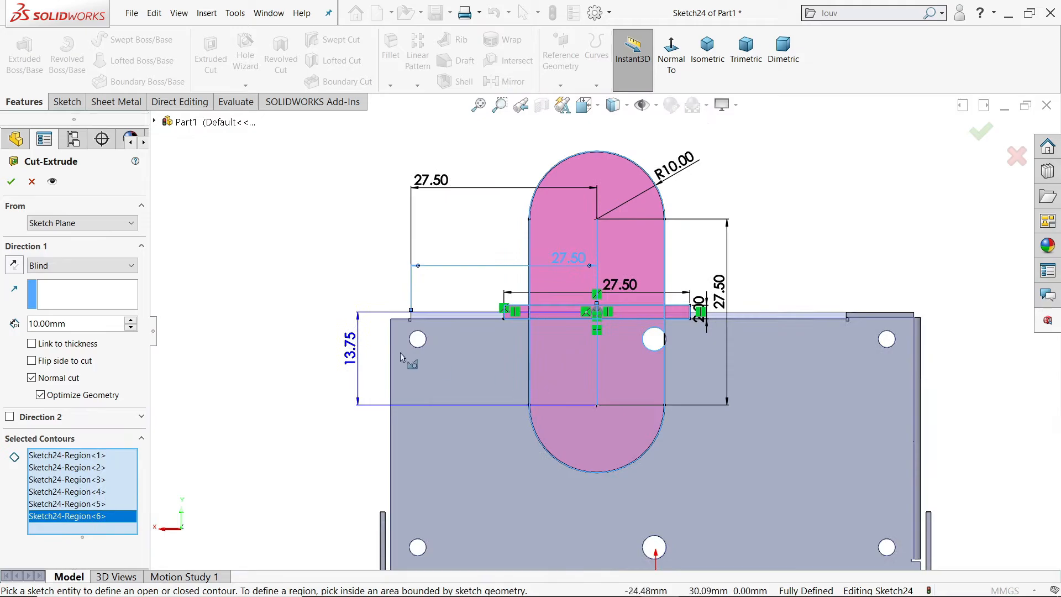
Cut the selected regions through the end flange with a blind 10 mm depth from the sketch plane
middle_drag(258, 223, 308, 299)
scroll(564, 388, up, 4)
scroll(751, 463, down, 5)
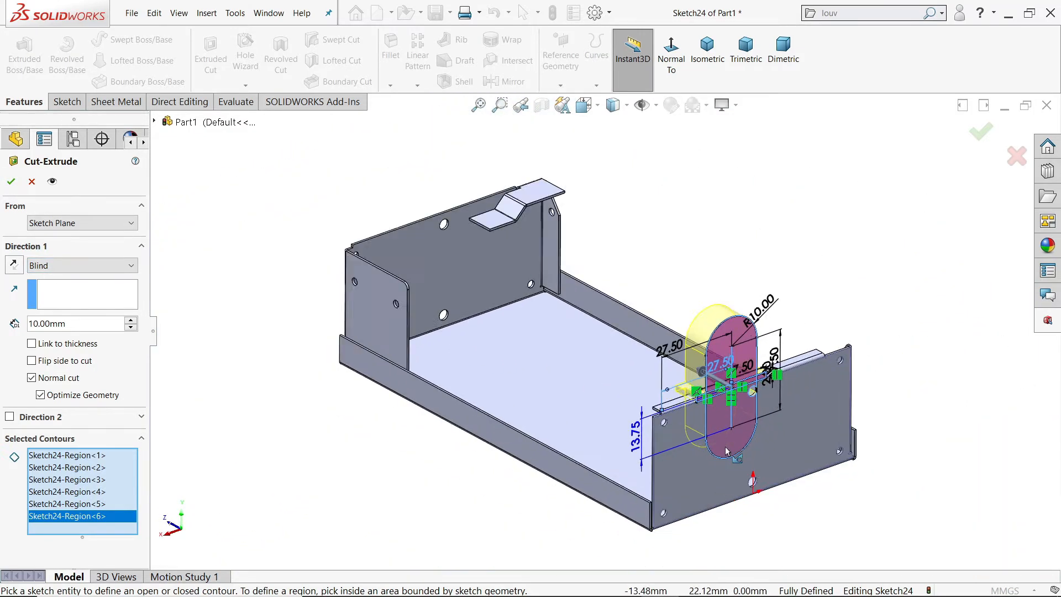
click(44, 267)
click(45, 269)
middle_drag(445, 319, 302, 297)
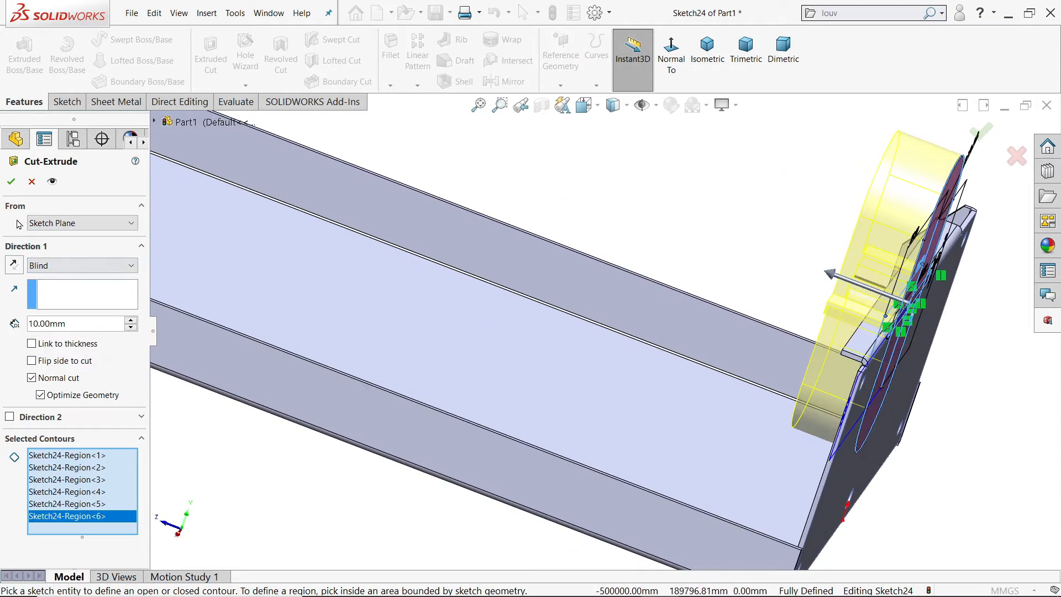
click(11, 182)
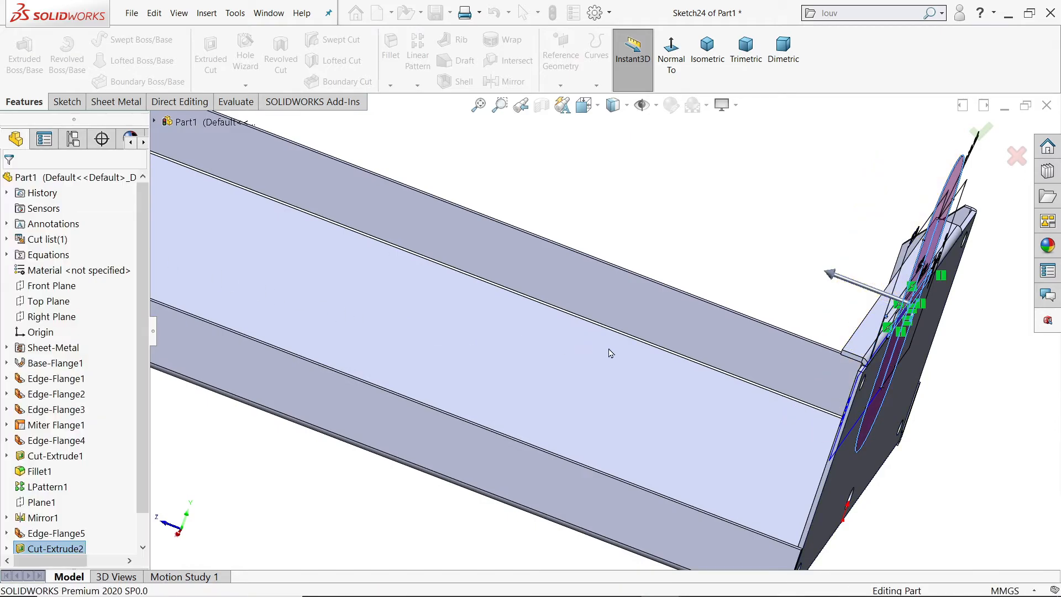
Start a new sketch on the outer face of the opposite end flange
mouse_move(611, 344)
middle_down()
mouse_move(555, 322)
mouse_move(670, 374)
mouse_move(620, 355)
middle_up()
click(918, 292)
scroll(851, 312, up, 2)
scroll(851, 316, up, 2)
click(591, 274)
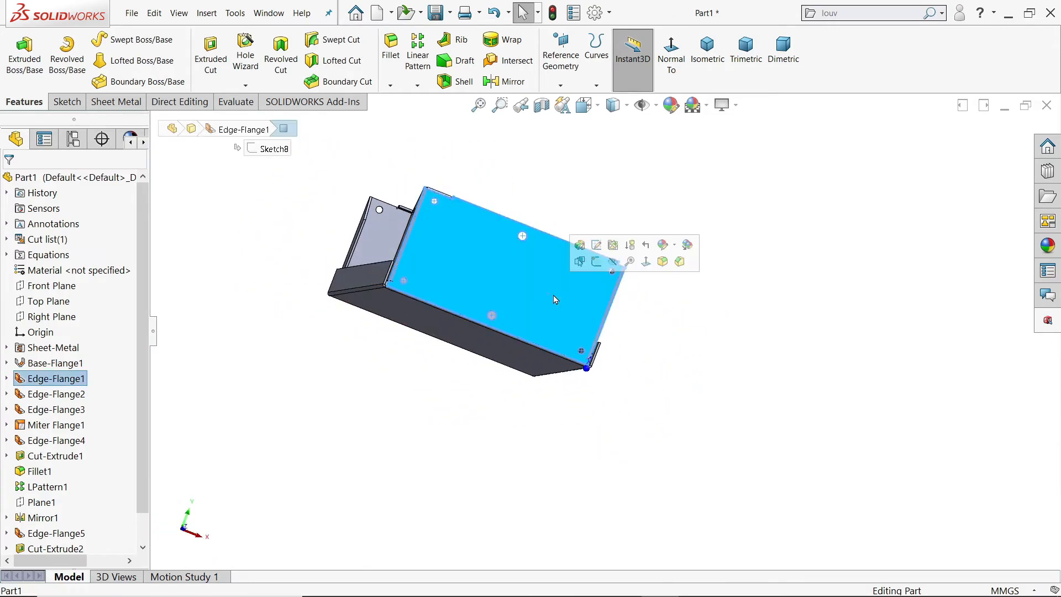
click(596, 265)
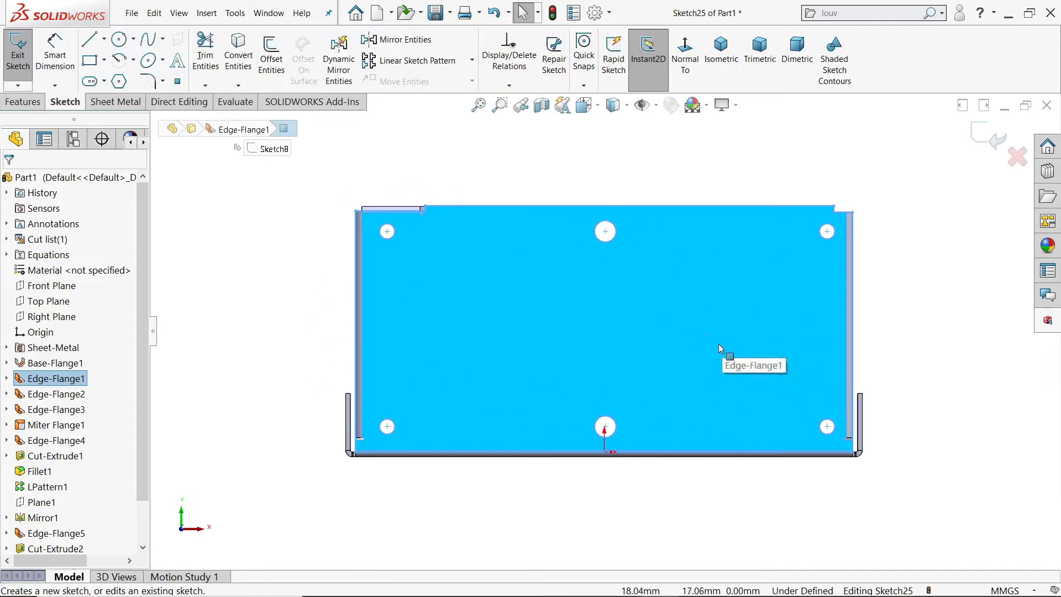
Sketch a 35 mm diameter circle on the right half of the end flange's face
click(119, 40)
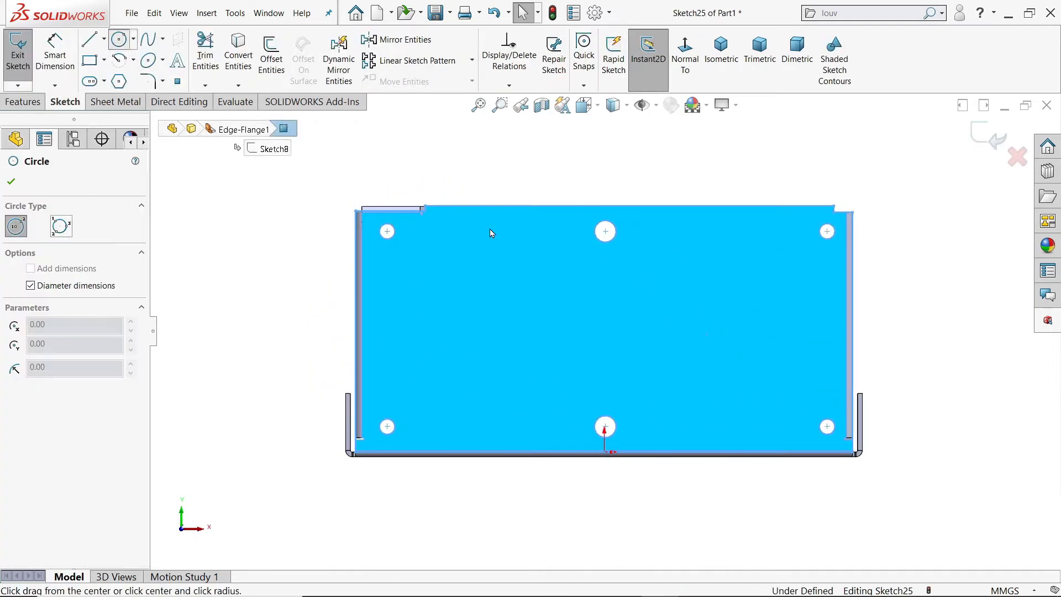
click(726, 327)
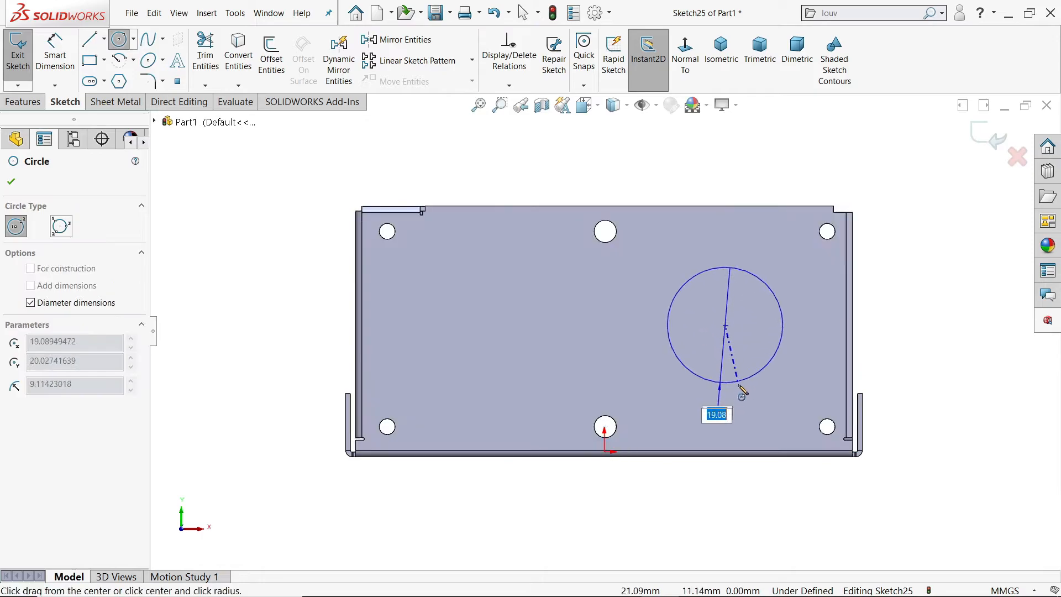
text(35)
key(Return)
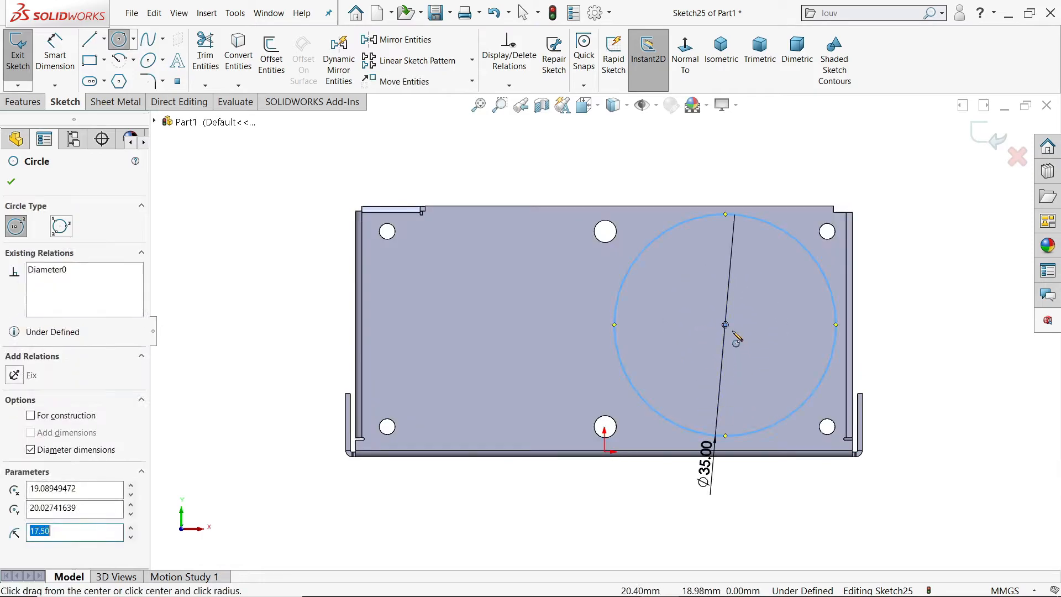
Add two circles of 25 mm and 15 mm diameter concentric with the 35 mm circle
click(725, 326)
text(2)
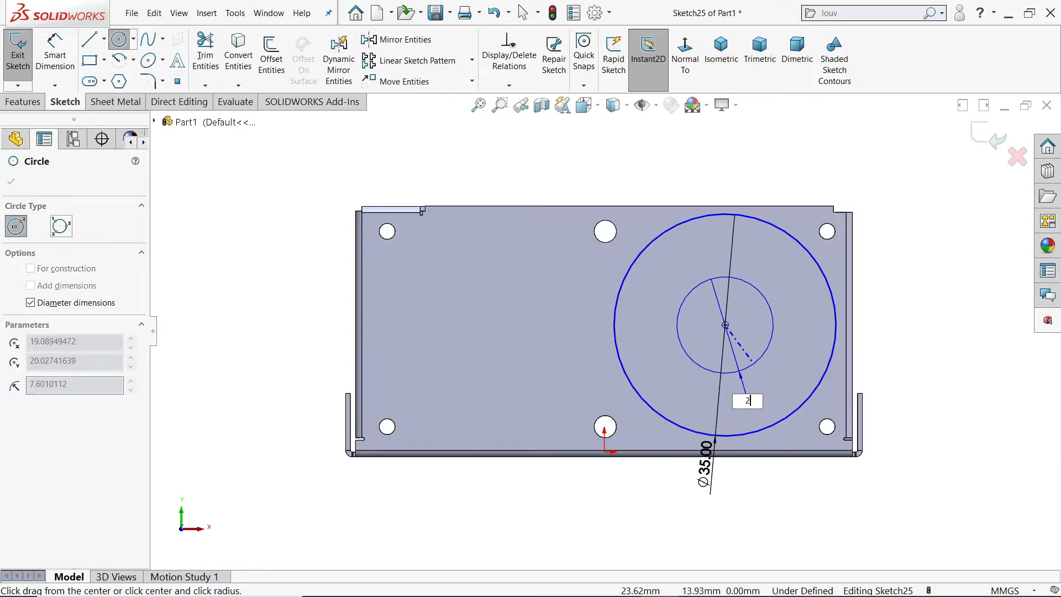
text(.5)
key(Return)
click(725, 326)
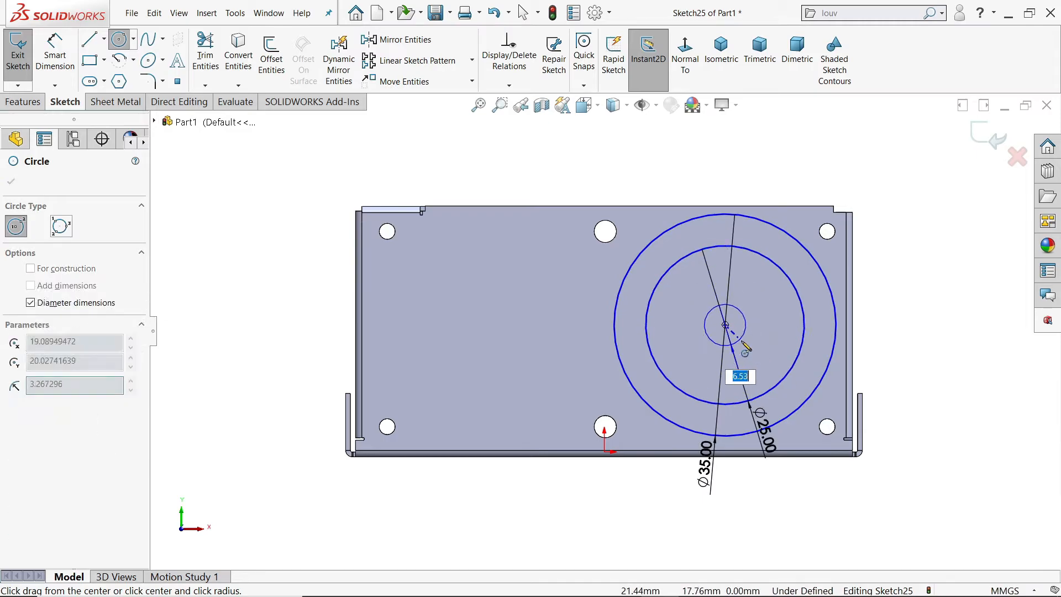
text(15)
key(Return)
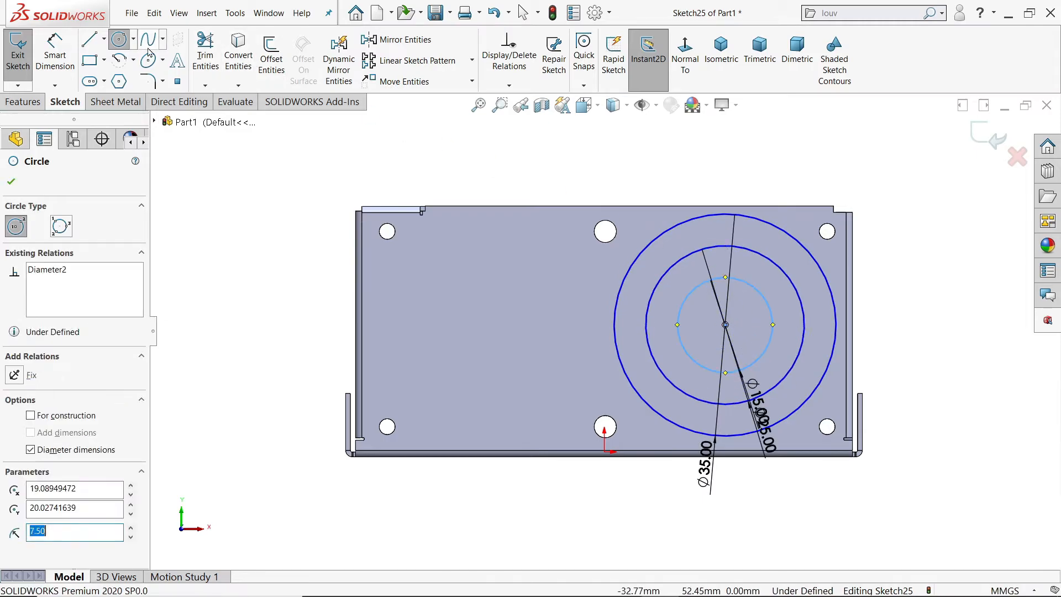
Sketch a vertical 17.5 mm line from the circles' common centre up to the top of the 35 mm circle
click(97, 41)
scroll(711, 204, down, 3)
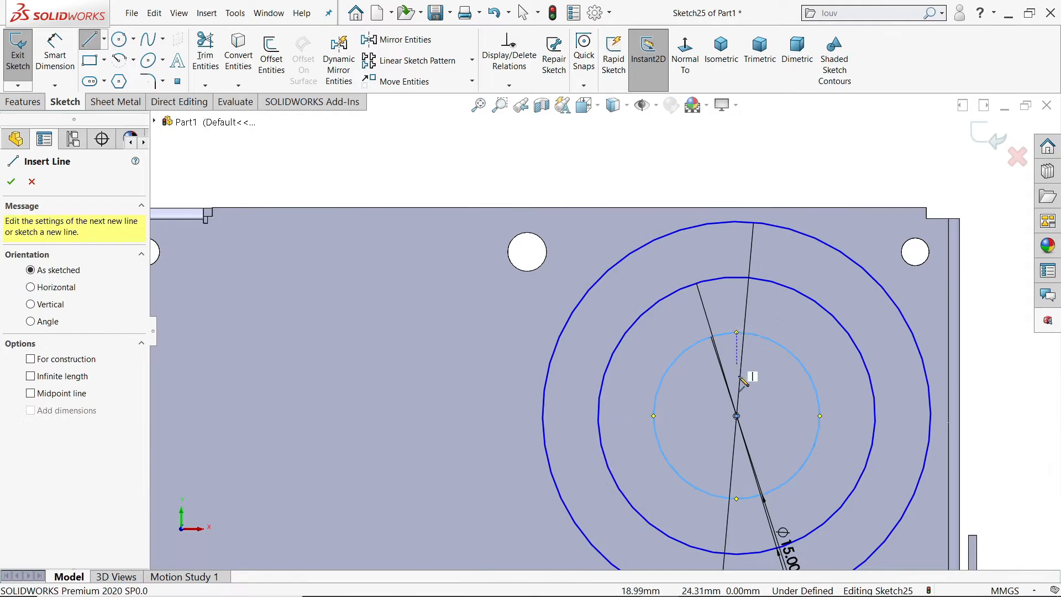
click(736, 415)
click(737, 223)
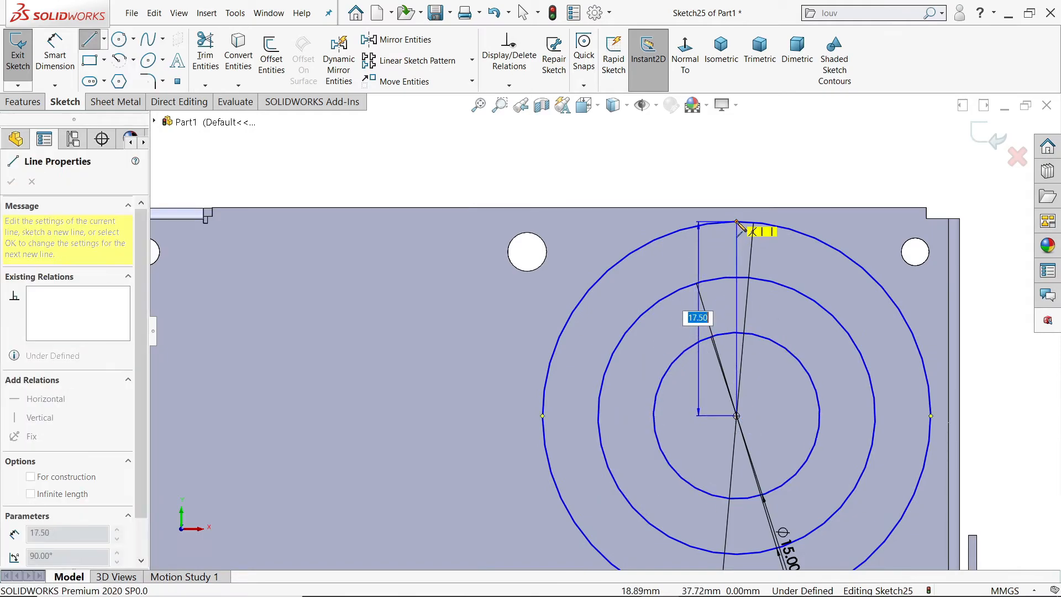
right_click(756, 139)
click(785, 188)
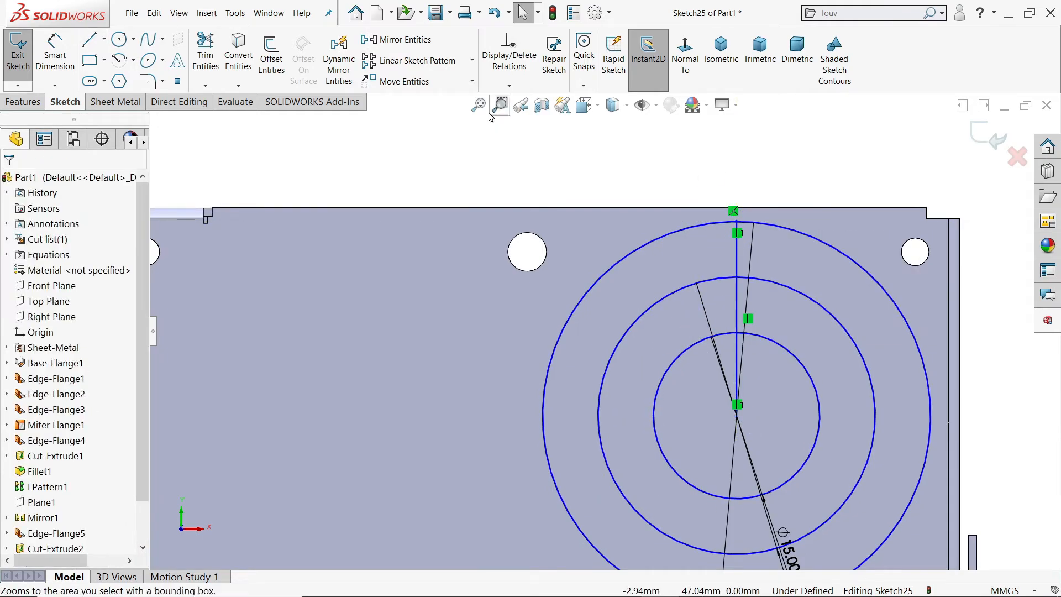
Set up a circular sketch pattern of the vertical line, using the circles' common centre as the pattern centre
click(472, 59)
click(471, 95)
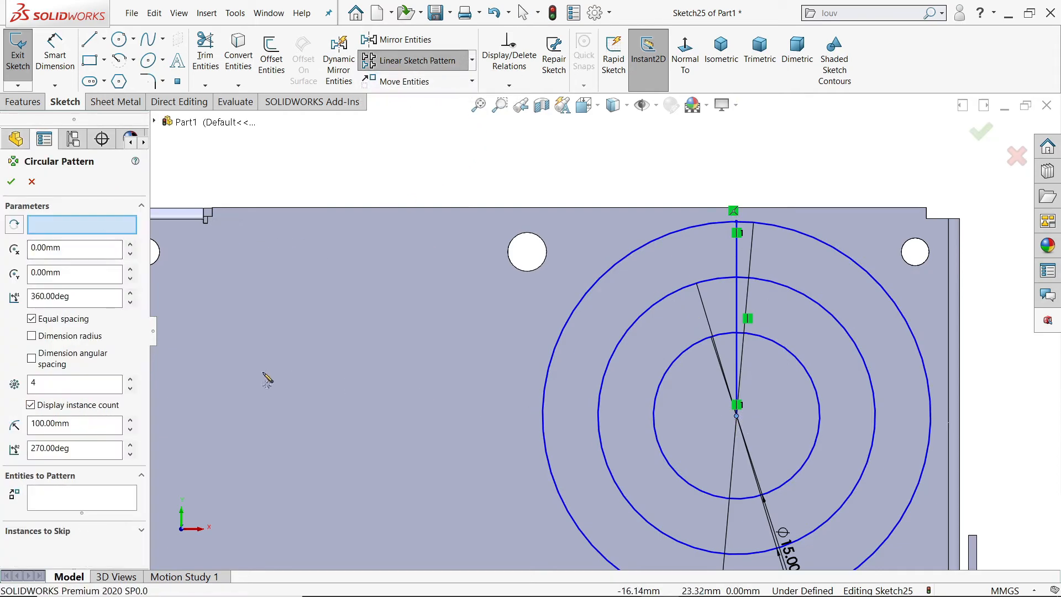
click(82, 497)
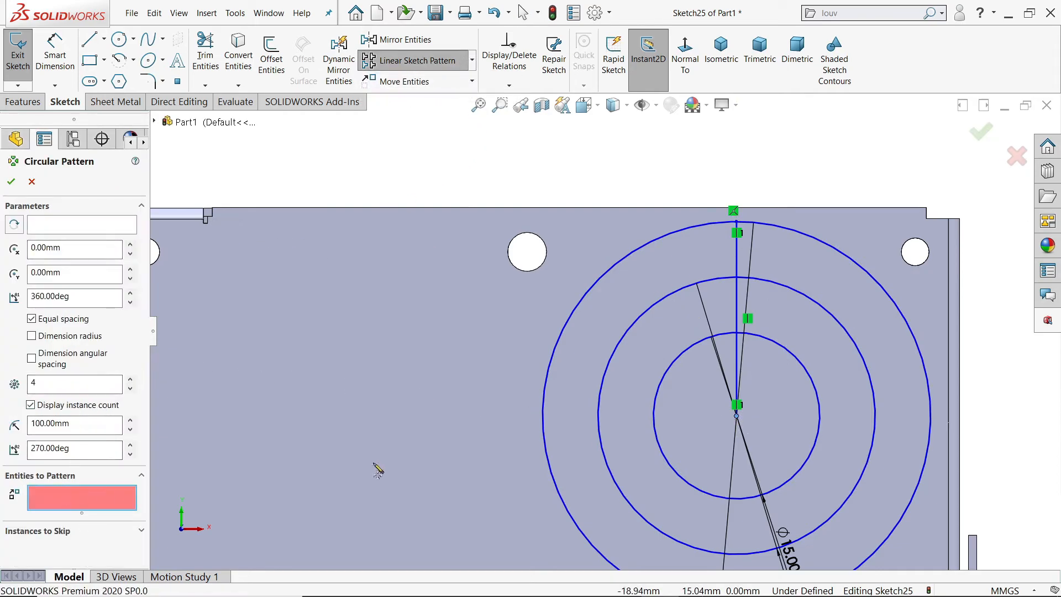
click(741, 324)
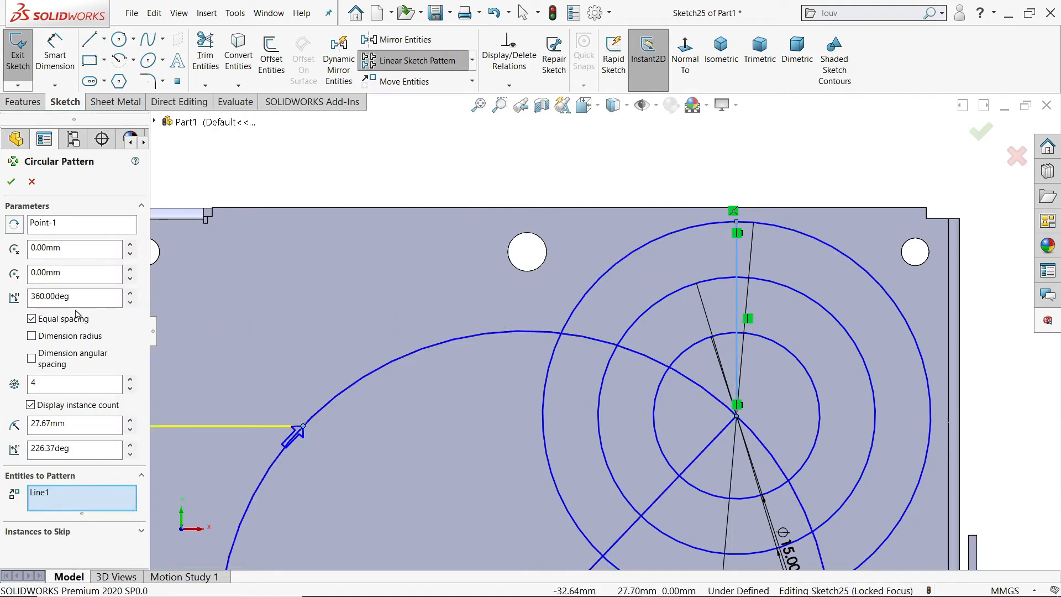
scroll(945, 321, up, 4)
ctrl+middle_drag(708, 392, 693, 312)
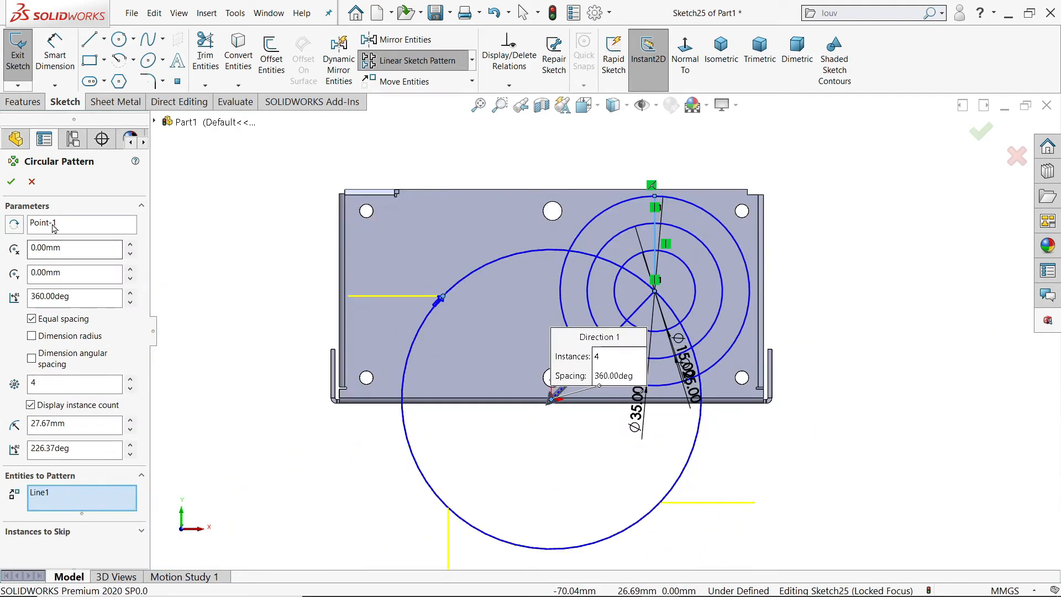
right_click(53, 226)
click(86, 233)
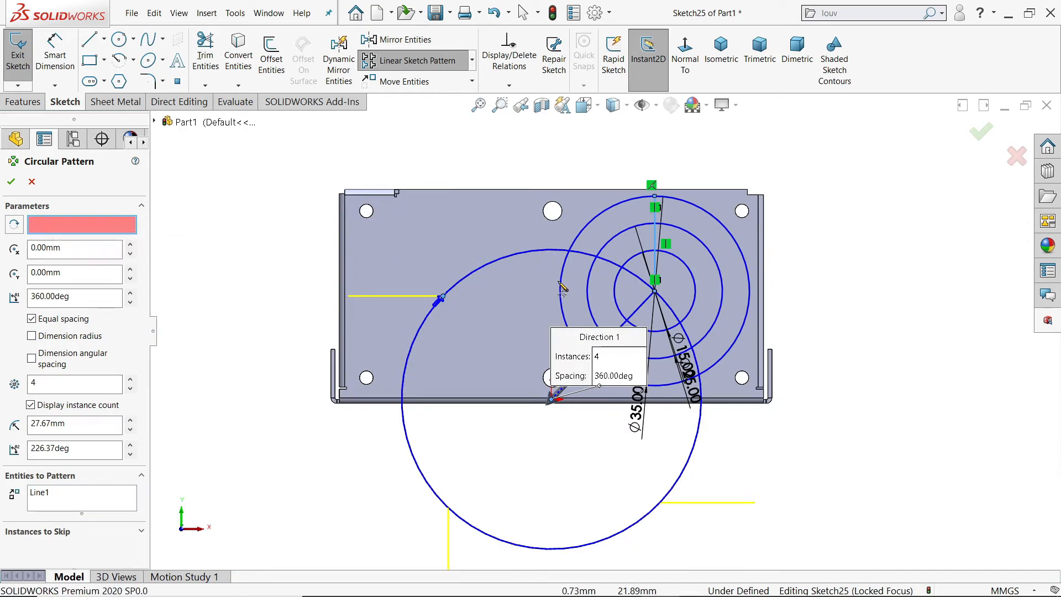
click(656, 291)
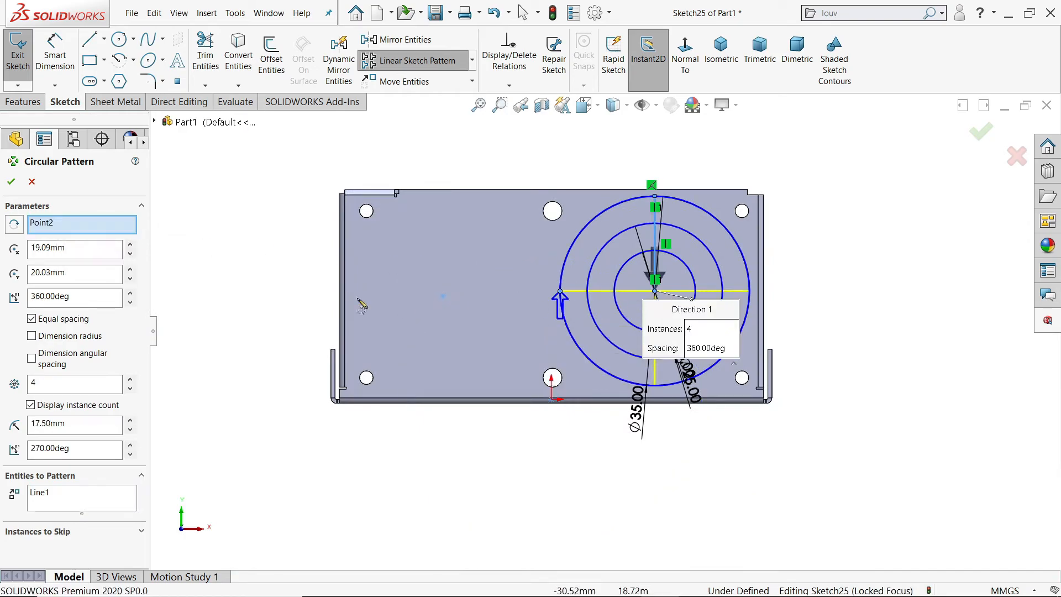
Set the circular pattern to 8 equally spaced instances over 360 degrees and apply it
click(130, 380)
click(130, 379)
click(130, 379)
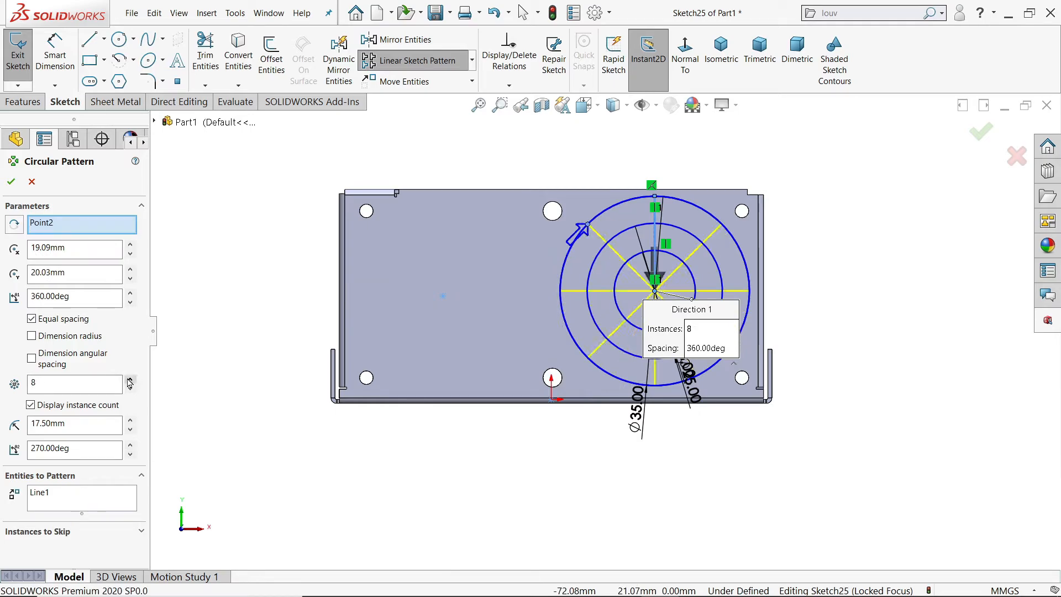
click(12, 182)
scroll(602, 275, down, 2)
click(46, 56)
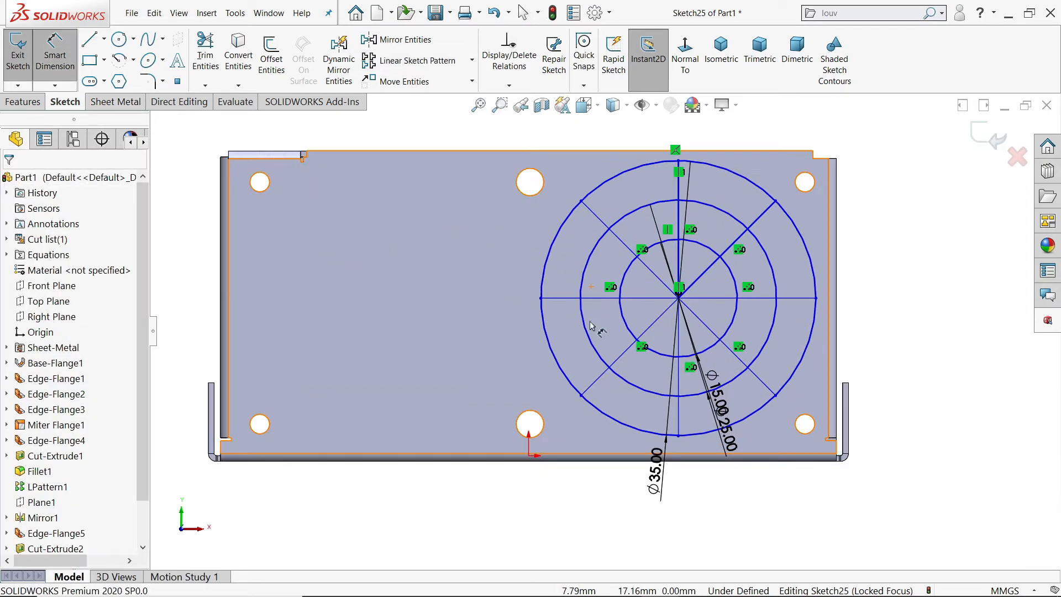
scroll(594, 325, down, 2)
click(713, 290)
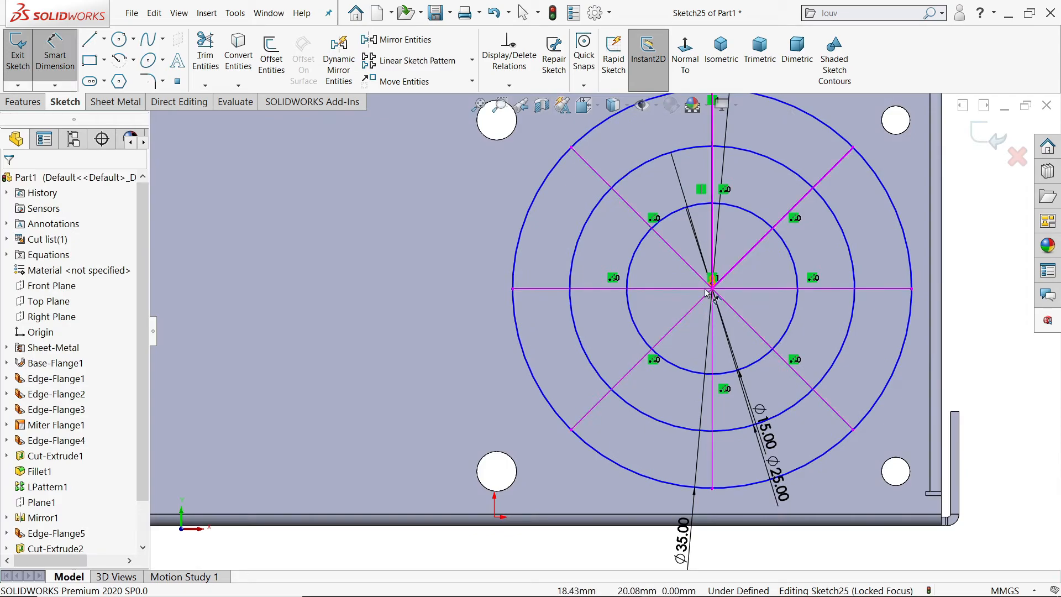
click(495, 519)
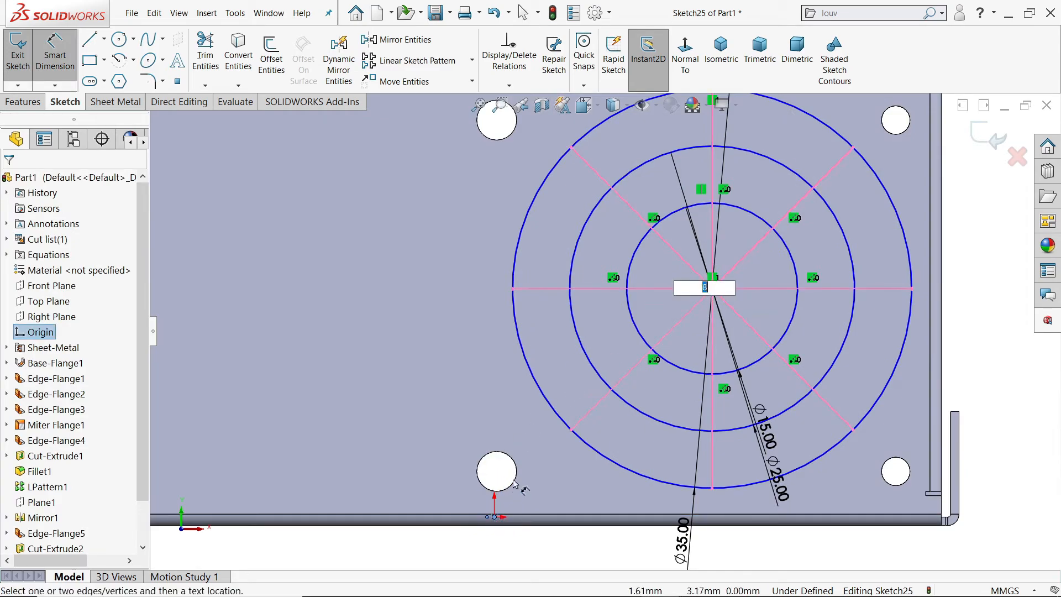
scroll(603, 333, up, 3)
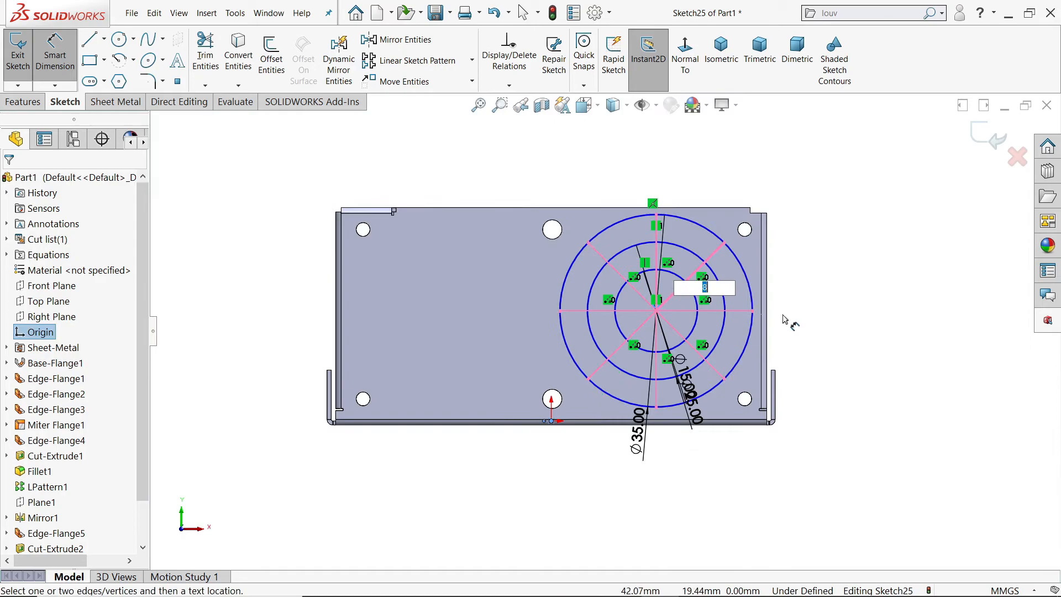
key(Return)
key(Escape)
scroll(687, 298, down, 2)
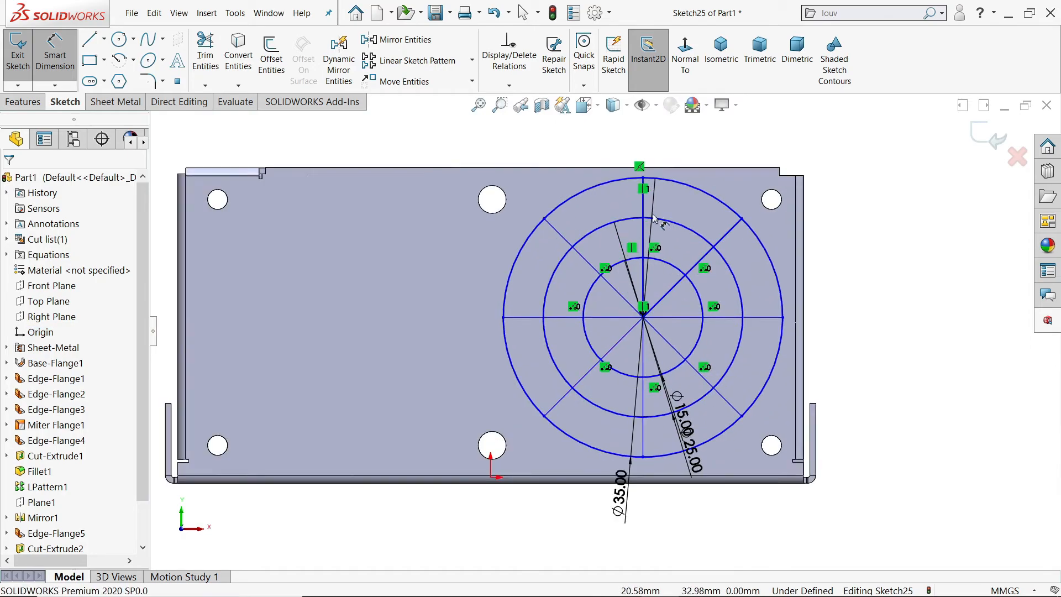
Dimension the vertical spoke 20 mm from the flange's nearest vertical side edge
click(799, 221)
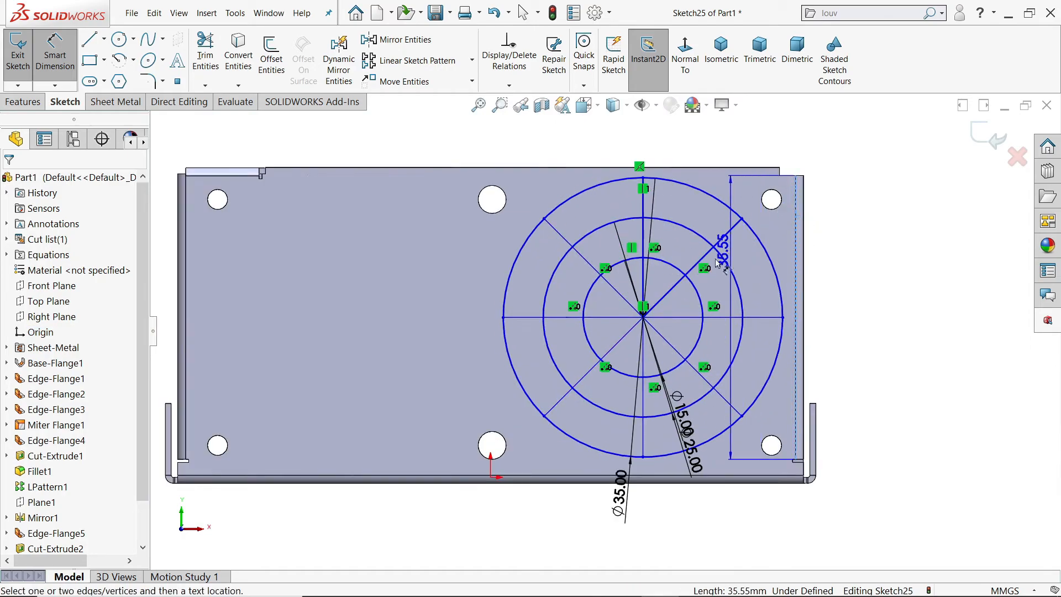
click(645, 241)
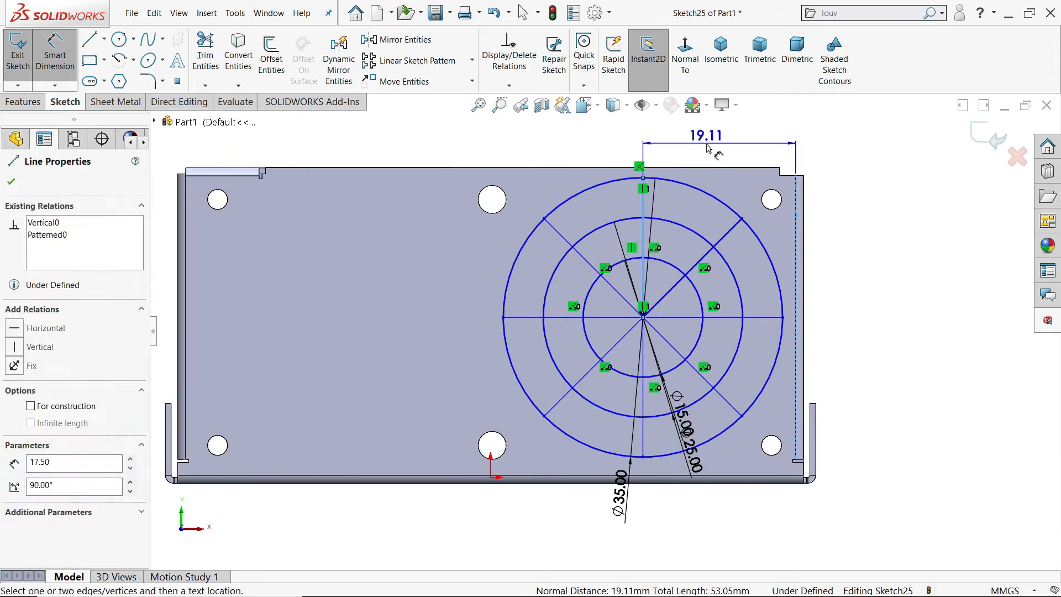
click(705, 145)
text(20)
key(Return)
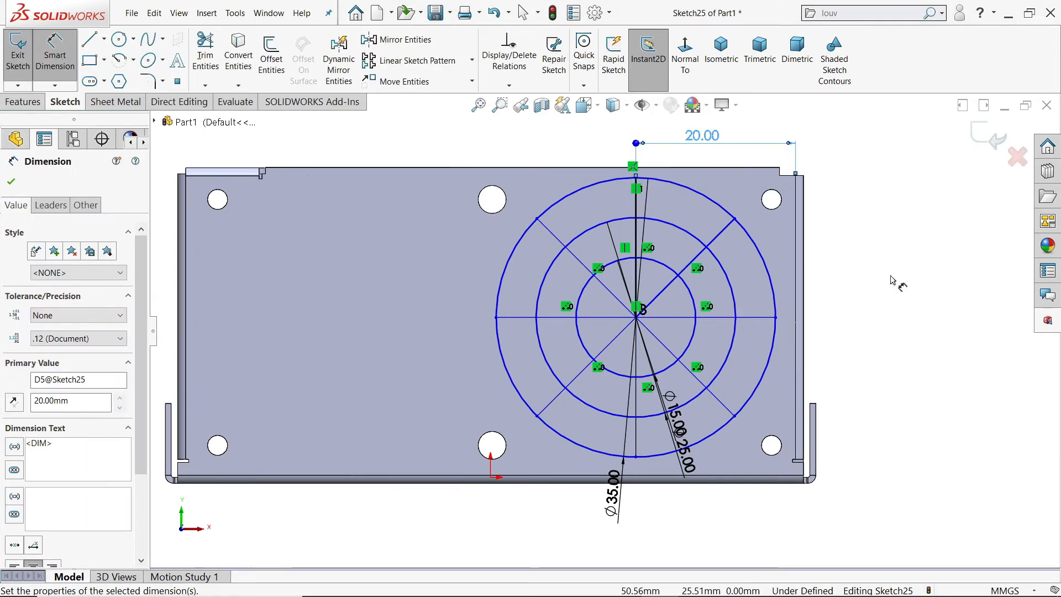
Dimension the horizontal spoke 20 mm above the origin to fully define the sketch
click(753, 324)
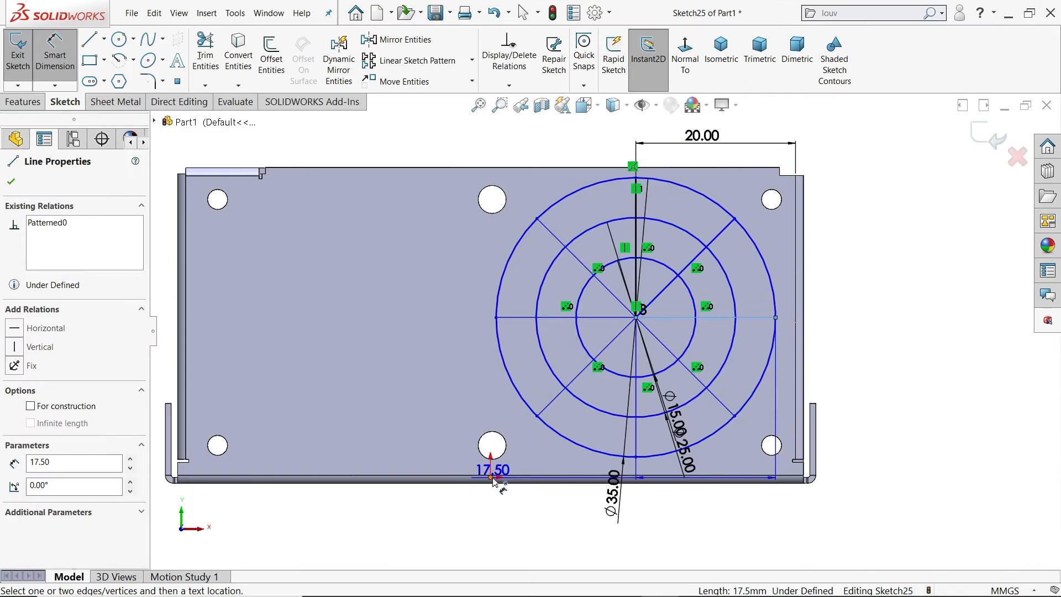
click(491, 476)
click(923, 416)
text(20)
key(Return)
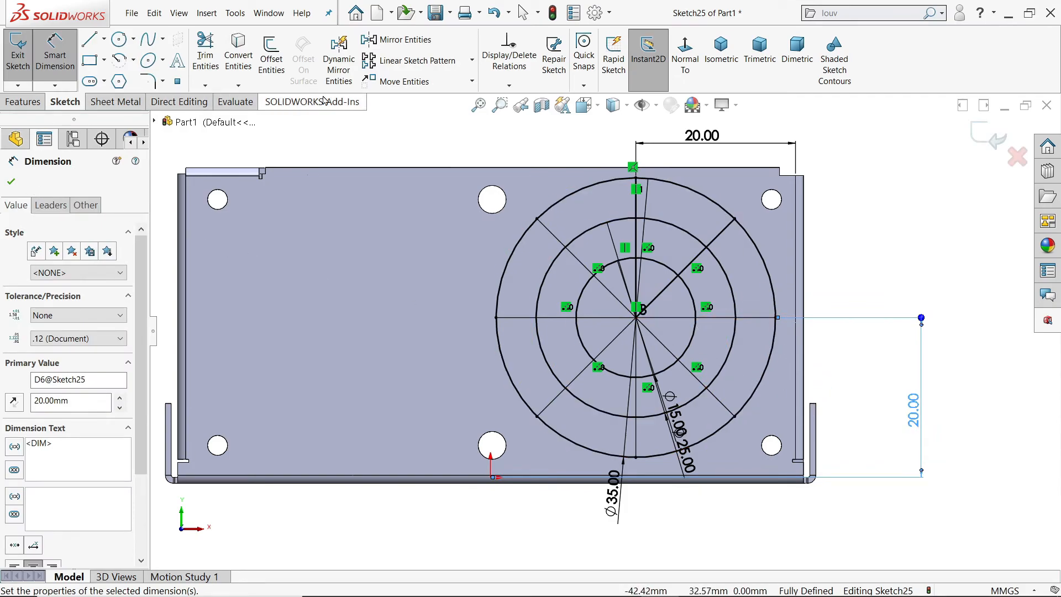
Start a Vent feature from the sketch and choose the outer 35 mm circle as its boundary
click(138, 105)
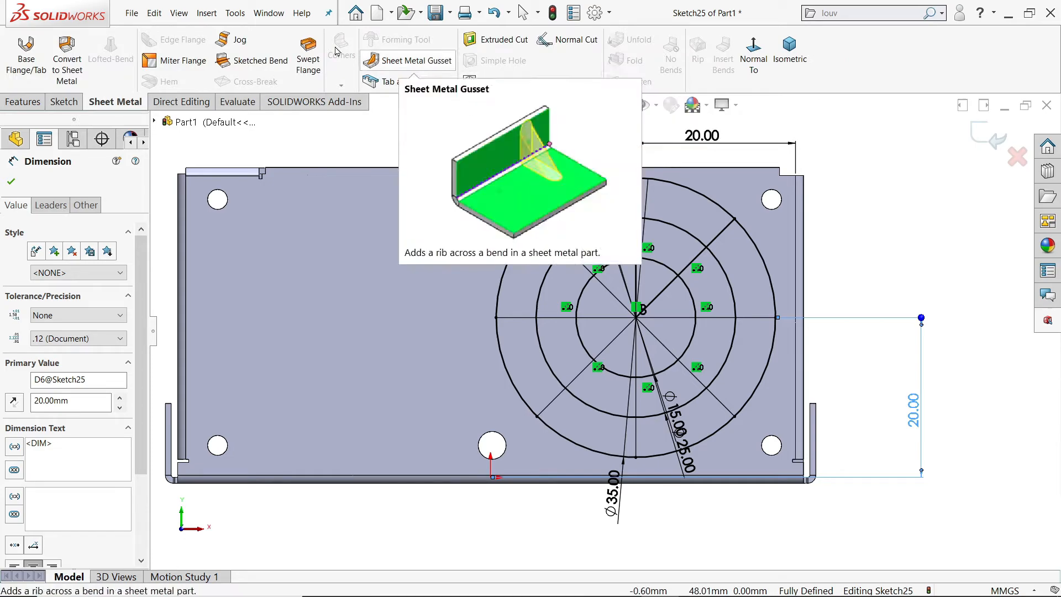
click(207, 13)
mouse_move(229, 38)
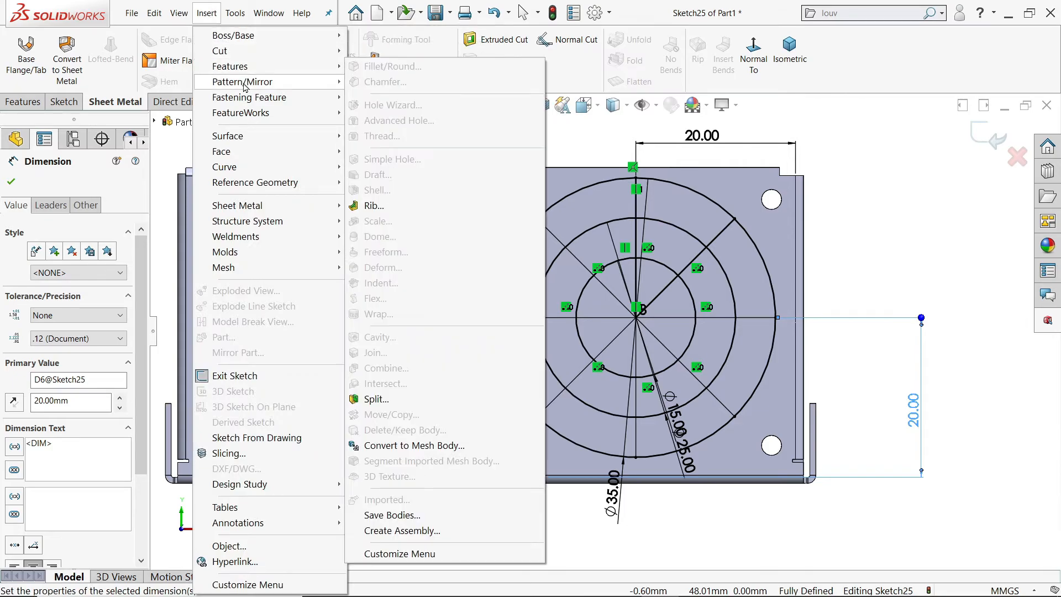
mouse_move(245, 87)
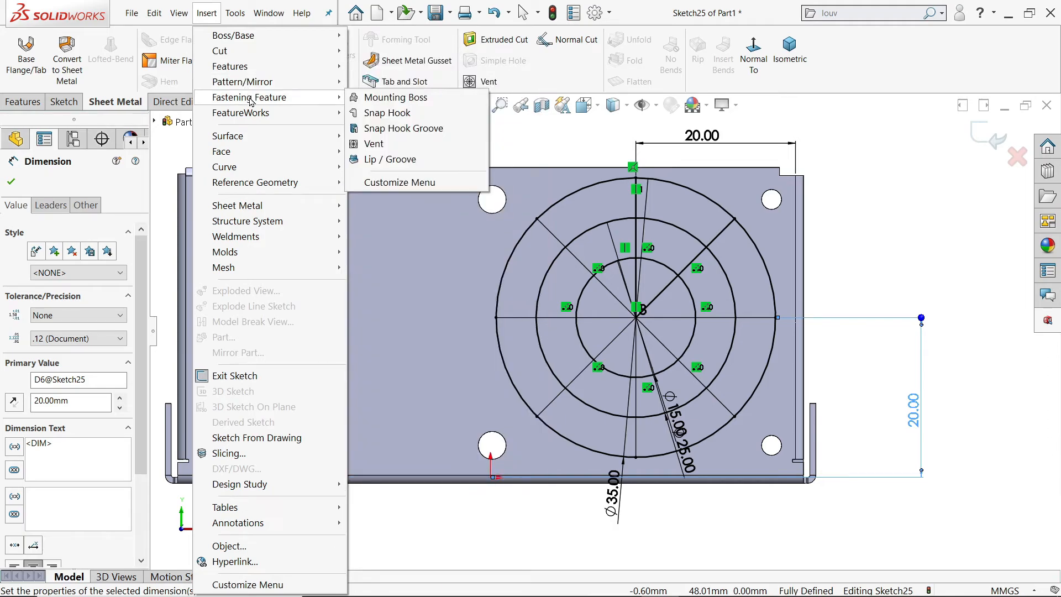
click(369, 145)
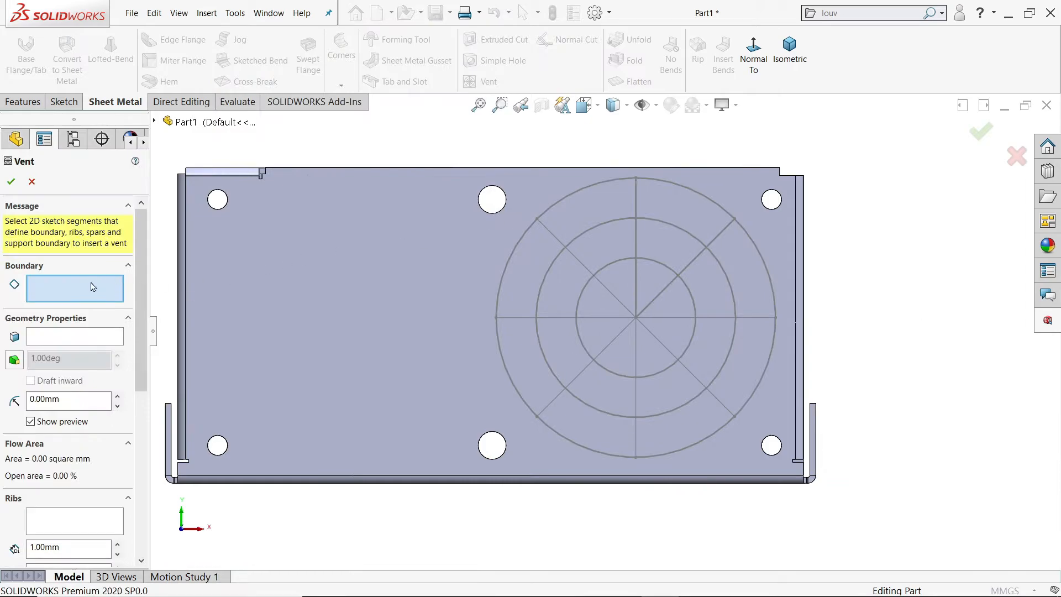
click(502, 278)
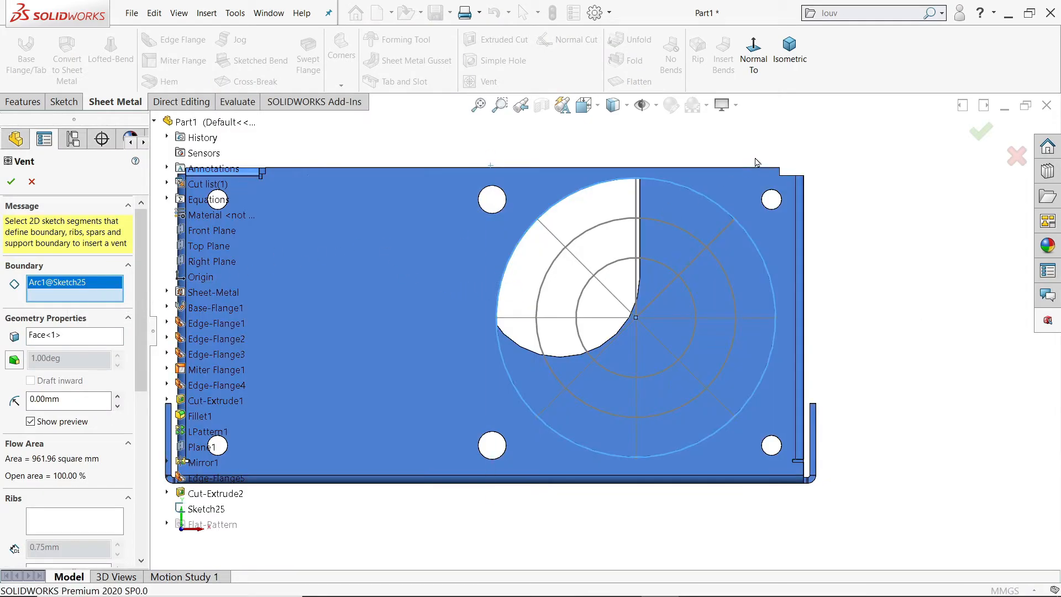
Set the width of the vent's ribs to 2 mm
click(789, 47)
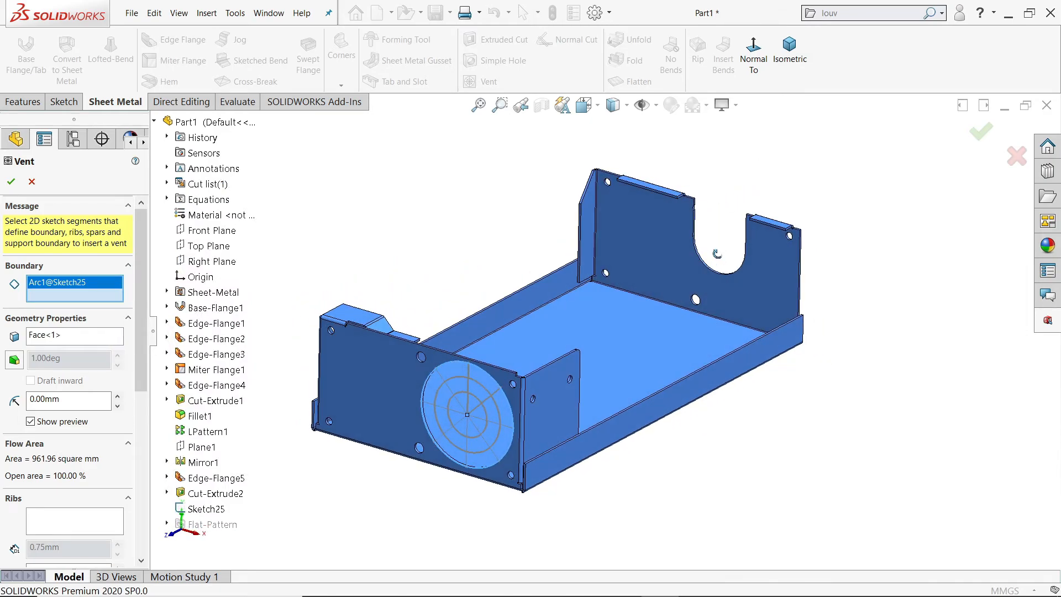
scroll(465, 462, down, 5)
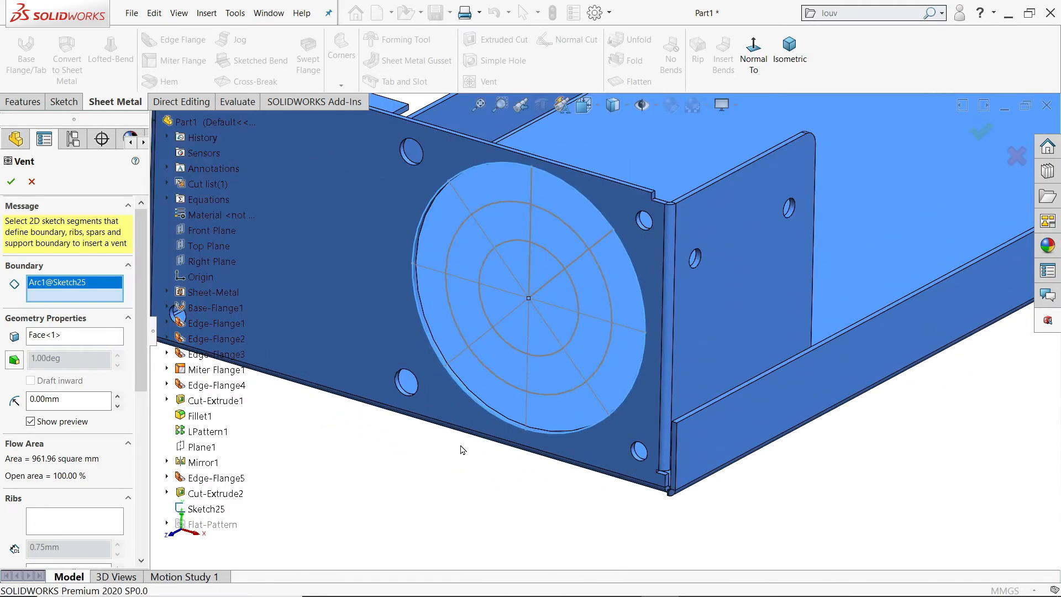
scroll(463, 449, up, 2)
scroll(525, 421, down, 2)
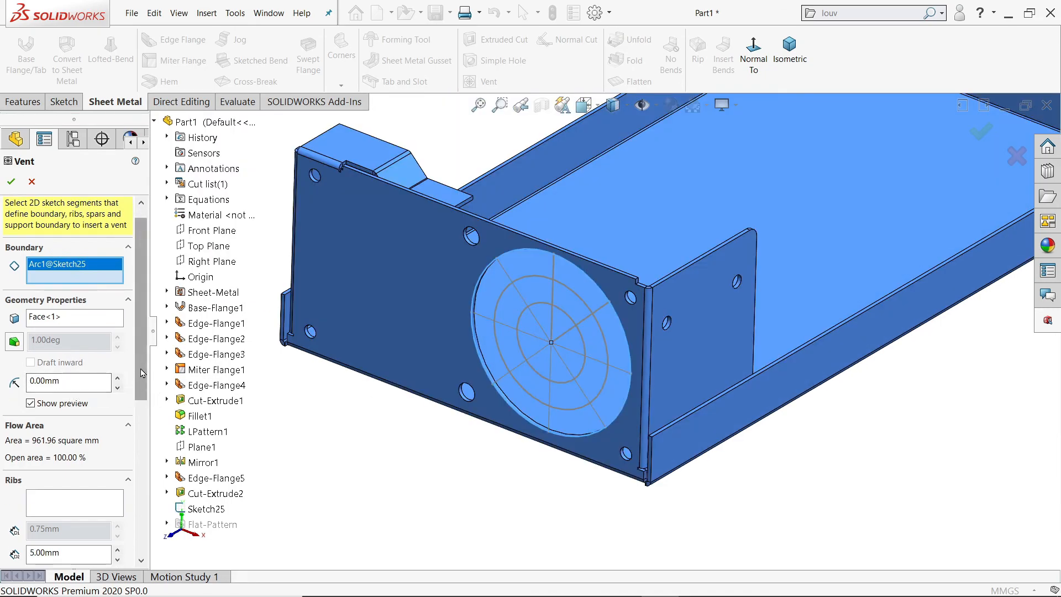
scroll(94, 431, down, 2)
click(95, 439)
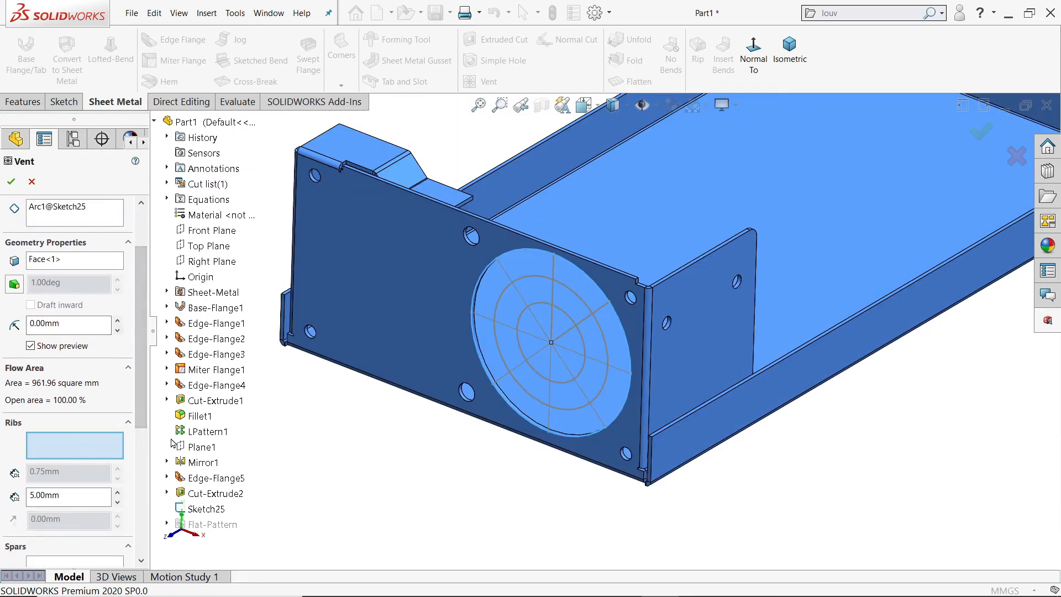
scroll(148, 382, down, 3)
drag(108, 407, 30, 407)
text(2)
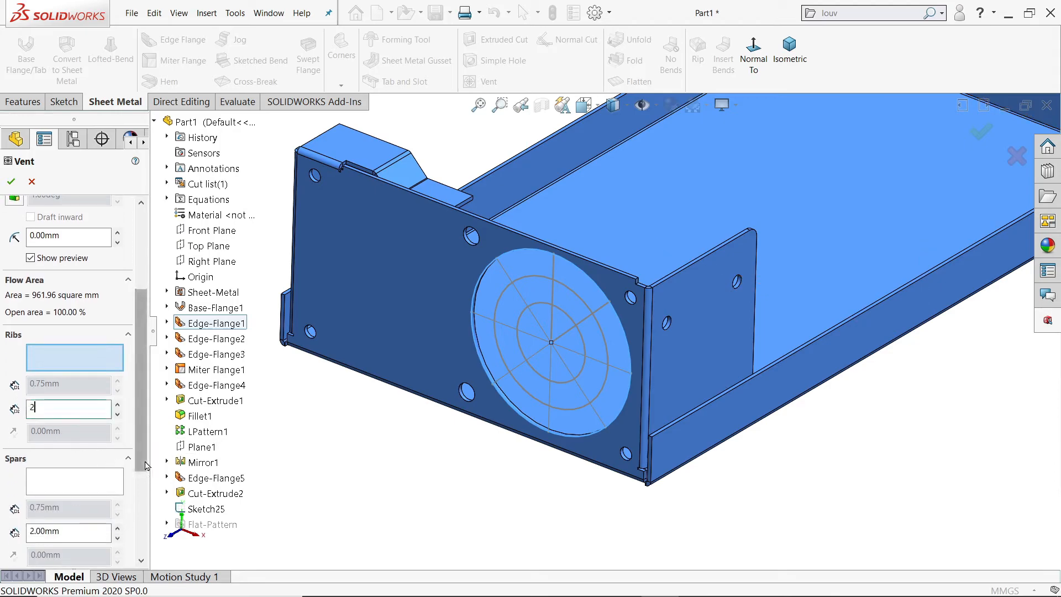
scroll(86, 533, down, 4)
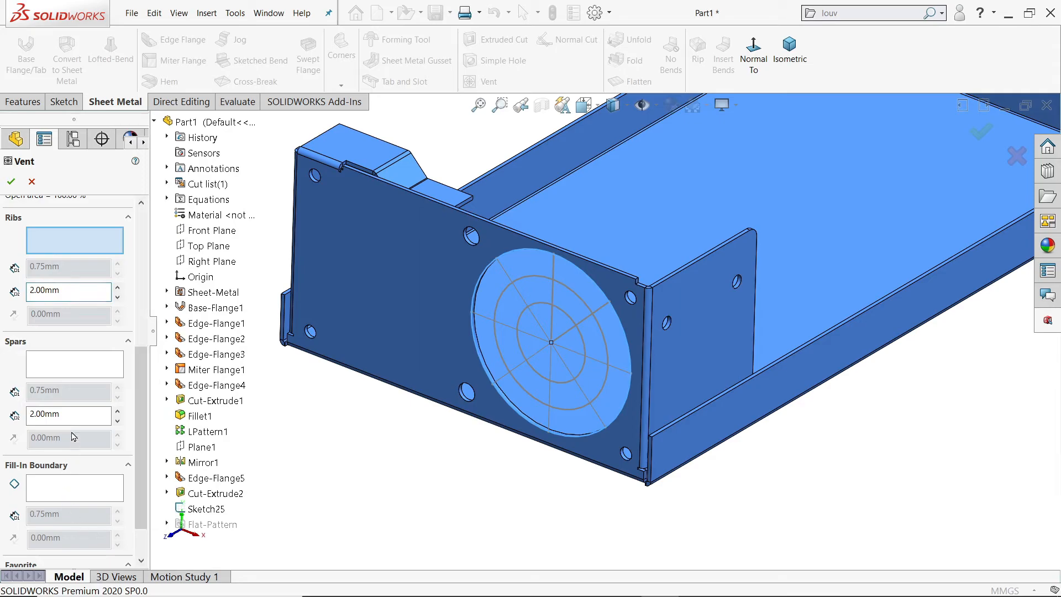
scroll(84, 338, up, 4)
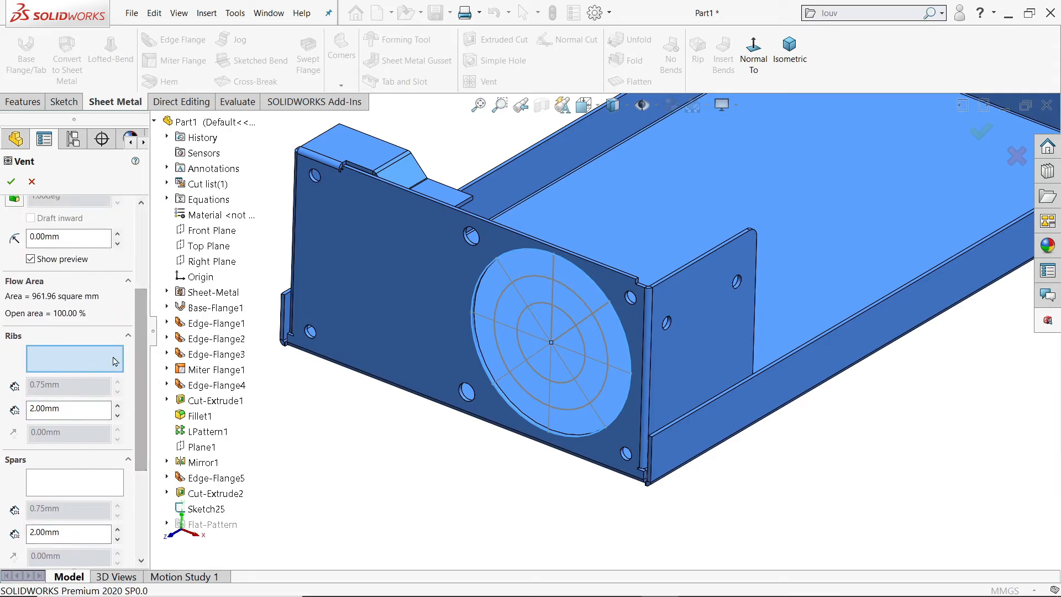
Select all eight radial spokes of the circular sketch as the vent's ribs
click(552, 294)
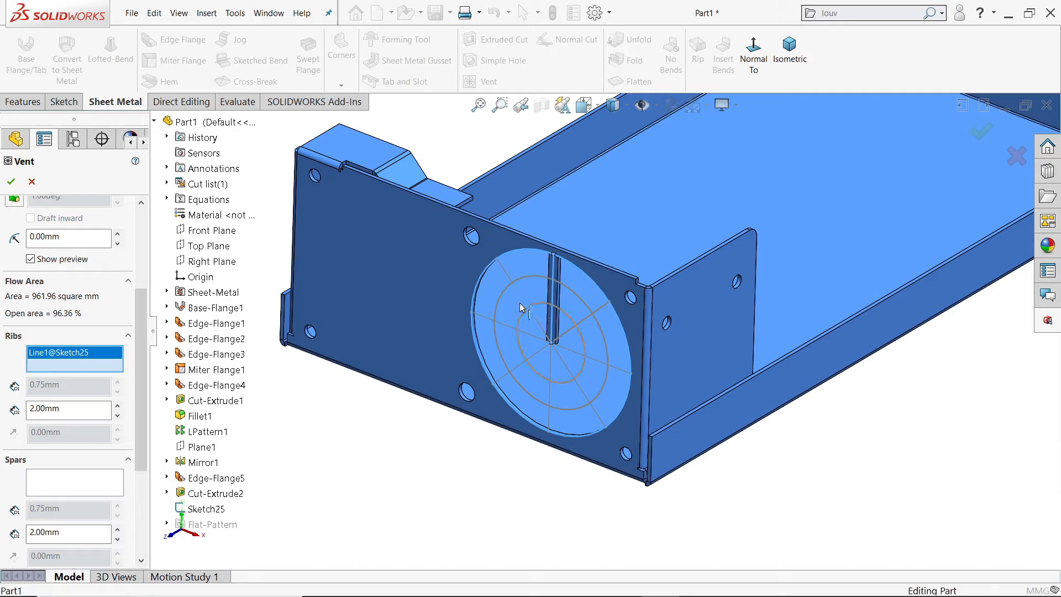
click(523, 300)
click(511, 331)
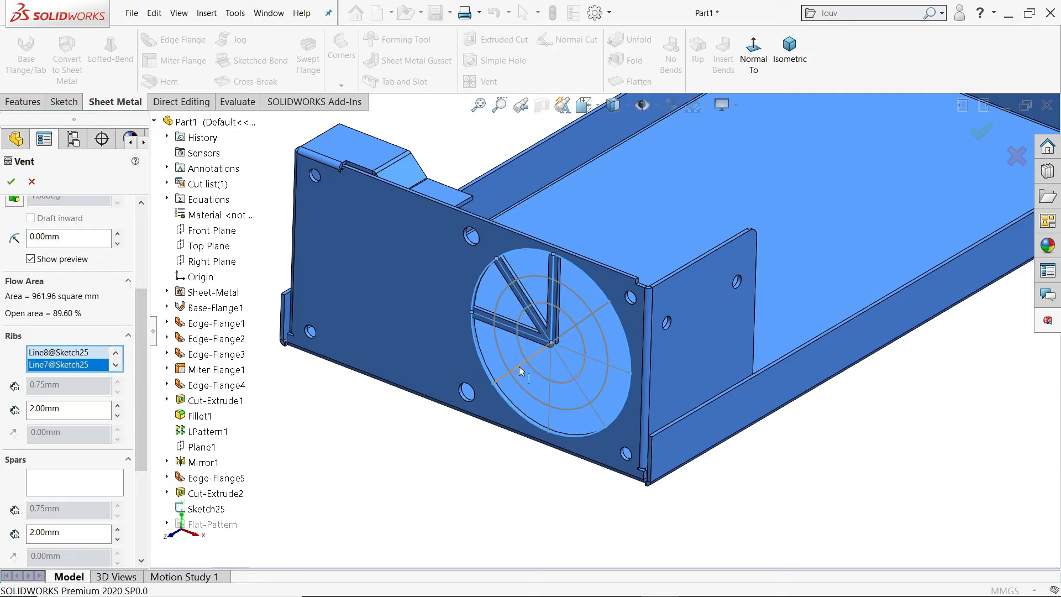
click(550, 391)
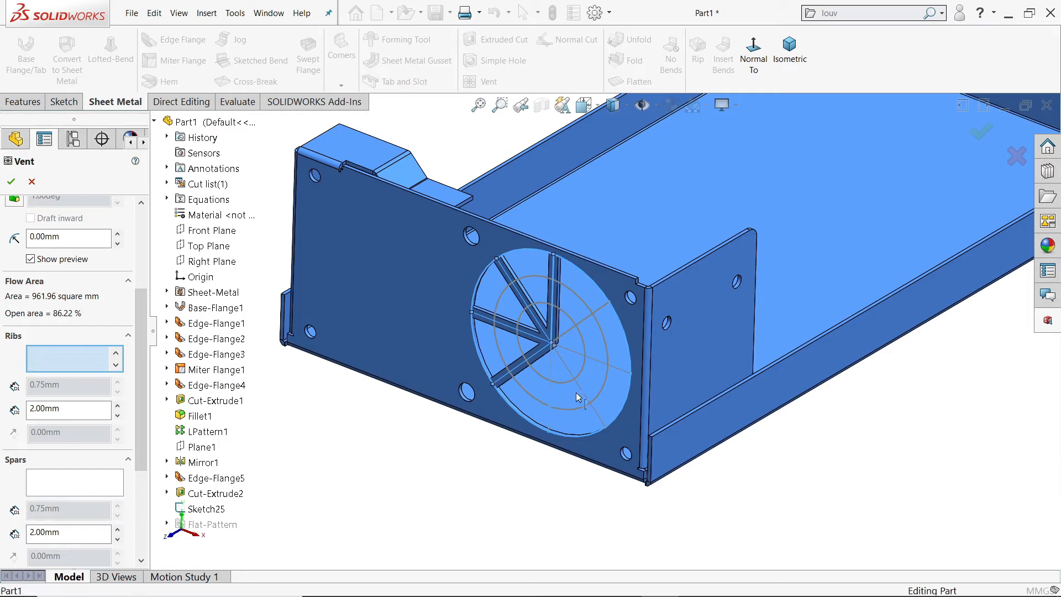
click(584, 393)
click(599, 364)
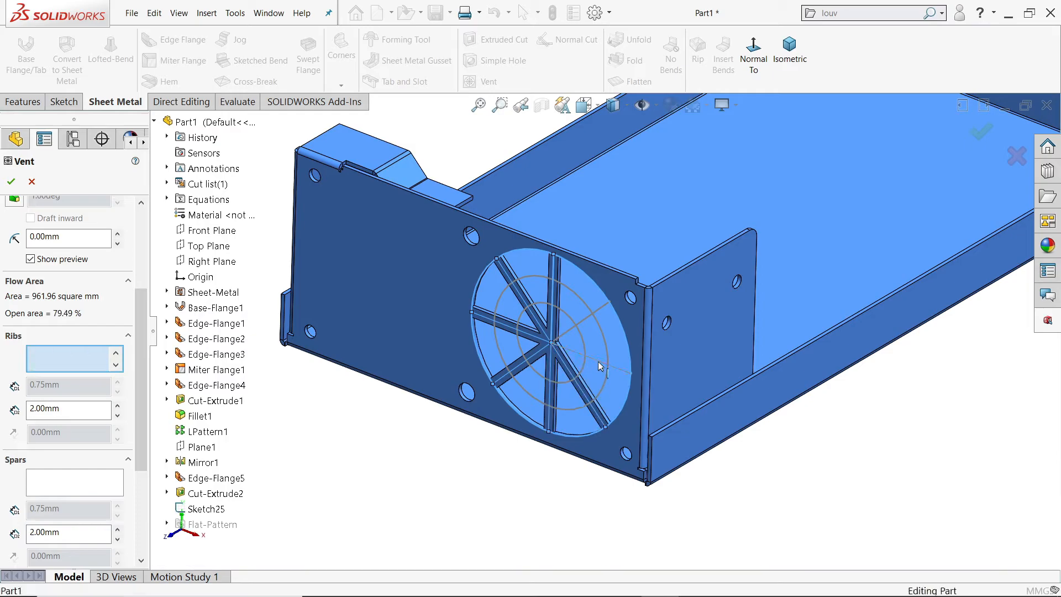
click(587, 322)
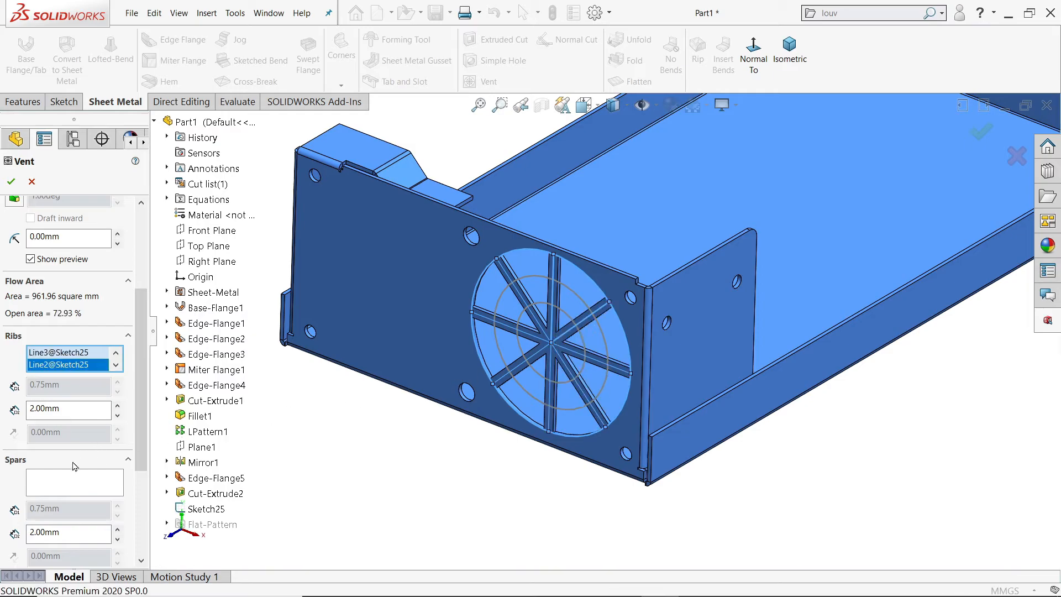
Choose the two inner concentric circles as the vent's spars
click(43, 483)
scroll(531, 365, down, 2)
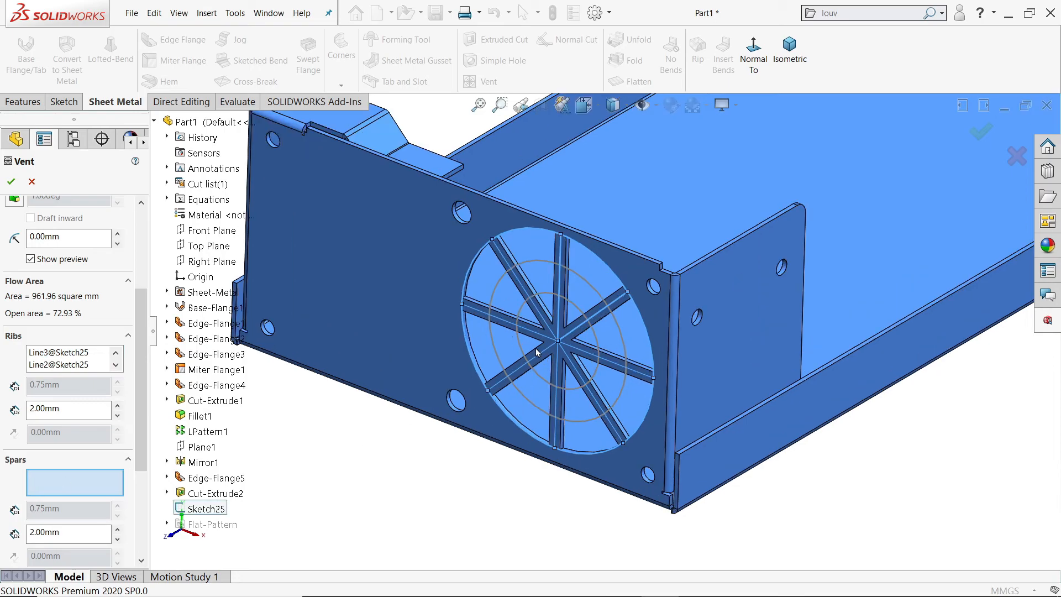
click(511, 354)
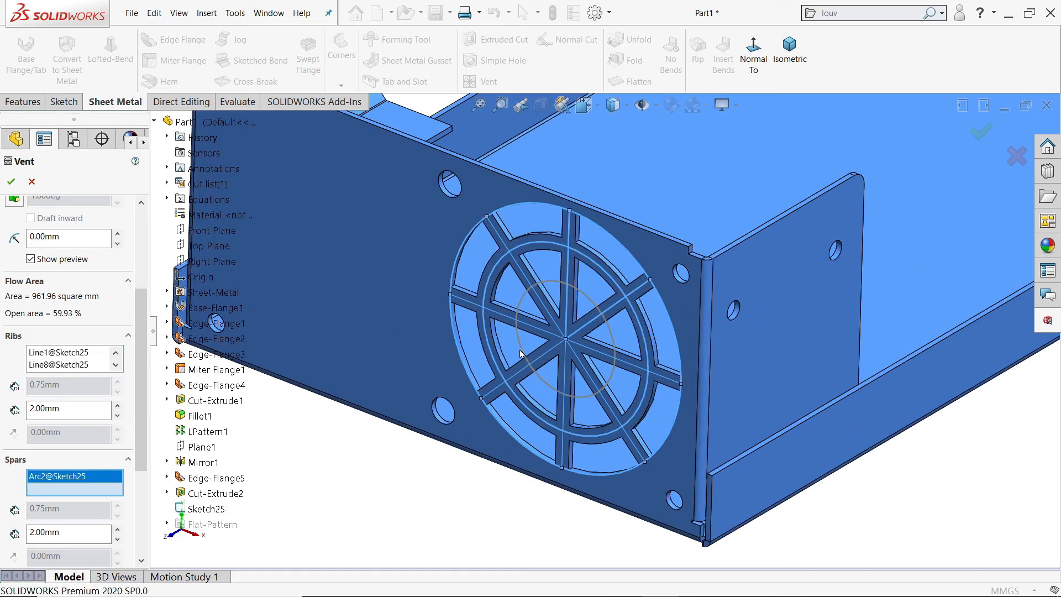
click(522, 354)
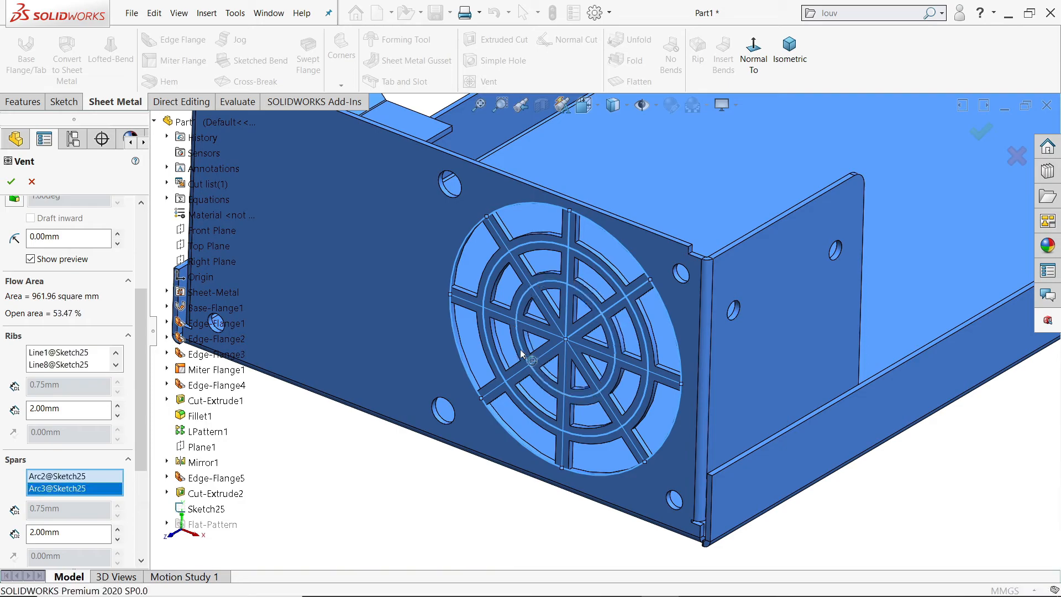
Set the vent's fillet radius to 0.5 mm and complete the Vent feature
scroll(139, 413, down, 2)
drag(139, 414, 141, 316)
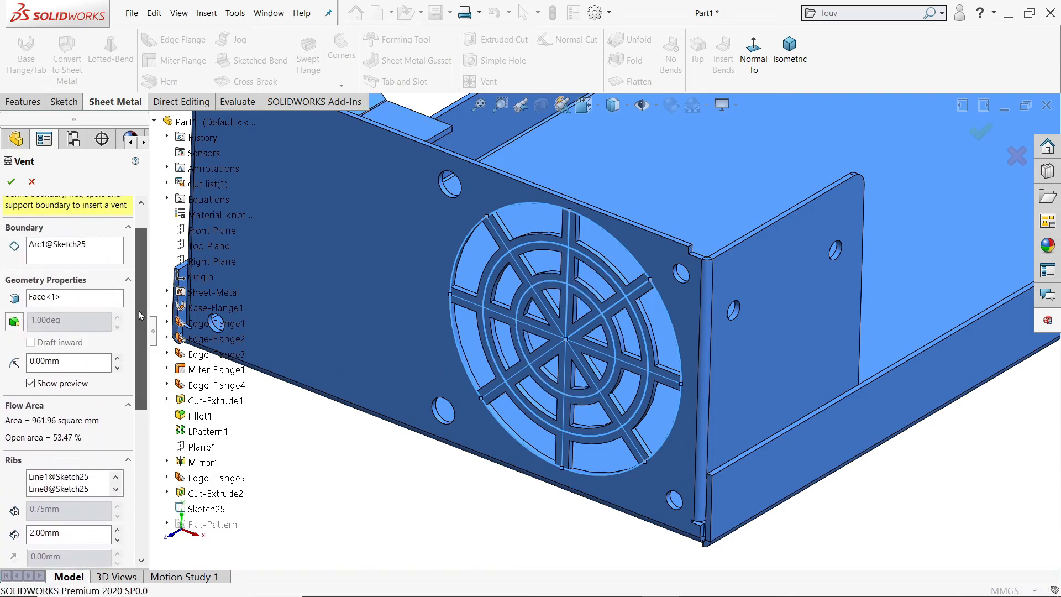
drag(61, 360, 50, 360)
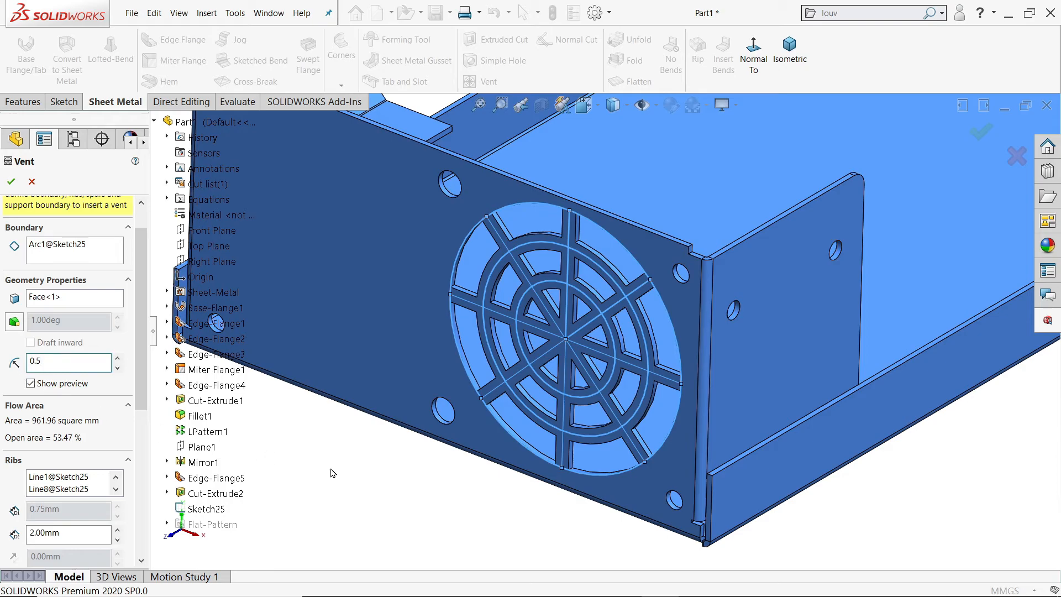
click(374, 467)
scroll(557, 341, down, 2)
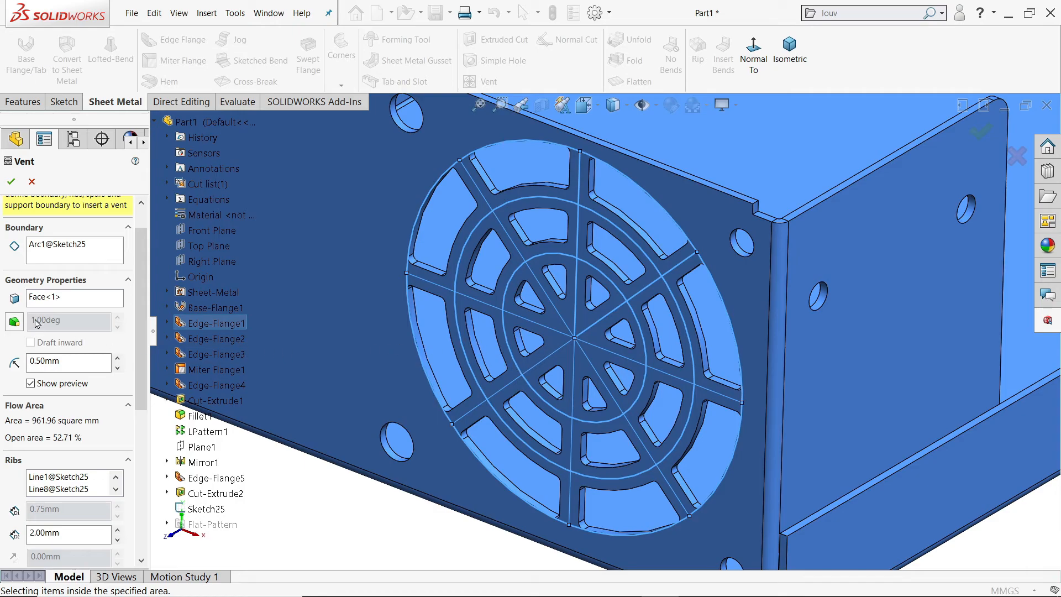
click(13, 181)
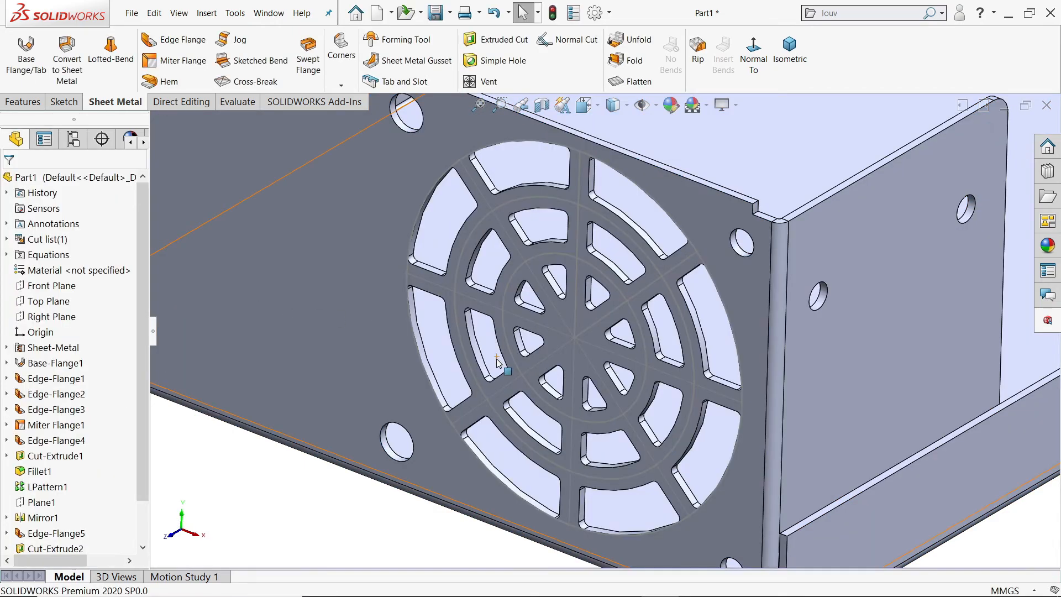
Hide the sketch that defines the vent
scroll(497, 362, up, 5)
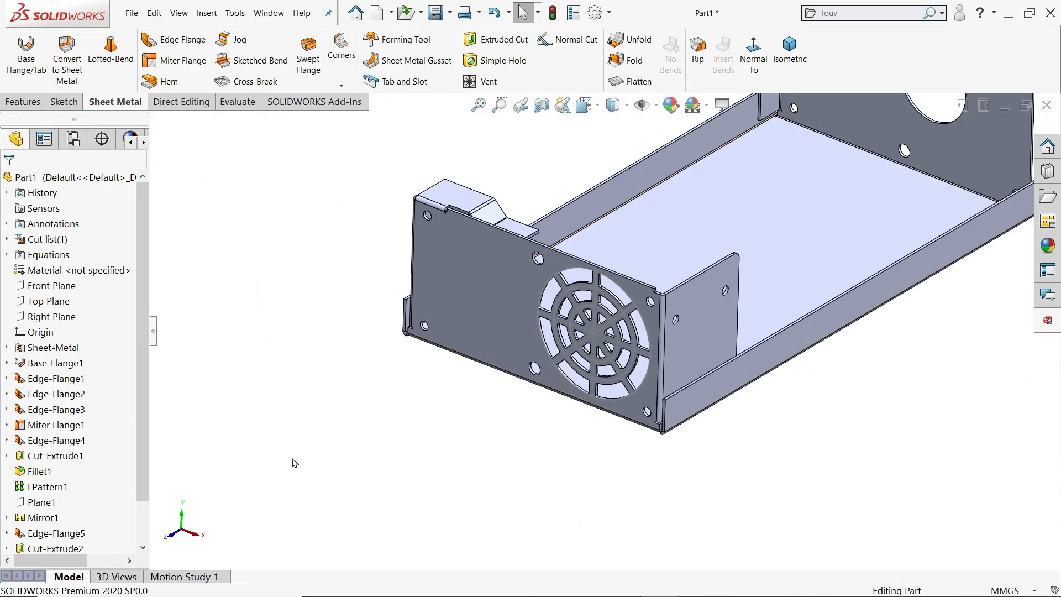
scroll(134, 458, down, 1)
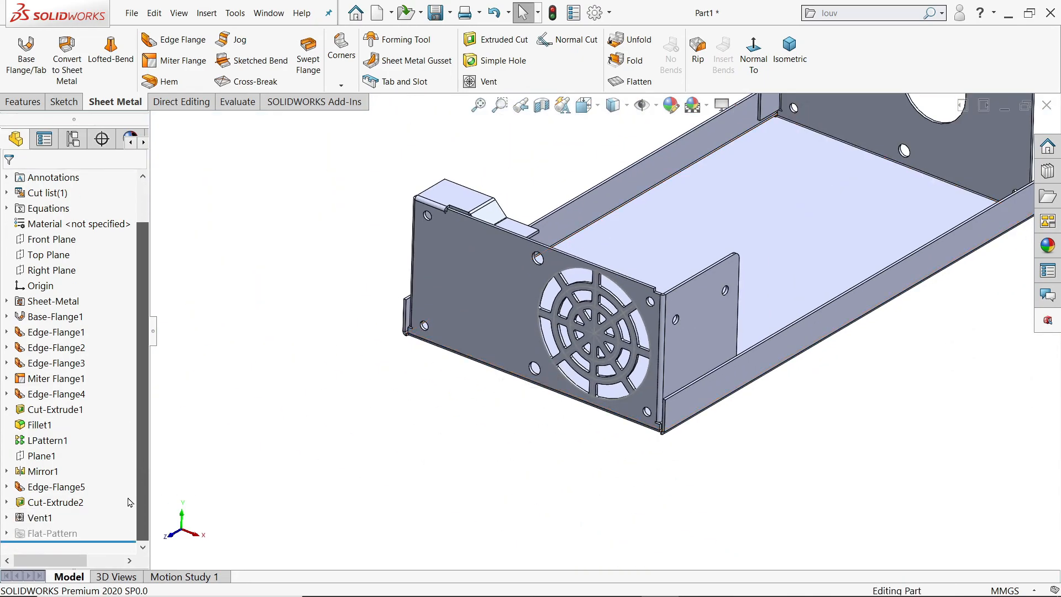
click(6, 517)
click(32, 533)
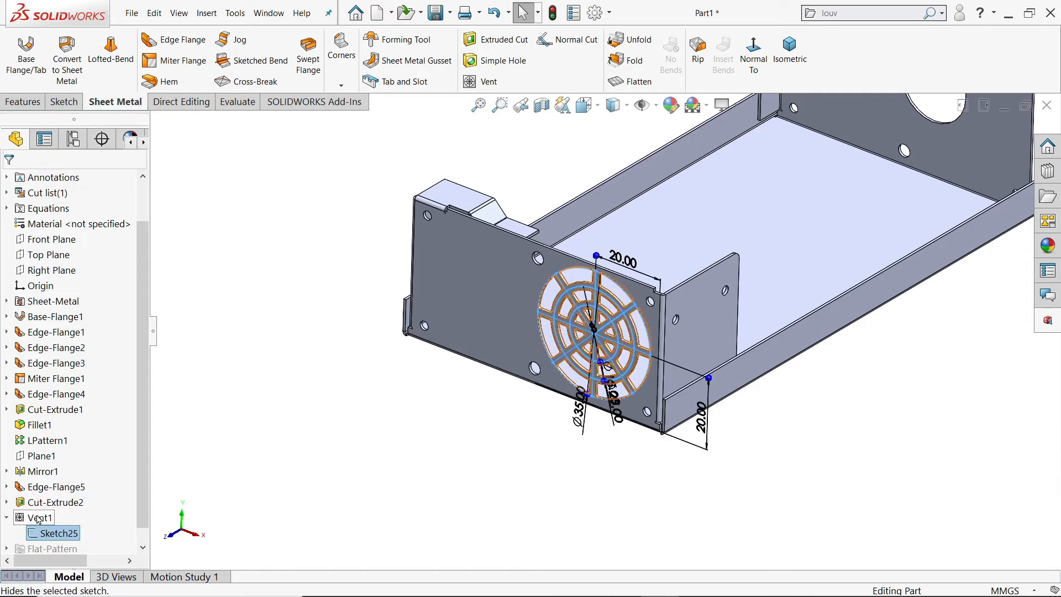
click(293, 454)
Sketch a center rectangle 27 mm high and 19 mm wide on the vented flange's outer face, in the blank area beside the vent
scroll(514, 414, down, 1)
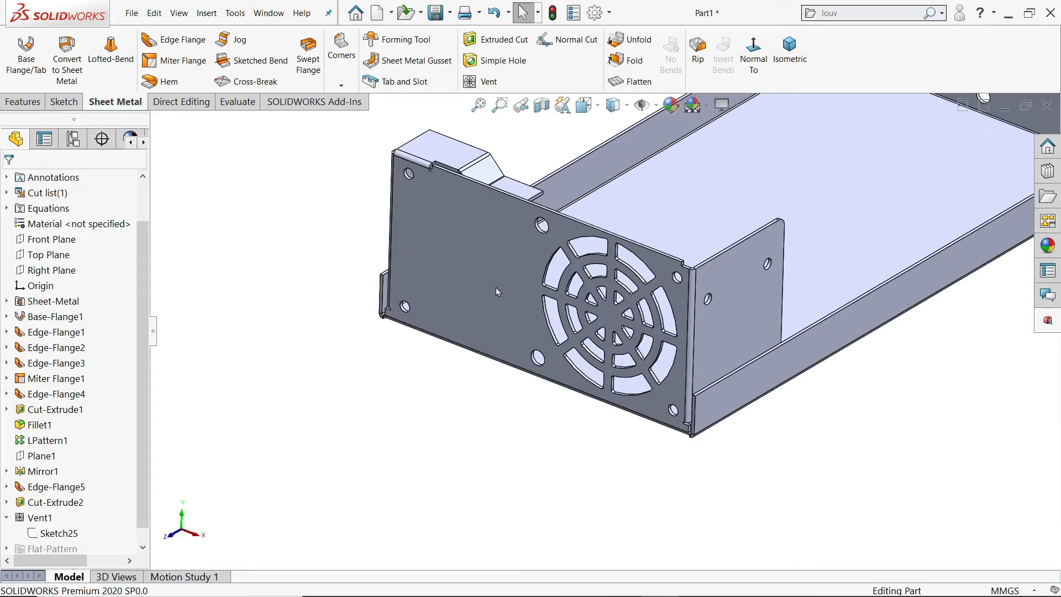
click(483, 256)
click(532, 223)
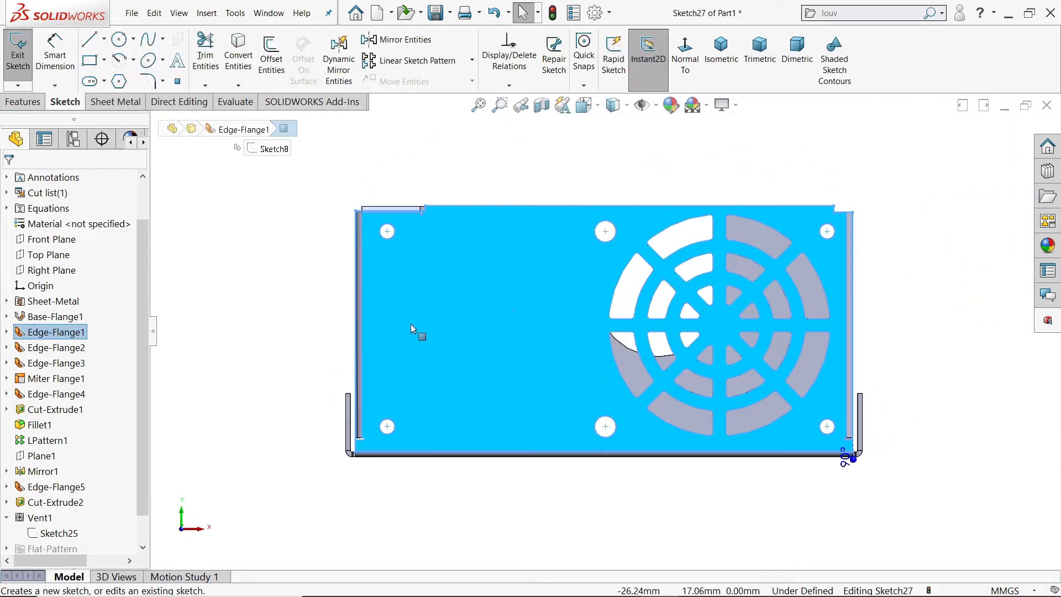
click(104, 60)
click(116, 95)
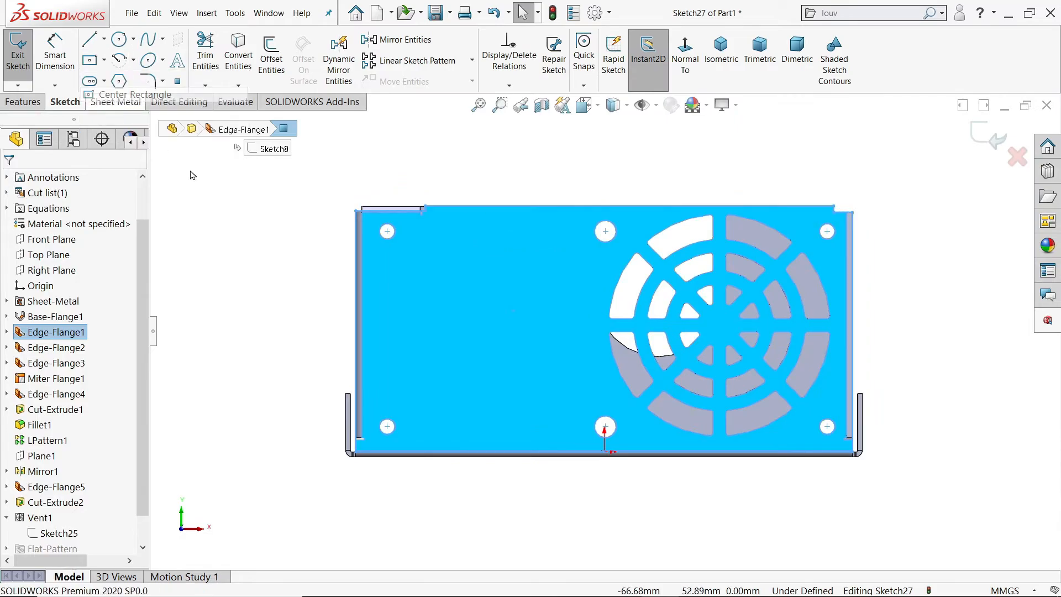
click(474, 333)
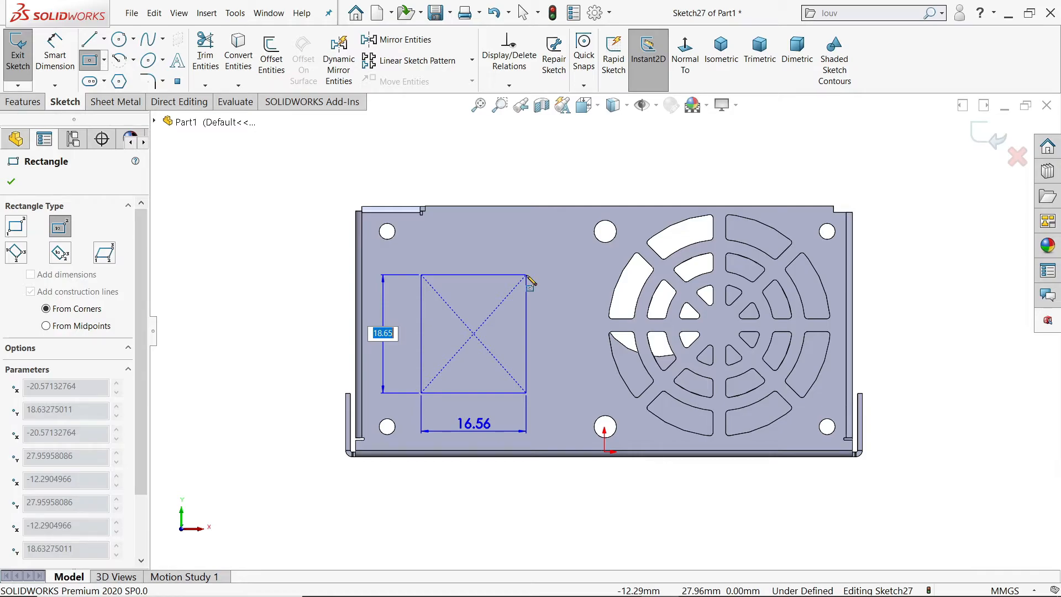
key(Tab)
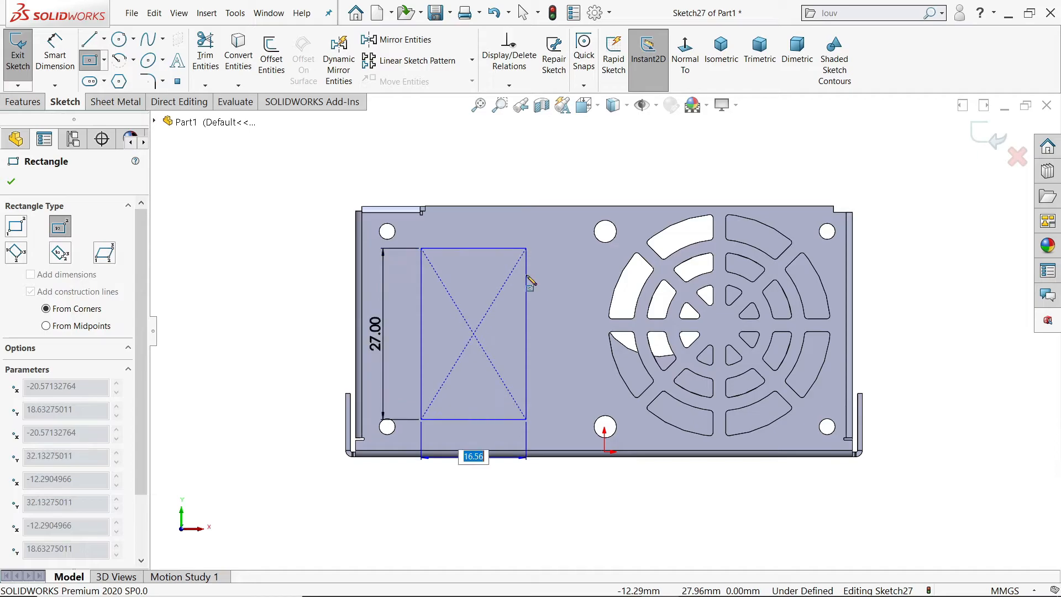
key(Return)
Dimension the rectangle's center 17.5 mm horizontally from the flange's side edge farthest from the vent
click(57, 55)
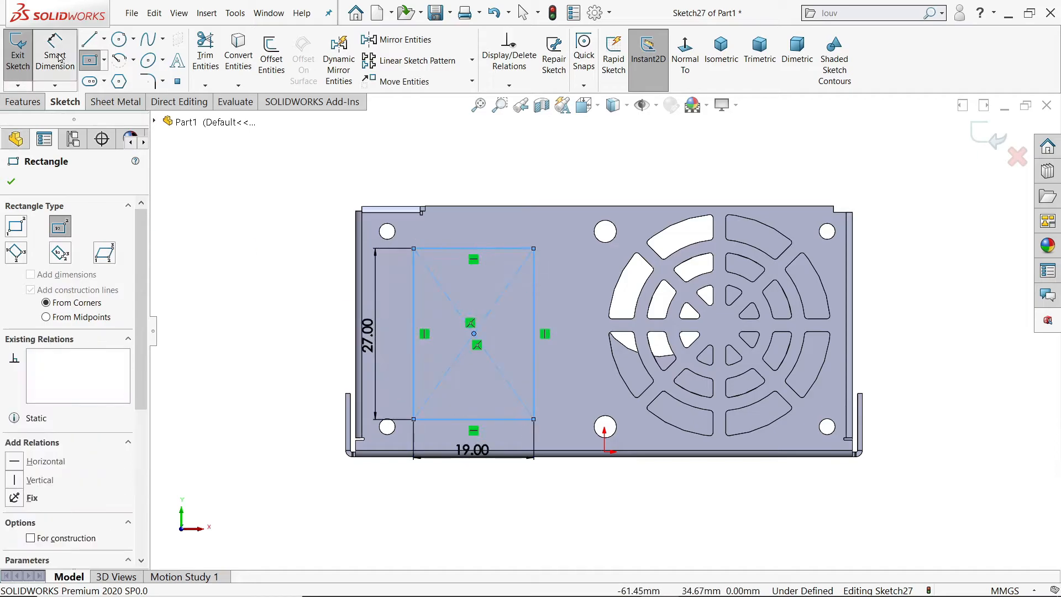
click(473, 334)
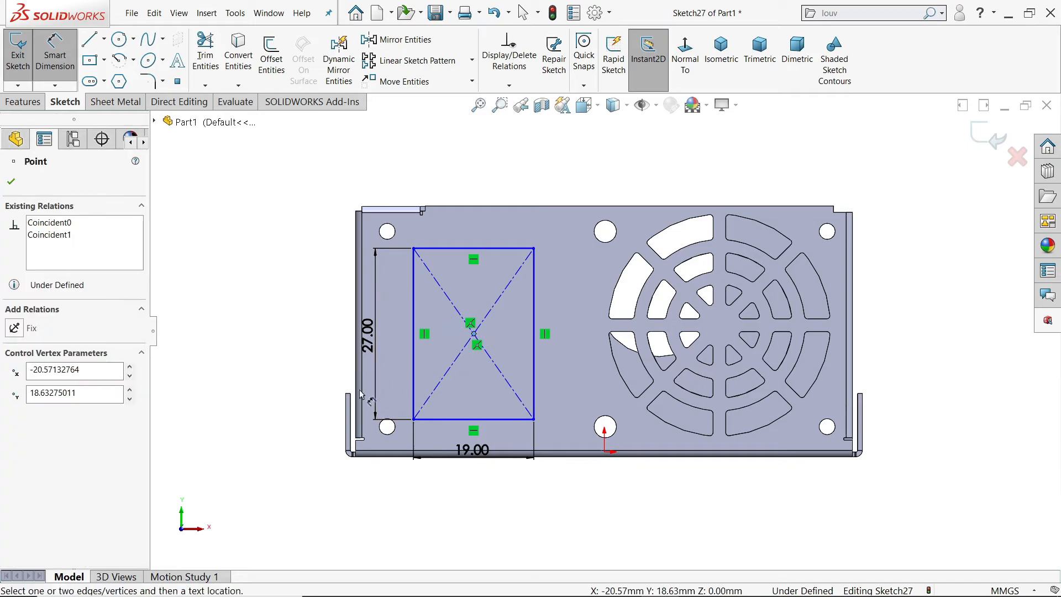
click(363, 396)
click(436, 154)
text(17.5)
key(Return)
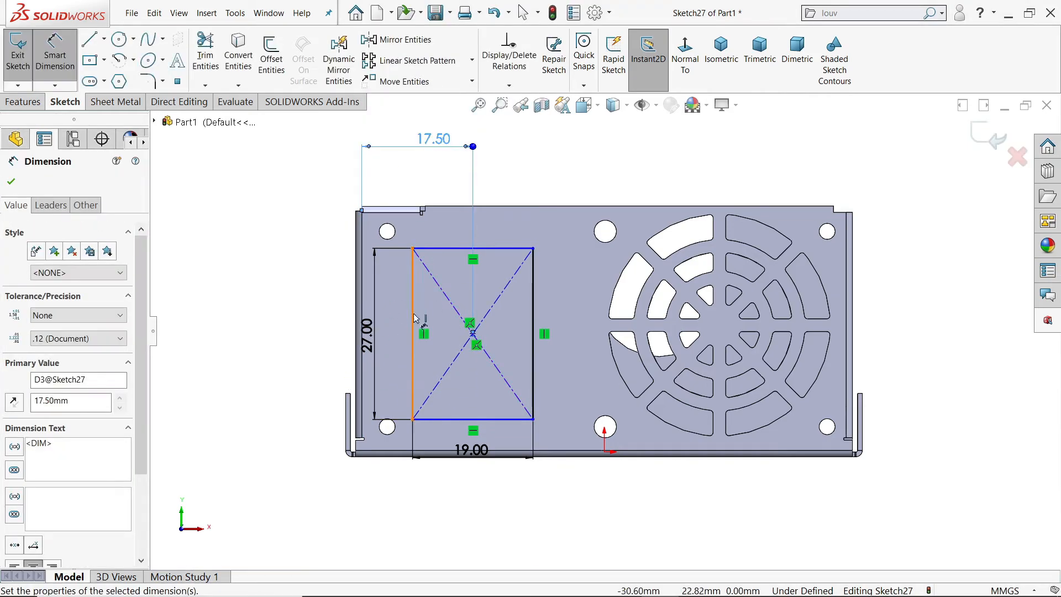
Dimension the rectangle's center 17.5 mm above the flange's bottom edge to fully define the sketch
click(473, 335)
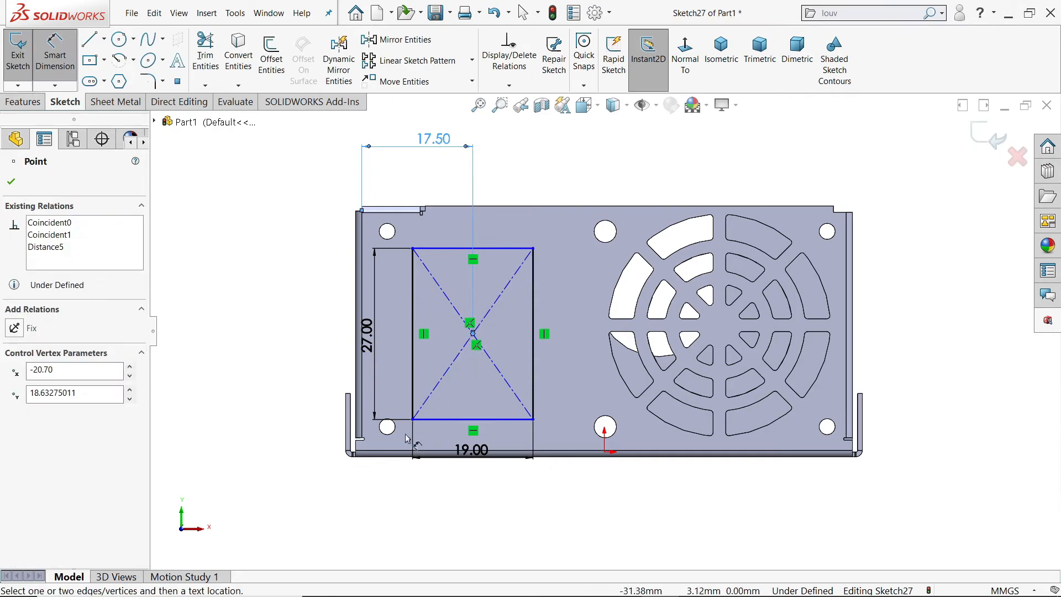
click(391, 451)
click(307, 400)
text(17.5)
key(Return)
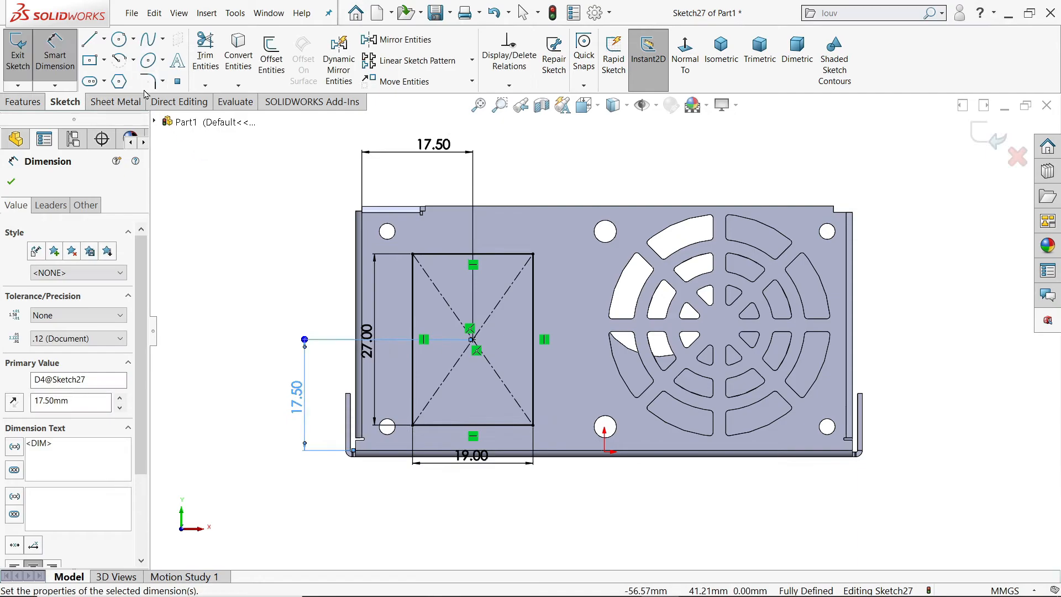
Round all four corners of the rectangle with a 3.5 mm sketch fillet
click(148, 81)
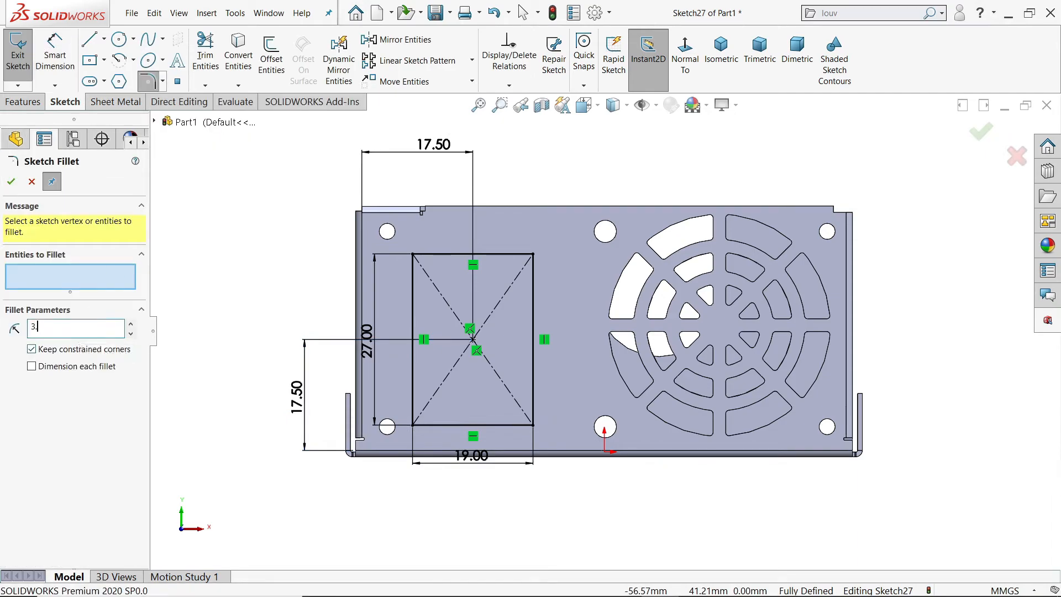
drag(291, 223, 590, 465)
click(11, 182)
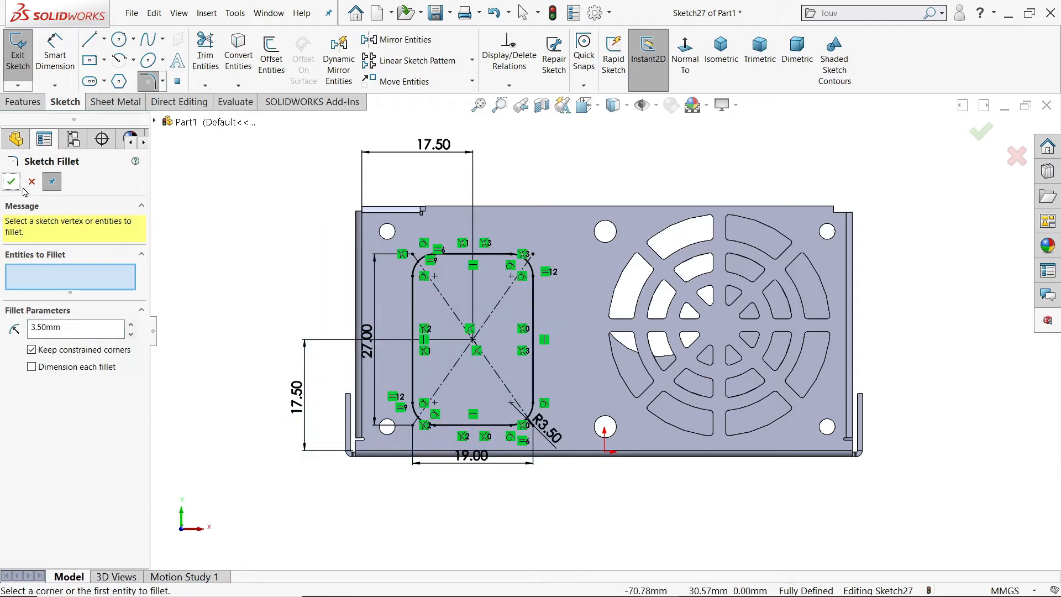
click(31, 182)
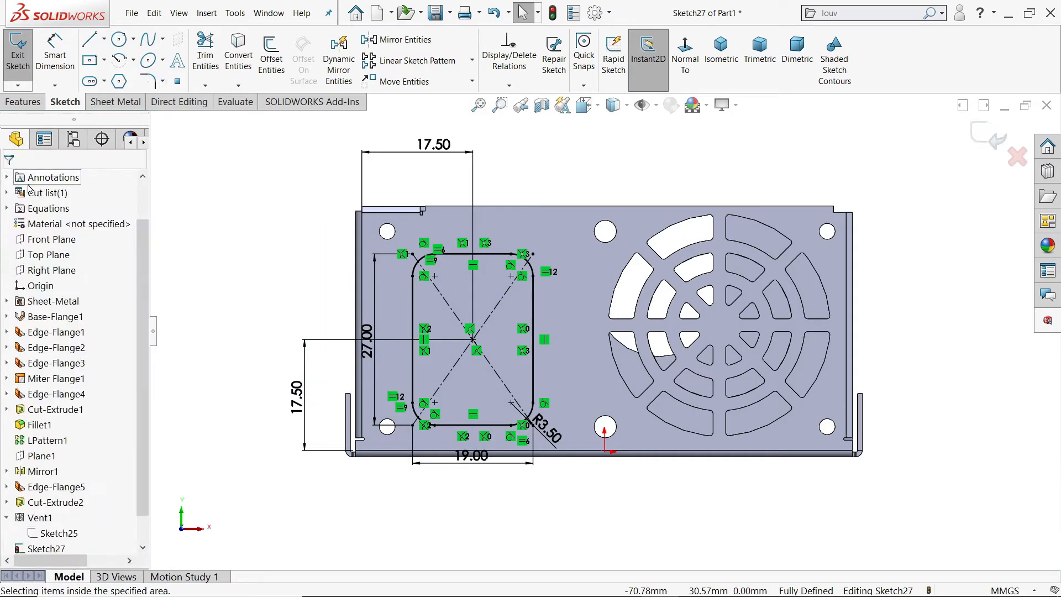
Cut the rounded rectangle through the flange with an Extruded Cut linked to the sheet thickness
click(24, 102)
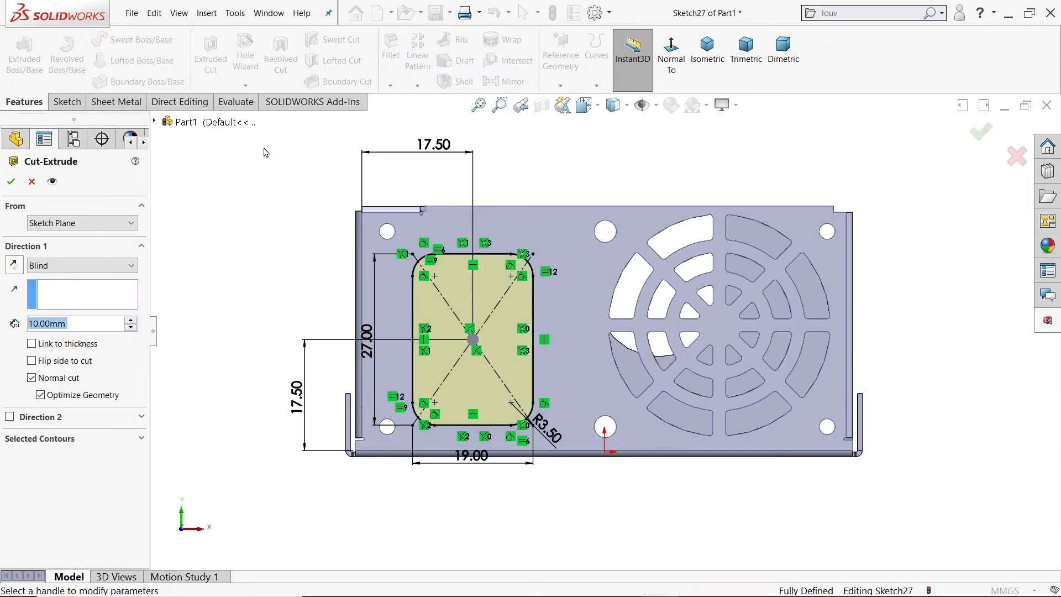
click(32, 343)
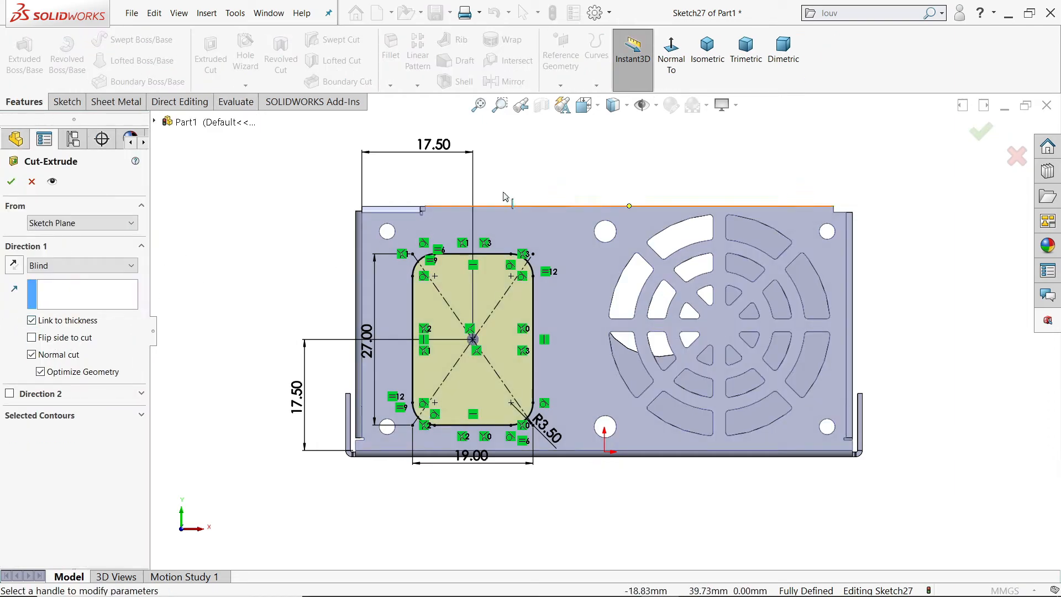
click(708, 51)
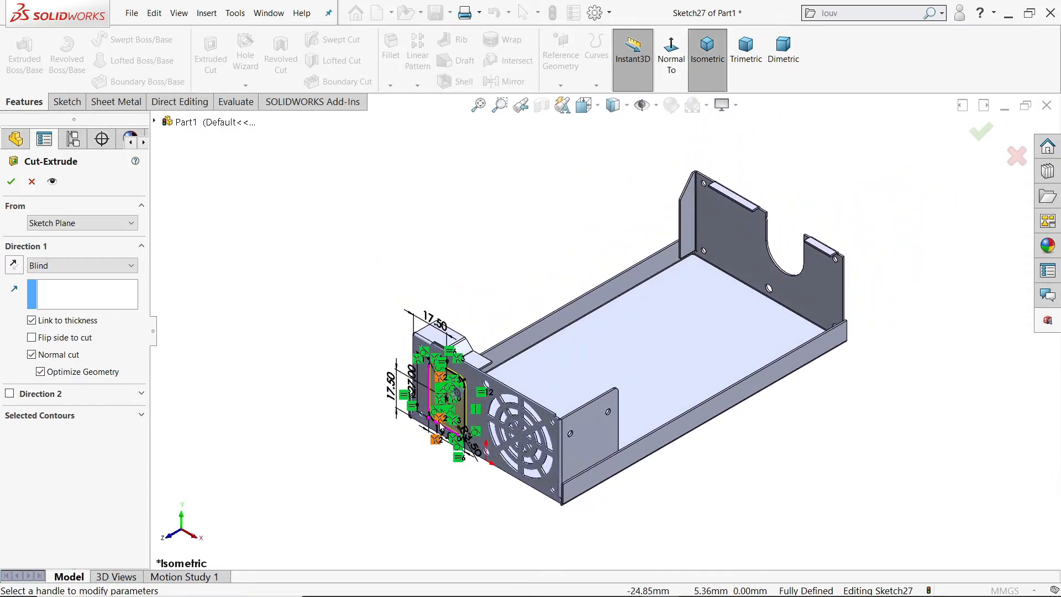
scroll(437, 409, down, 5)
click(10, 181)
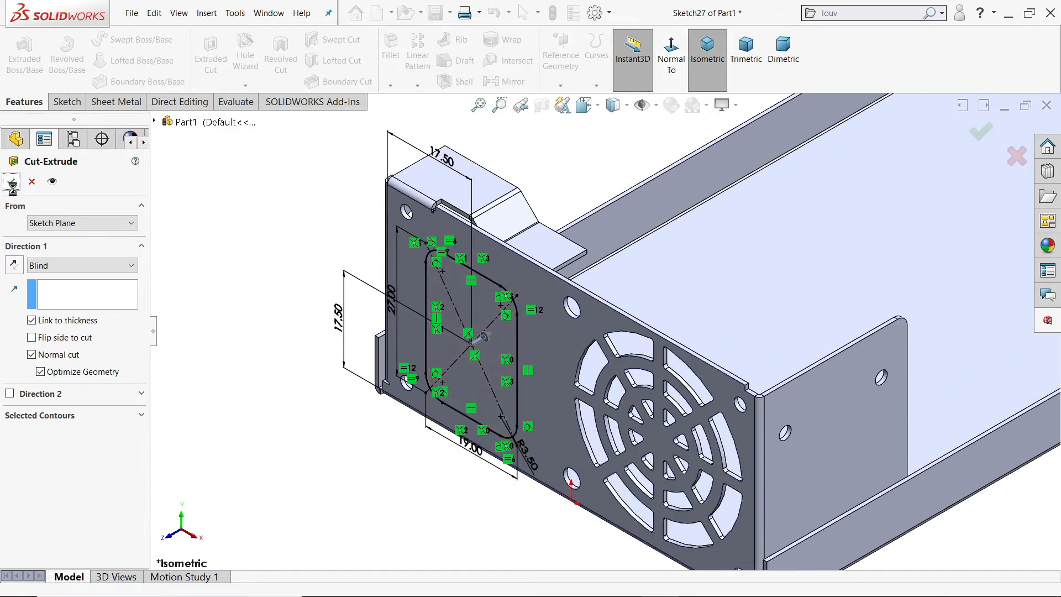
middle_drag(299, 378, 346, 354)
click(320, 306)
Start a sketch on the outer face of the opposite end flange, the one with the U-shaped notch
scroll(326, 311, up, 6)
scroll(745, 292, down, 1)
middle_drag(745, 293, 601, 326)
click(662, 310)
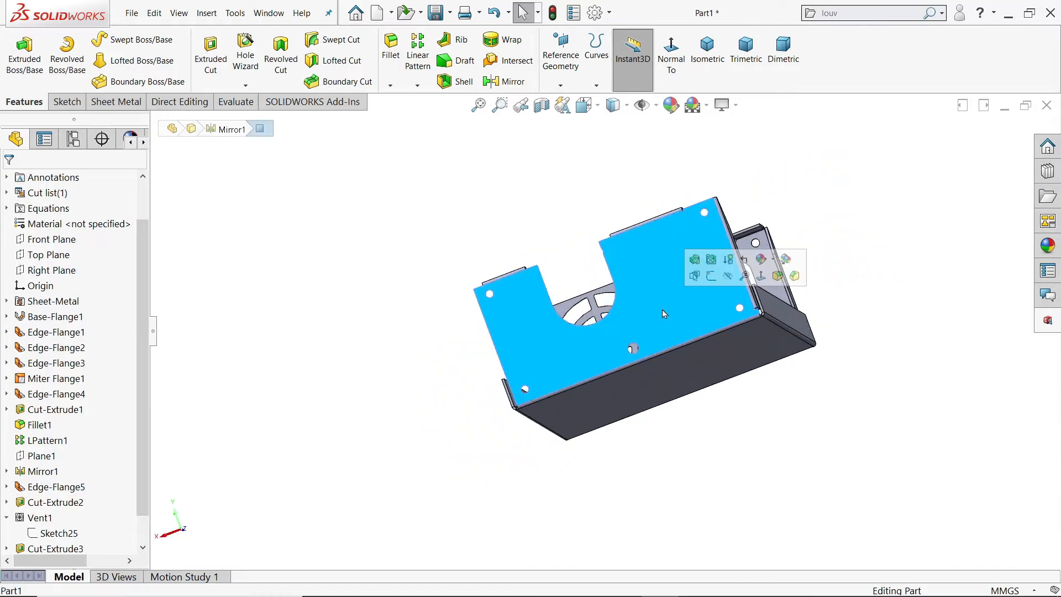
click(709, 278)
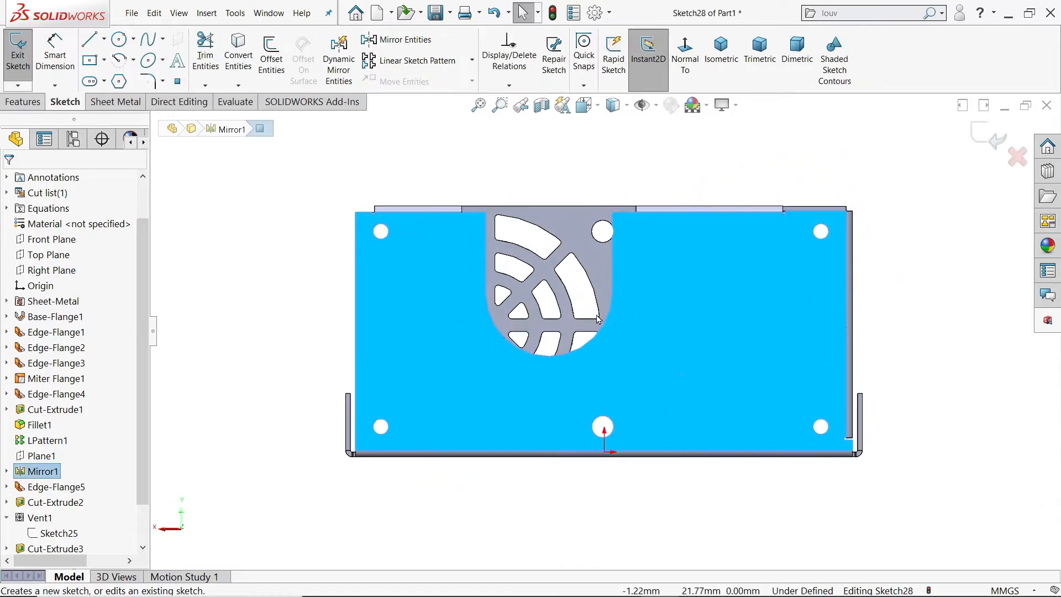
Sketch a vertical centerpoint straight slot about 5 mm wide and 7.2 mm between arc centers, beside the U-shaped notch
click(104, 84)
click(112, 115)
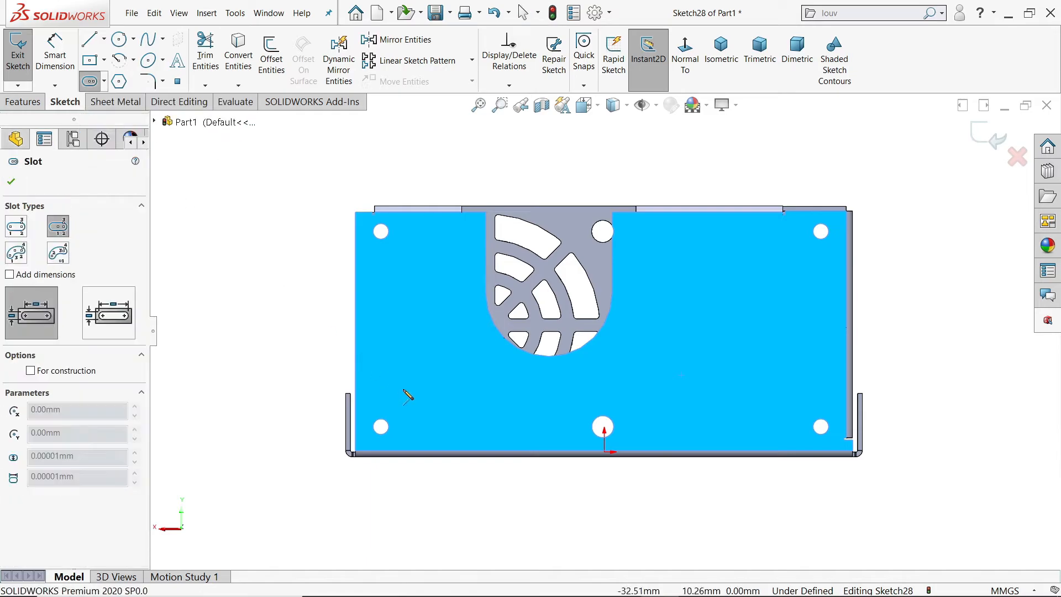
scroll(414, 389, down, 3)
click(471, 326)
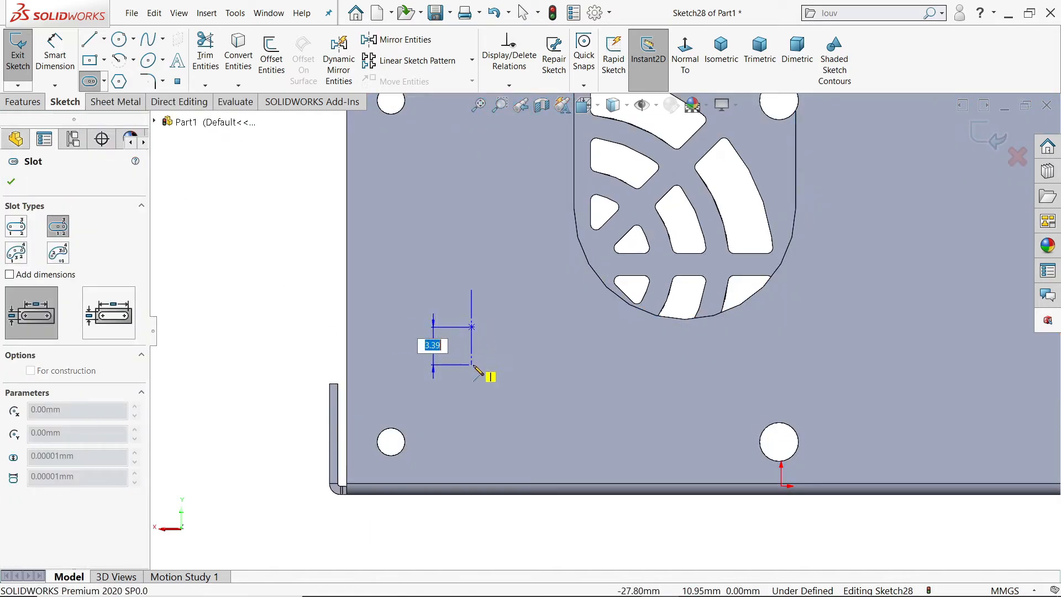
click(472, 367)
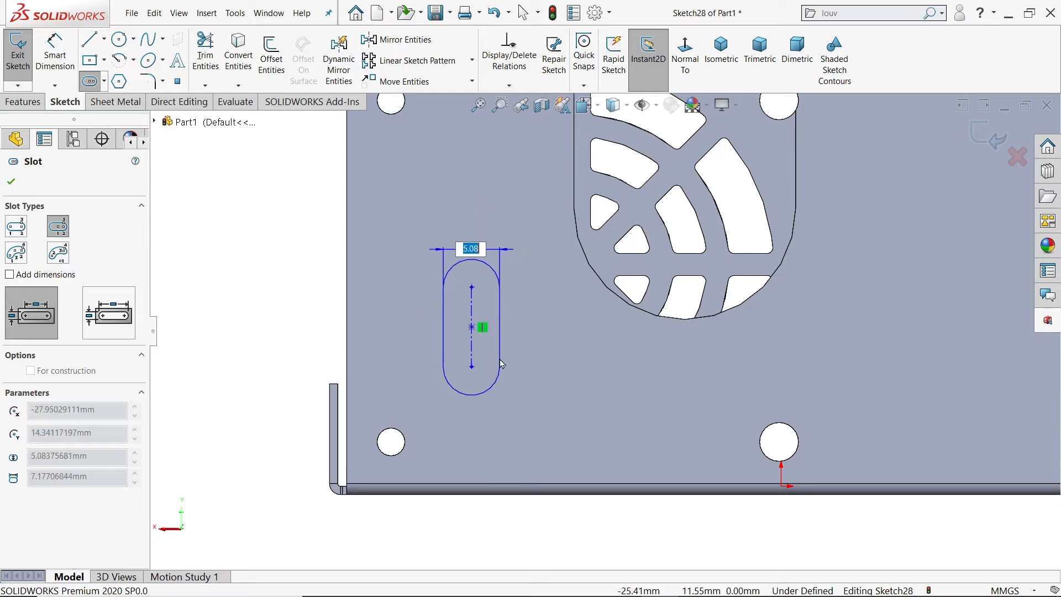
click(500, 364)
Dimension the slot's end arc with a 1.25 mm radius
click(63, 36)
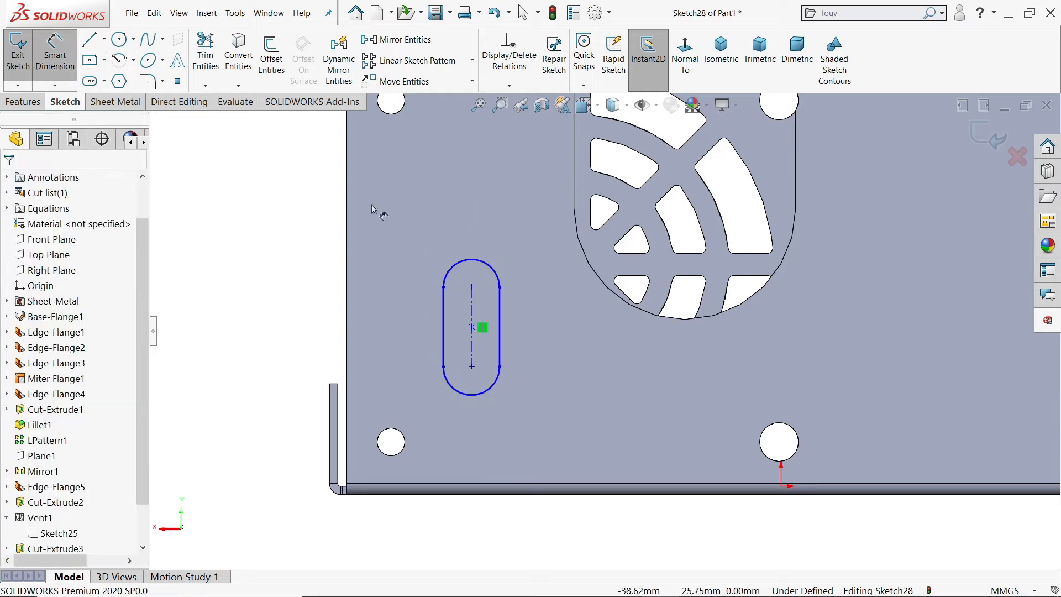
click(491, 266)
click(492, 246)
text(1.25)
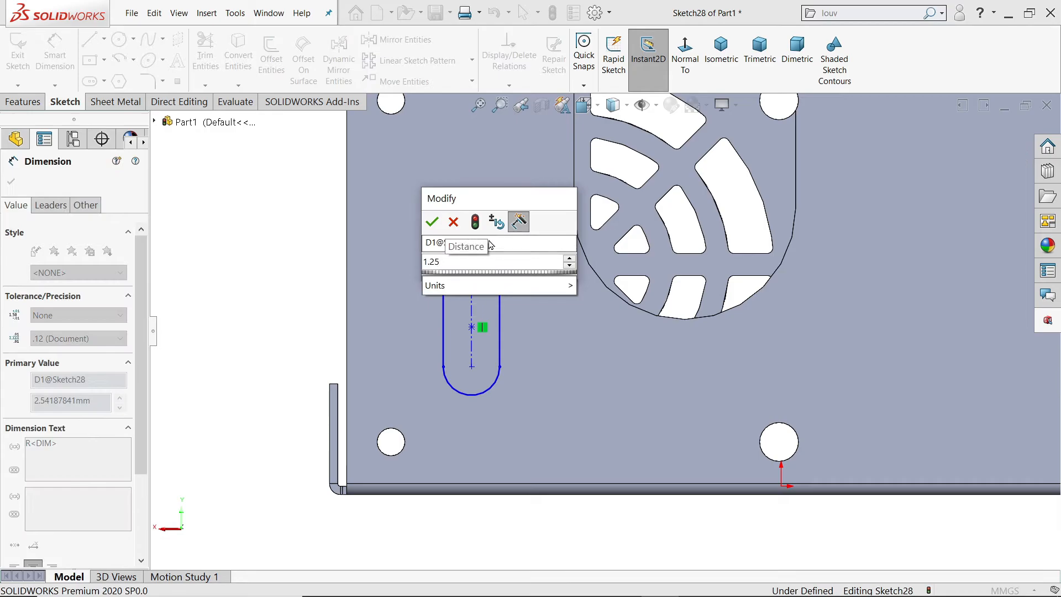
key(Return)
Dimension the slot's center-to-center length at 6.25 mm, and revise that dimension to 6.5 mm
scroll(489, 323, down, 1)
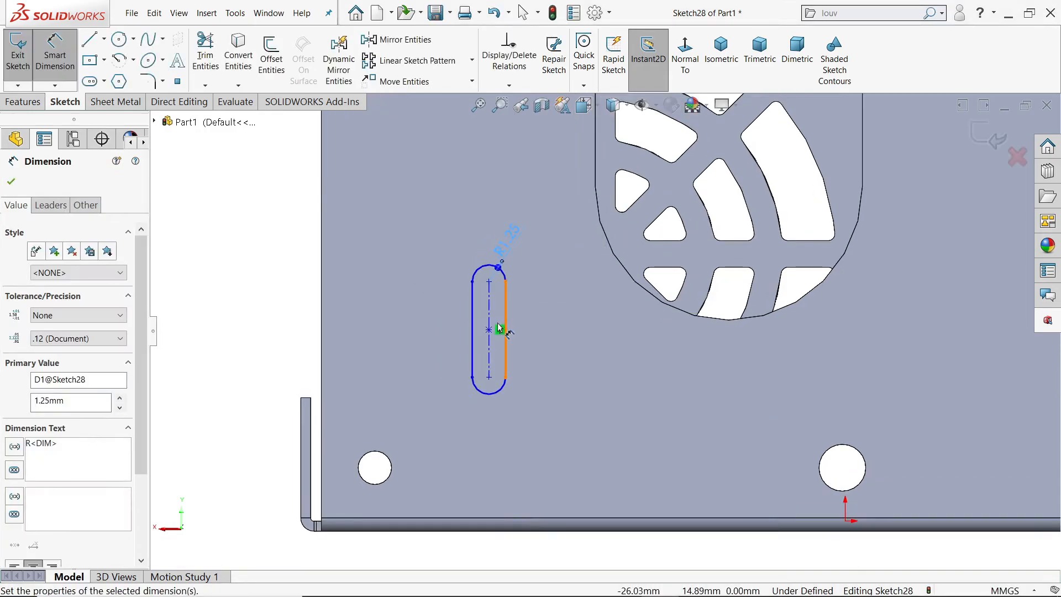
click(489, 323)
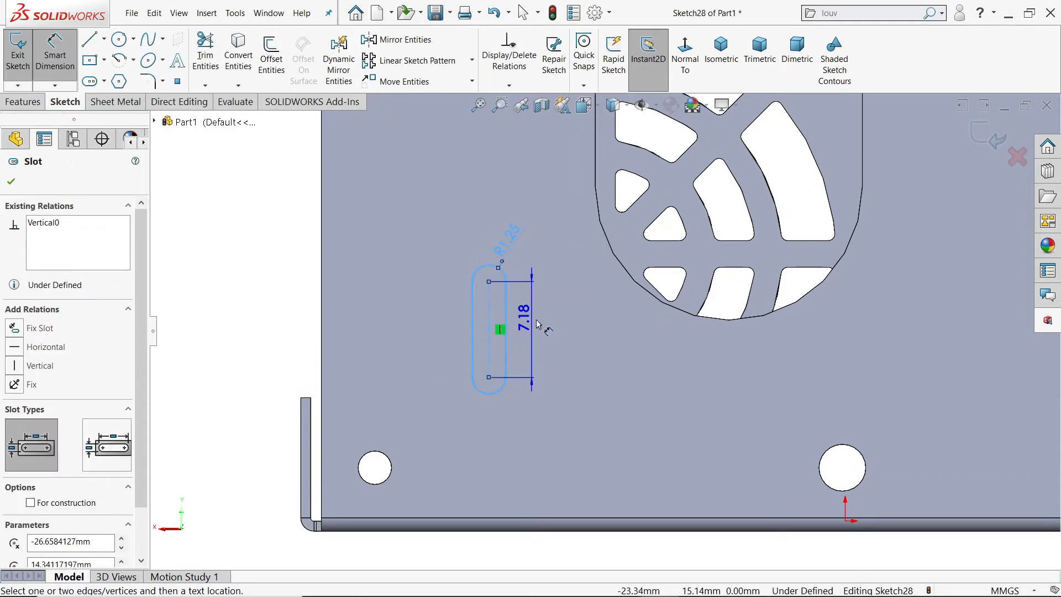
click(538, 324)
text(6.25)
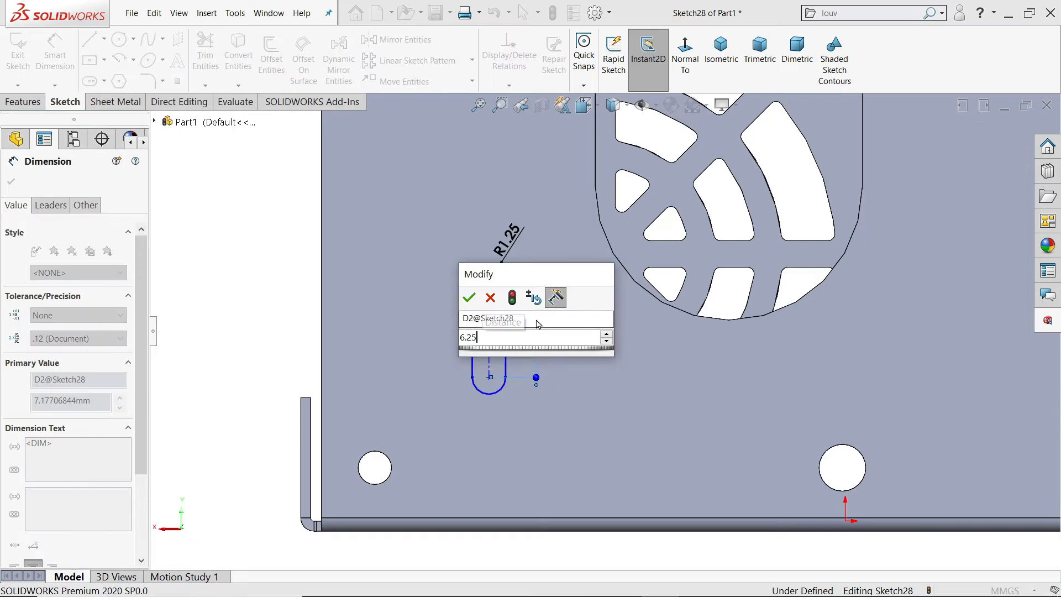
key(Return)
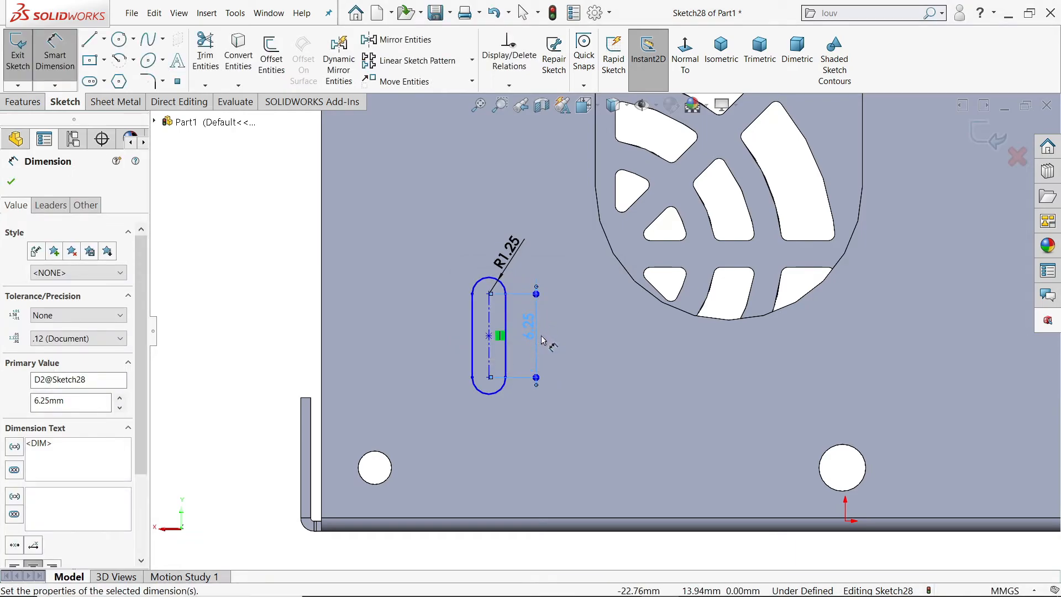
double_click(530, 329)
text(6.)
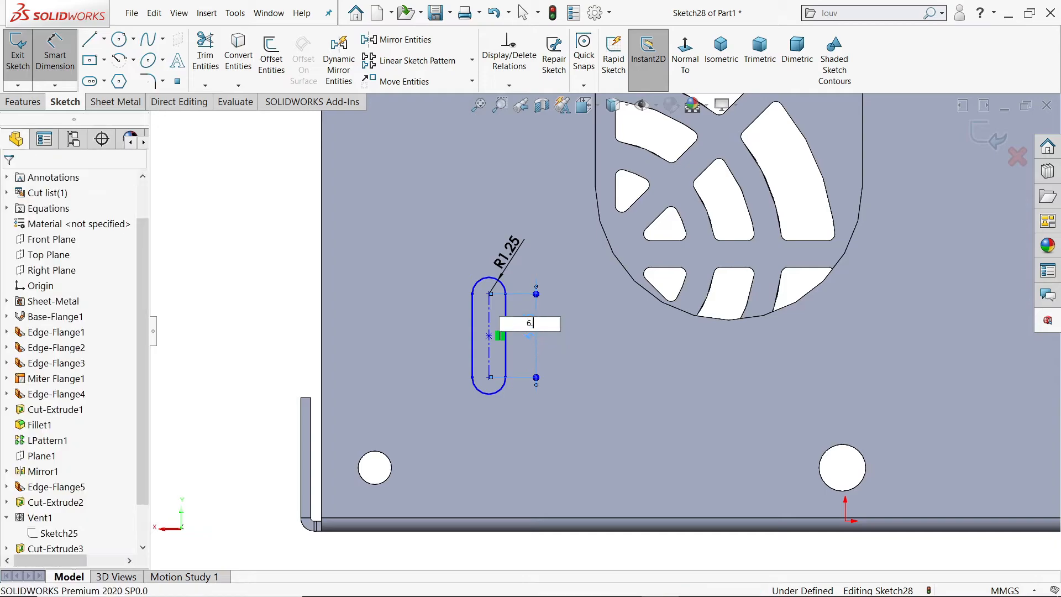
text(5)
key(Return)
Dimension the slot's center 7.5 mm horizontally from the flange's nearest side edge
scroll(507, 335, down, 1)
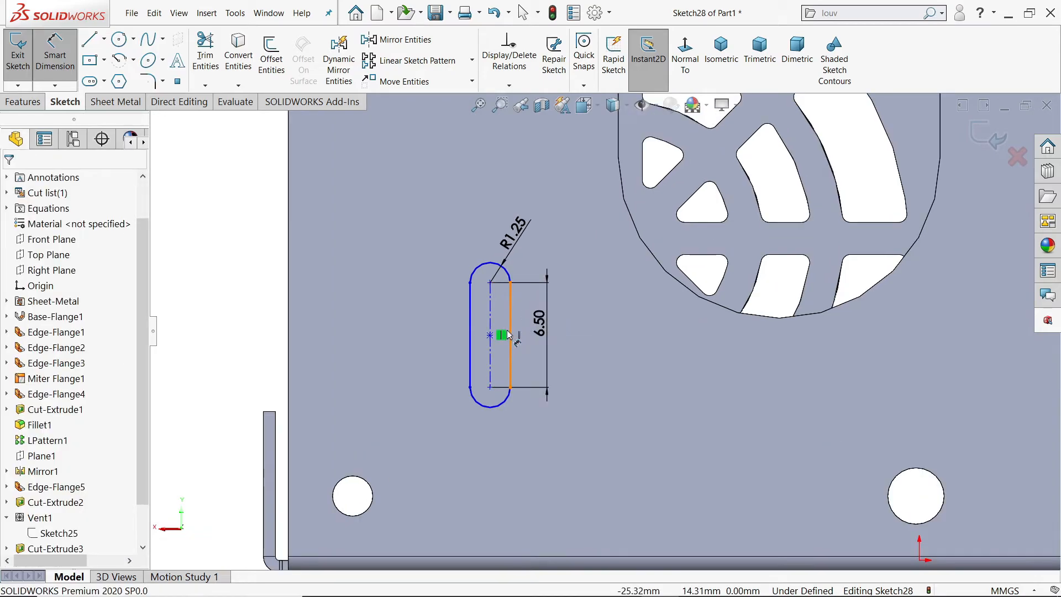
scroll(476, 320, down, 1)
click(492, 337)
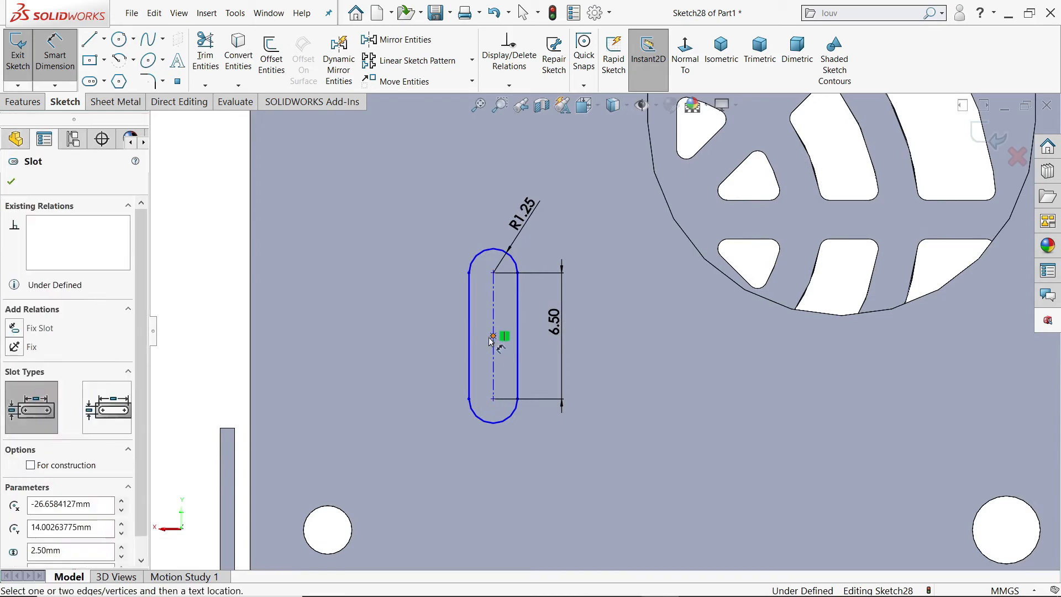
scroll(491, 340, up, 2)
click(359, 383)
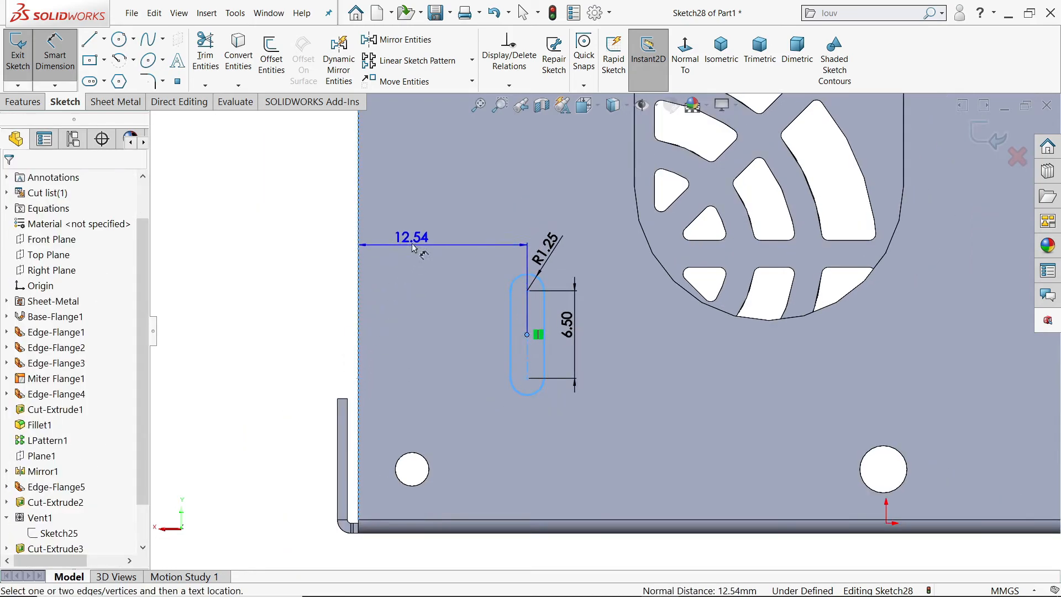
click(416, 229)
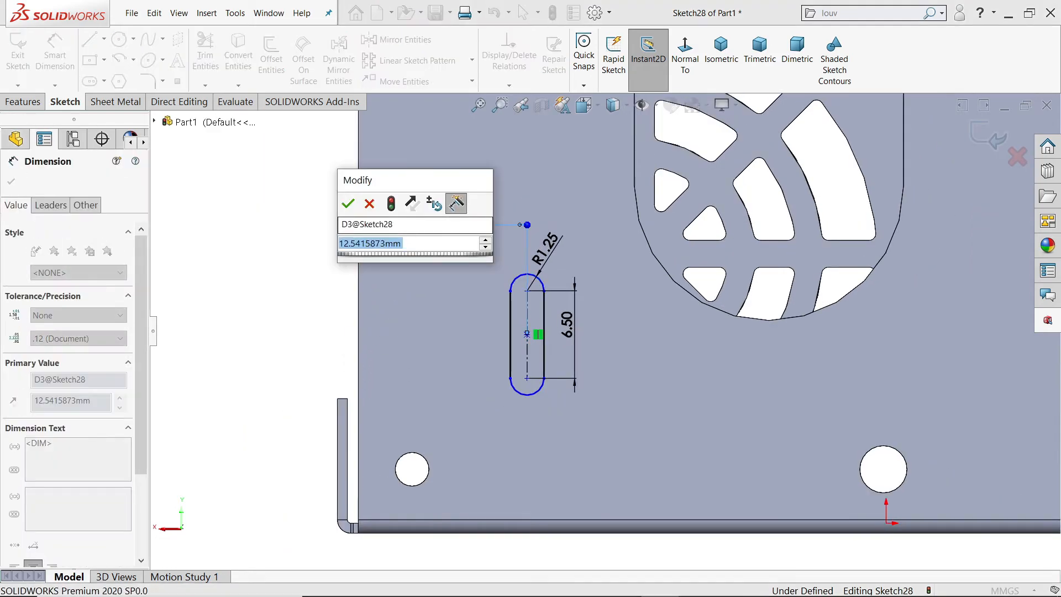
text(7.5)
key(Return)
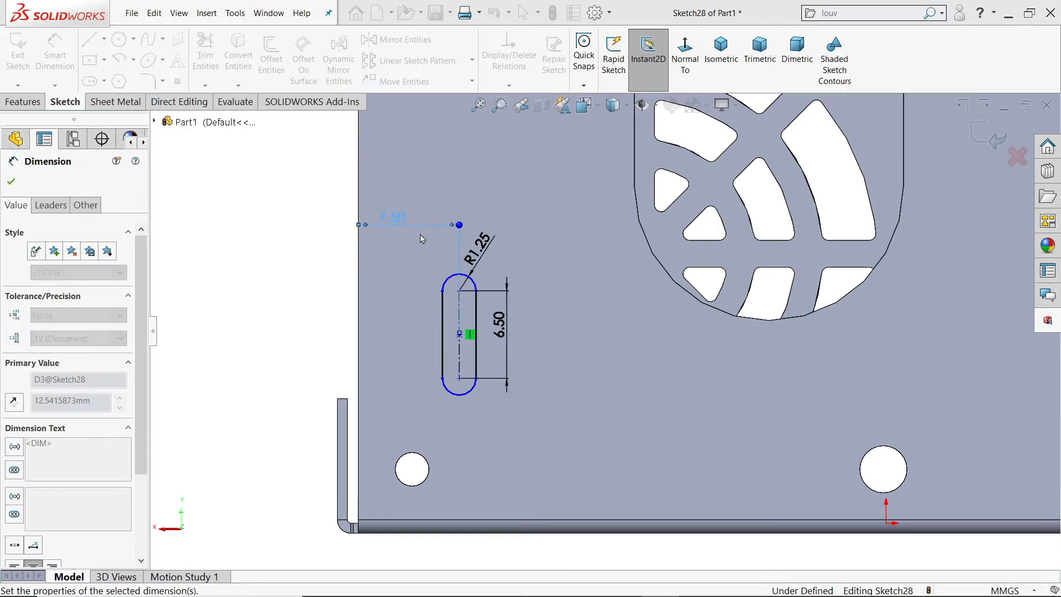
Dimension the slot's center 7.5 mm above the flange's bottom edge
click(461, 337)
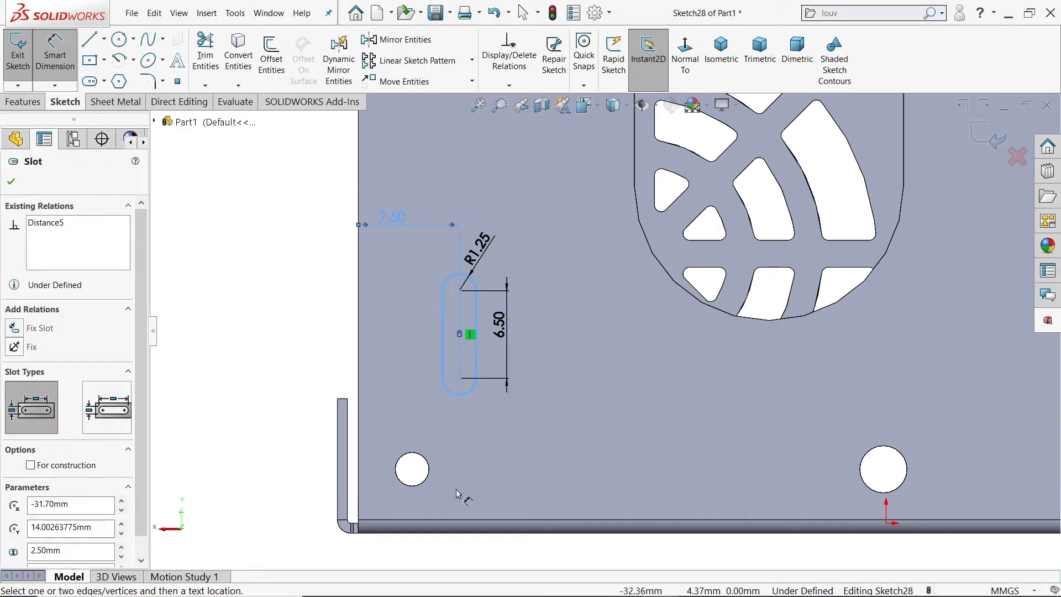
click(459, 523)
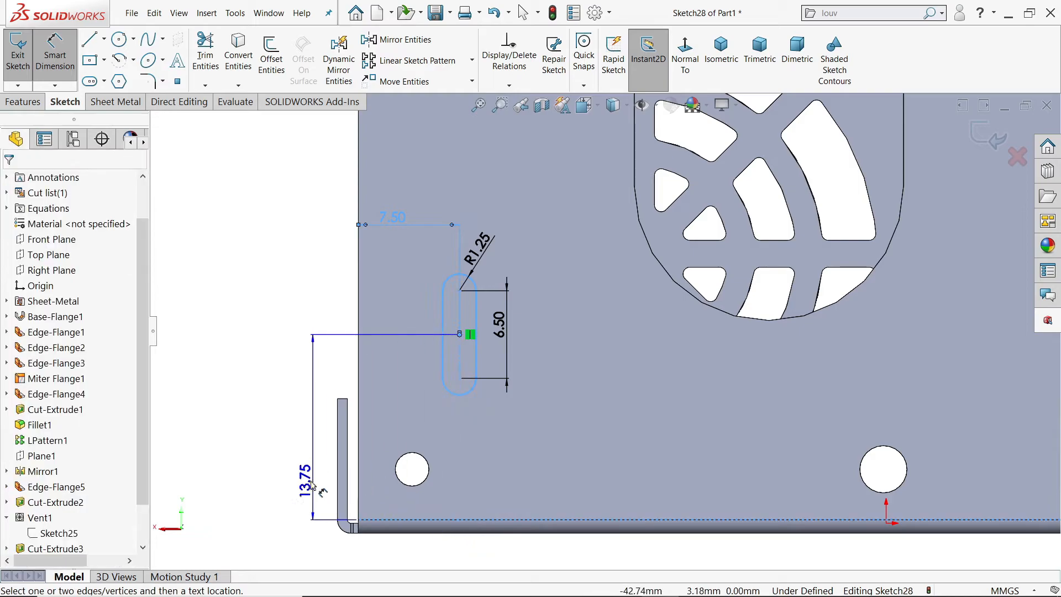
click(296, 472)
text(7.)
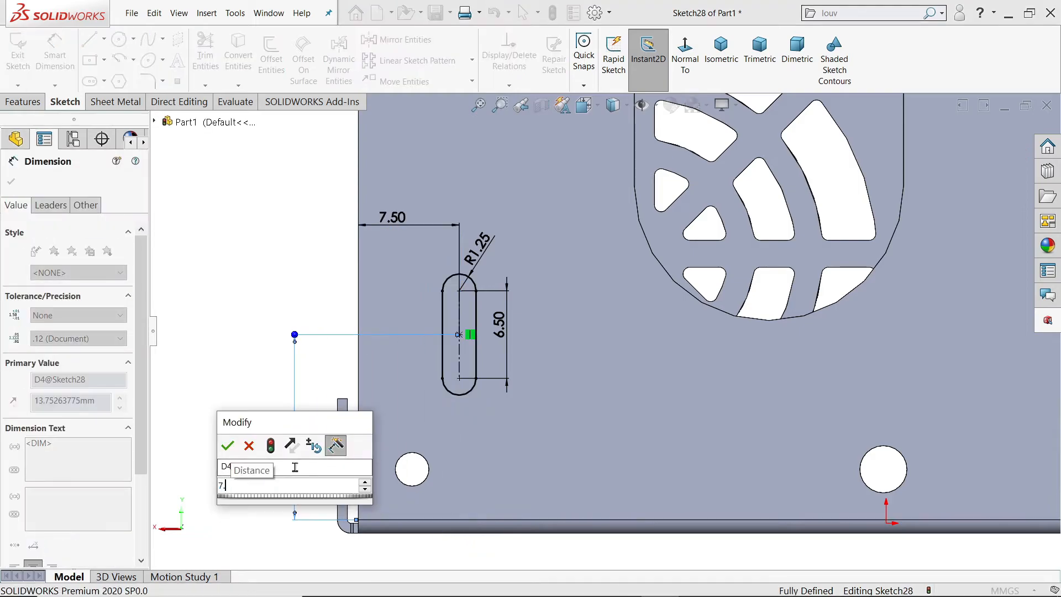
text(5)
key(Return)
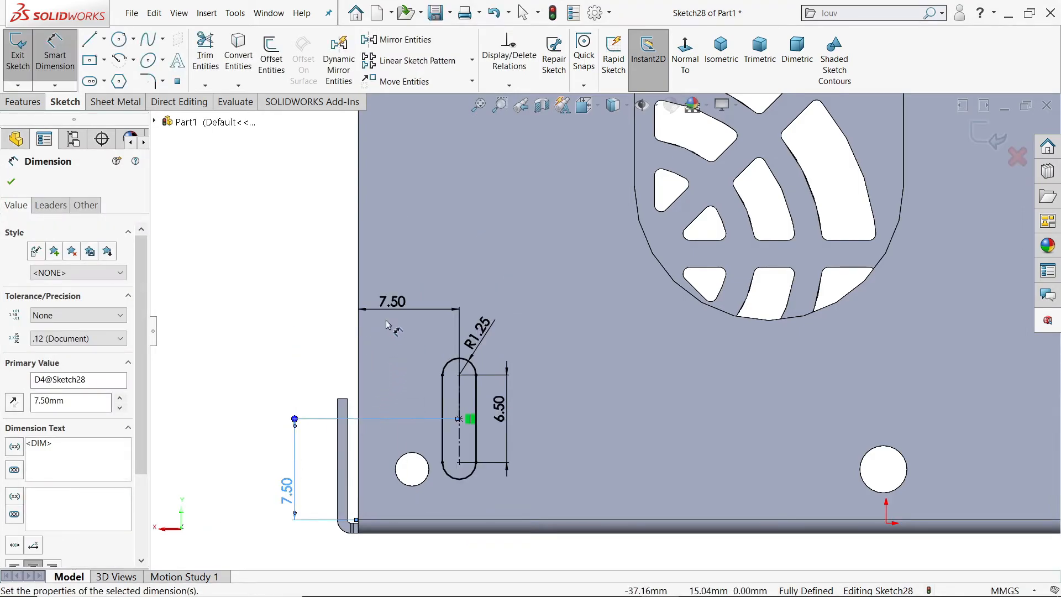
Set the slot center's horizontal distance from the flange's side edge to 8.5 mm
click(394, 302)
text(8.)
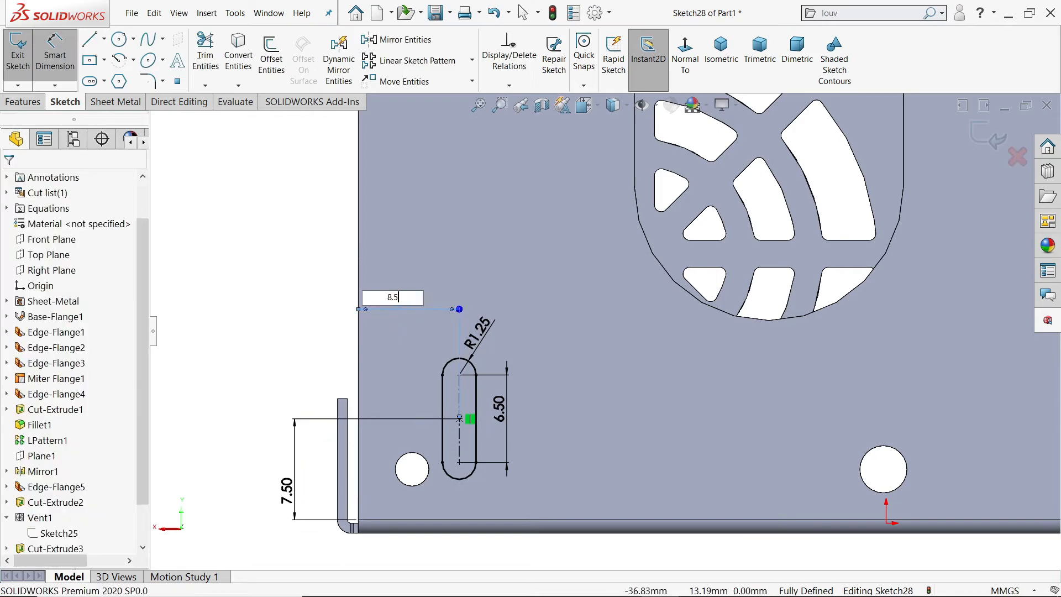
text(5)
key(Return)
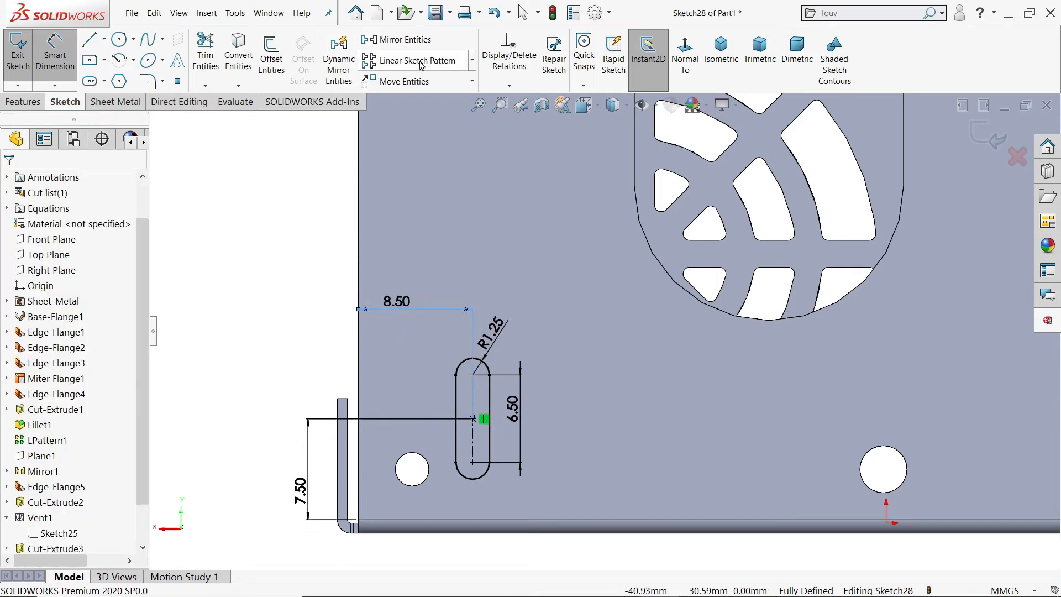
Start a Linear Sketch Pattern with the slot as the entity to pattern
click(442, 66)
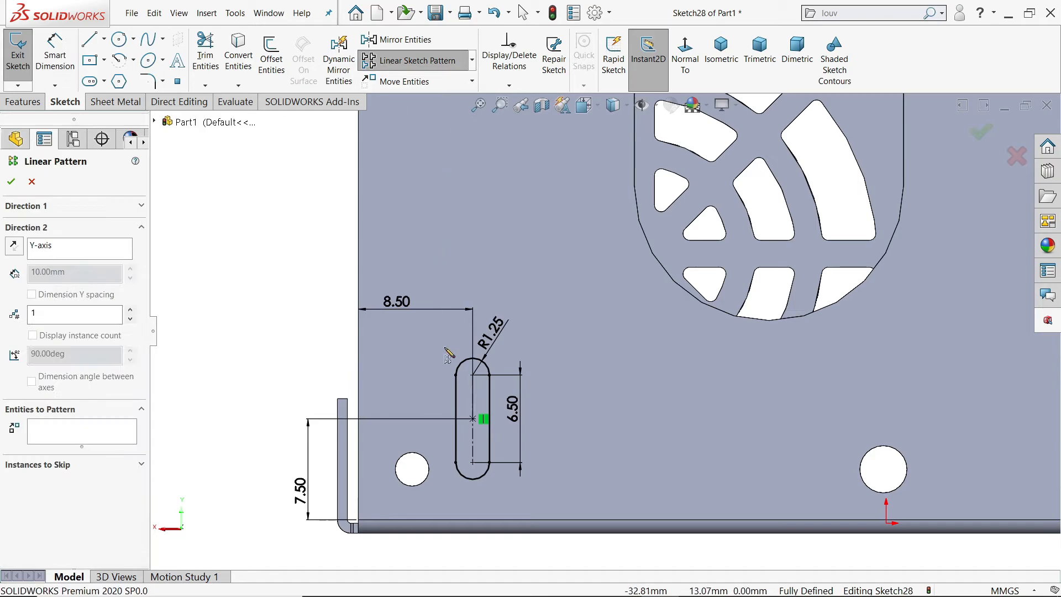
key(f)
click(50, 211)
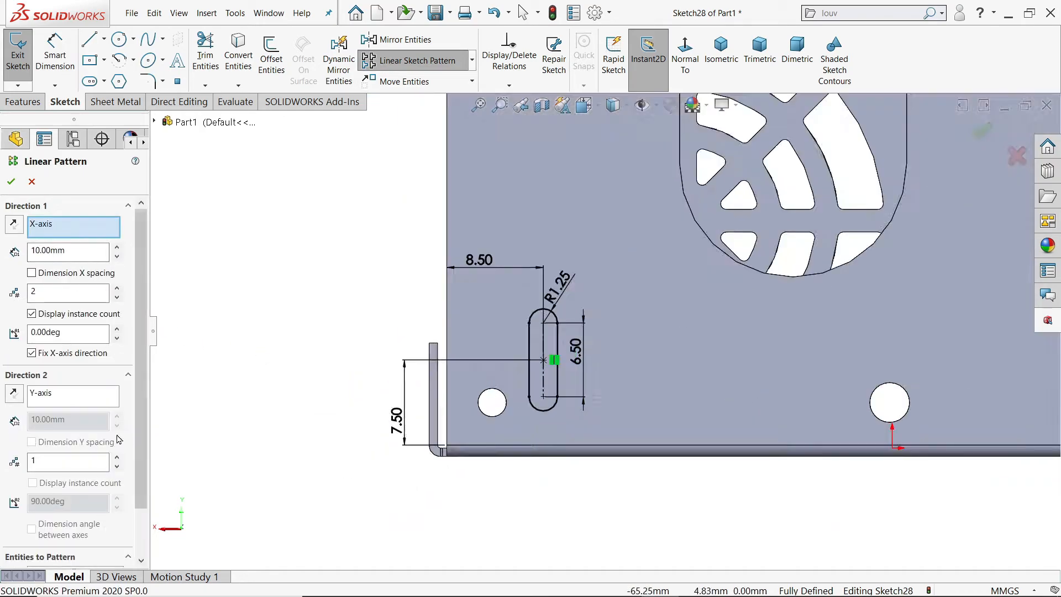
drag(140, 438, 139, 475)
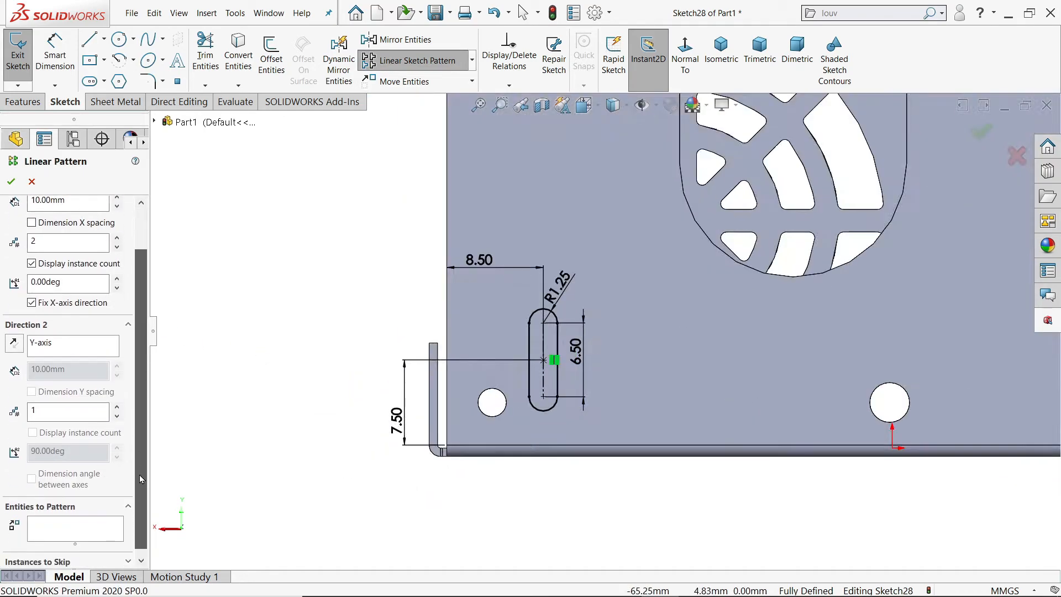
click(82, 532)
click(560, 385)
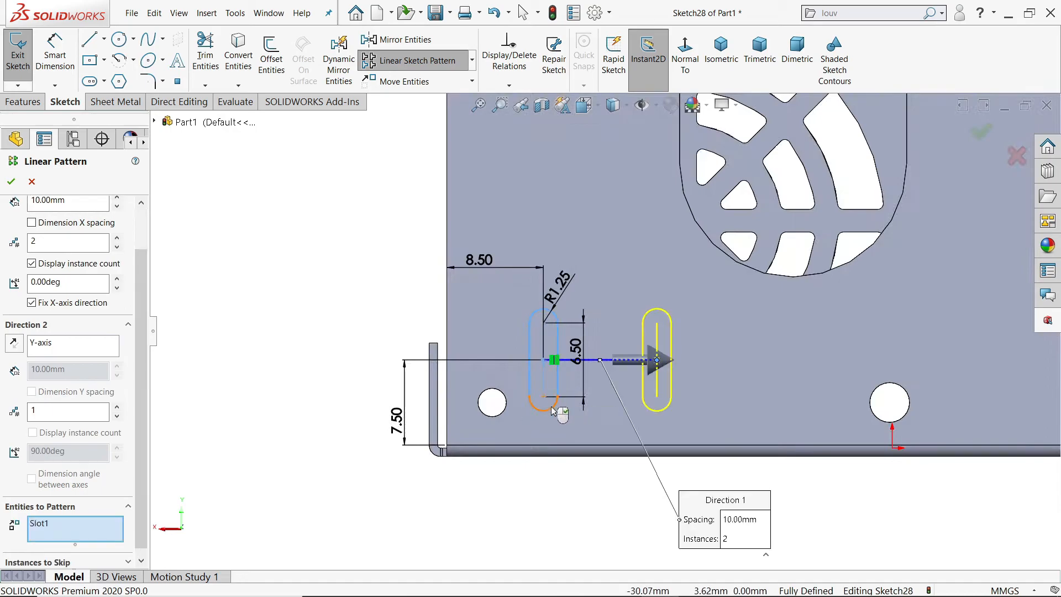
Set the slot pattern to seven instances along the X-axis, keeping the 10 mm spacing
scroll(137, 272, up, 3)
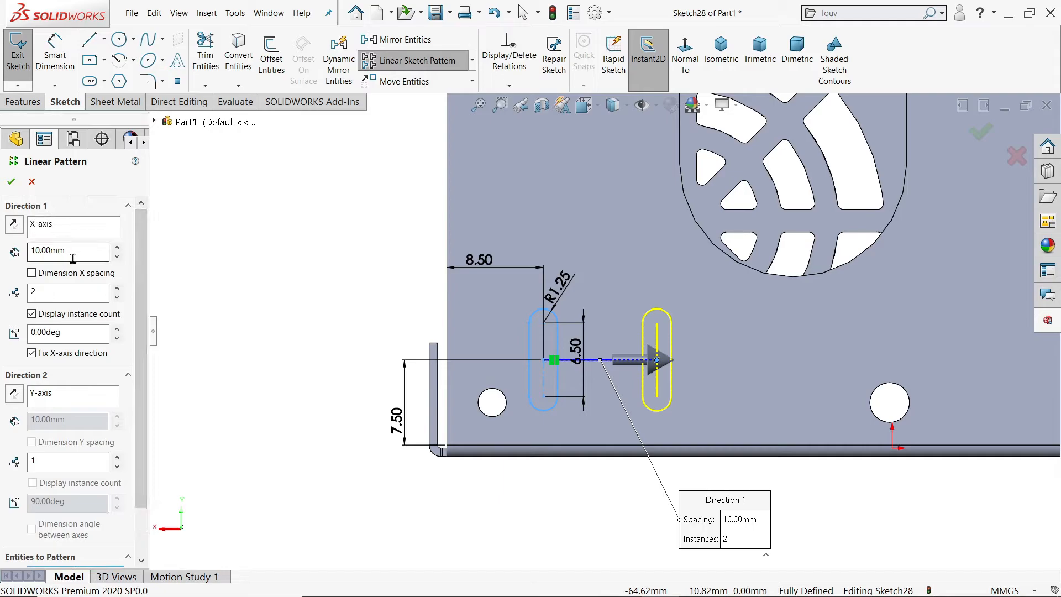
click(116, 288)
click(116, 287)
click(116, 288)
click(116, 288)
click(116, 288)
scroll(502, 330, up, 5)
scroll(887, 327, up, 1)
scroll(887, 327, down, 1)
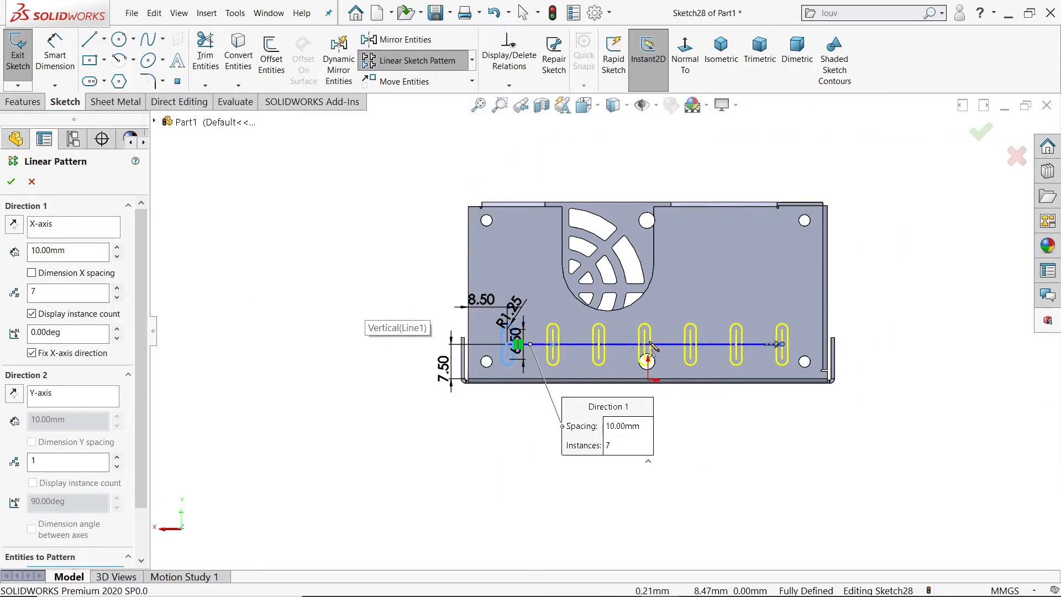
scroll(652, 347, down, 1)
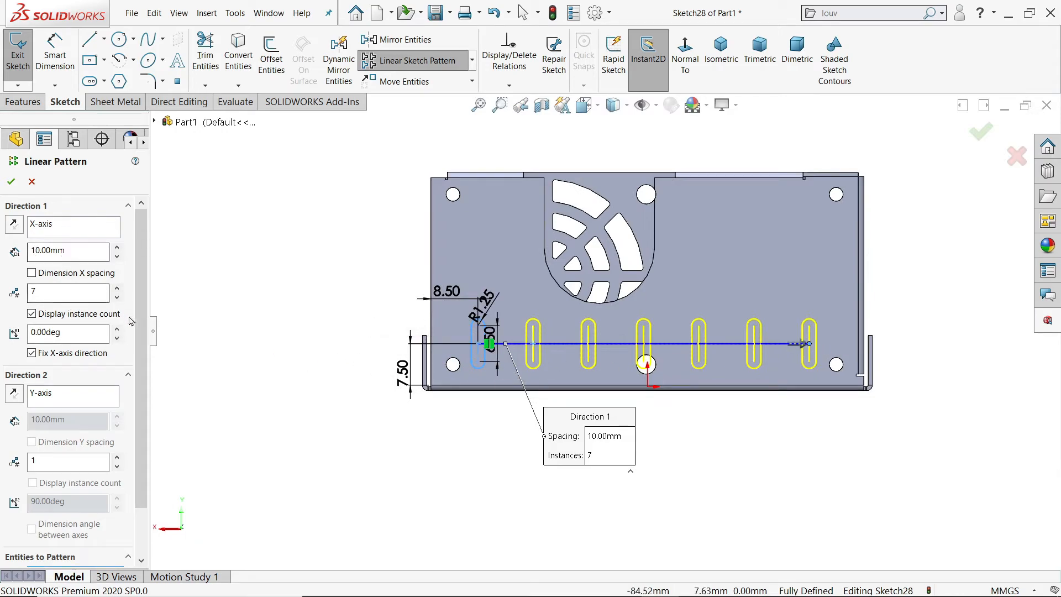
Set the slot pattern to three instances along the Y-axis with 12 mm spacing
scroll(111, 408, down, 3)
click(116, 407)
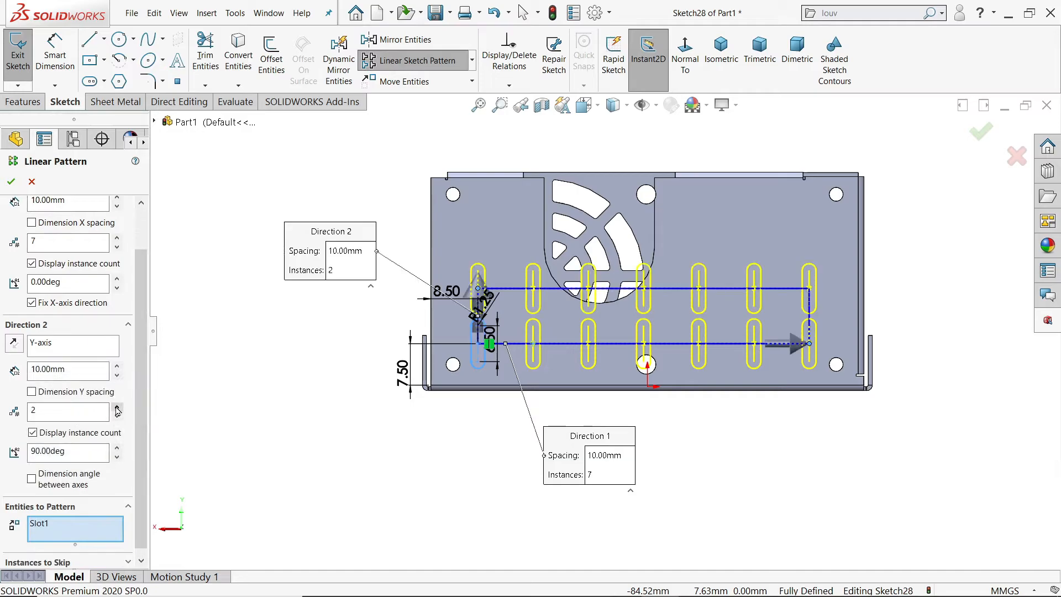
click(116, 408)
scroll(479, 293, down, 4)
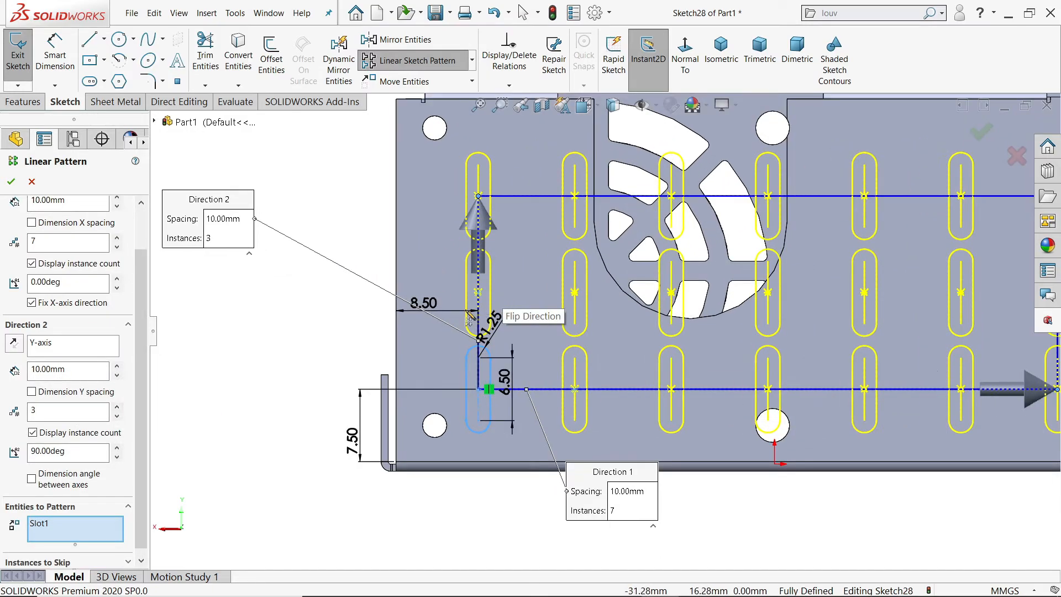
drag(71, 367, 24, 363)
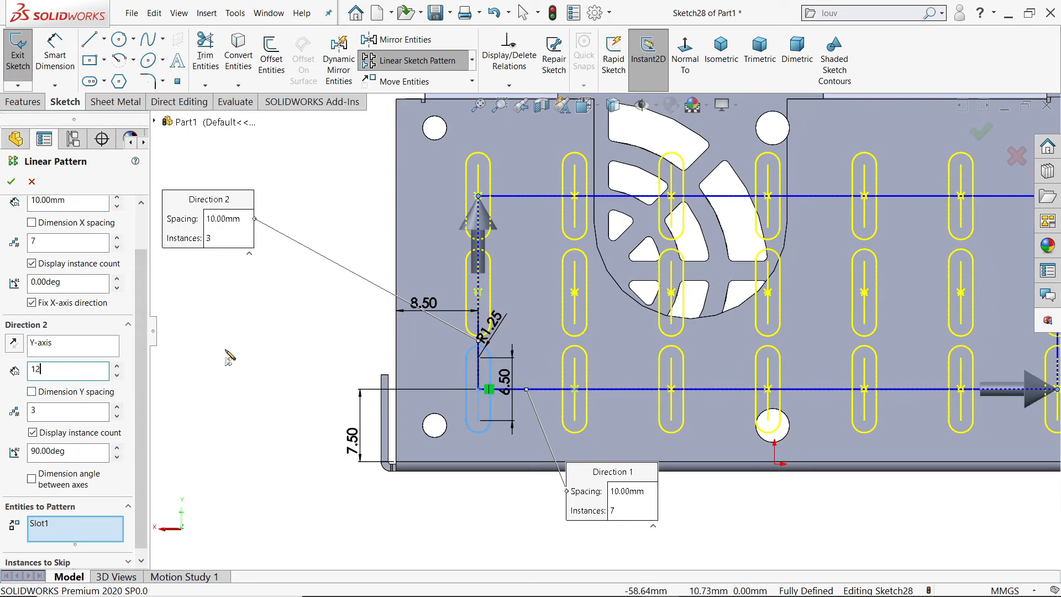
text(12)
key(Return)
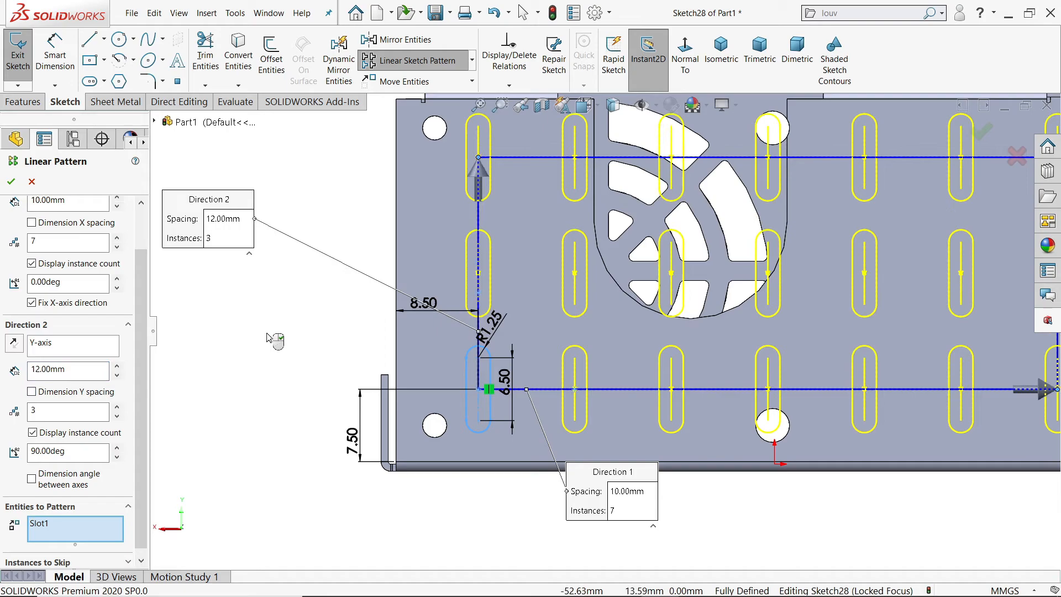
key(f)
scroll(748, 247, up, 1)
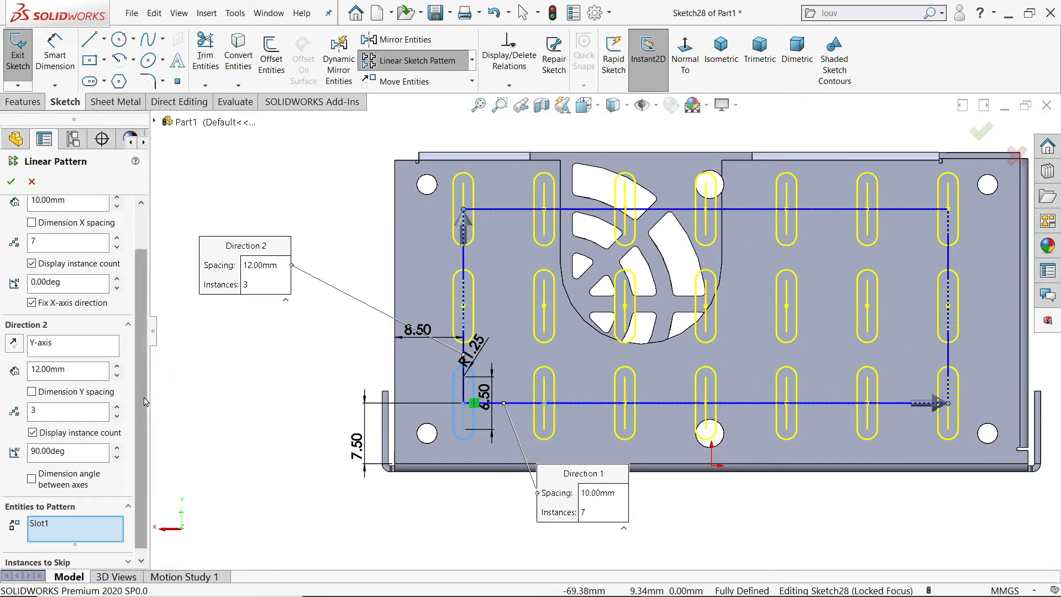
Skip the slot pattern instances in the third and fourth columns of the upper and middle rows, around the rounded cutout
scroll(144, 419, down, 1)
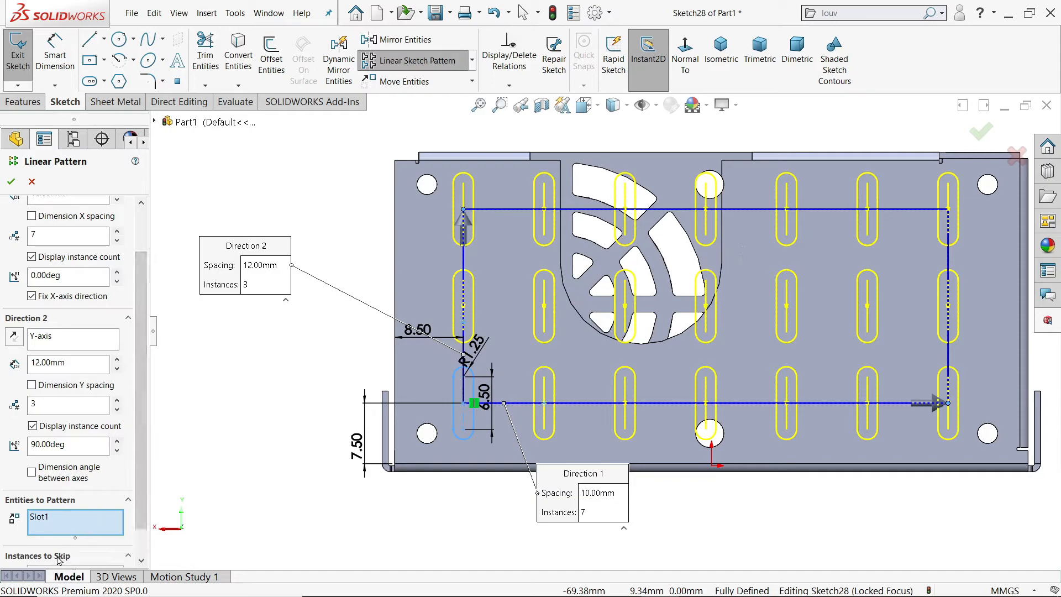
scroll(132, 458, down, 3)
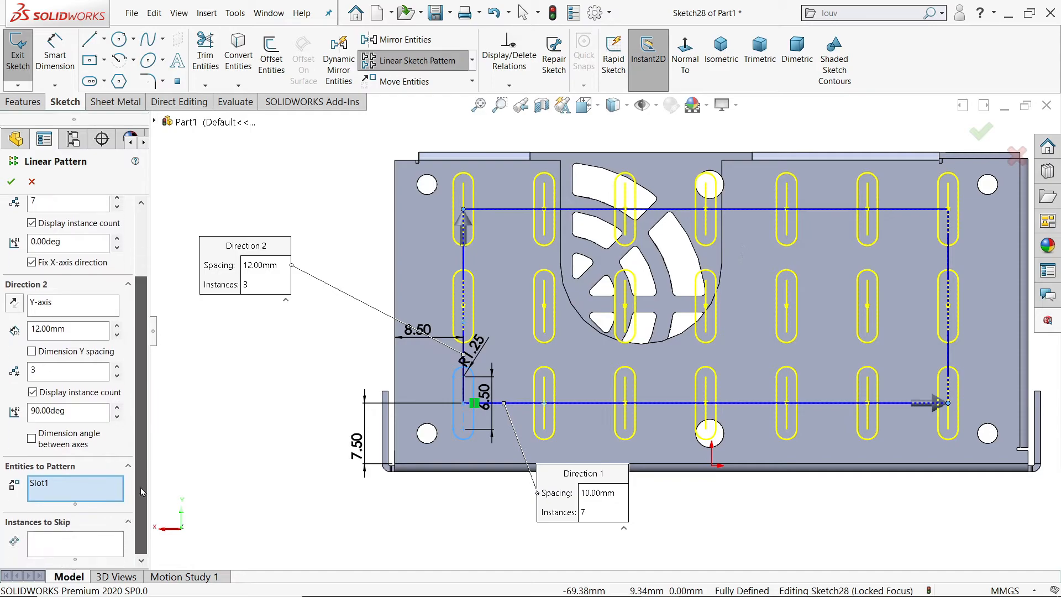
click(56, 546)
scroll(601, 323, down, 1)
scroll(632, 212, down, 3)
click(626, 197)
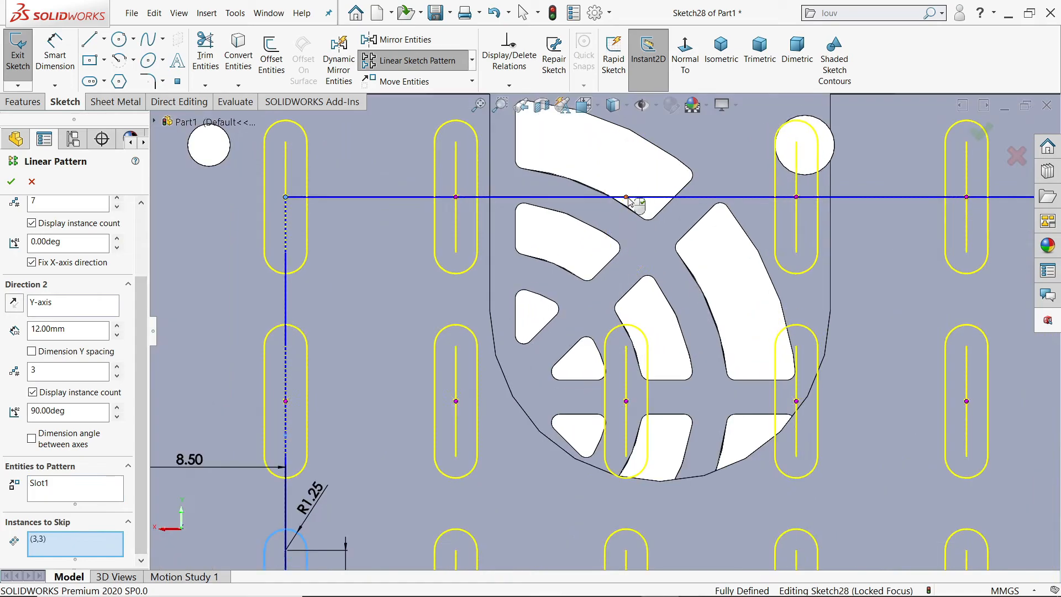
click(796, 198)
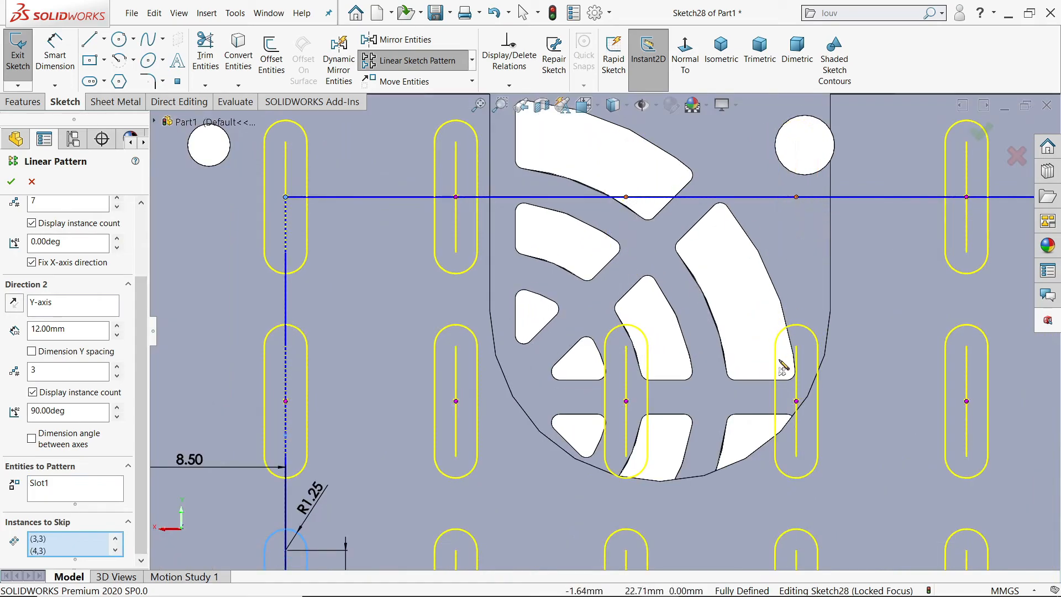
click(796, 402)
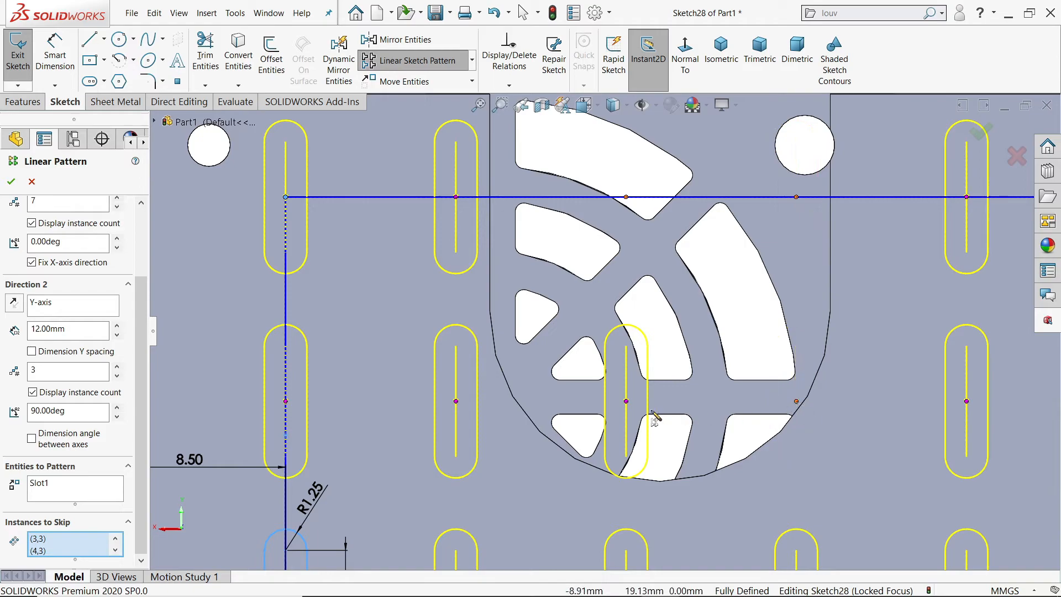
click(626, 401)
scroll(673, 396, up, 3)
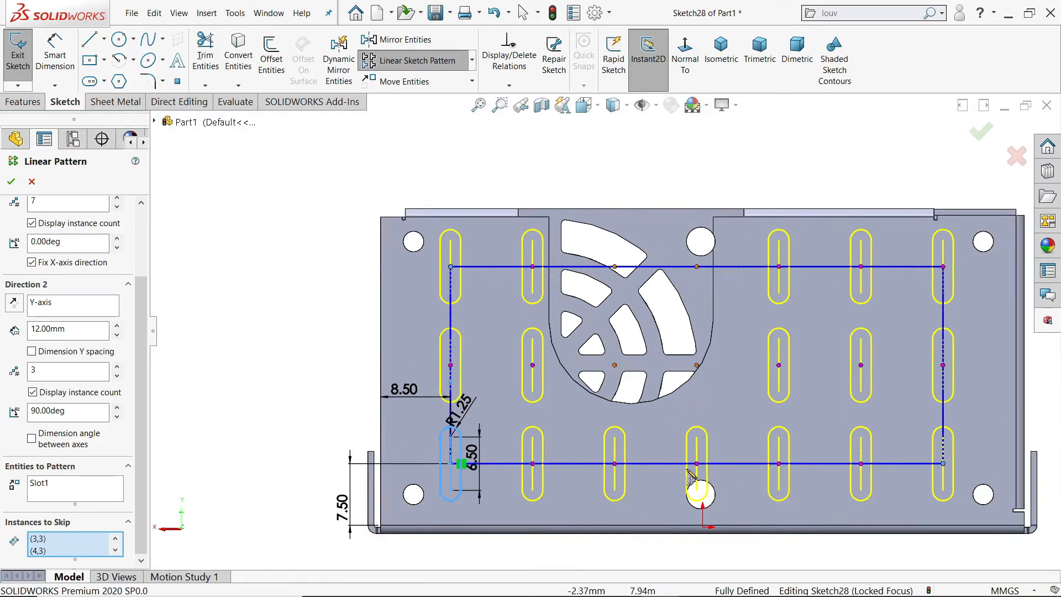
Also skip the fourth slot of the lowest row, just above the round hole, and accept the linear pattern
scroll(691, 474, down, 2)
click(689, 445)
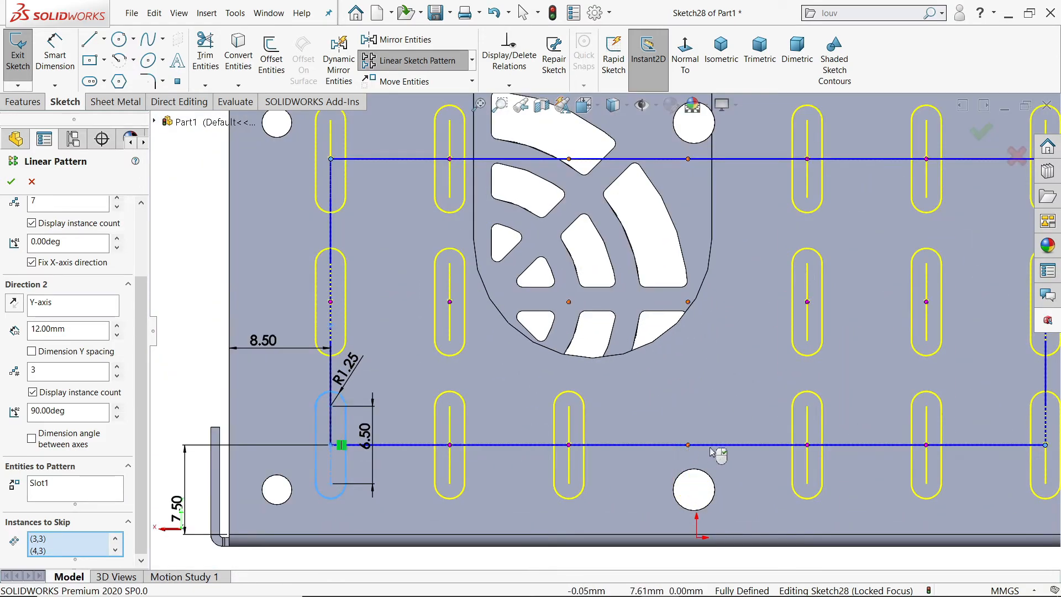
scroll(776, 453, up, 3)
scroll(845, 347, down, 1)
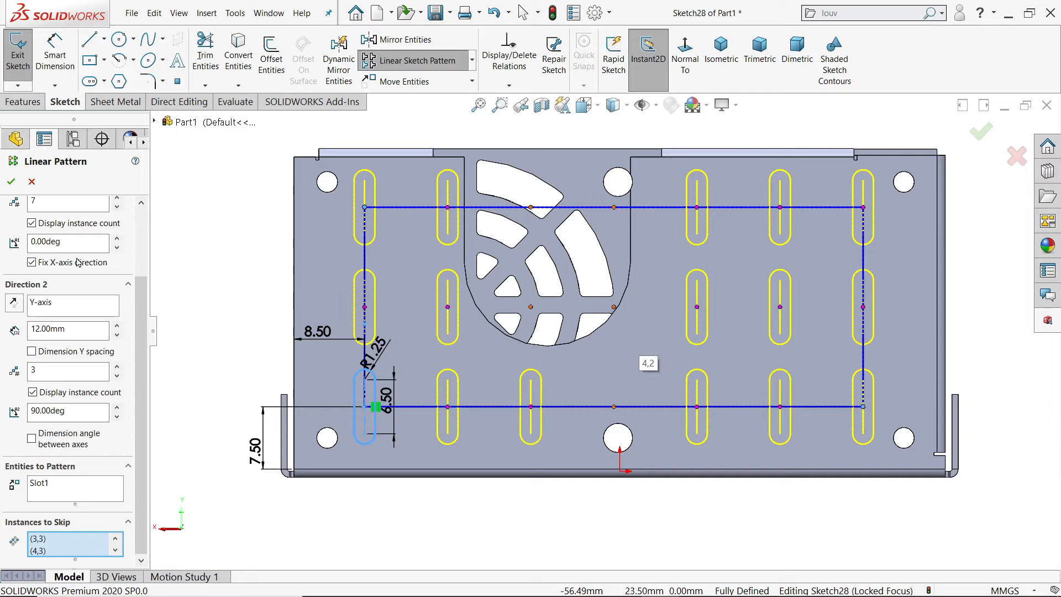
click(11, 182)
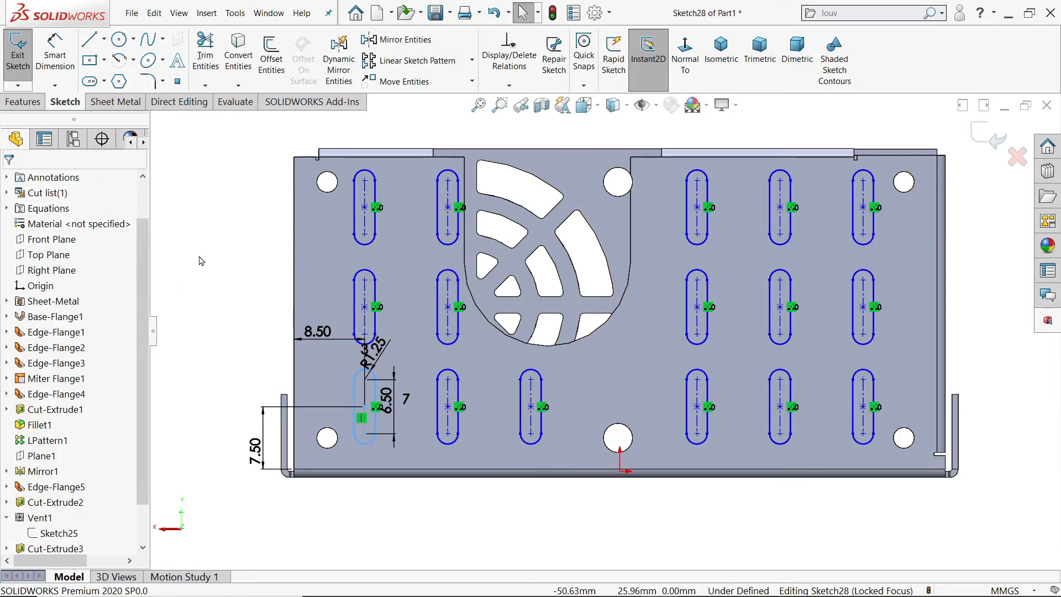
Fully define all entities in the slot sketch and cut the slots through the flange with Extruded Cut
click(509, 85)
click(532, 132)
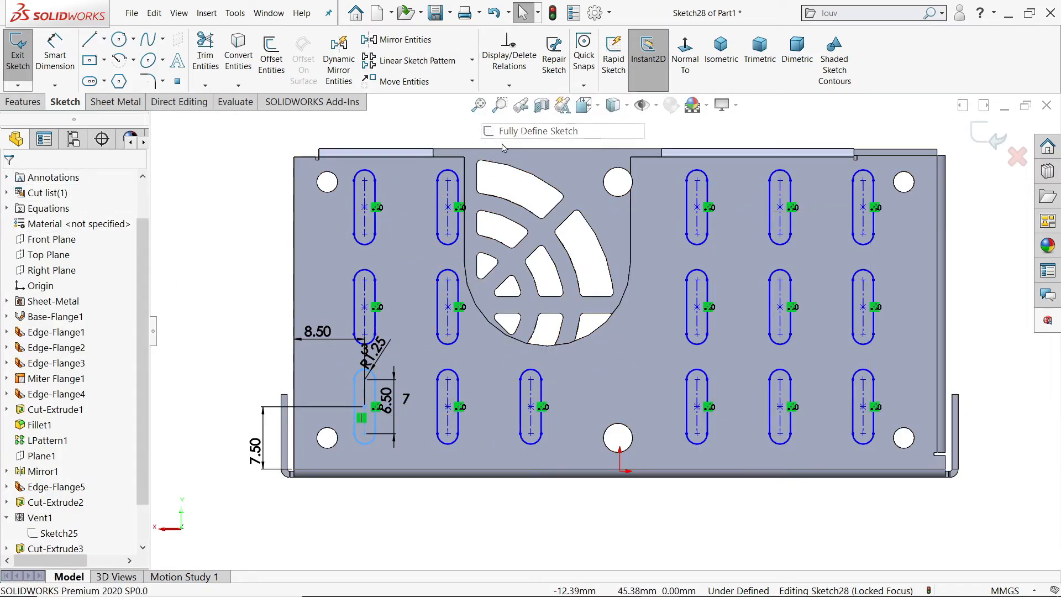
click(84, 260)
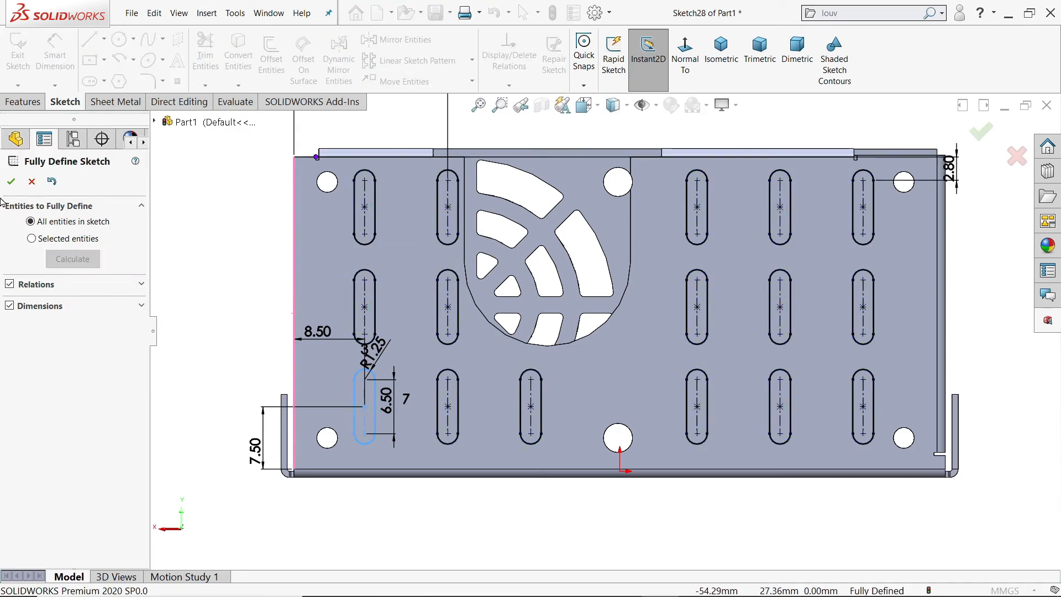
click(12, 182)
key(f)
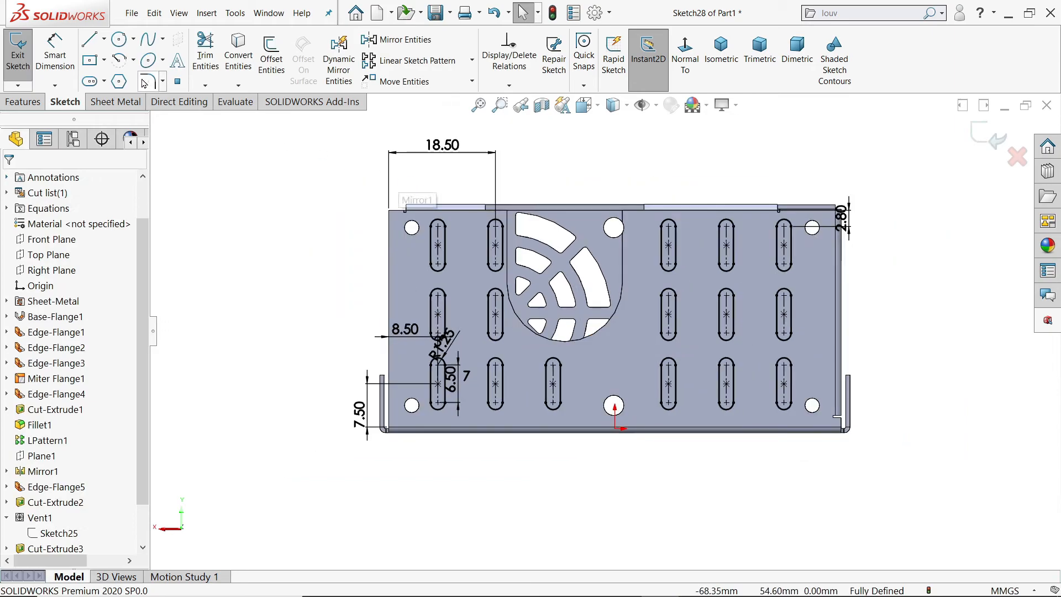
click(27, 102)
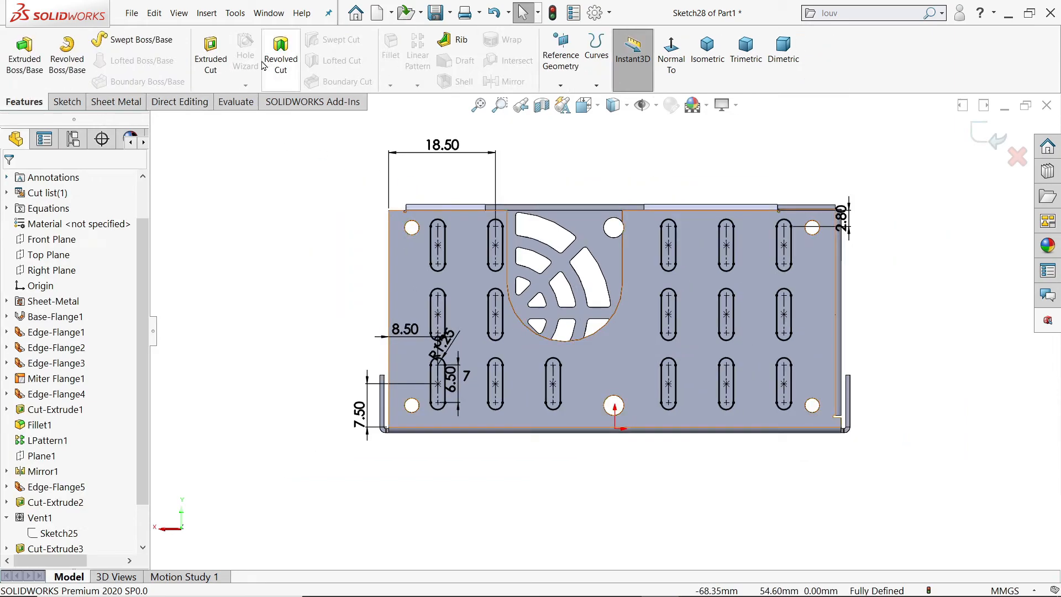
click(211, 55)
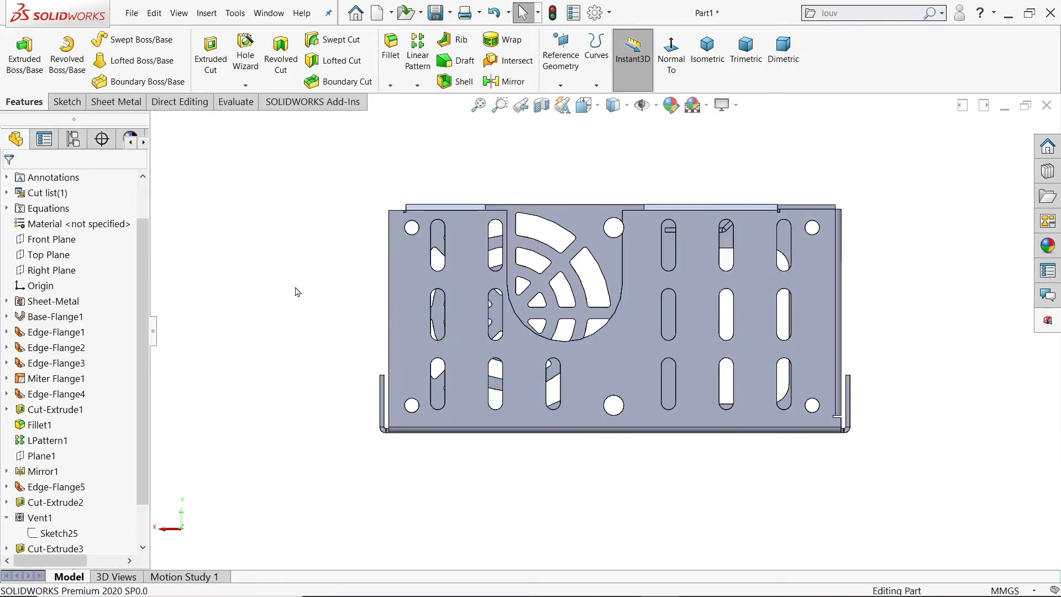
Start an Edge Flange on the vertical side edge of the slotted flange and open its profile for editing
middle_drag(337, 313, 350, 350)
scroll(351, 355, up, 3)
scroll(691, 410, down, 3)
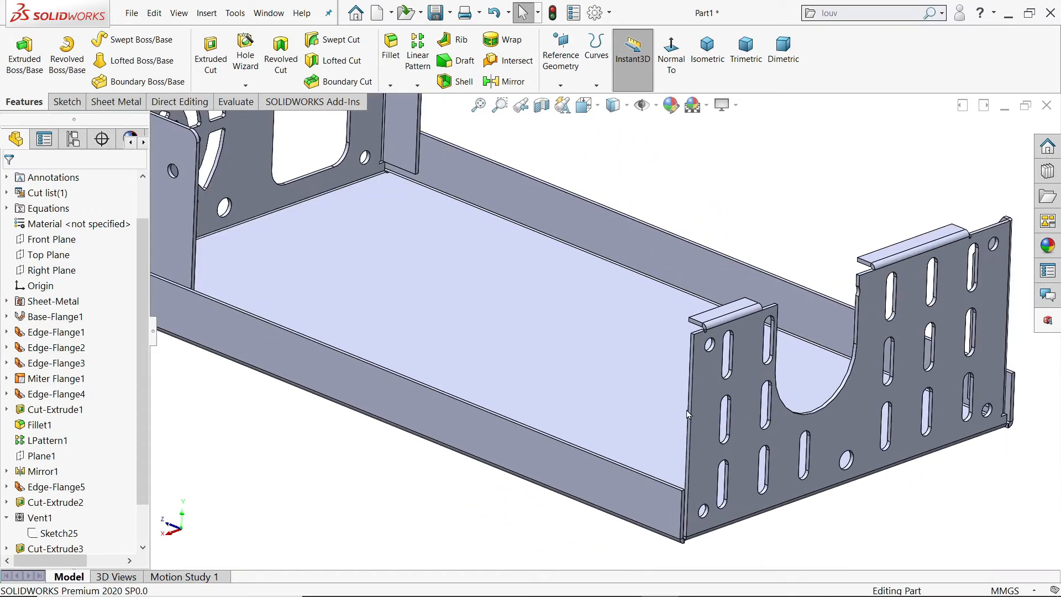
click(124, 103)
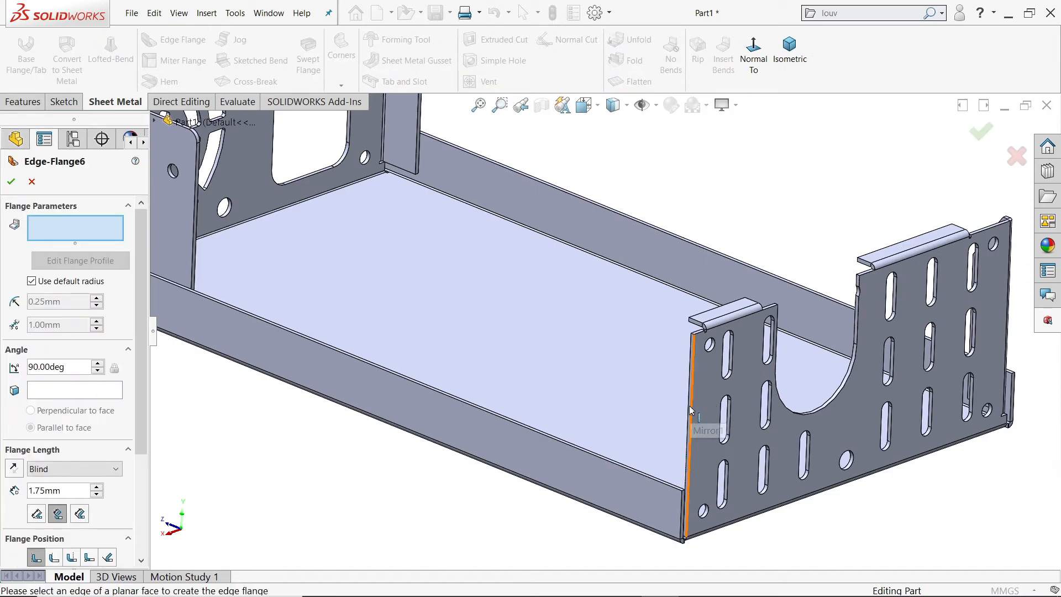
click(689, 408)
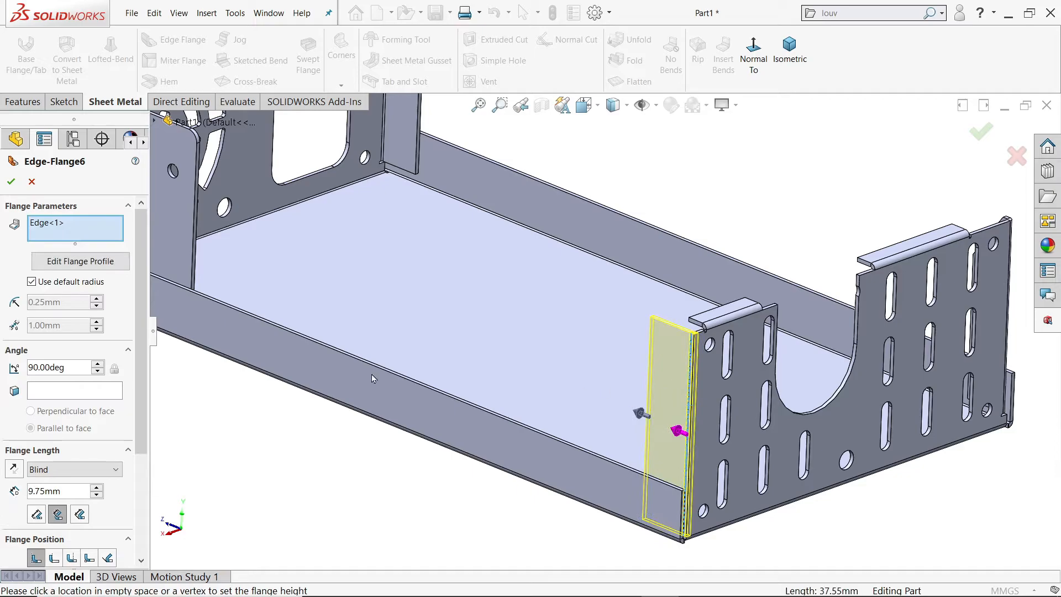
click(98, 263)
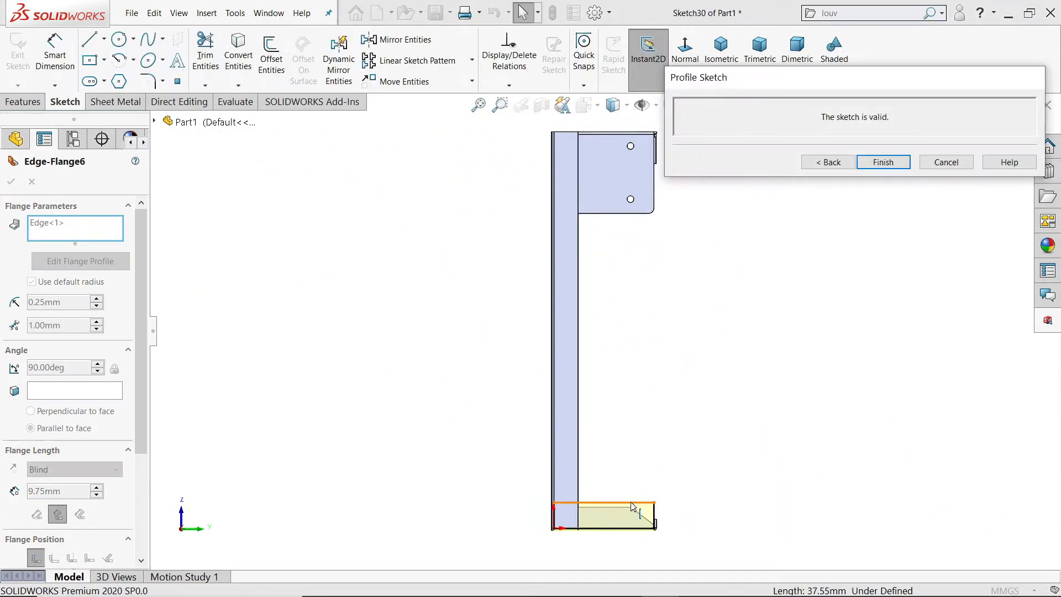
Sketch a diagonal line about 10.6 mm long across the flange profile's outer corner, near the folded lip
scroll(635, 475, down, 2)
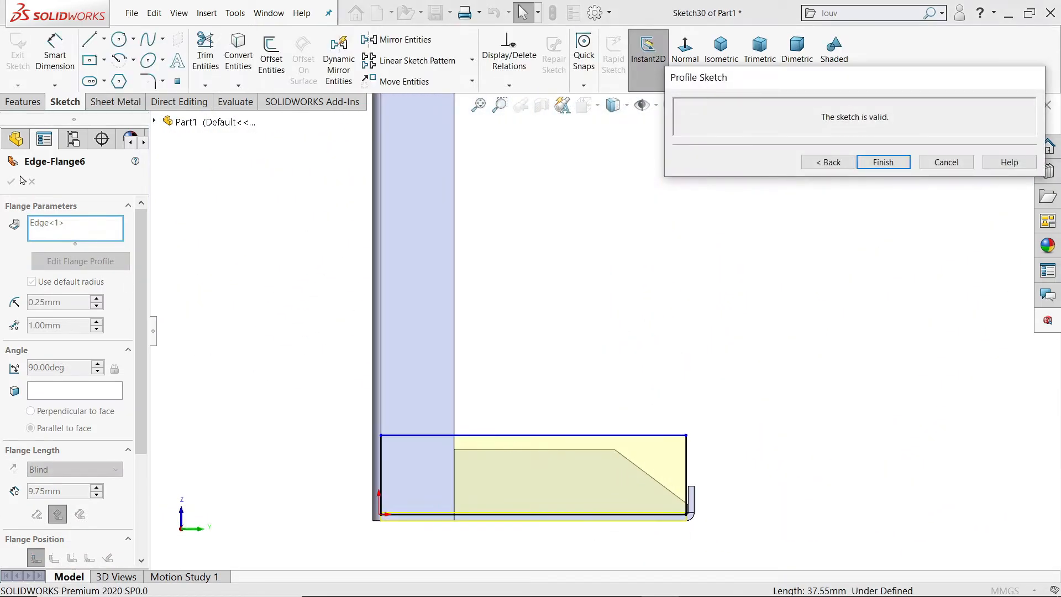
click(90, 39)
scroll(655, 449, down, 3)
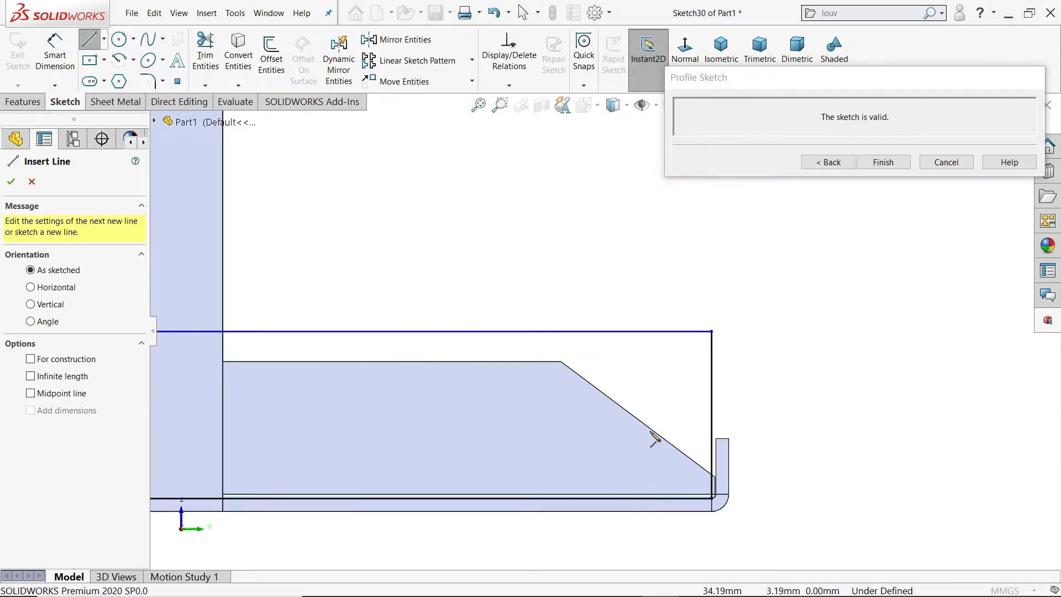
click(571, 332)
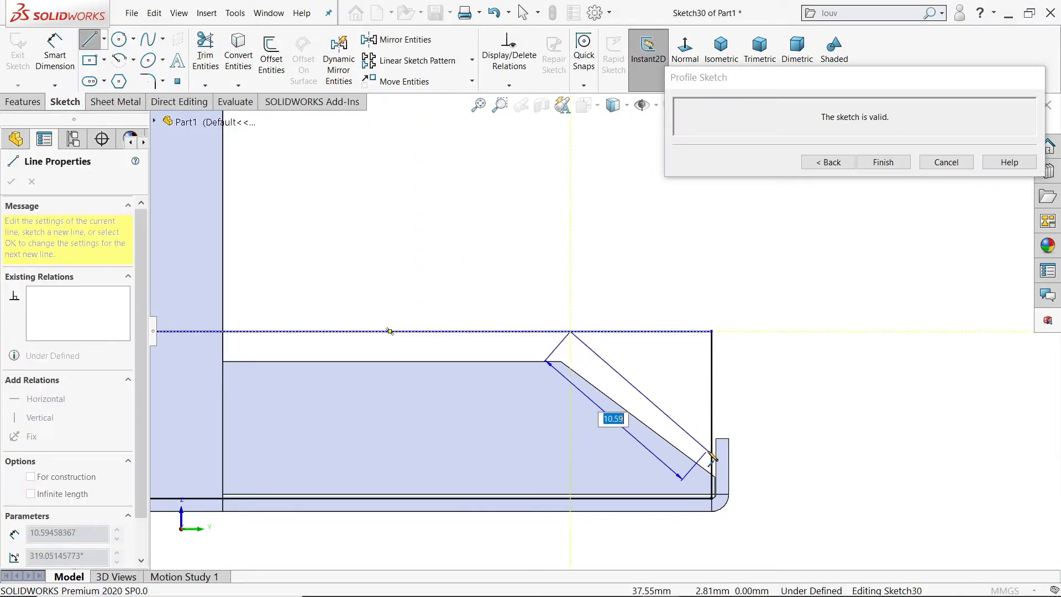
click(713, 454)
right_click(786, 360)
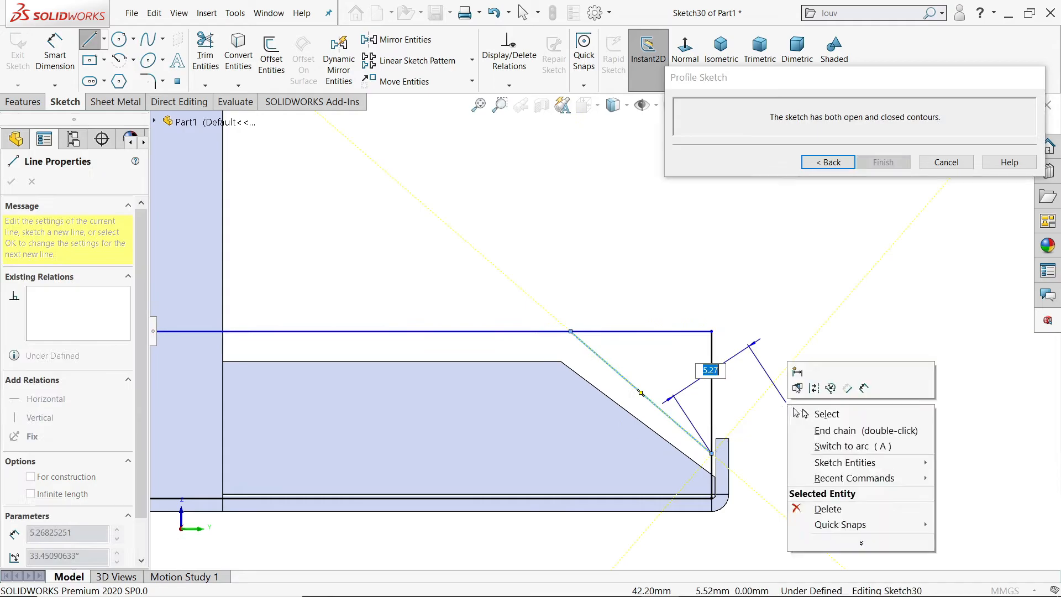
click(809, 410)
scroll(809, 410, up, 3)
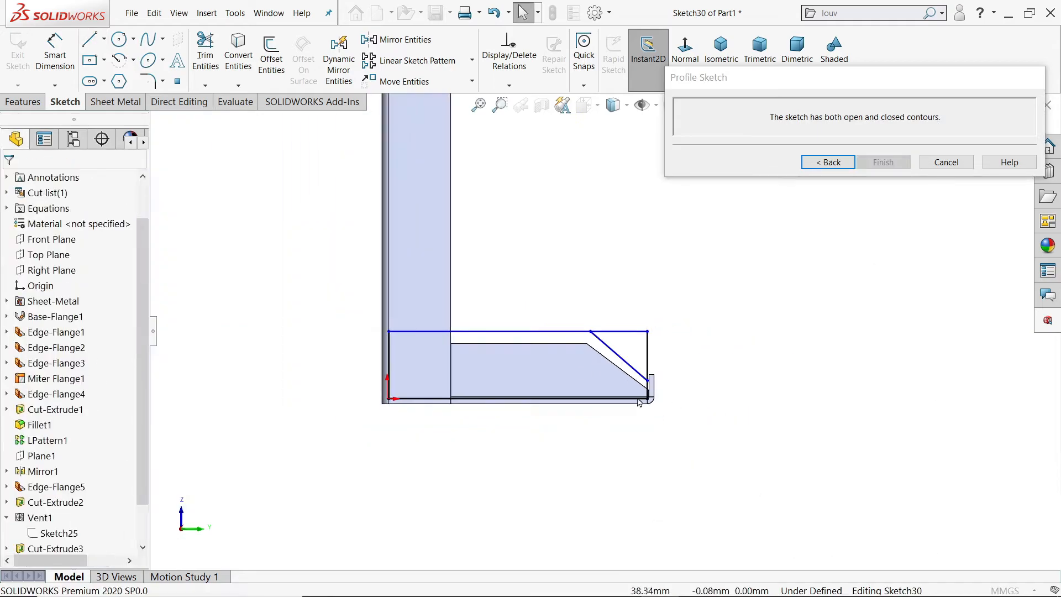
Pull the profile's inner end edge away from the base's edge and set their distance to 2 mm
click(60, 67)
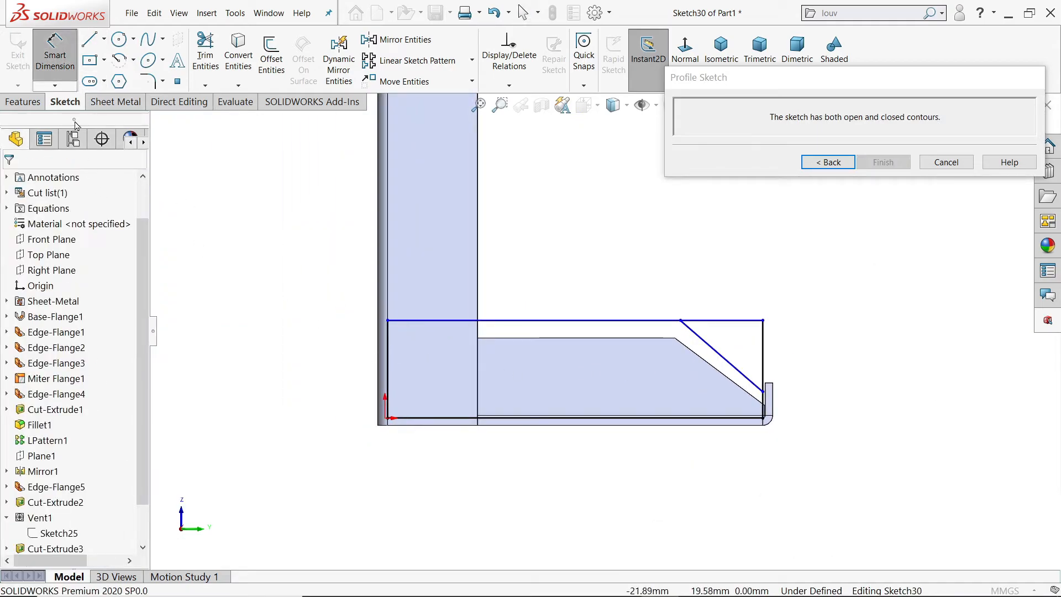
key(Escape)
drag(387, 363, 404, 366)
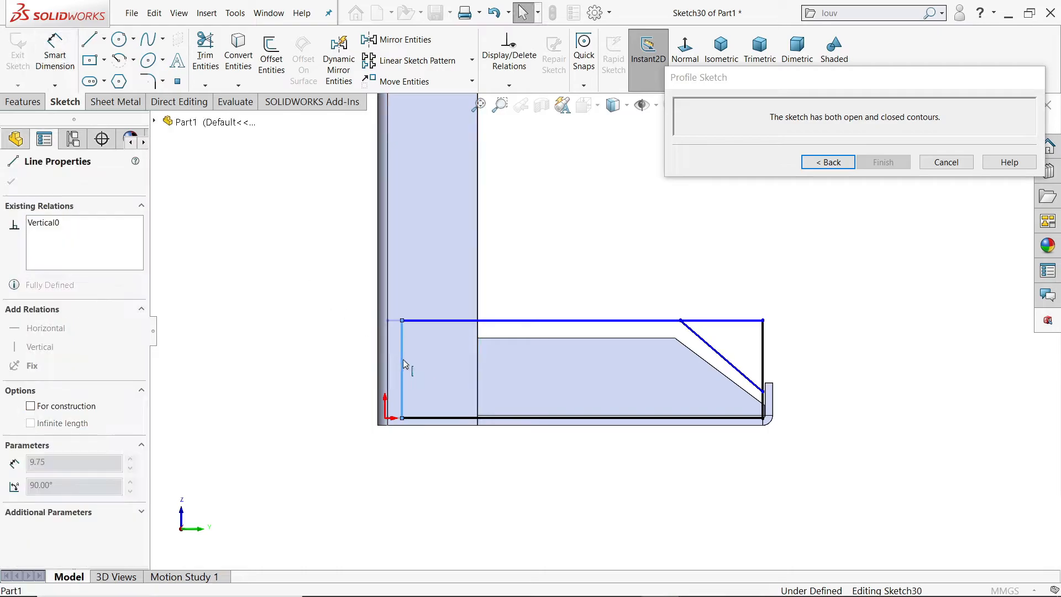
key(d)
scroll(348, 362, down, 5)
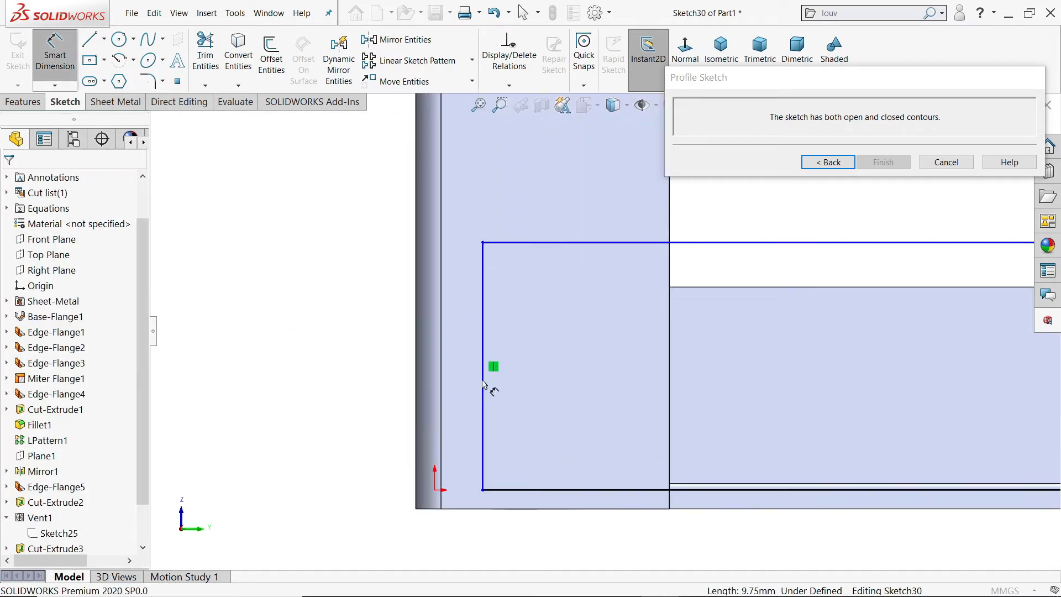
click(482, 390)
click(443, 386)
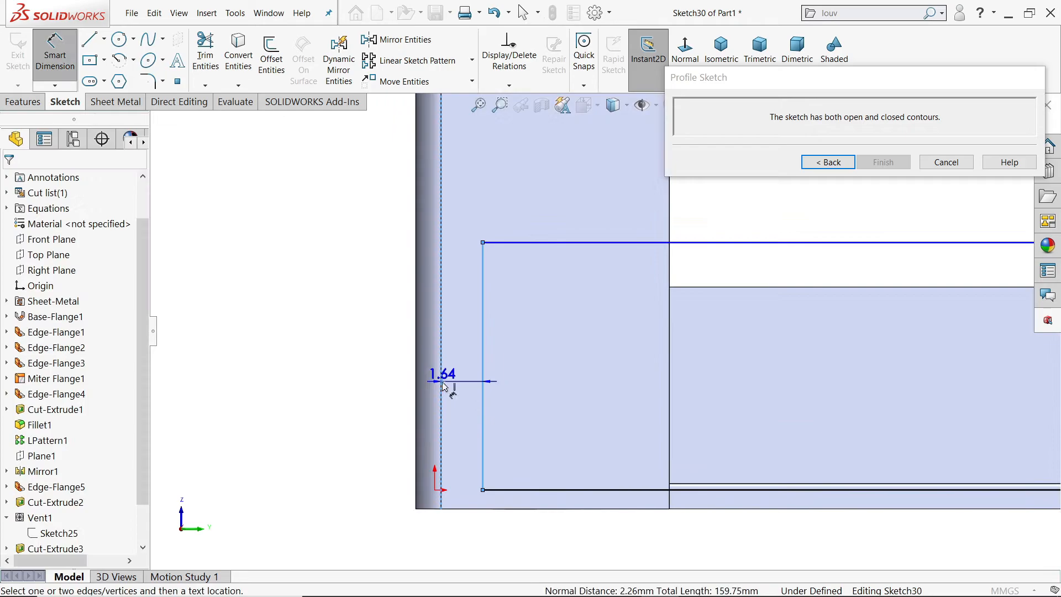
click(463, 371)
key(Return)
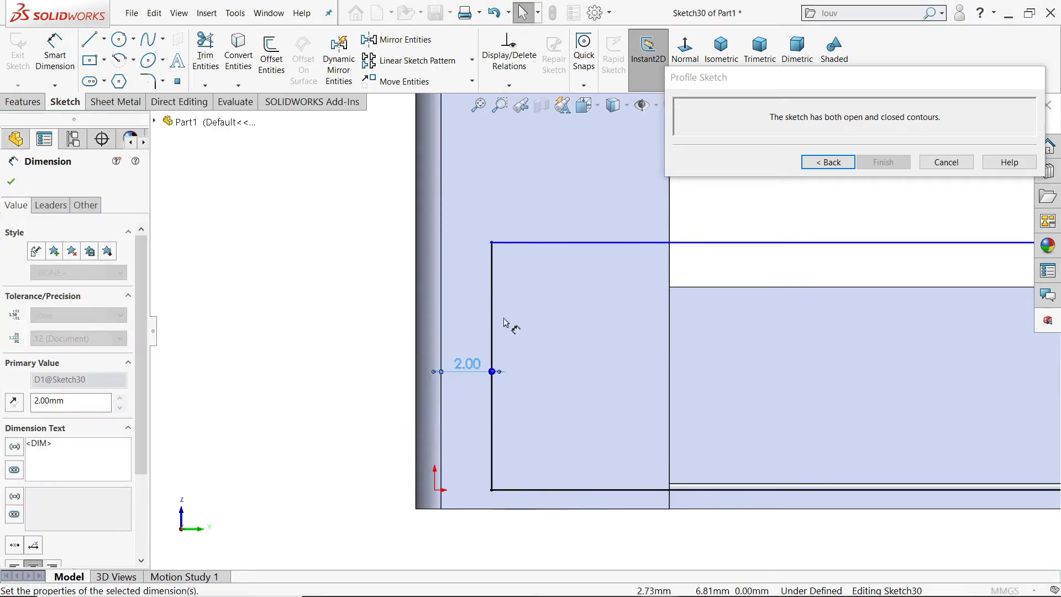
Dimension the inner end edge of the flange profile and set its length to 8 mm
click(492, 324)
click(377, 328)
text(8)
key(Return)
Dimension the diagonal corner line horizontally and set its extent to 9 mm
scroll(661, 374, up, 3)
scroll(916, 365, up, 1)
scroll(915, 365, down, 3)
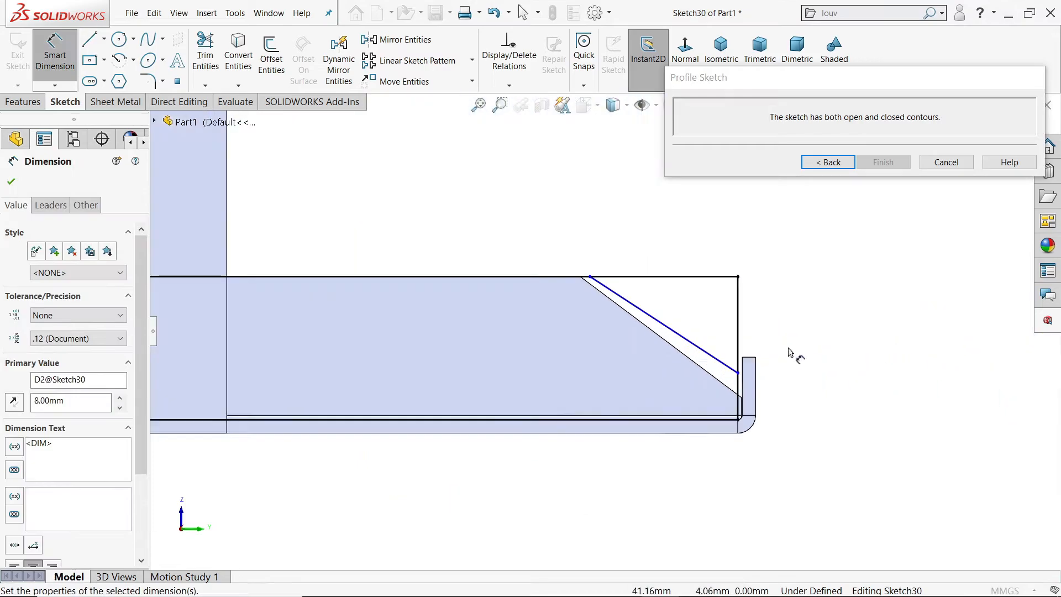
click(694, 343)
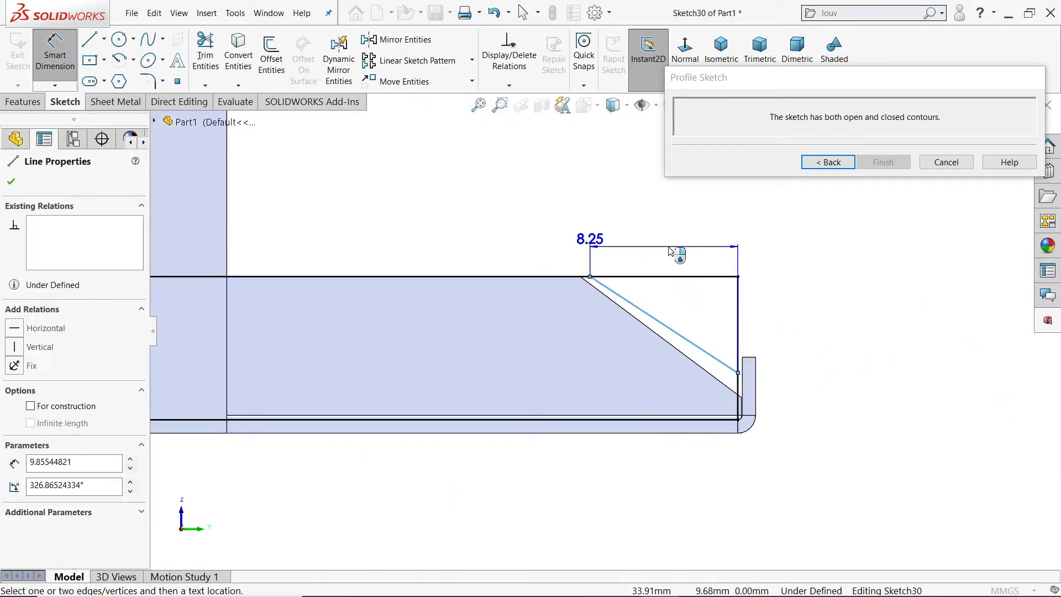
click(674, 255)
mouse_move(719, 288)
text(9)
key(Return)
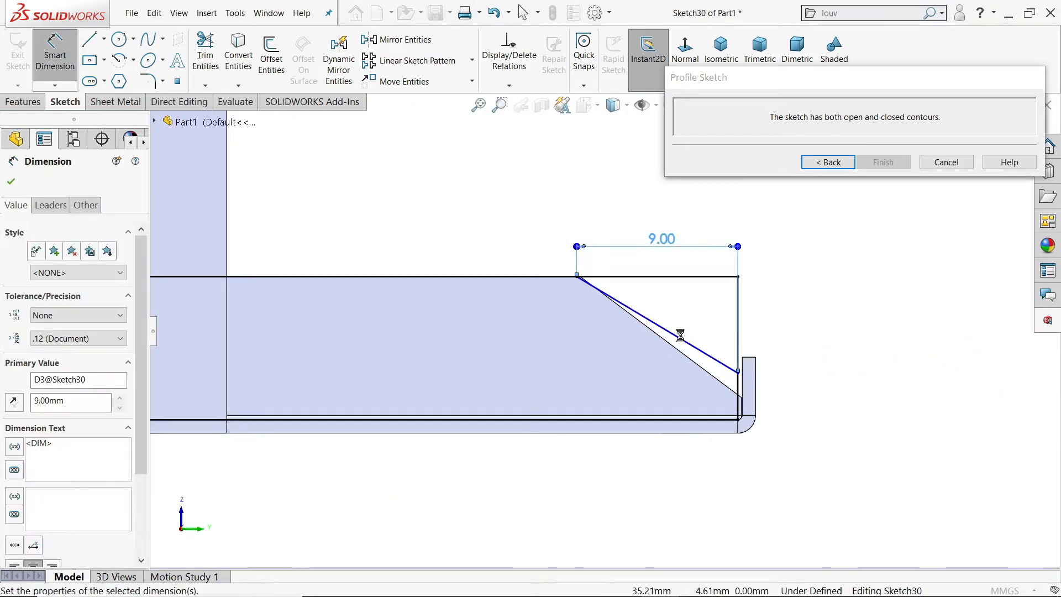
Dimension the diagonal corner line vertically and set its extent to 6.75 mm
click(675, 335)
click(798, 323)
text(6.25)
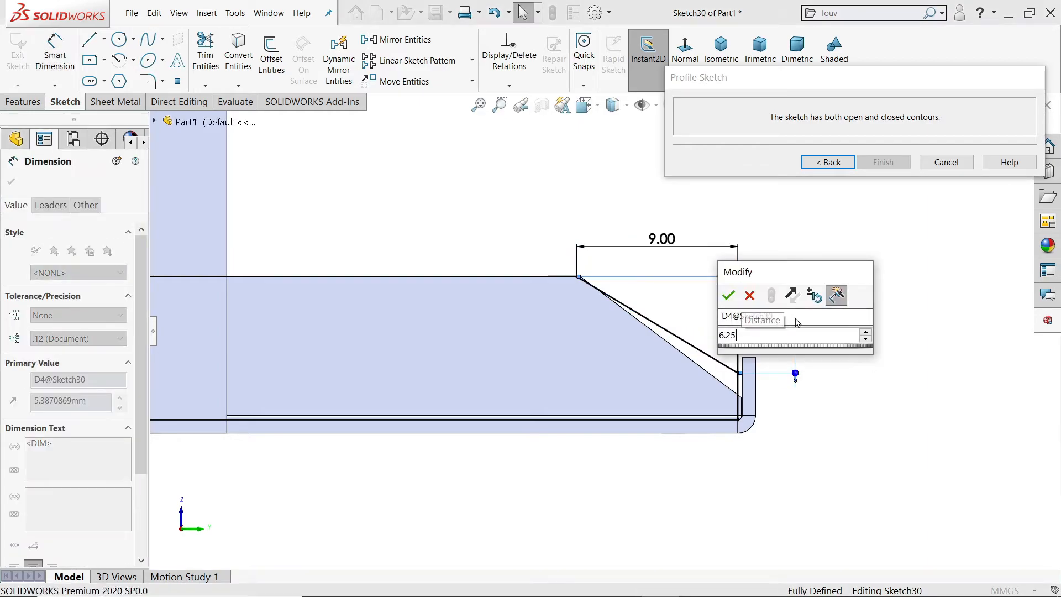
key(Return)
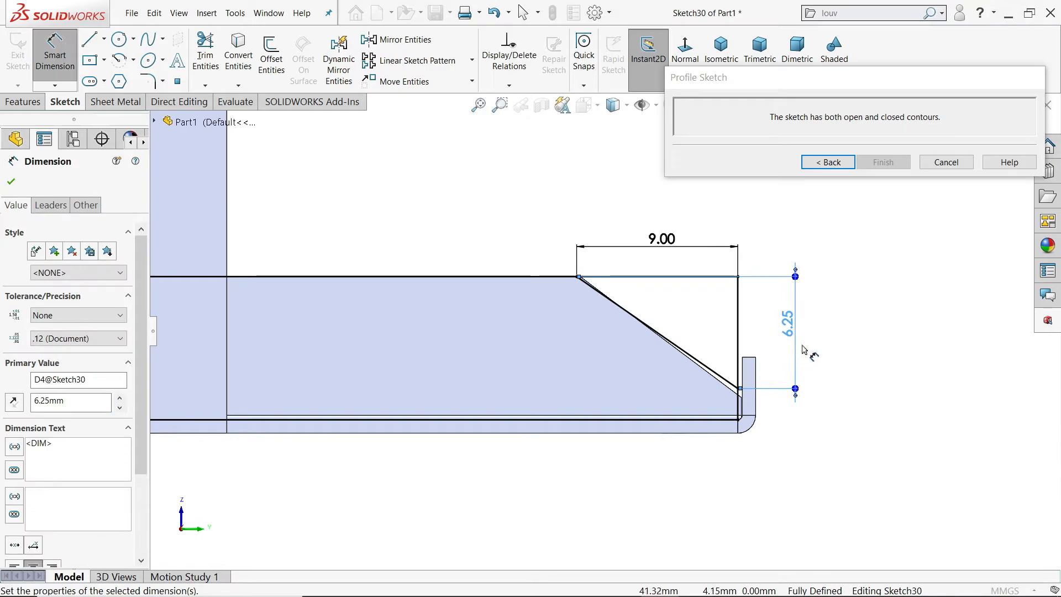
double_click(787, 321)
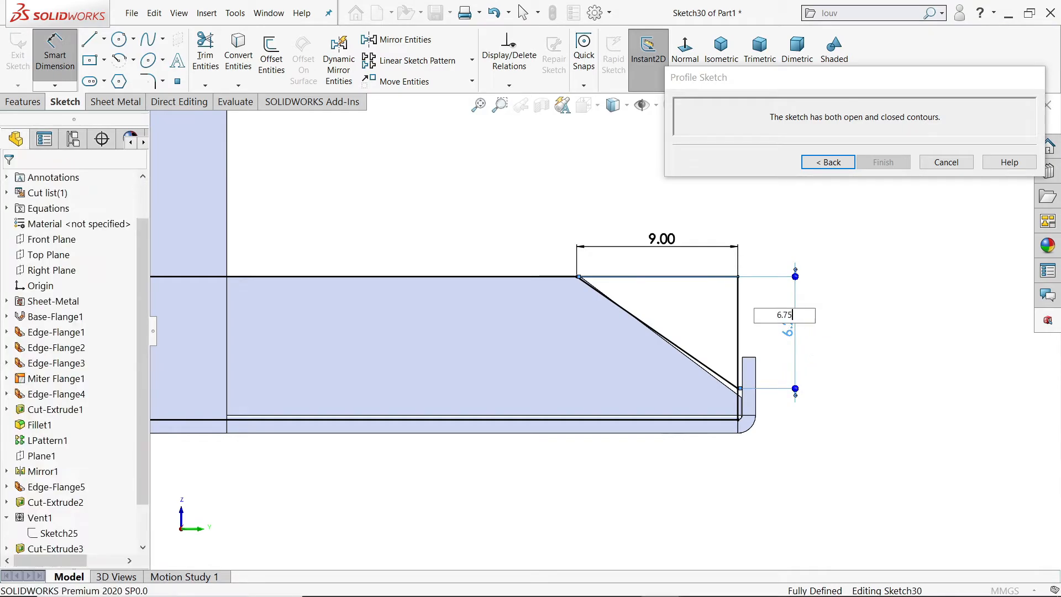
text(6.75)
key(Return)
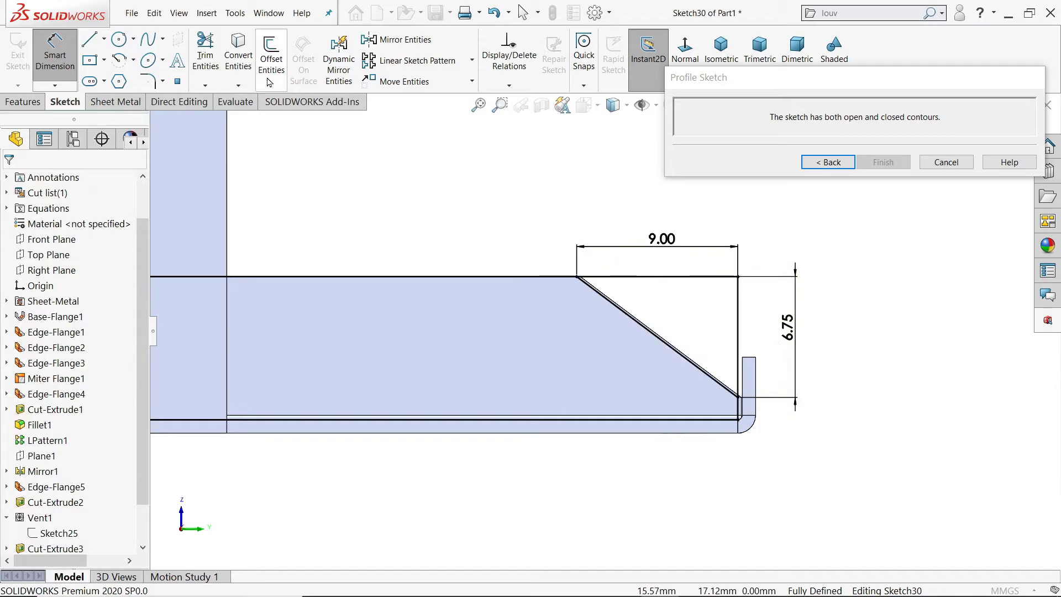
Trim the leftover corner lines outside the diagonal from the flange profile and finish the edge flange
click(210, 65)
drag(704, 272, 739, 318)
key(f)
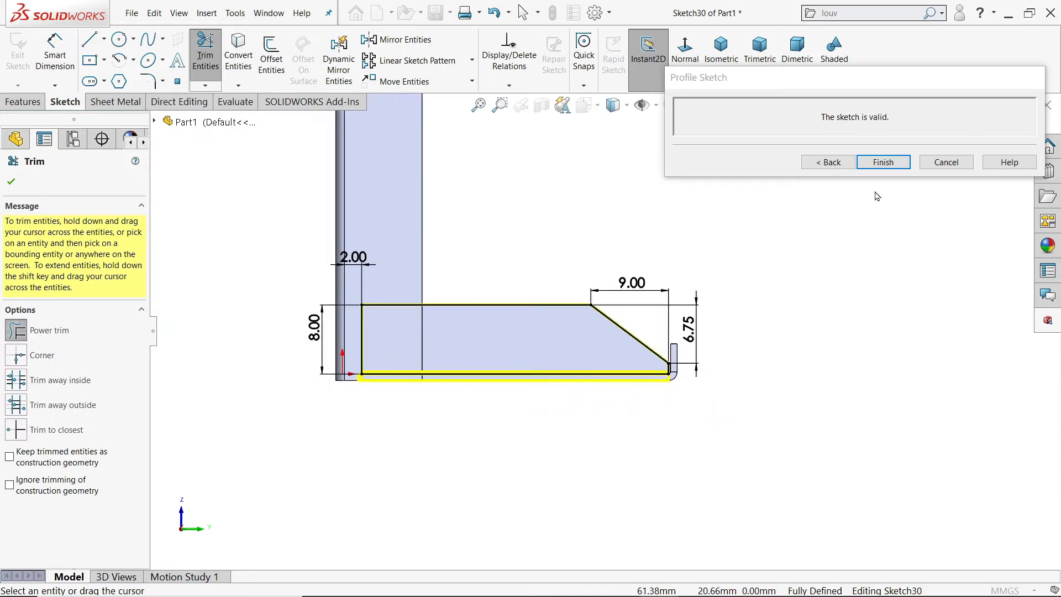
click(883, 163)
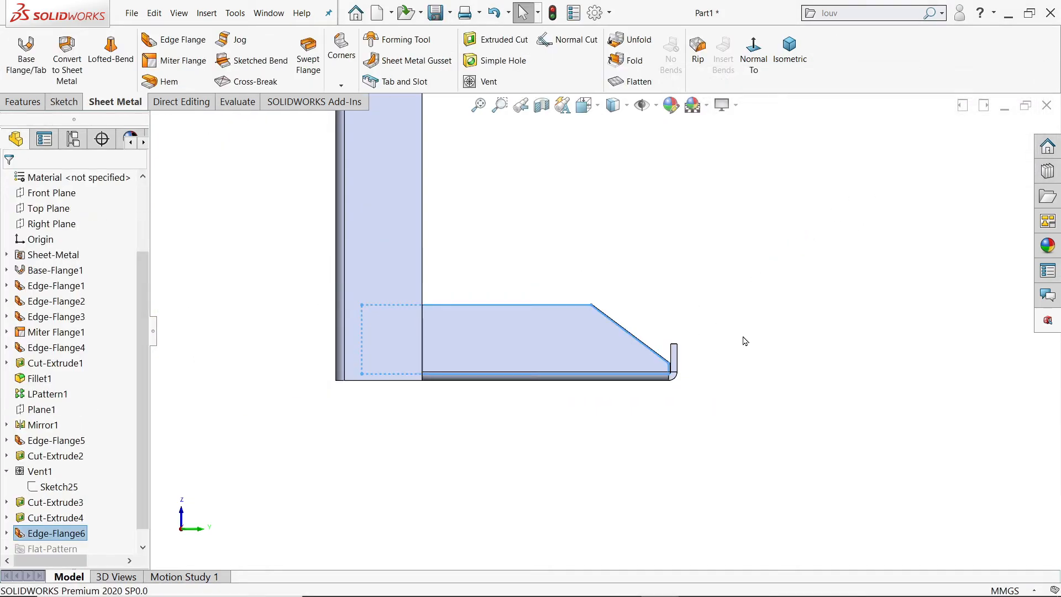
Flatten the sheet metal part and inspect its flat pattern in an isometric view
middle_drag(743, 355, 634, 385)
click(790, 49)
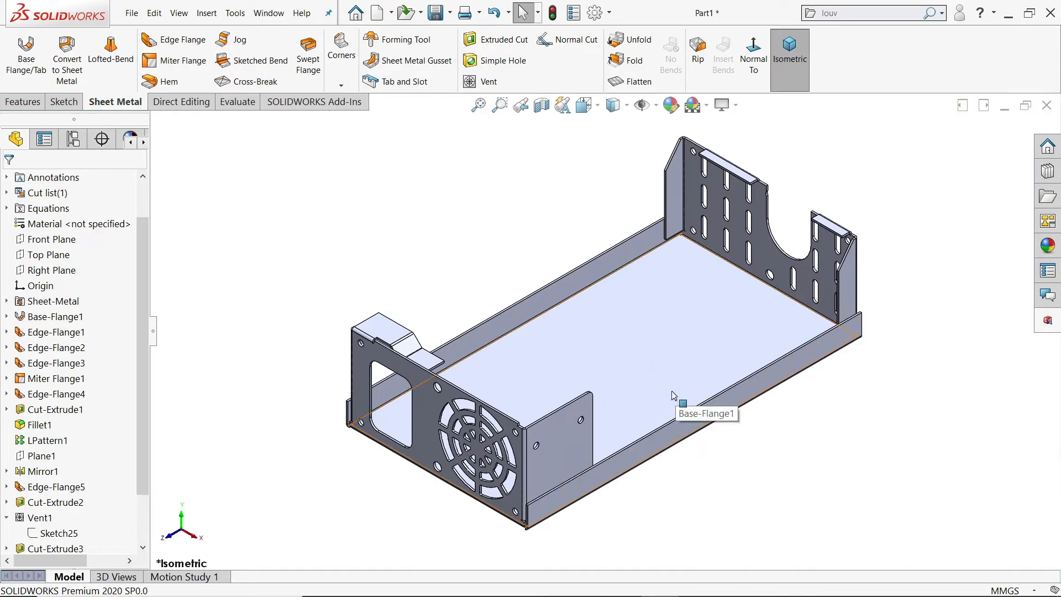
mouse_move(670, 399)
middle_down()
mouse_move(639, 379)
mouse_move(660, 354)
mouse_move(687, 383)
mouse_move(661, 360)
mouse_move(658, 393)
middle_up()
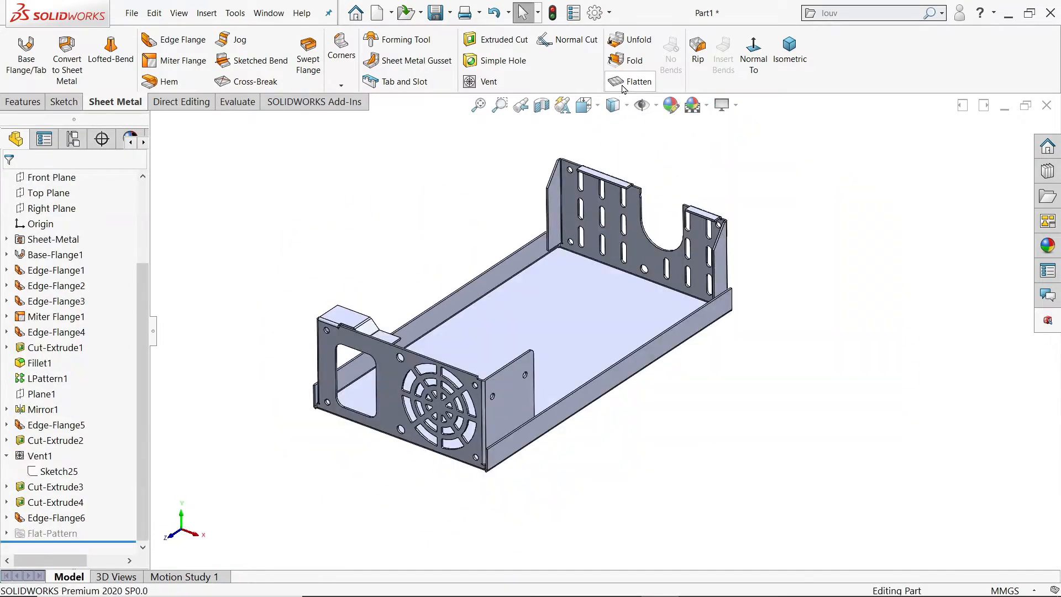
click(624, 87)
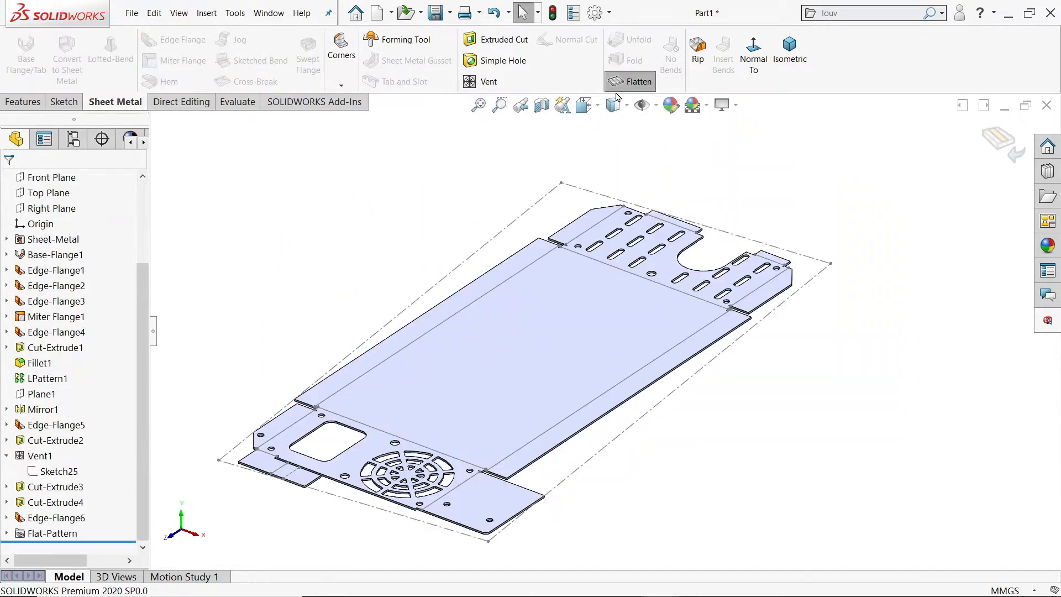
middle_drag(586, 280, 561, 343)
scroll(564, 347, up, 2)
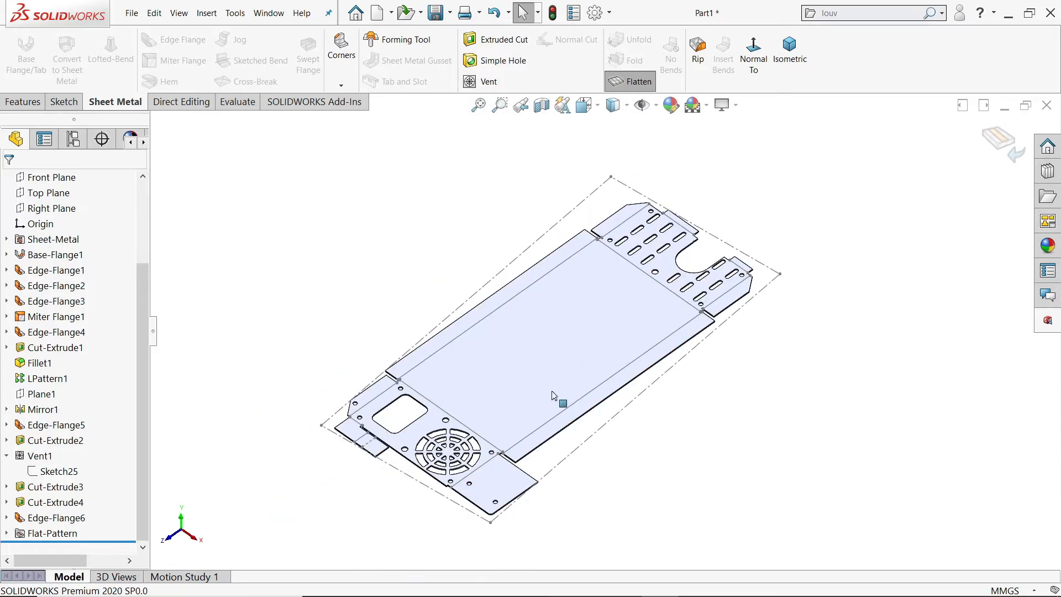
scroll(552, 397, down, 2)
Export the flat pattern as sheet metal to a DXF file named Part1, including geometry and bend lines
click(557, 341)
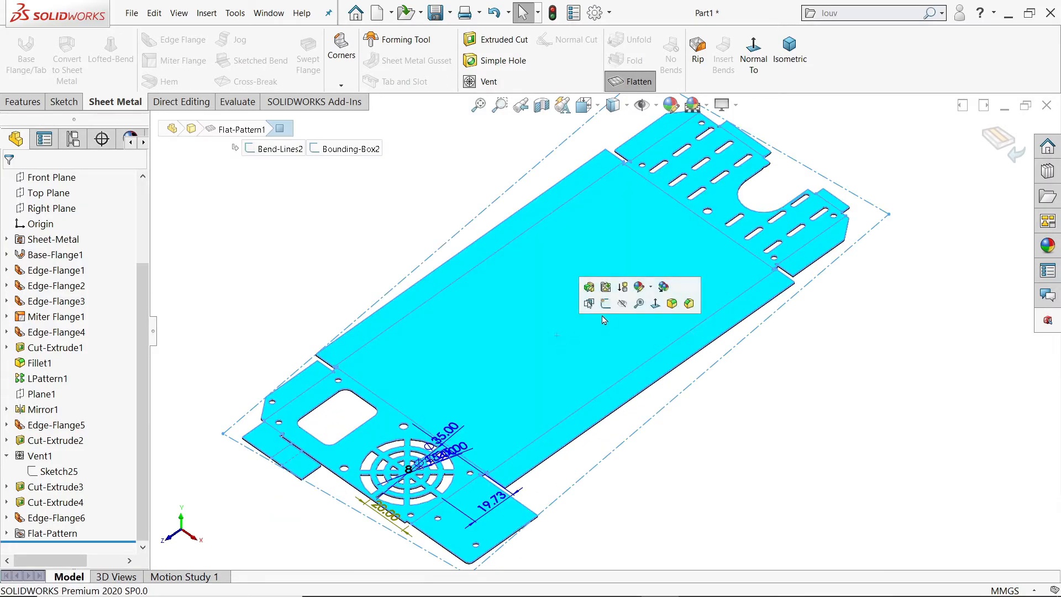
right_click(569, 340)
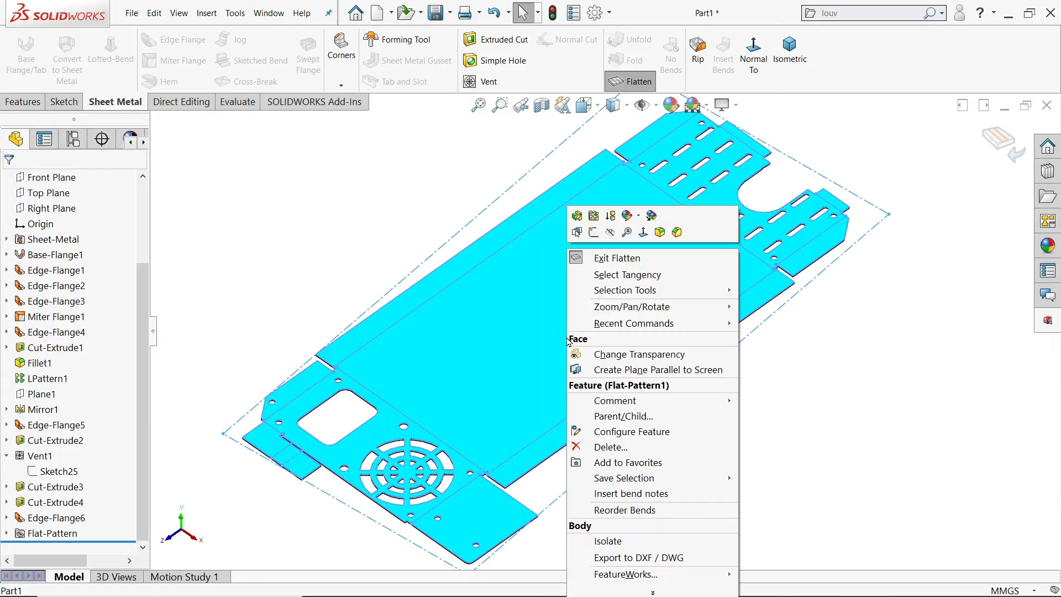
click(624, 557)
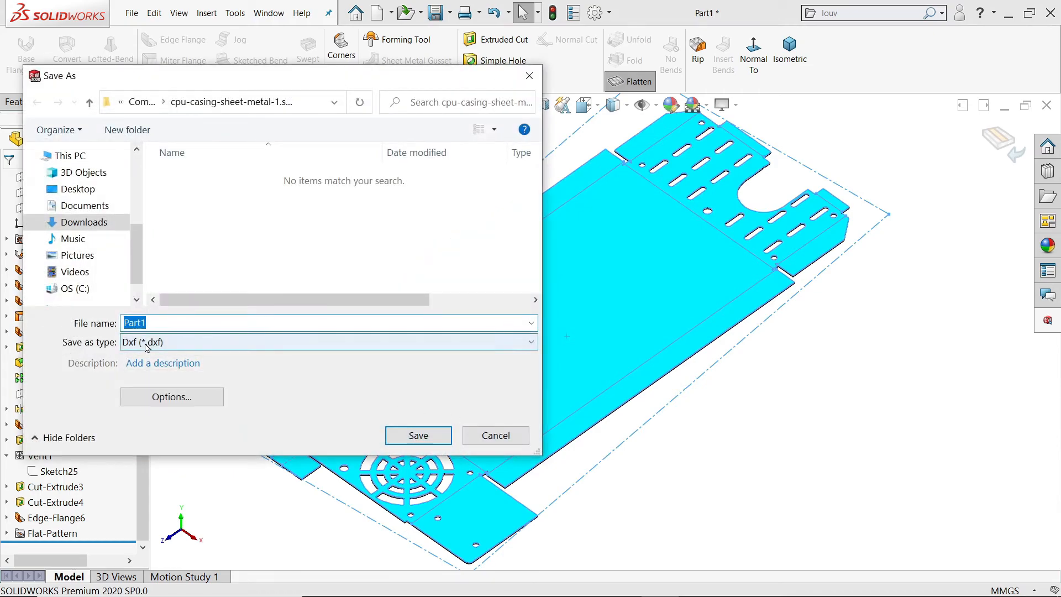
click(418, 435)
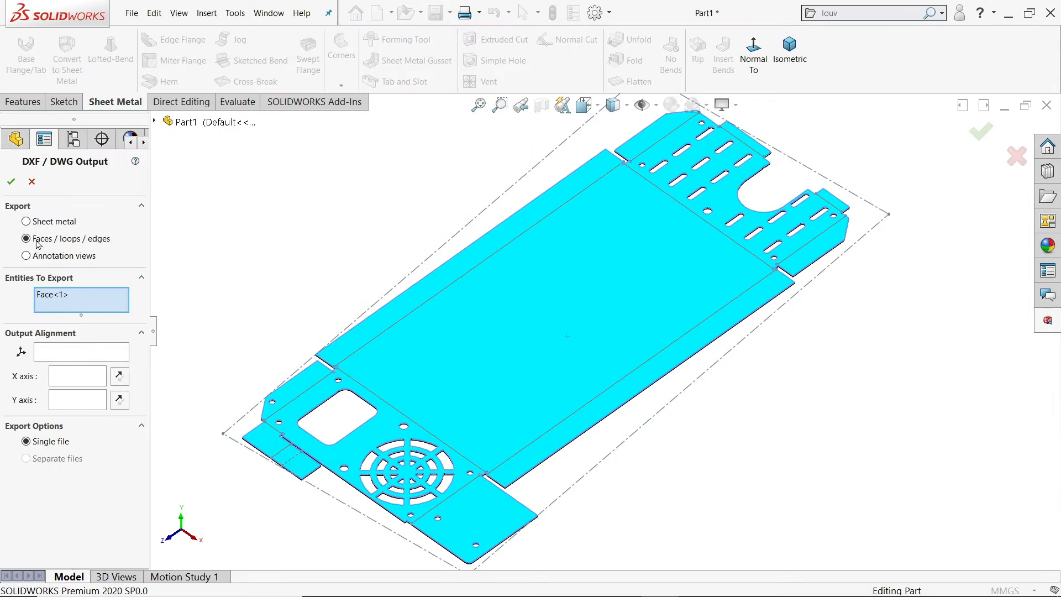
click(39, 225)
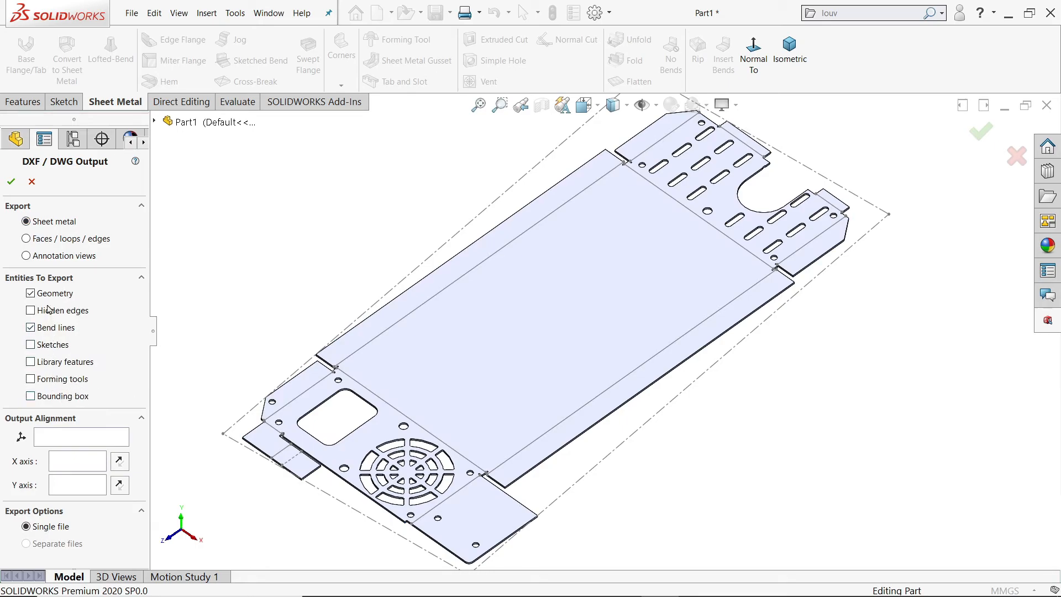
click(11, 182)
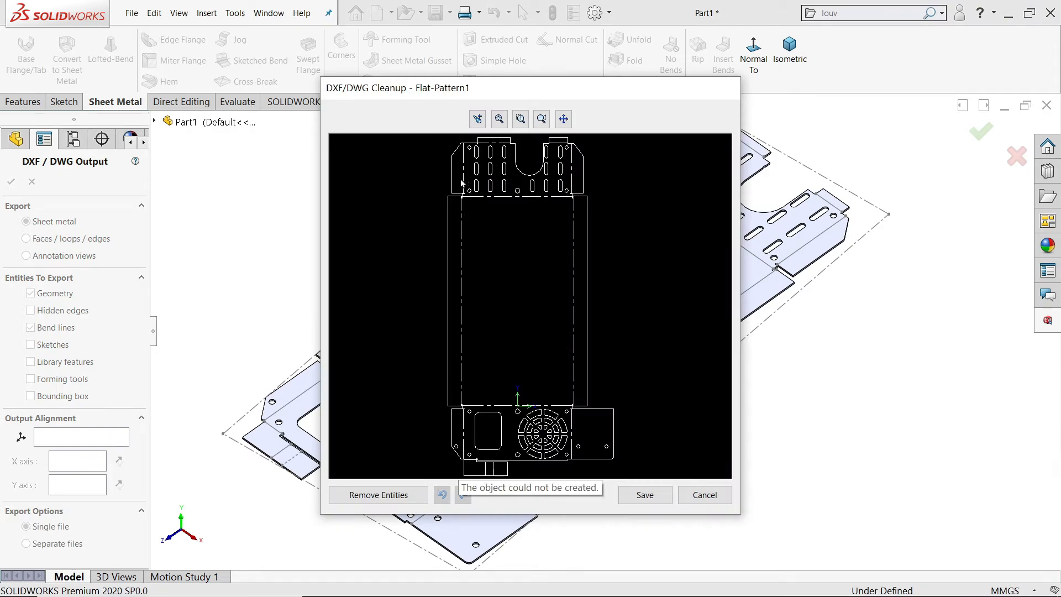
click(645, 495)
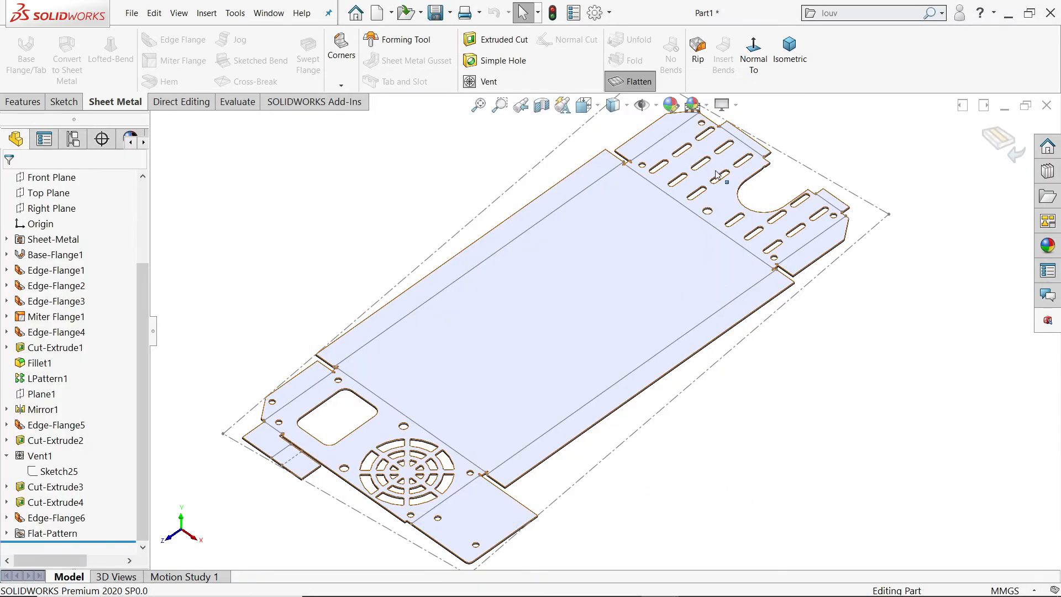
Turn on perspective display for the flattened part
click(736, 108)
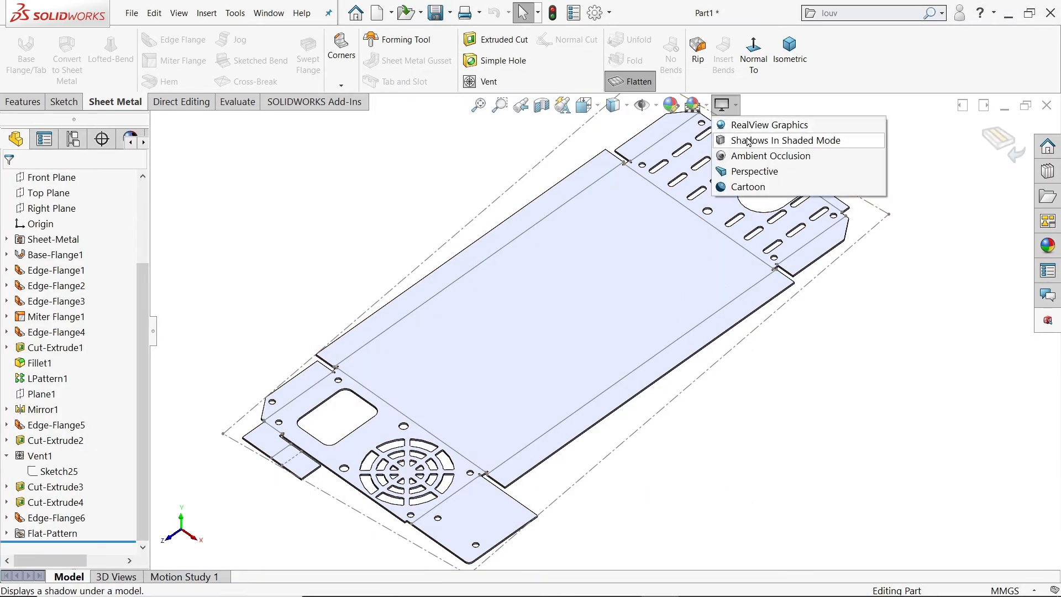
click(752, 172)
mouse_move(640, 339)
middle_down()
mouse_move(628, 289)
mouse_move(629, 329)
middle_up()
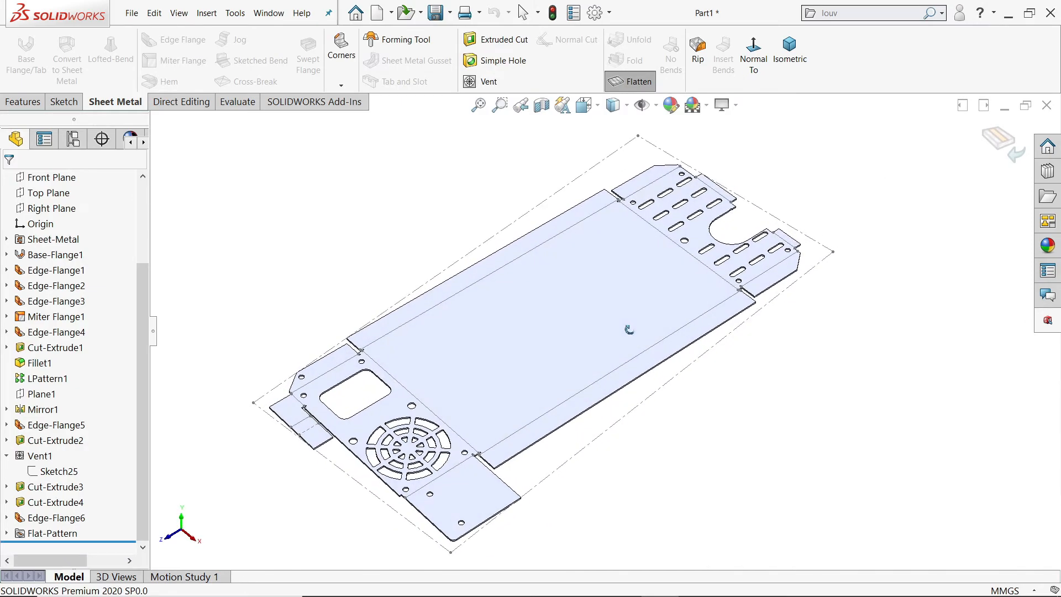
Exit the flat pattern to return the enclosure to its folded form
click(635, 82)
middle_drag(592, 244, 617, 185)
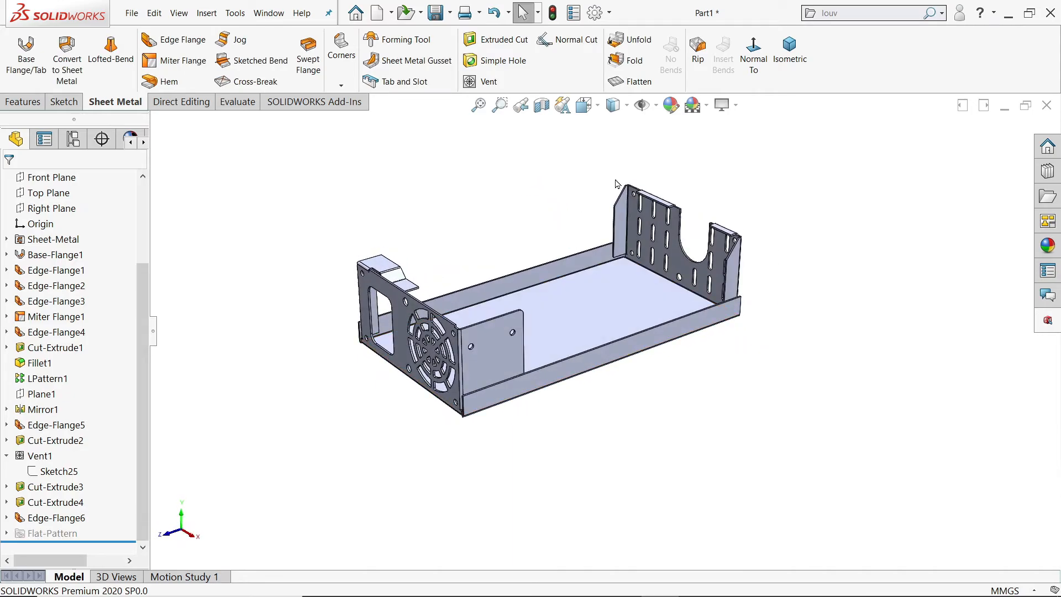
scroll(585, 279, down, 3)
Turn off perspective display and view the folded enclosure from above its open side
click(722, 105)
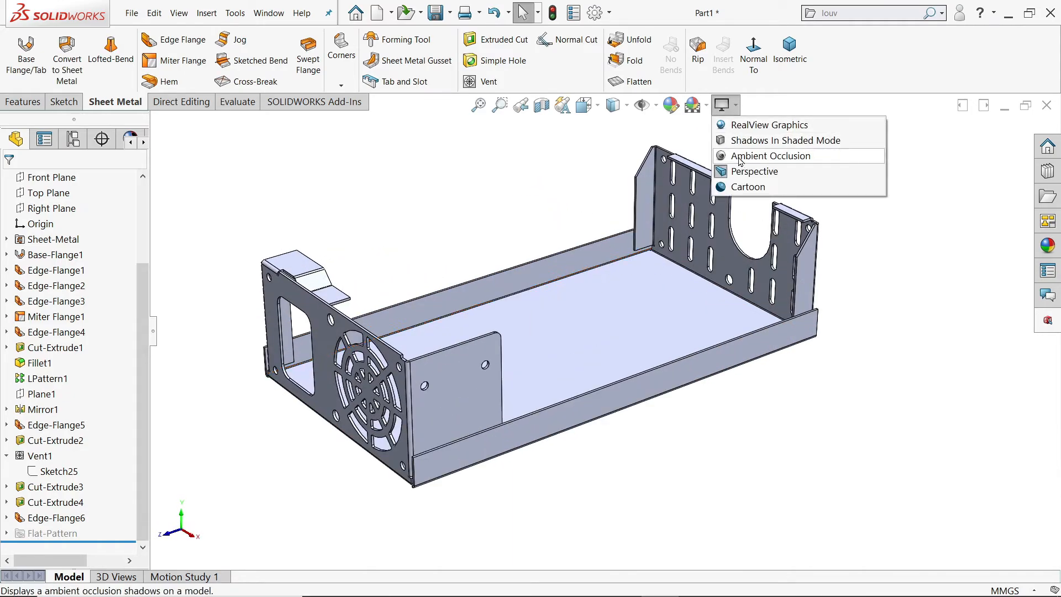
click(735, 171)
middle_drag(686, 265, 680, 462)
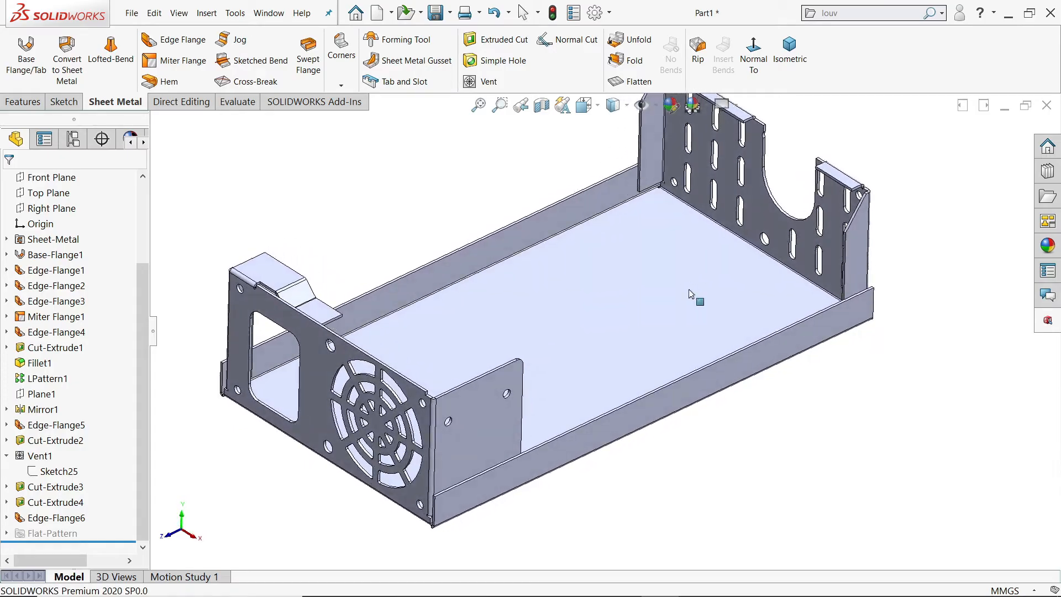